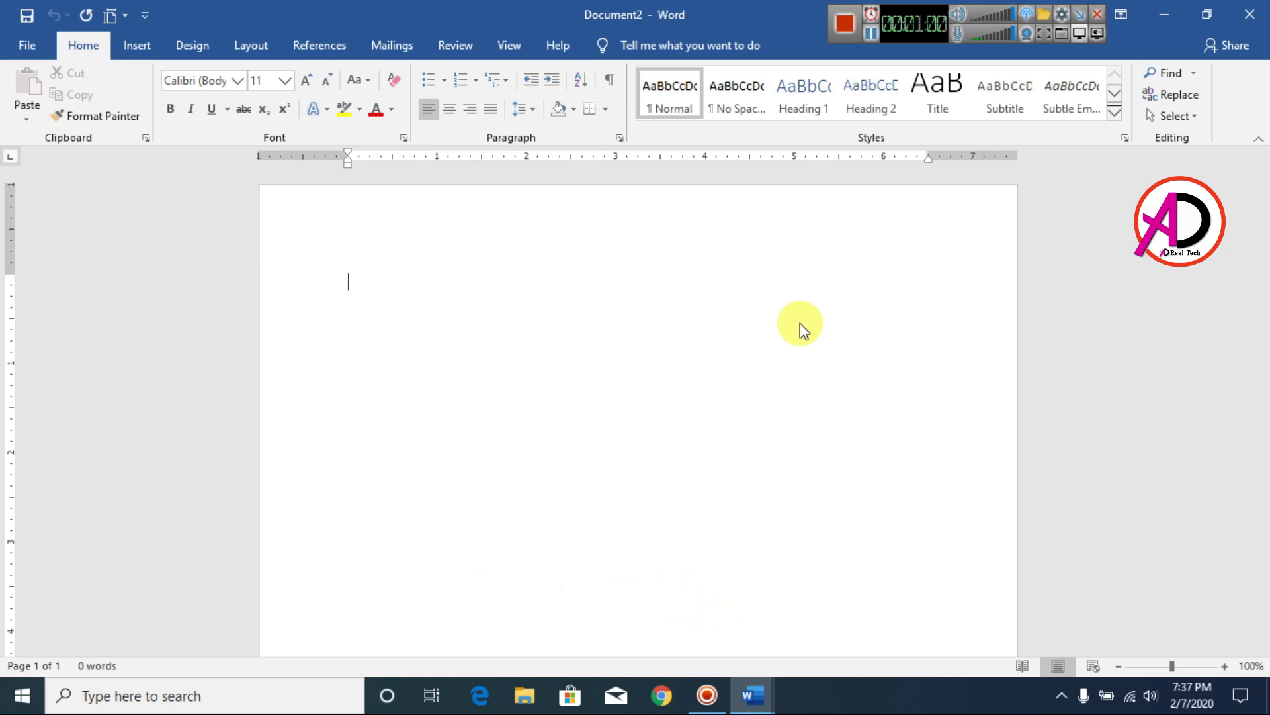
- Set the page to Normal margins and A4 paper size
{"action": "left_click", "coordinate": [253, 47]}
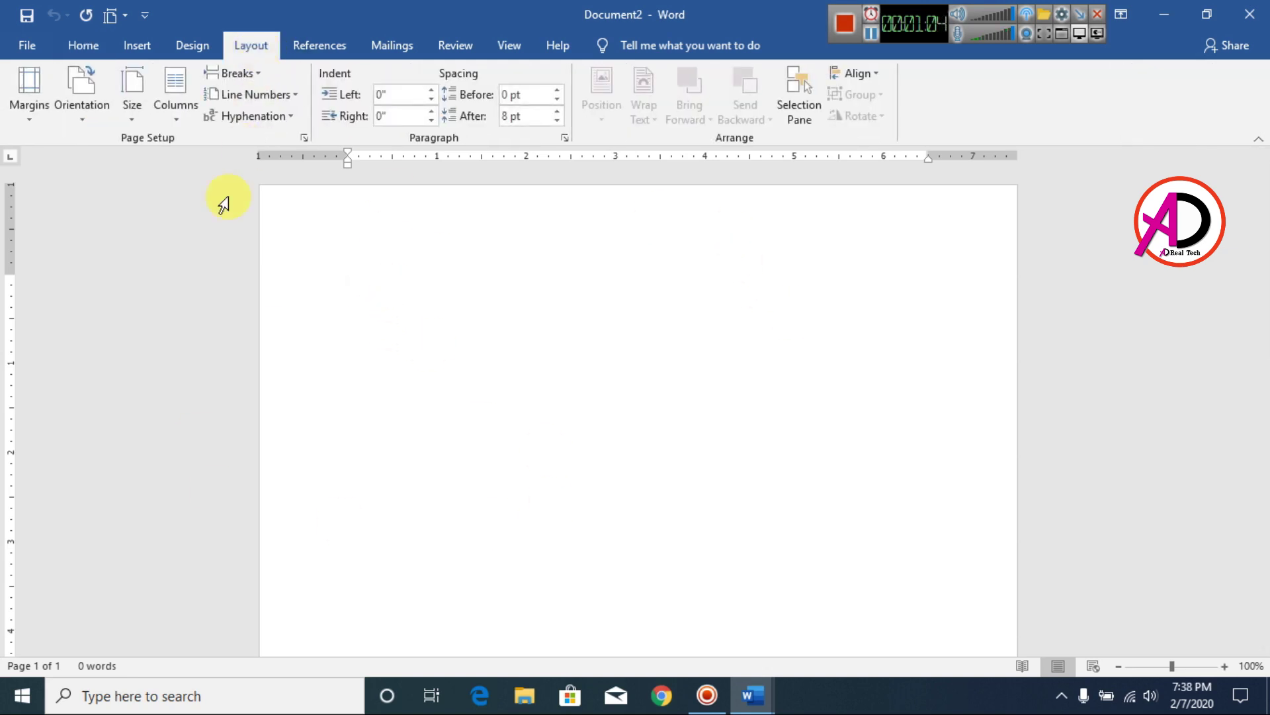
{"action": "left_click", "coordinate": [37, 104]}
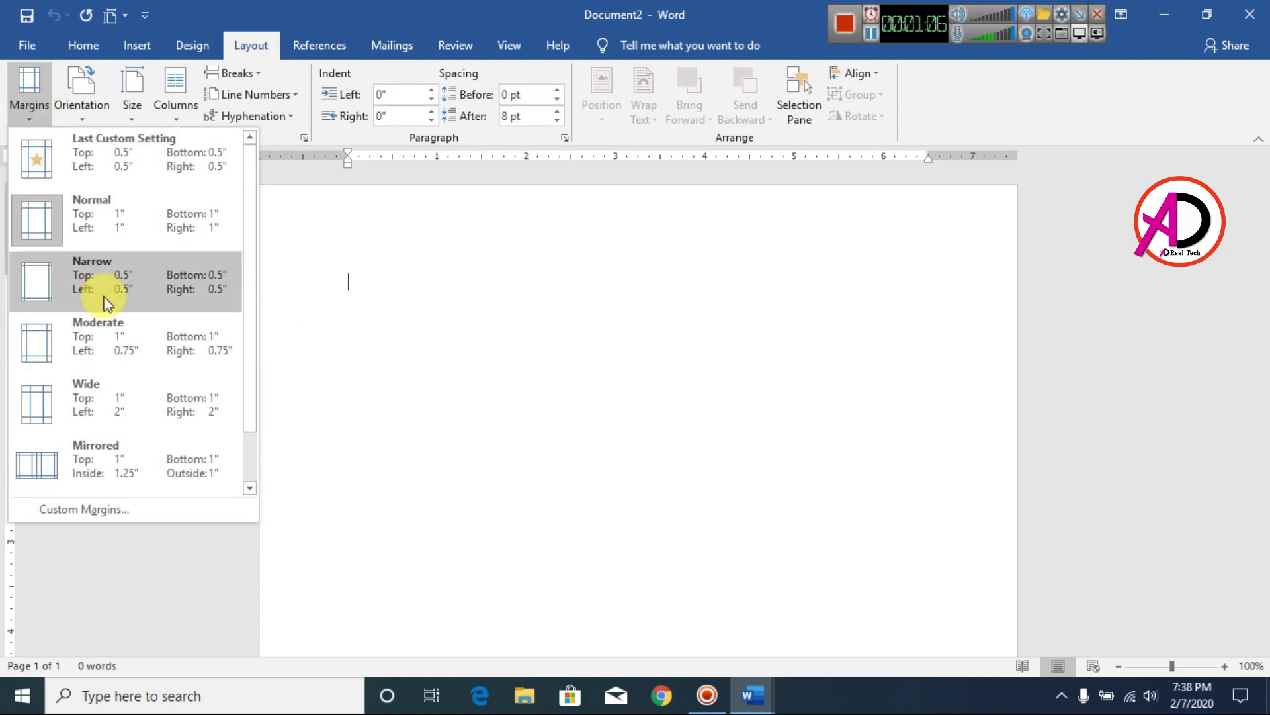
{"action": "left_click", "coordinate": [133, 221]}
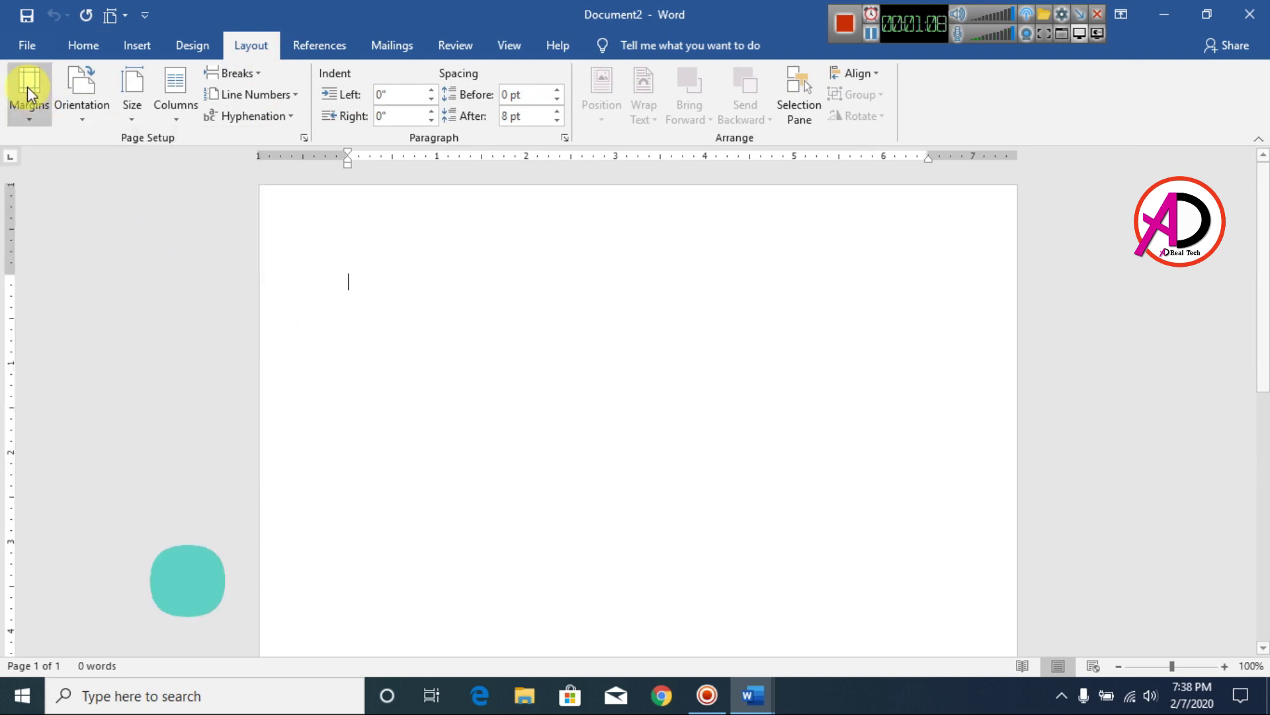
{"action": "left_click", "coordinate": [27, 86]}
{"action": "left_click", "coordinate": [127, 223]}
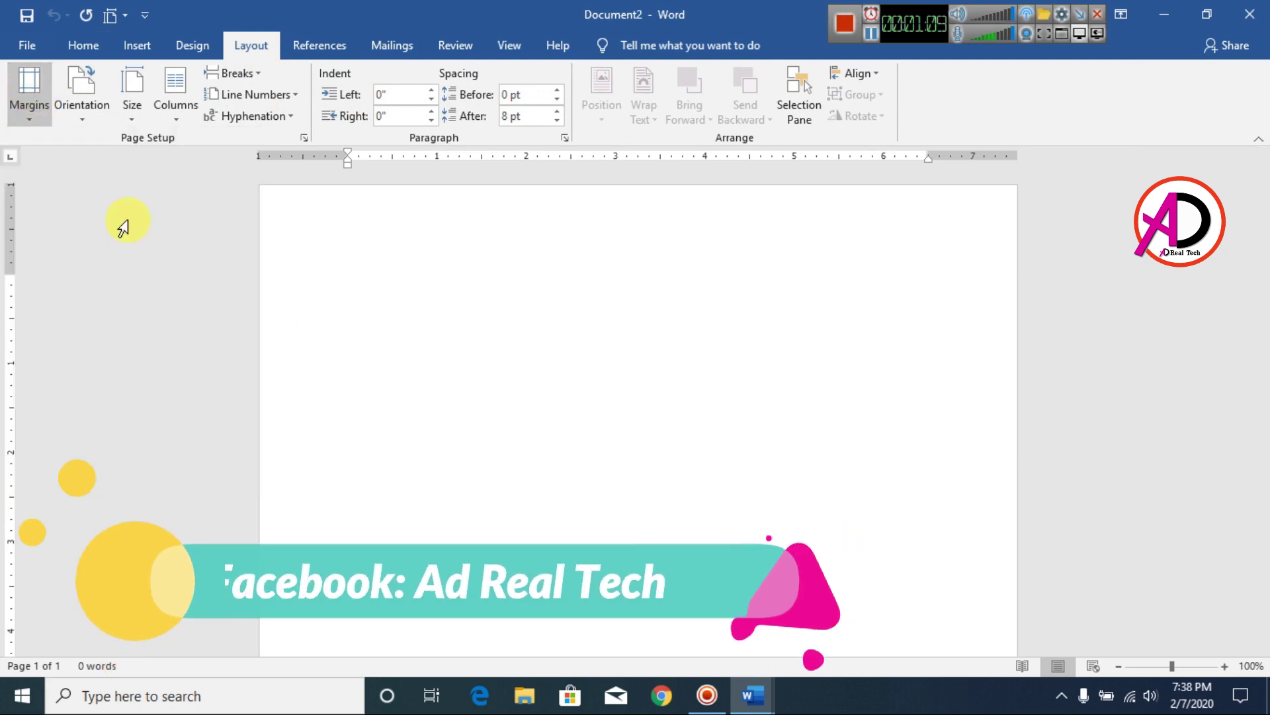
{"action": "left_click", "coordinate": [132, 107]}
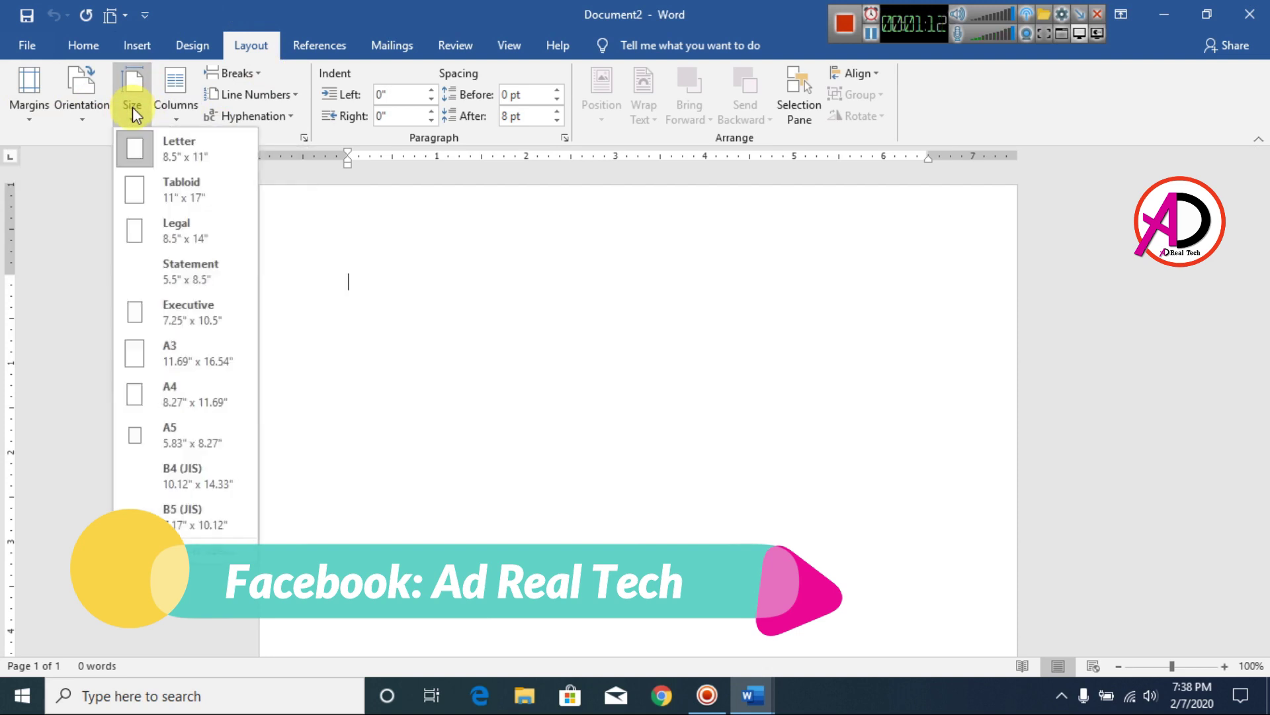
{"action": "left_click", "coordinate": [221, 400]}
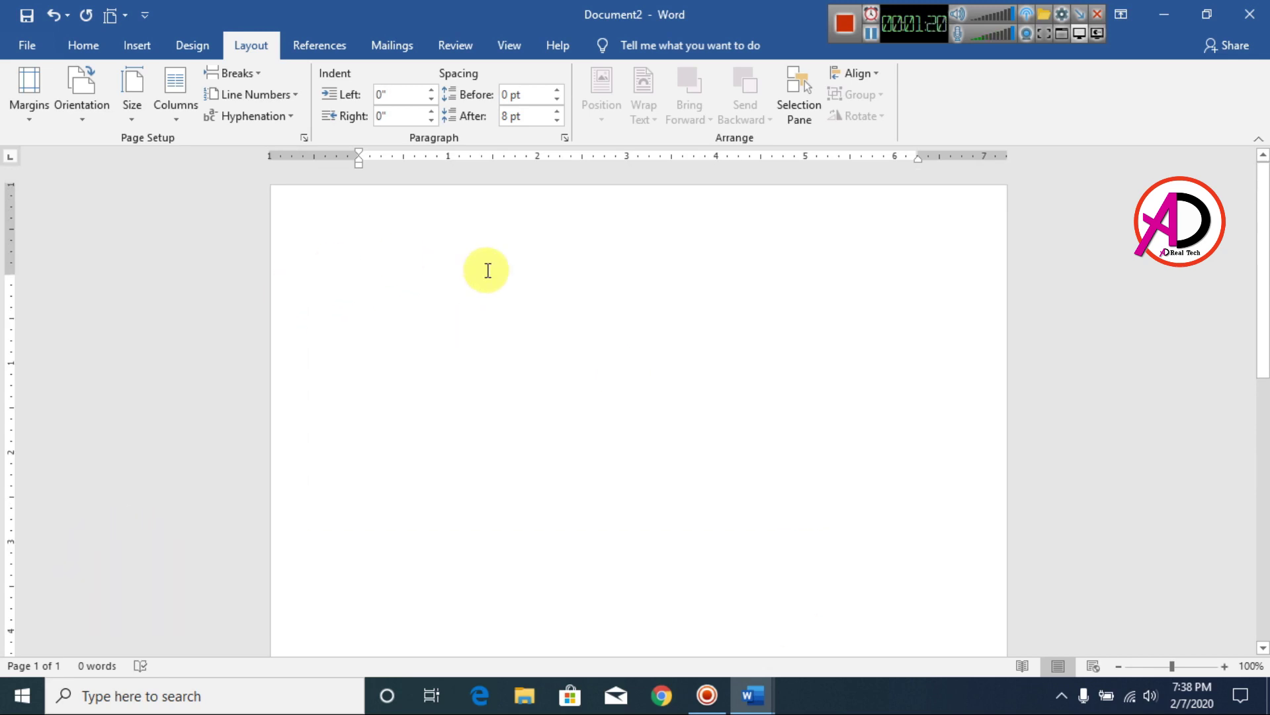
- Fill the page background with red
{"action": "left_click", "coordinate": [196, 48]}
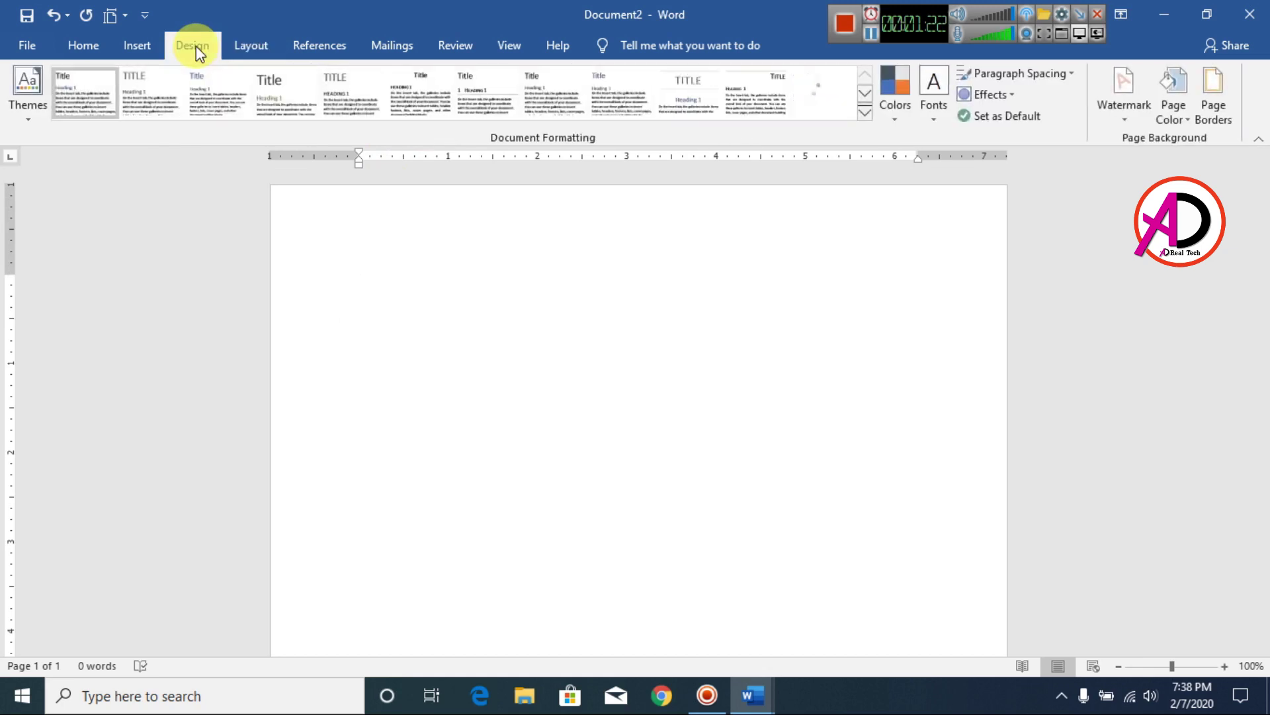
{"action": "left_click", "coordinate": [1178, 106]}
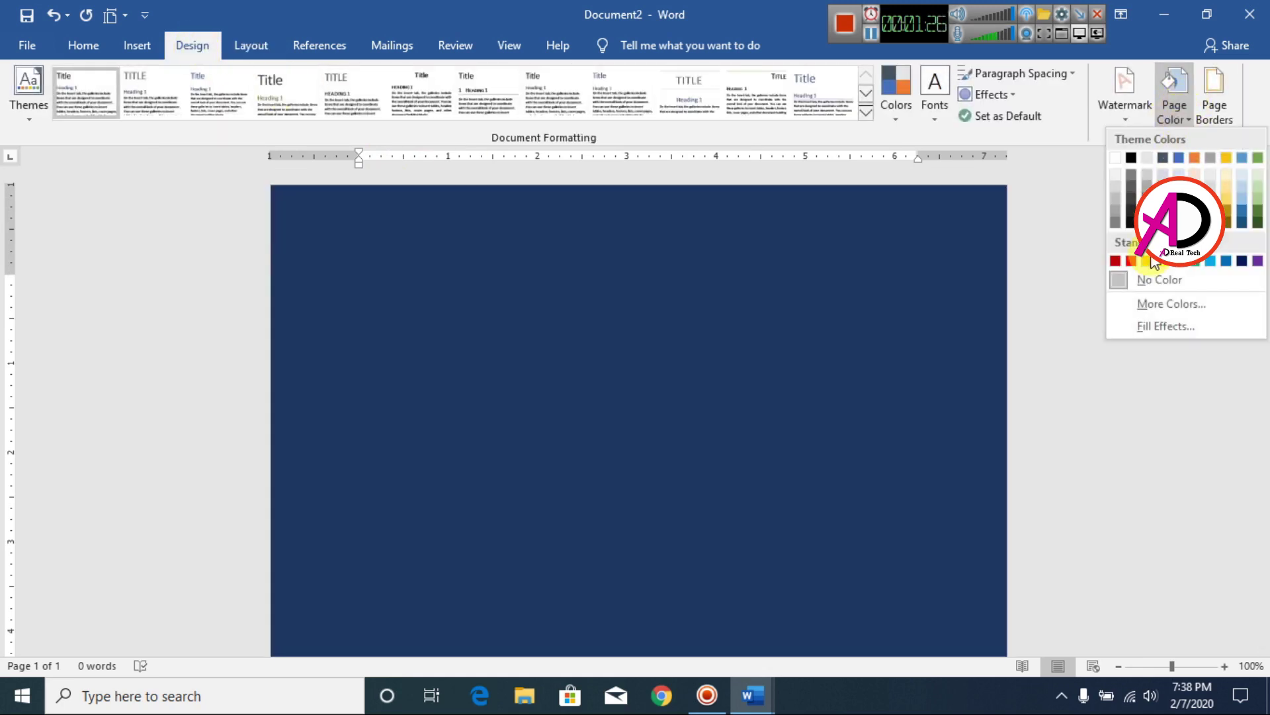
{"action": "left_click", "coordinate": [1115, 260]}
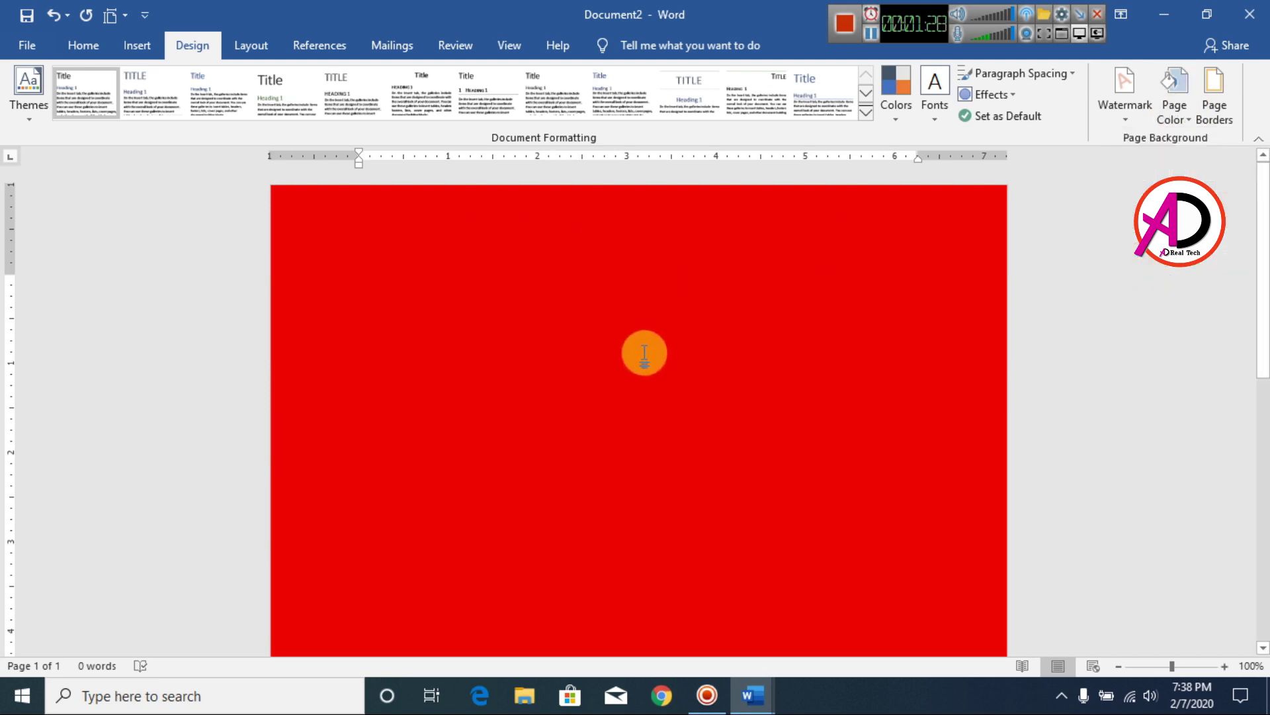
{"action": "scroll", "coordinate": [644, 352], "scroll_direction": "down", "scroll_amount": 8}
{"action": "scroll", "coordinate": [660, 482], "scroll_direction": "up", "scroll_amount": 6}
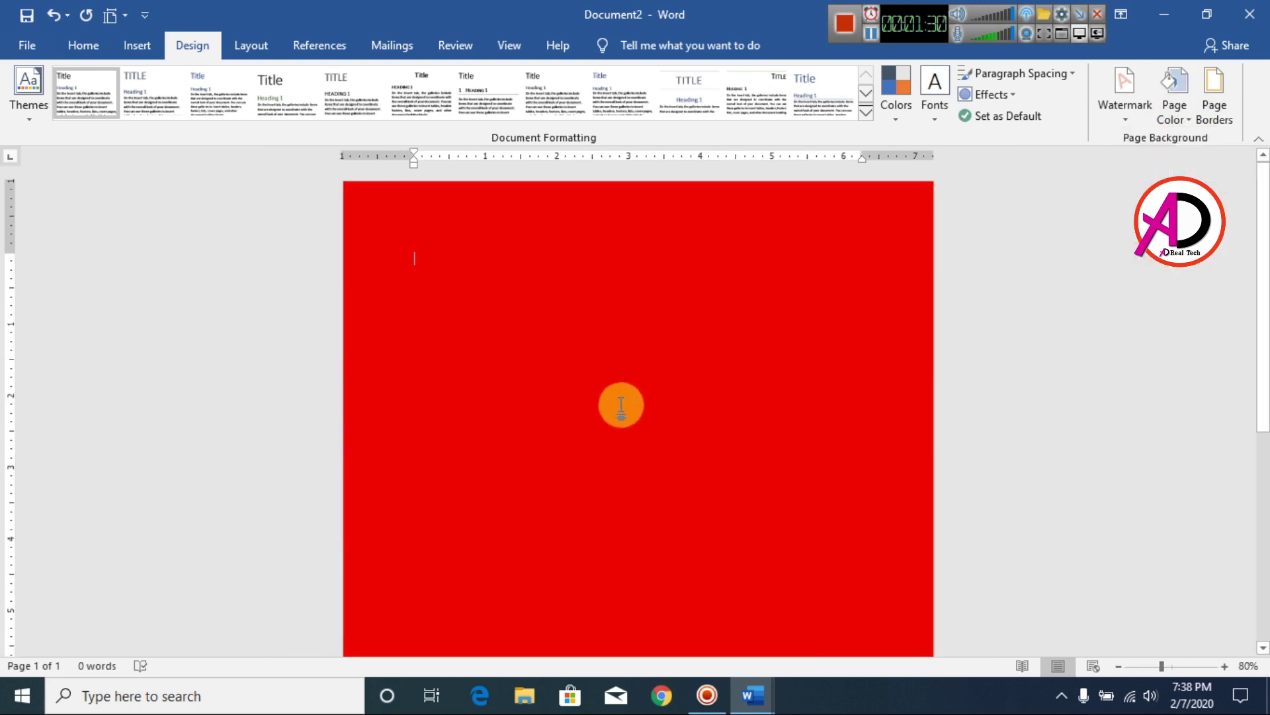
{"action": "scroll", "coordinate": [622, 405], "scroll_direction": "up", "scroll_amount": 5}
{"action": "scroll", "coordinate": [625, 417], "scroll_direction": "down", "scroll_amount": 10}
{"action": "scroll", "coordinate": [629, 428], "scroll_direction": "up", "scroll_amount": 3}
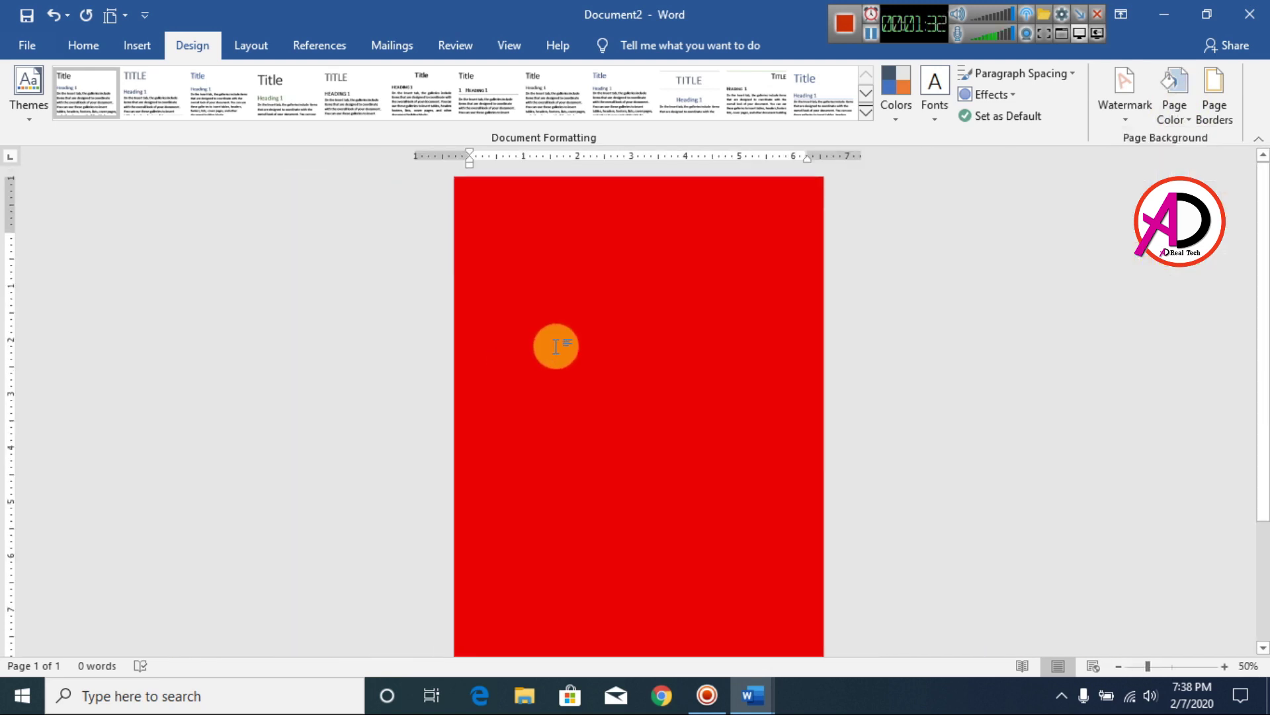
- Choose the art page border with a thick and thin line and stepped corners
{"action": "left_click", "coordinate": [1223, 100]}
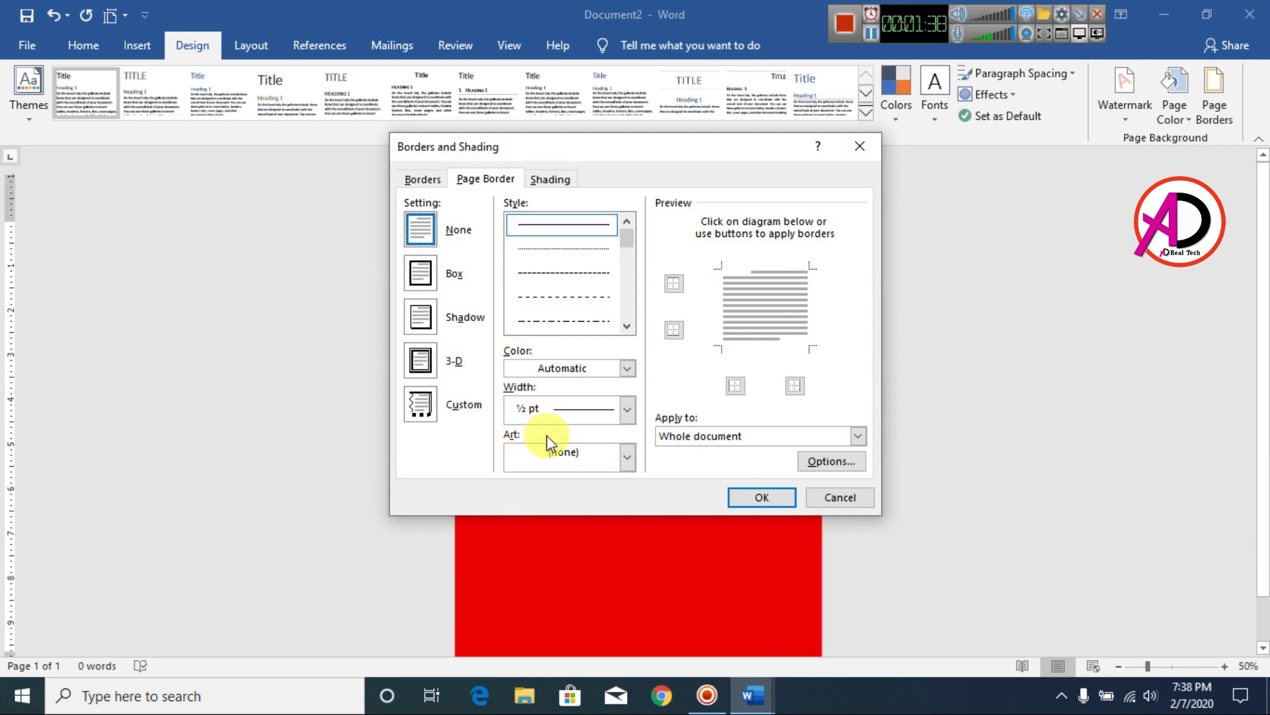
{"action": "left_click", "coordinate": [627, 457]}
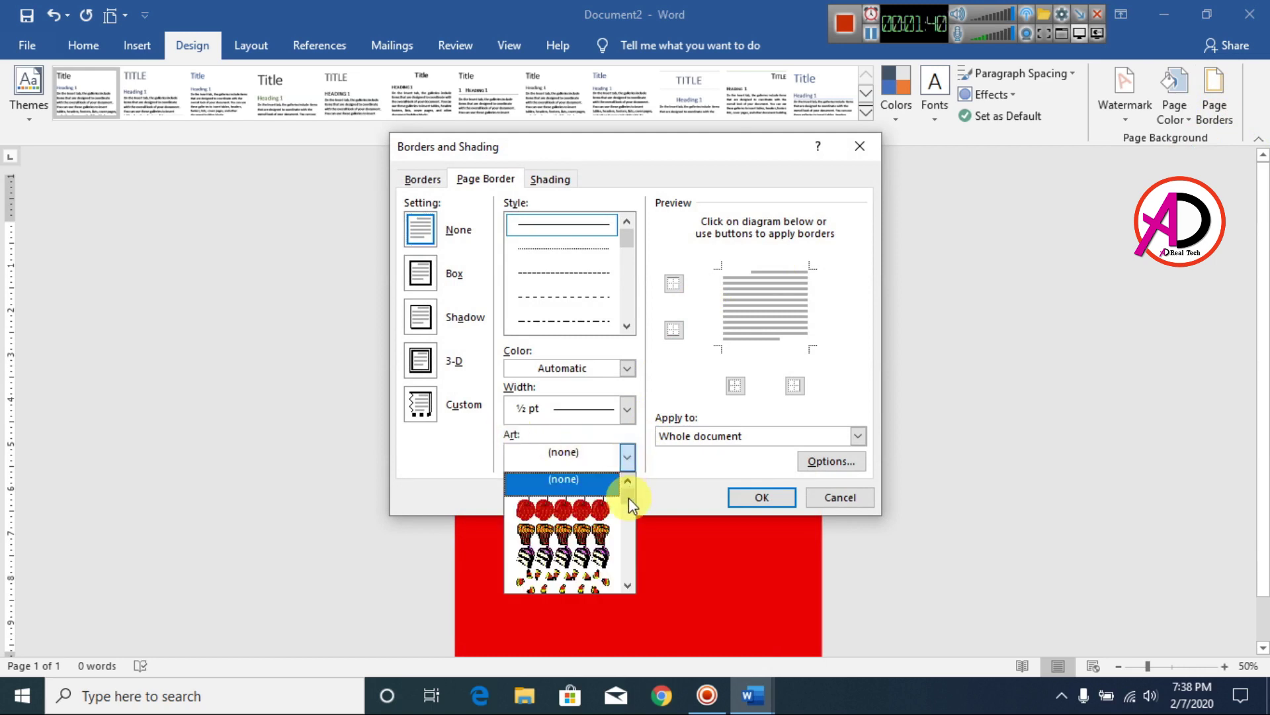
{"action": "left_click_drag", "start_coordinate": [632, 504], "coordinate": [633, 554]}
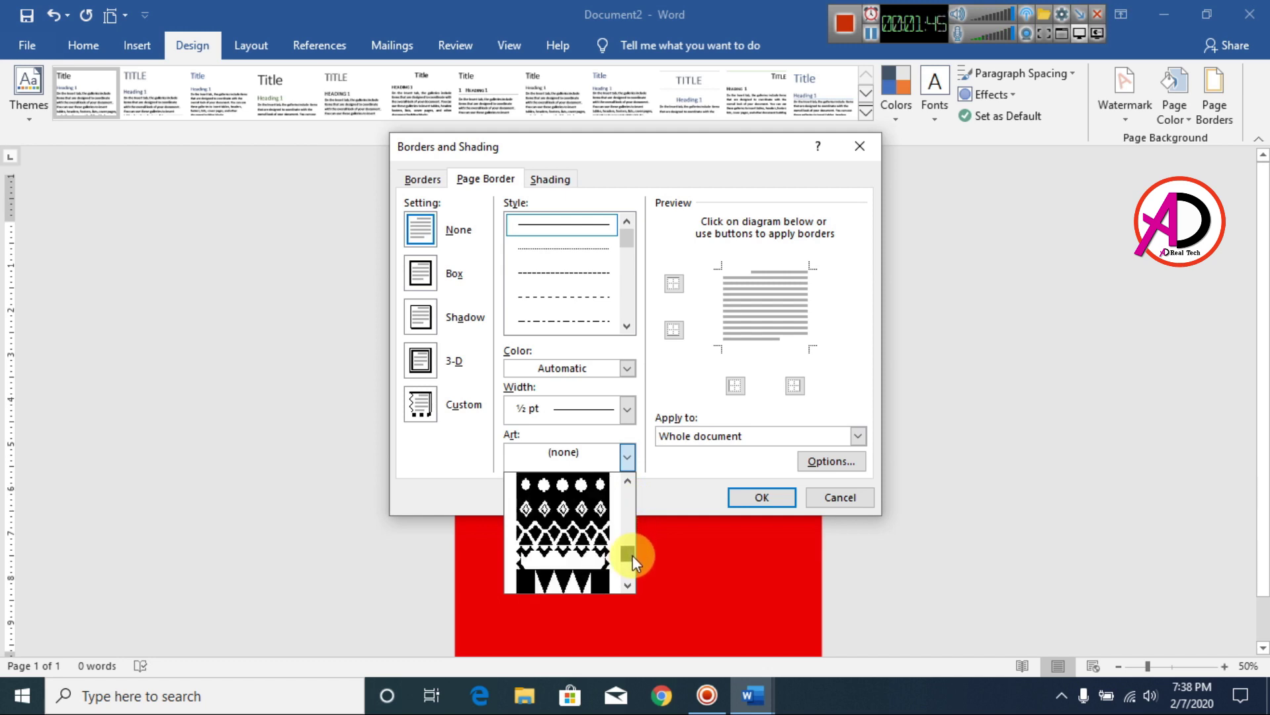
{"action": "left_click", "coordinate": [628, 483]}
{"action": "left_click", "coordinate": [628, 483]}
{"action": "left_click", "coordinate": [627, 483]}
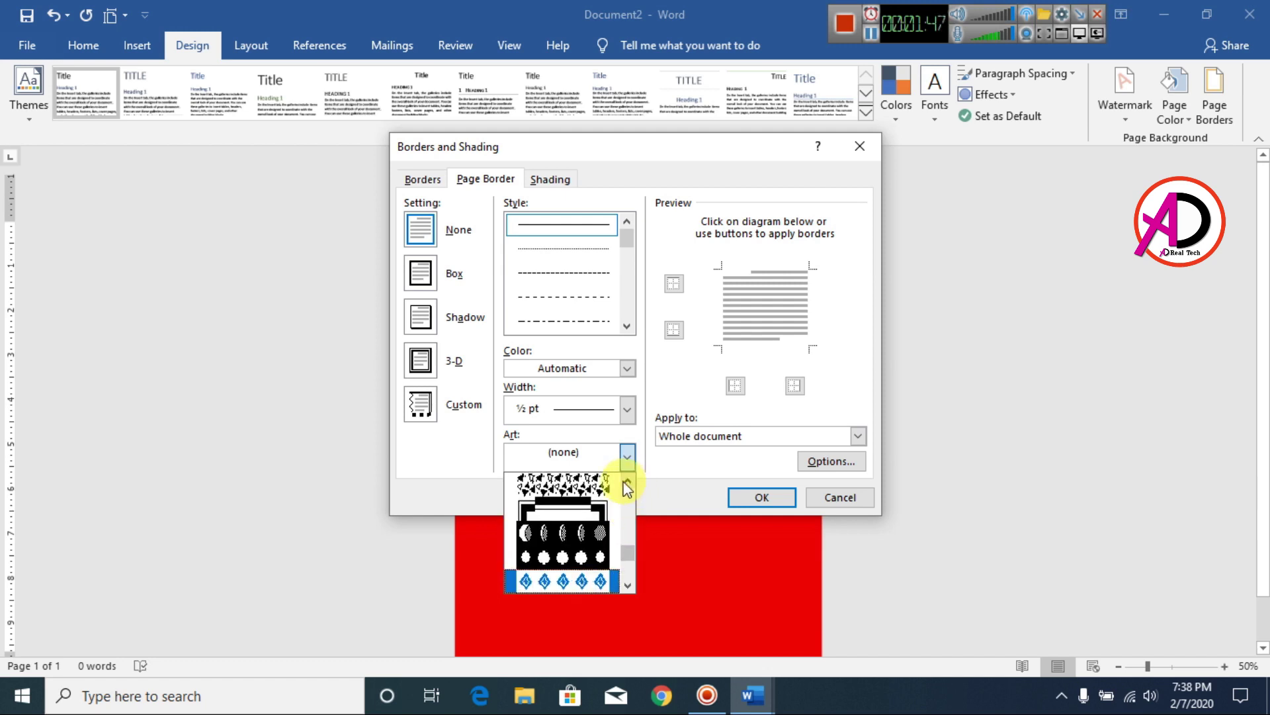
{"action": "left_click", "coordinate": [565, 507]}
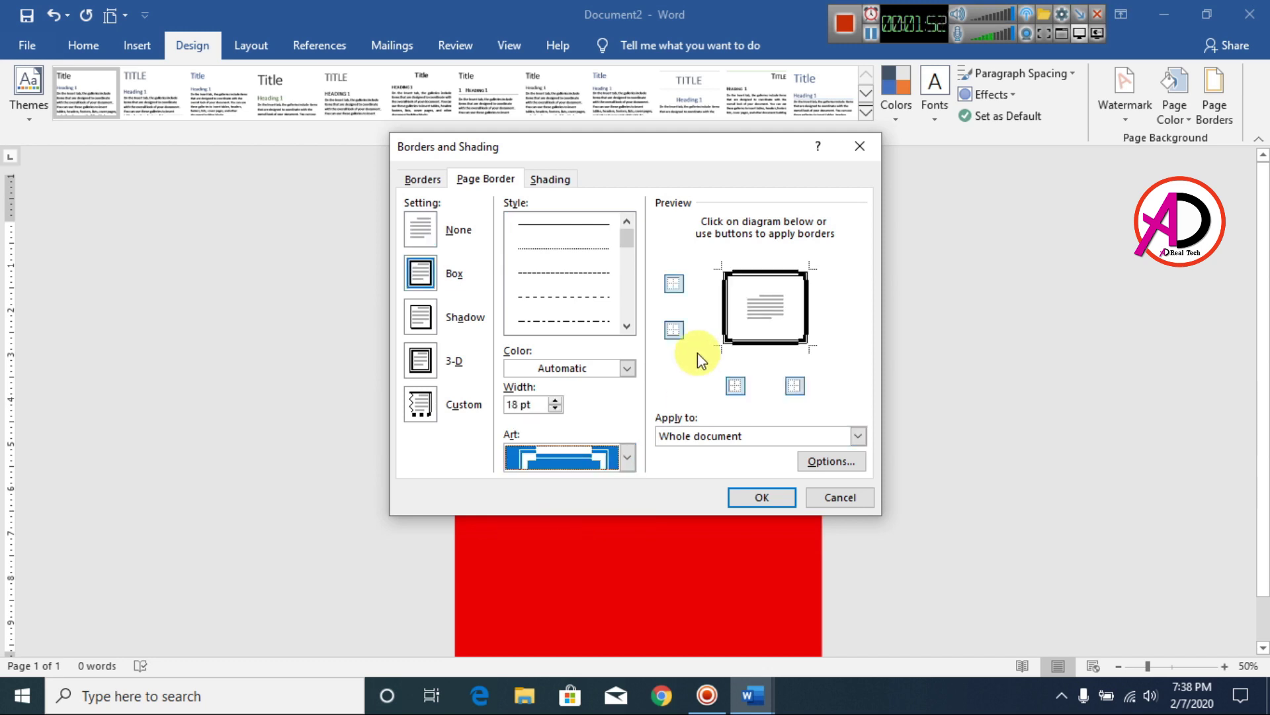
- Set the art page border's width to 24 pt and its color to yellow
{"action": "left_click", "coordinate": [556, 400]}
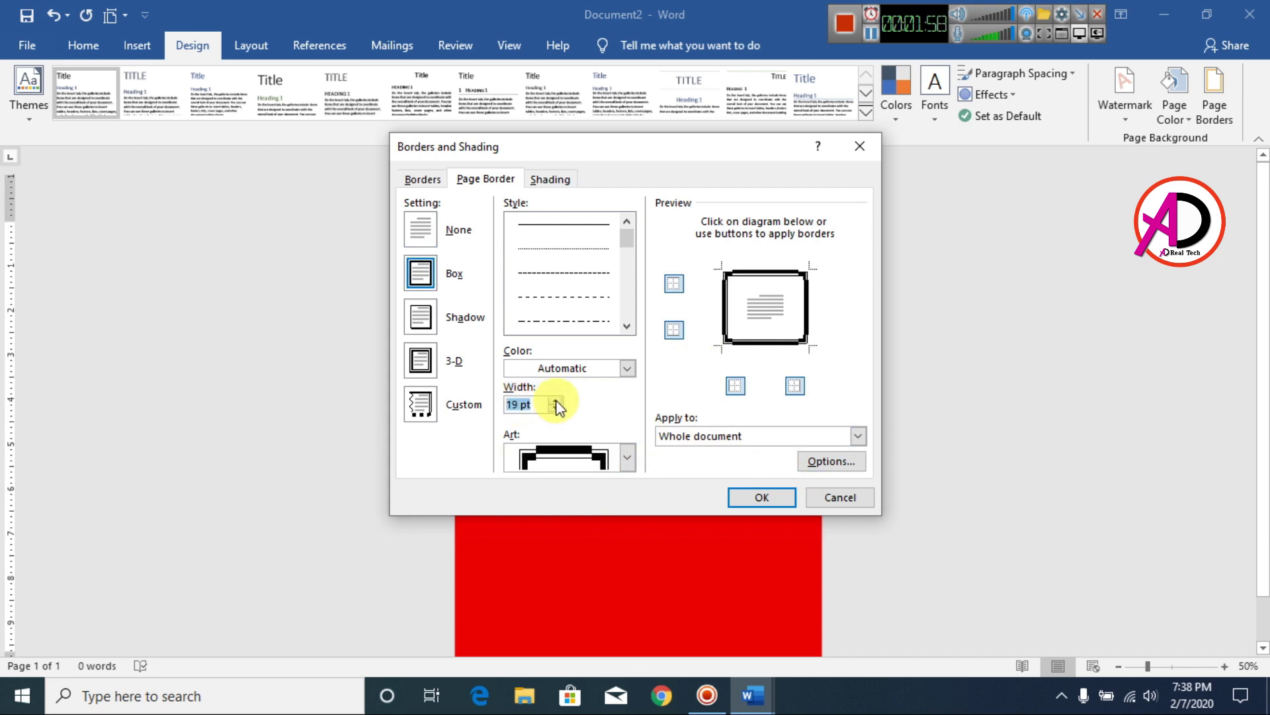
{"action": "left_click", "coordinate": [556, 400]}
{"action": "left_click", "coordinate": [555, 400]}
{"action": "left_click", "coordinate": [556, 400]}
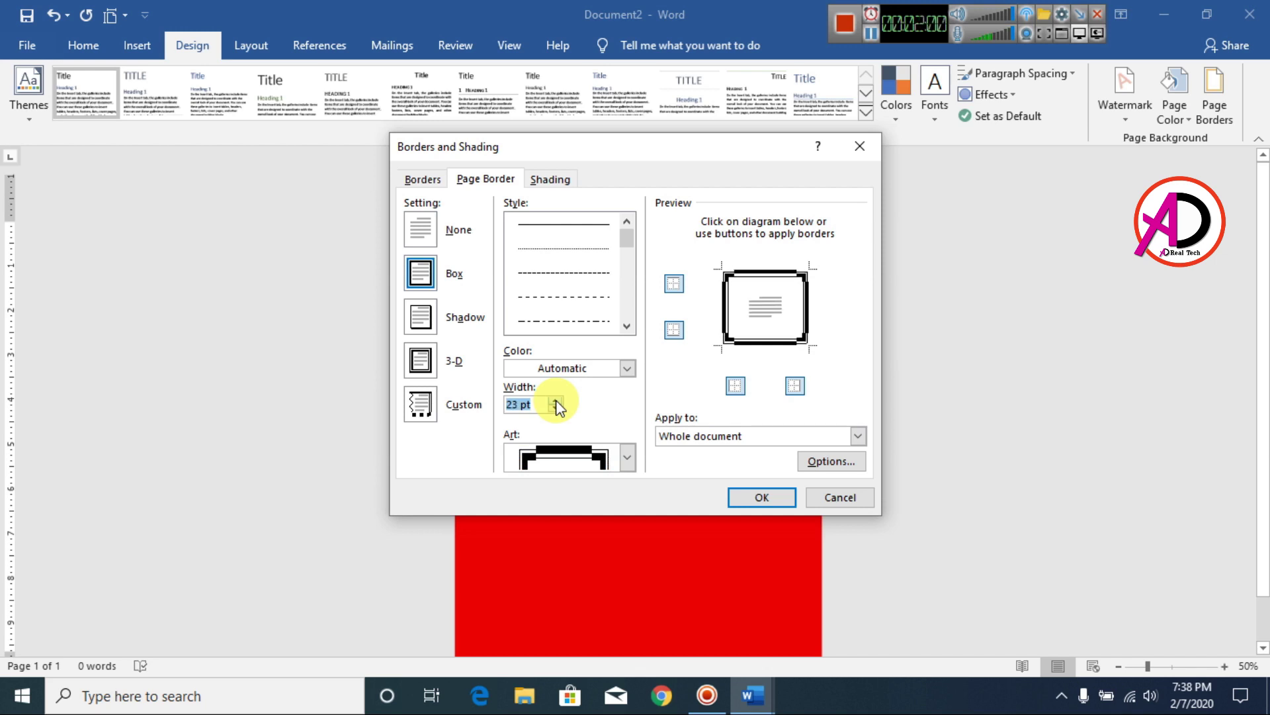
{"action": "left_click", "coordinate": [556, 400]}
{"action": "left_click", "coordinate": [556, 401]}
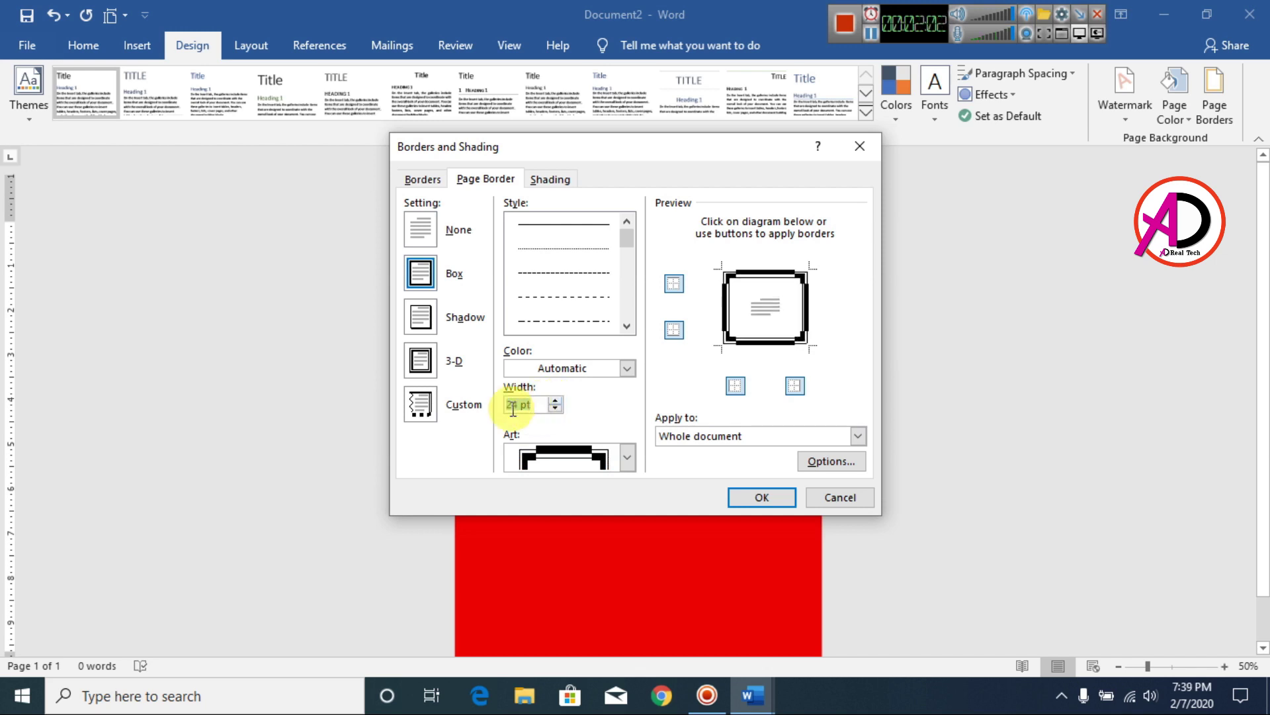
{"action": "left_click", "coordinate": [598, 368]}
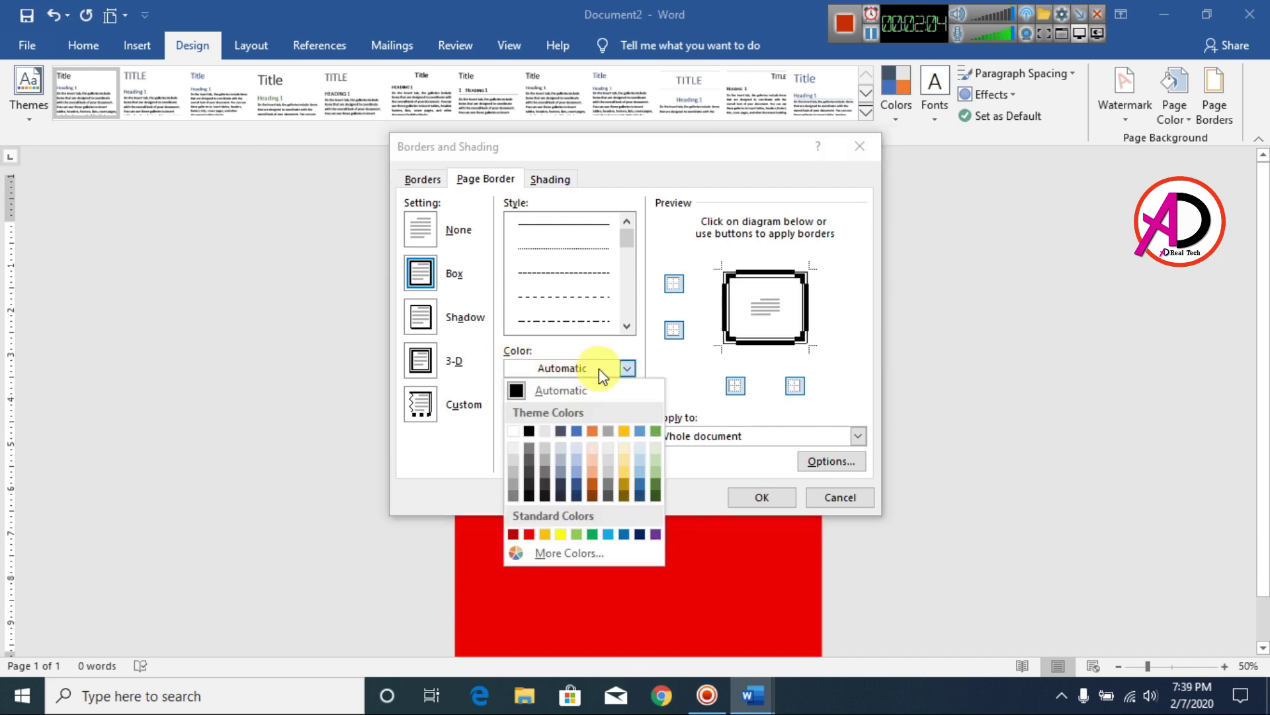
{"action": "left_click", "coordinate": [561, 534]}
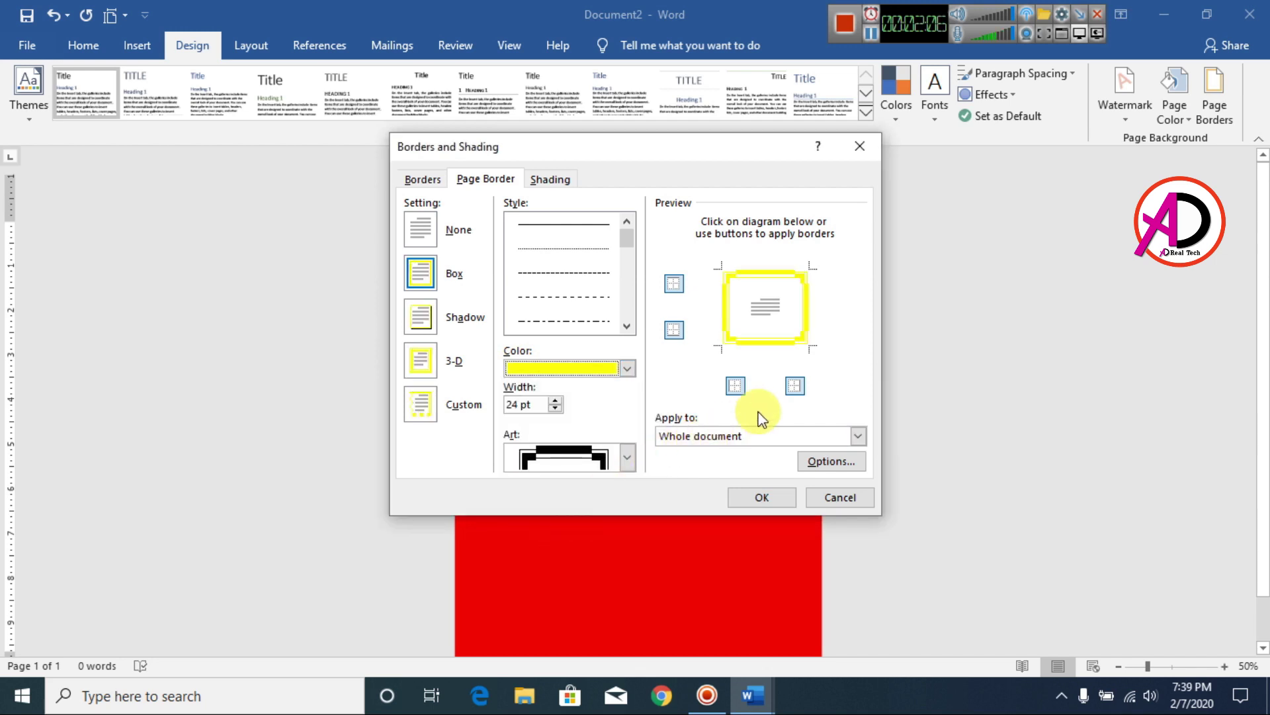
- Open the margin options for the page border
{"action": "left_click", "coordinate": [829, 463]}
{"action": "left_click_drag", "start_coordinate": [709, 141], "coordinate": [608, 157]}
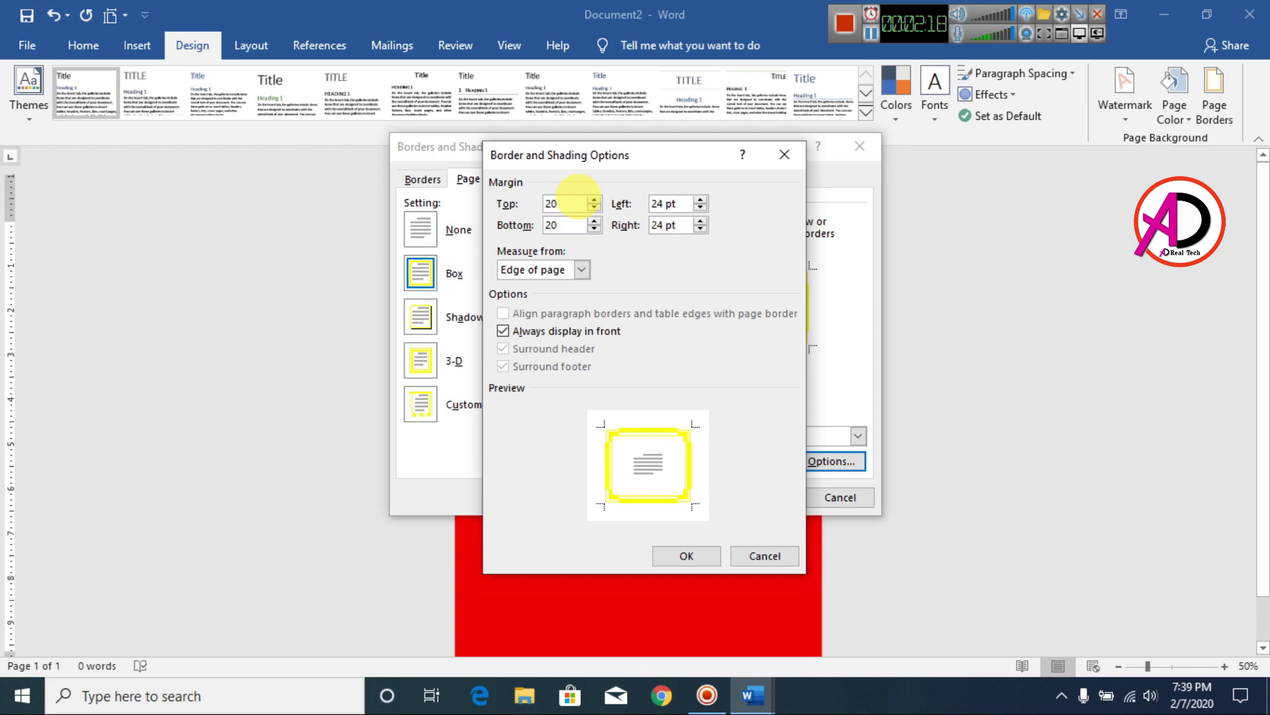
{"action": "key", "text": "Tab"}
{"action": "key", "text": "Tab"}
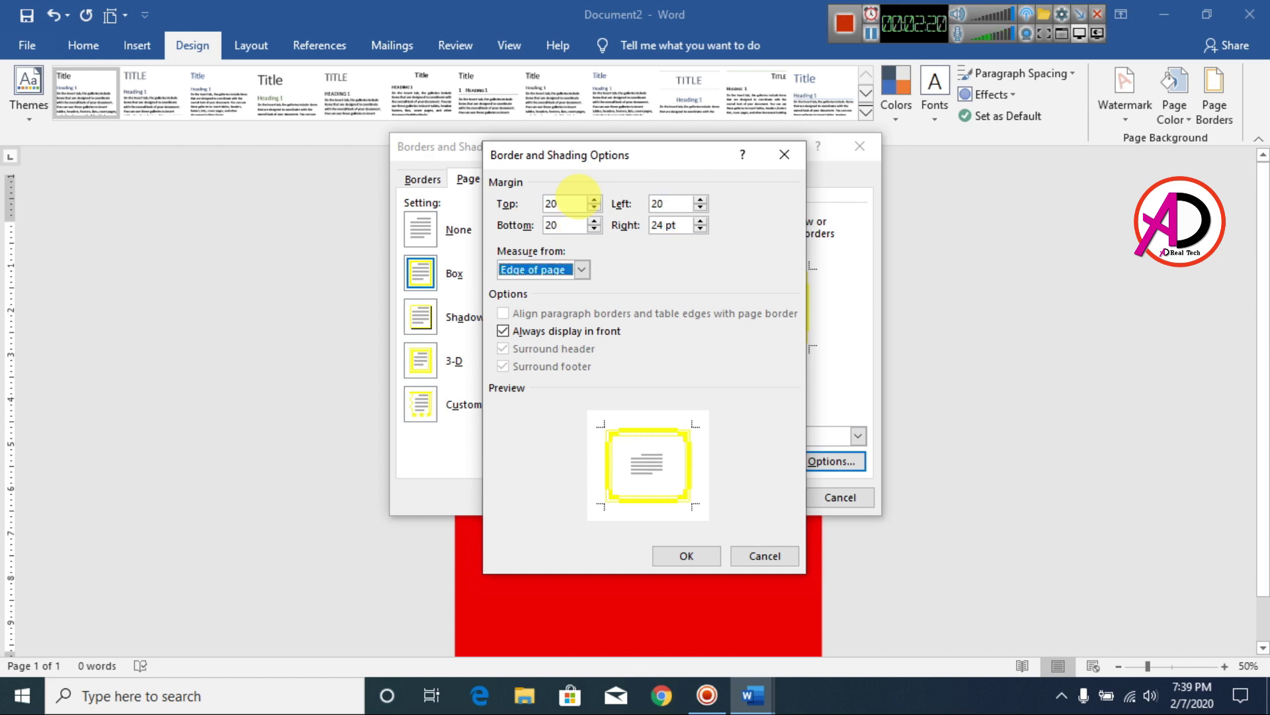
{"action": "type", "text": "20"}
{"action": "key", "text": "Escape"}
{"action": "key", "text": "shift+Tab"}
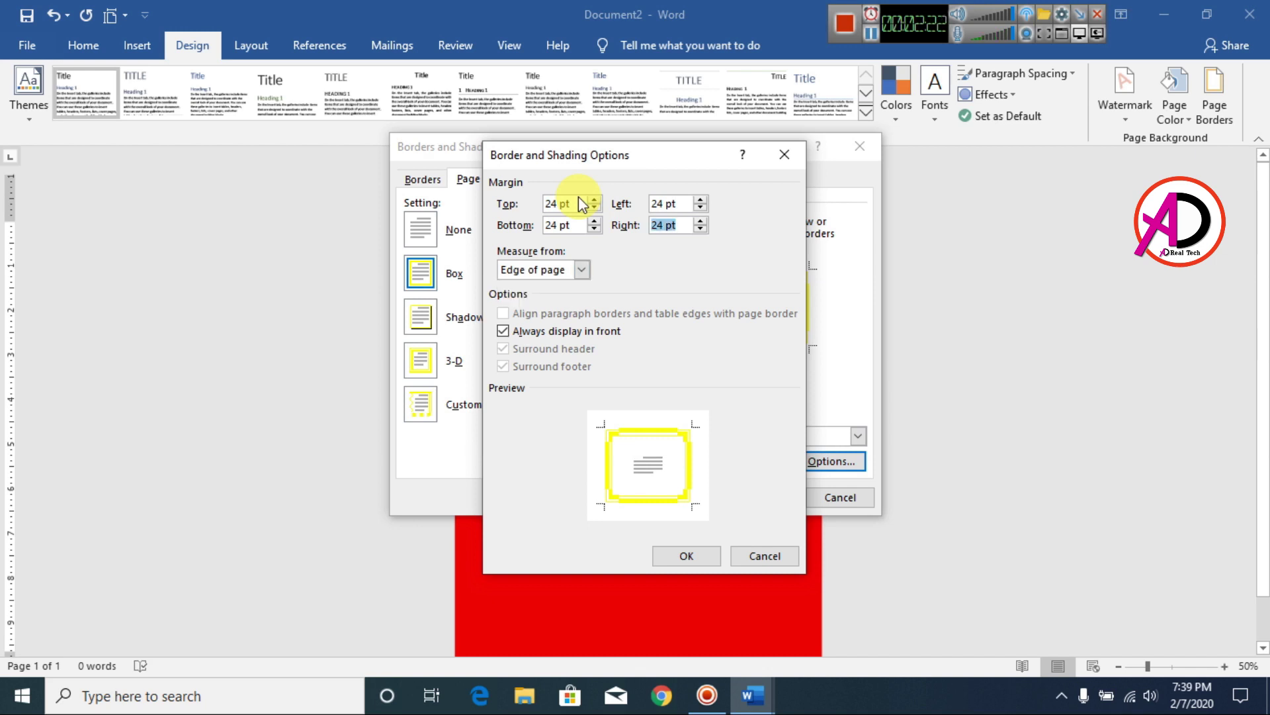
- Set all four page border margins to 20 pt from the page edge and apply the border to the whole document
{"action": "left_click", "coordinate": [578, 197]}
{"action": "type", "text": "20"}
{"action": "key", "text": "Tab"}
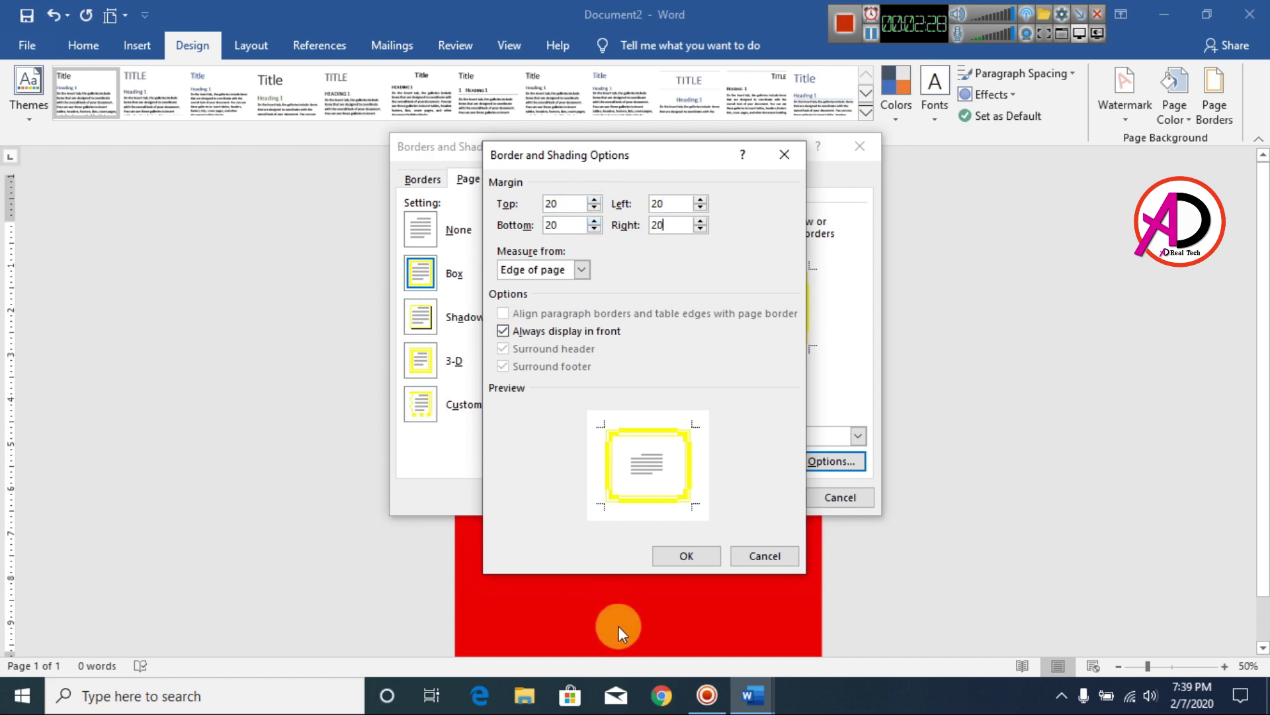
{"action": "left_click", "coordinate": [690, 561]}
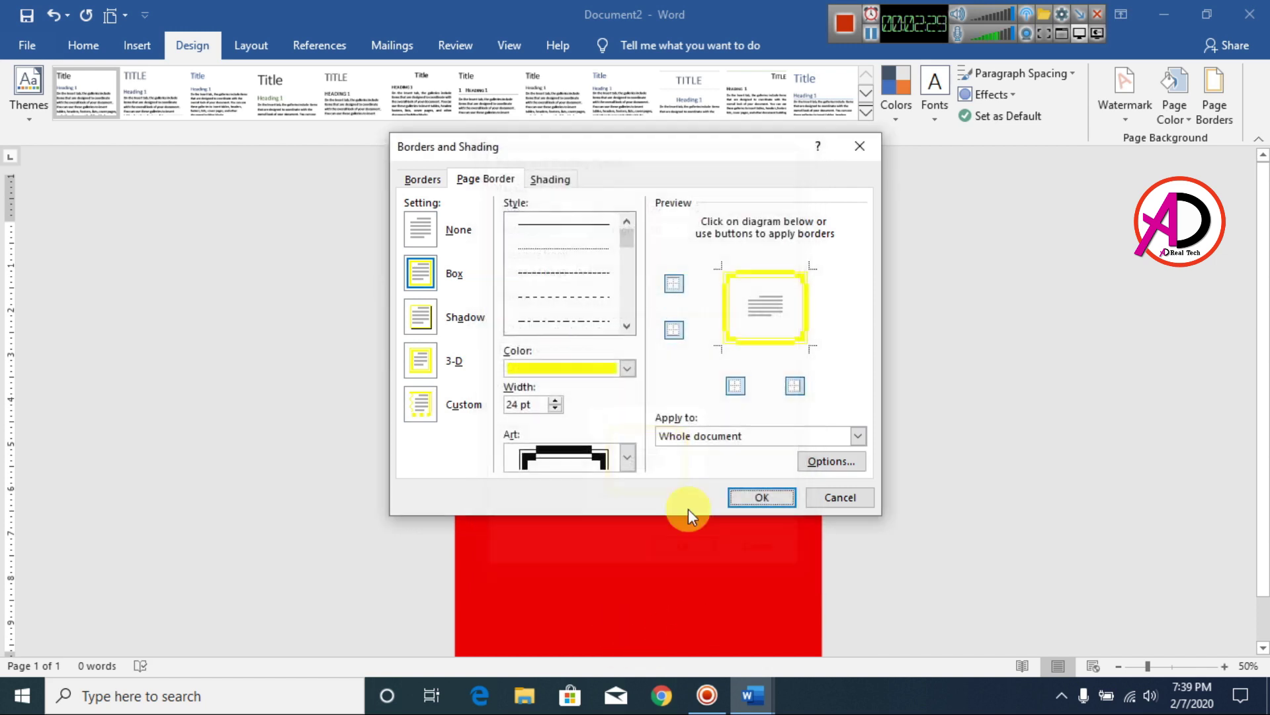
{"action": "left_click", "coordinate": [768, 498]}
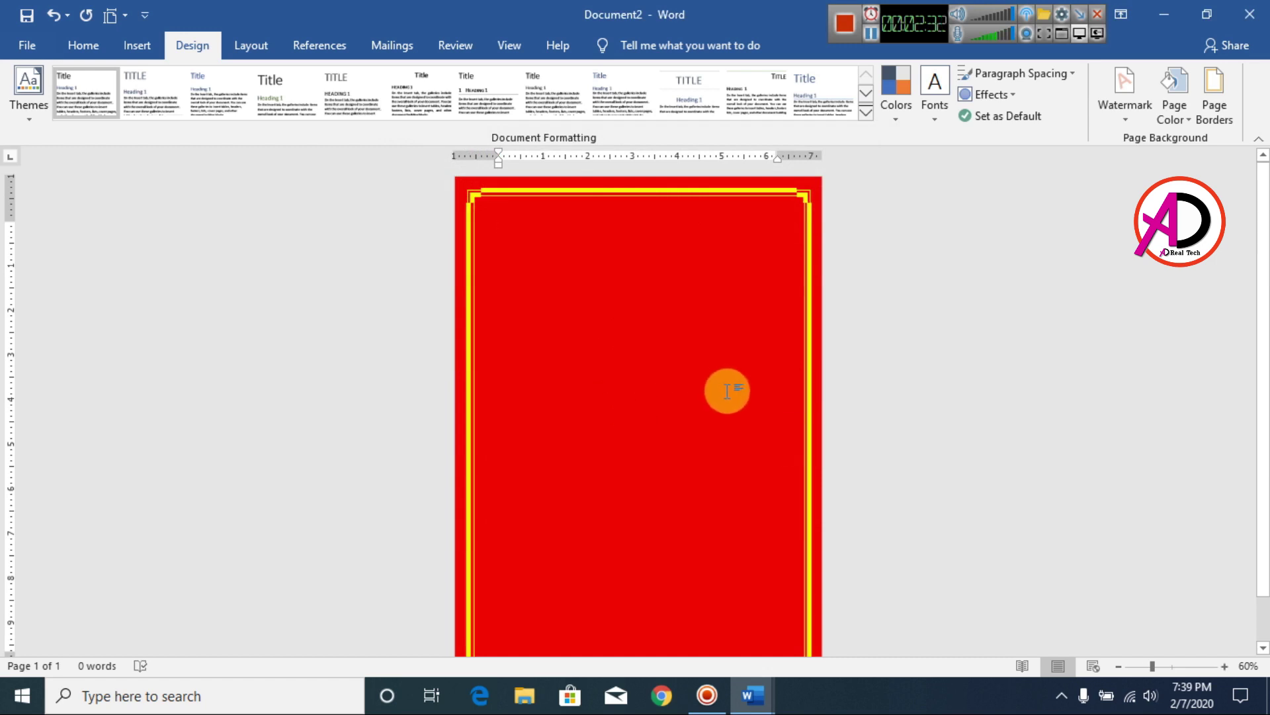
- Insert a WordArt in the Fill: Black, Text color 1; Shadow style and move it toward the page's upper centre
{"action": "scroll", "coordinate": [726, 389], "scroll_direction": "up", "scroll_amount": 5, "text": "ctrl"}
{"action": "scroll", "coordinate": [727, 393], "scroll_direction": "up", "scroll_amount": 3, "text": "ctrl"}
{"action": "scroll", "coordinate": [605, 463], "scroll_direction": "up", "scroll_amount": 1}
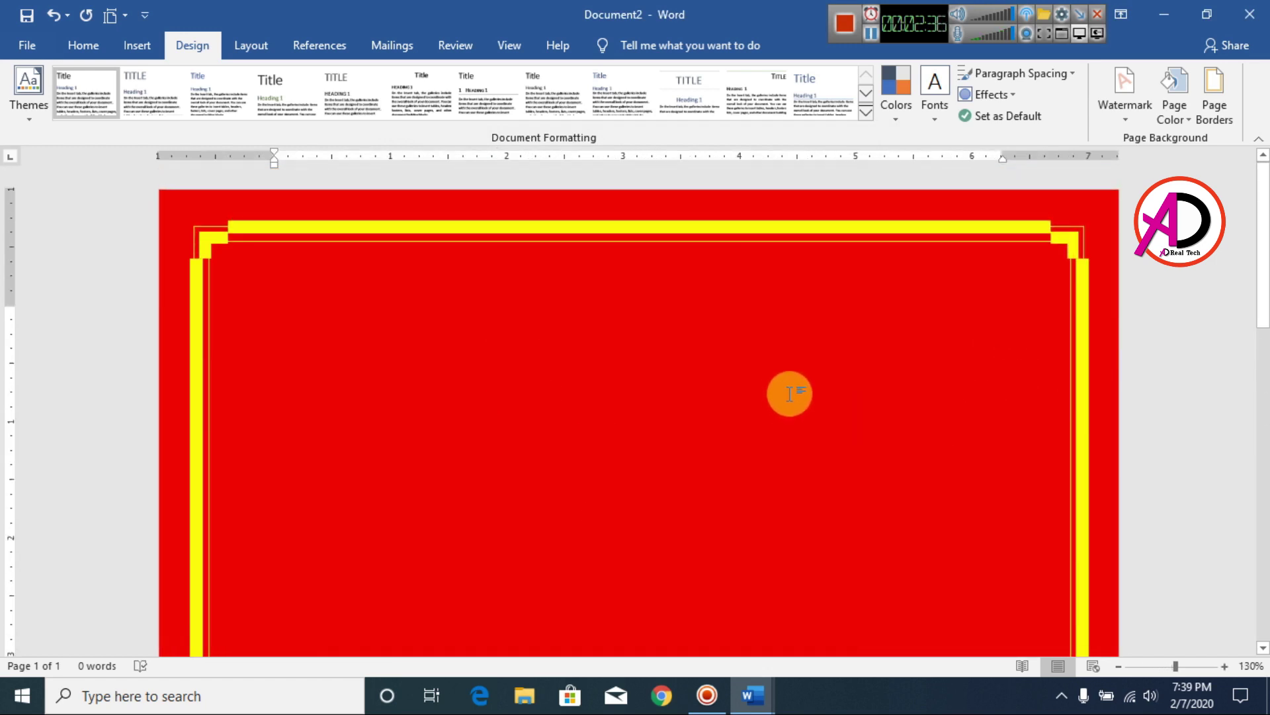
{"action": "scroll", "coordinate": [800, 409], "scroll_direction": "down", "scroll_amount": 6, "text": "ctrl"}
{"action": "scroll", "coordinate": [800, 423], "scroll_direction": "down", "scroll_amount": 3, "text": "ctrl"}
{"action": "scroll", "coordinate": [661, 380], "scroll_direction": "up", "scroll_amount": 6, "text": "ctrl"}
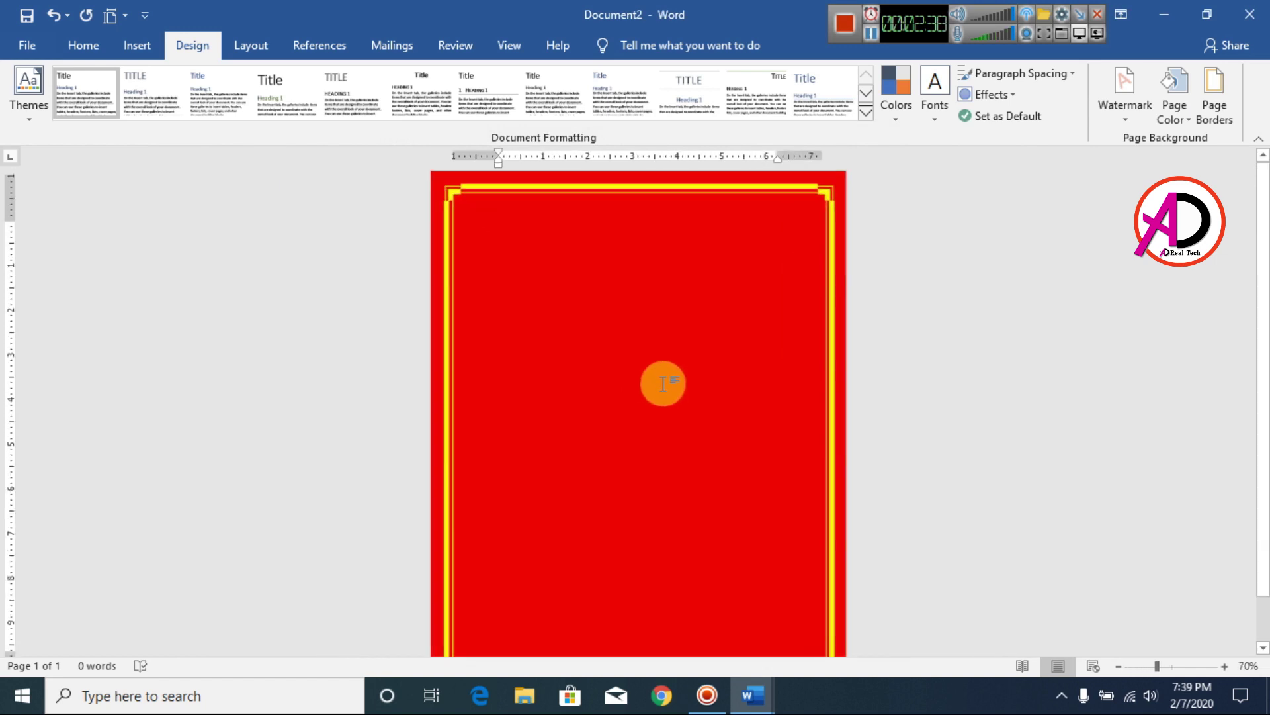
{"action": "left_click", "coordinate": [133, 45]}
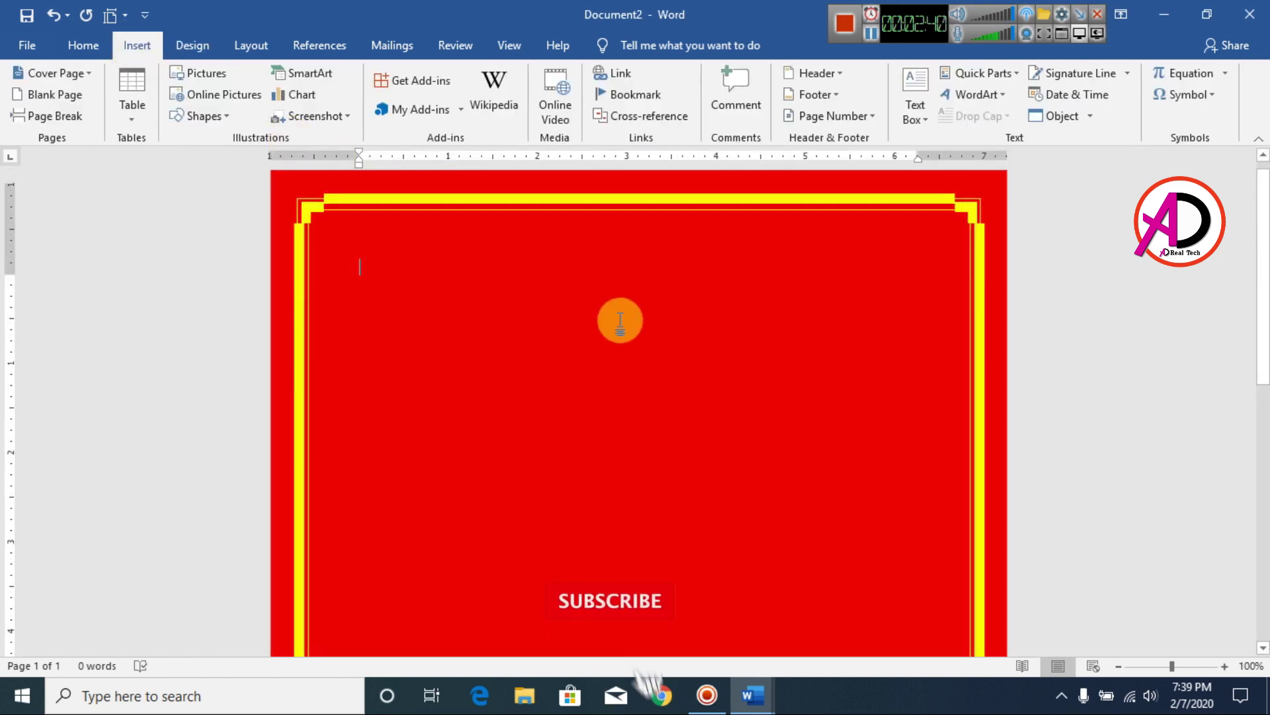
{"action": "left_click", "coordinate": [970, 94]}
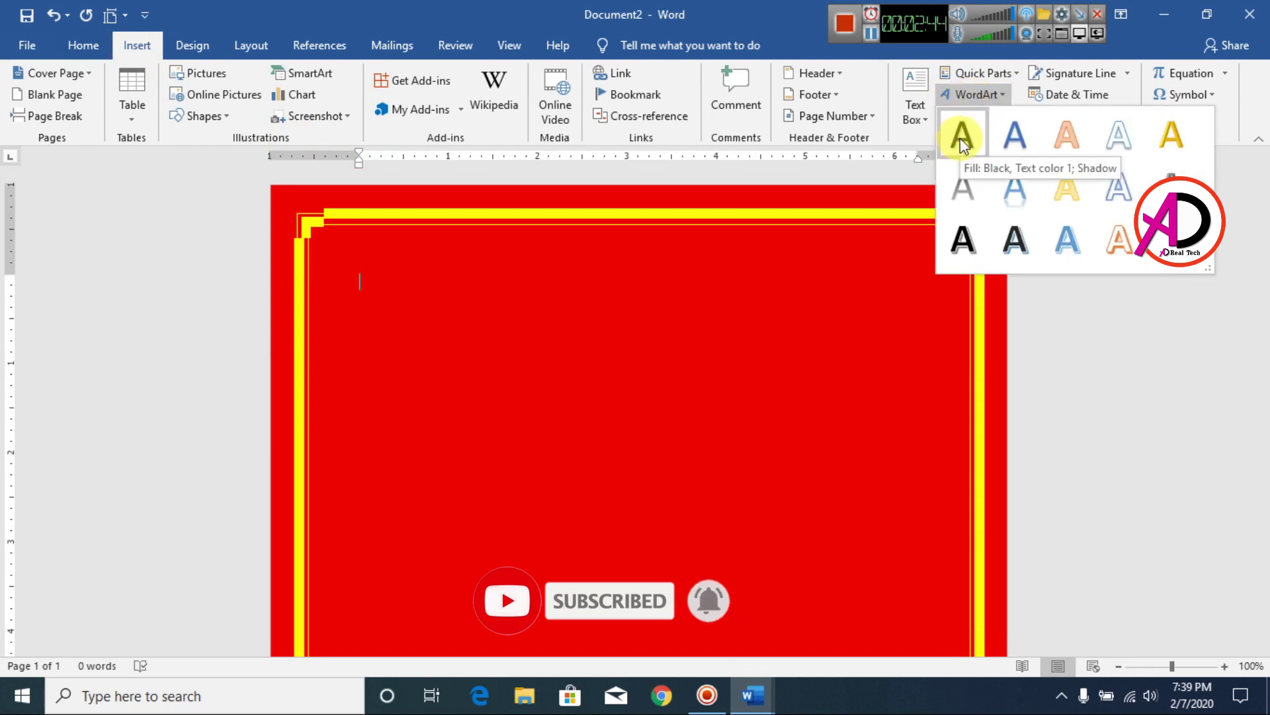
{"action": "left_click", "coordinate": [960, 135]}
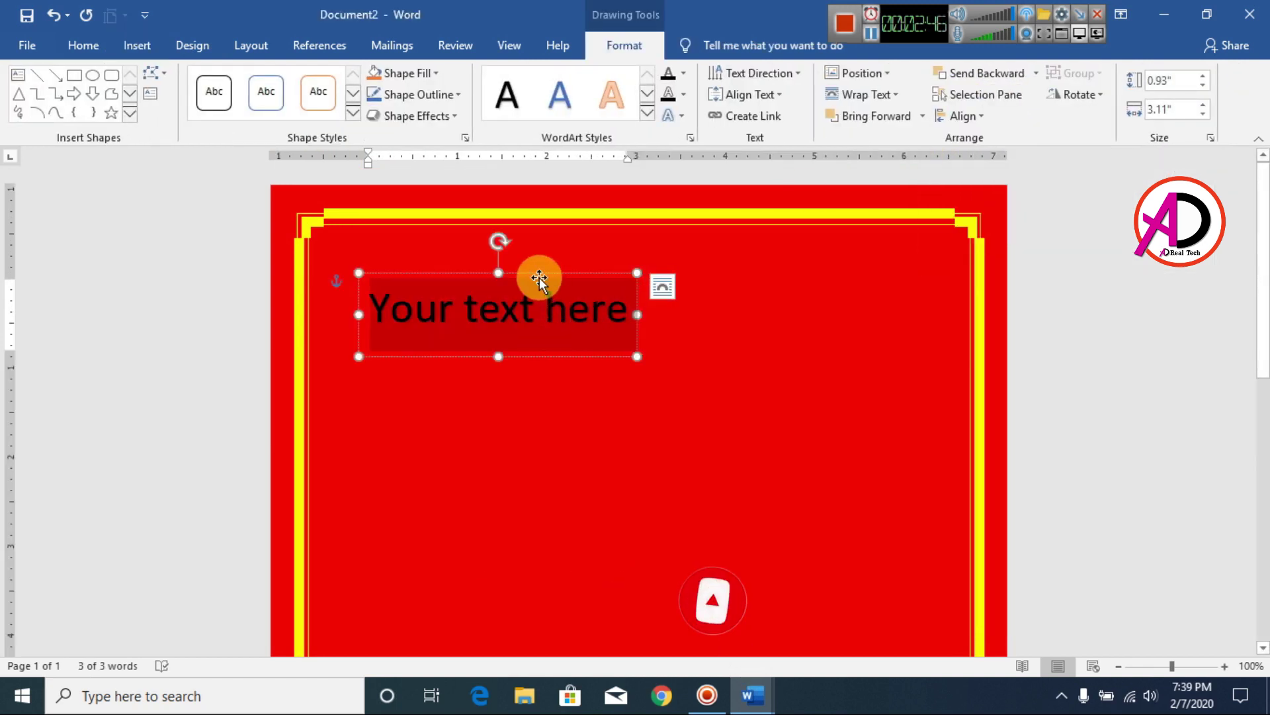
{"action": "left_click_drag", "start_coordinate": [539, 279], "coordinate": [623, 275]}
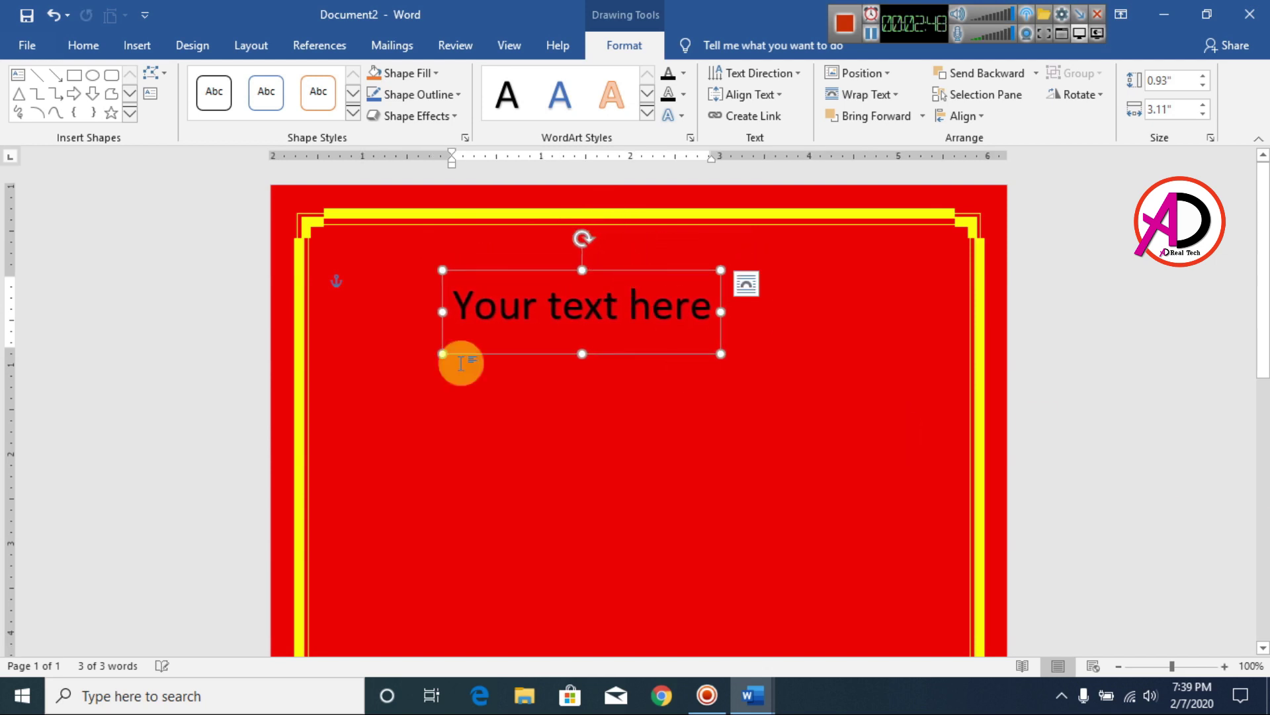
- Replace the WordArt placeholder text with "Menu Card" and move the title slightly up and to the right
{"action": "double_click", "coordinate": [588, 311]}
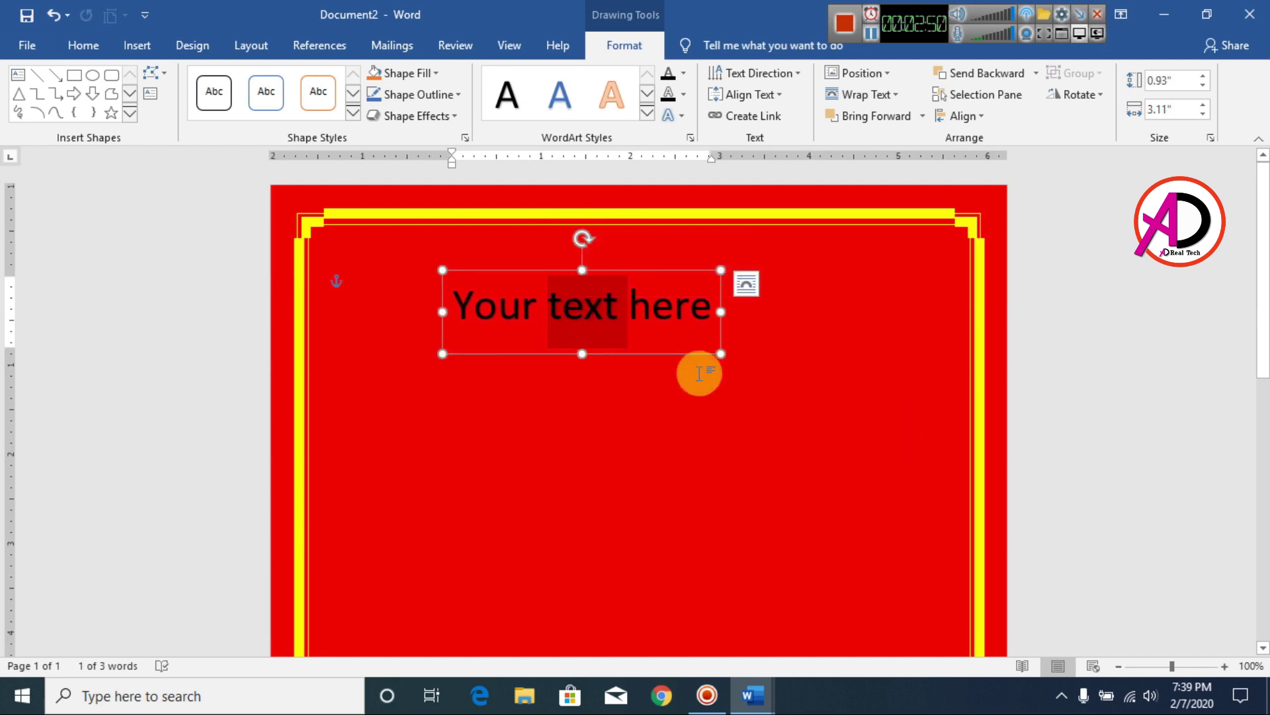
{"action": "left_click", "coordinate": [672, 311]}
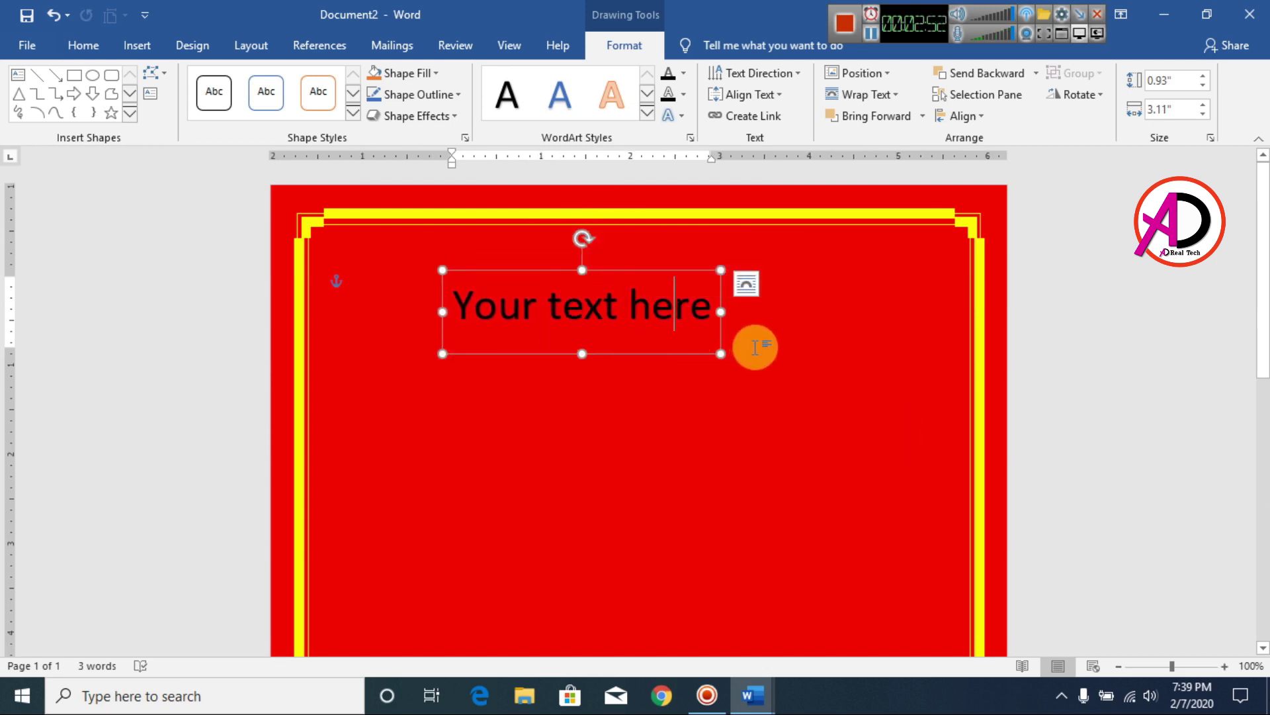
{"action": "key", "text": "ctrl+a"}
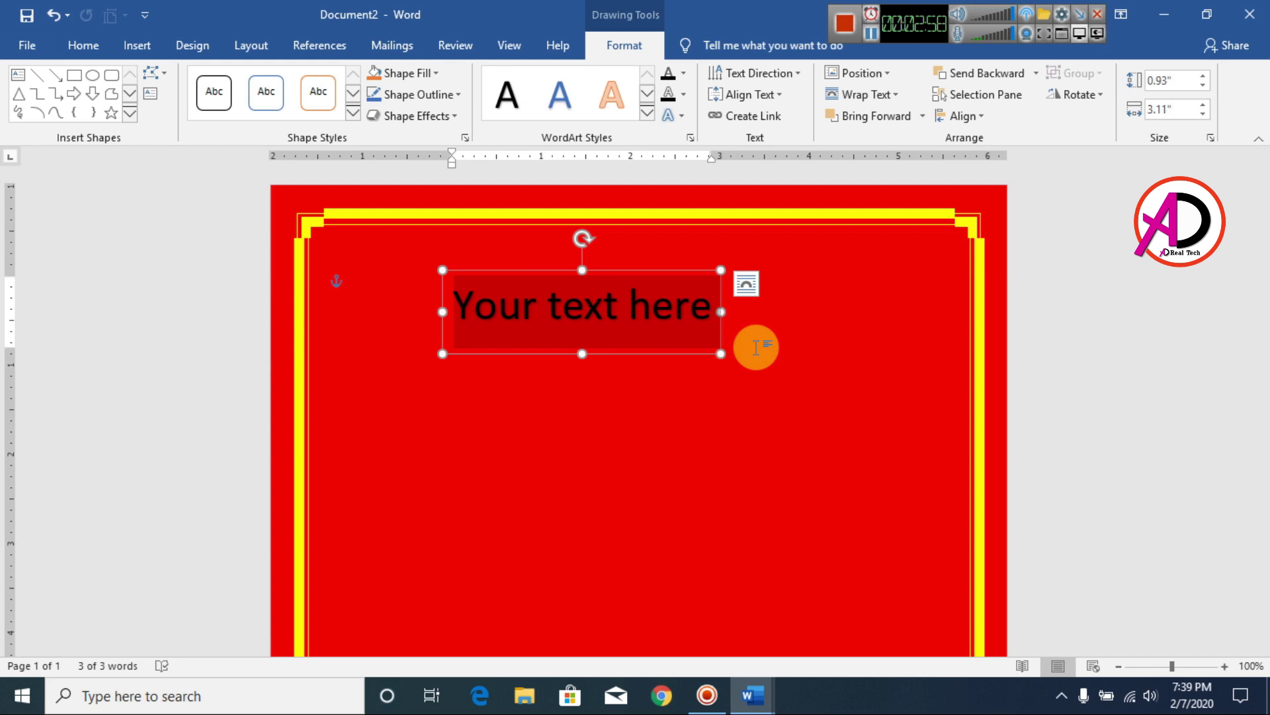
{"action": "type", "text": "M"}
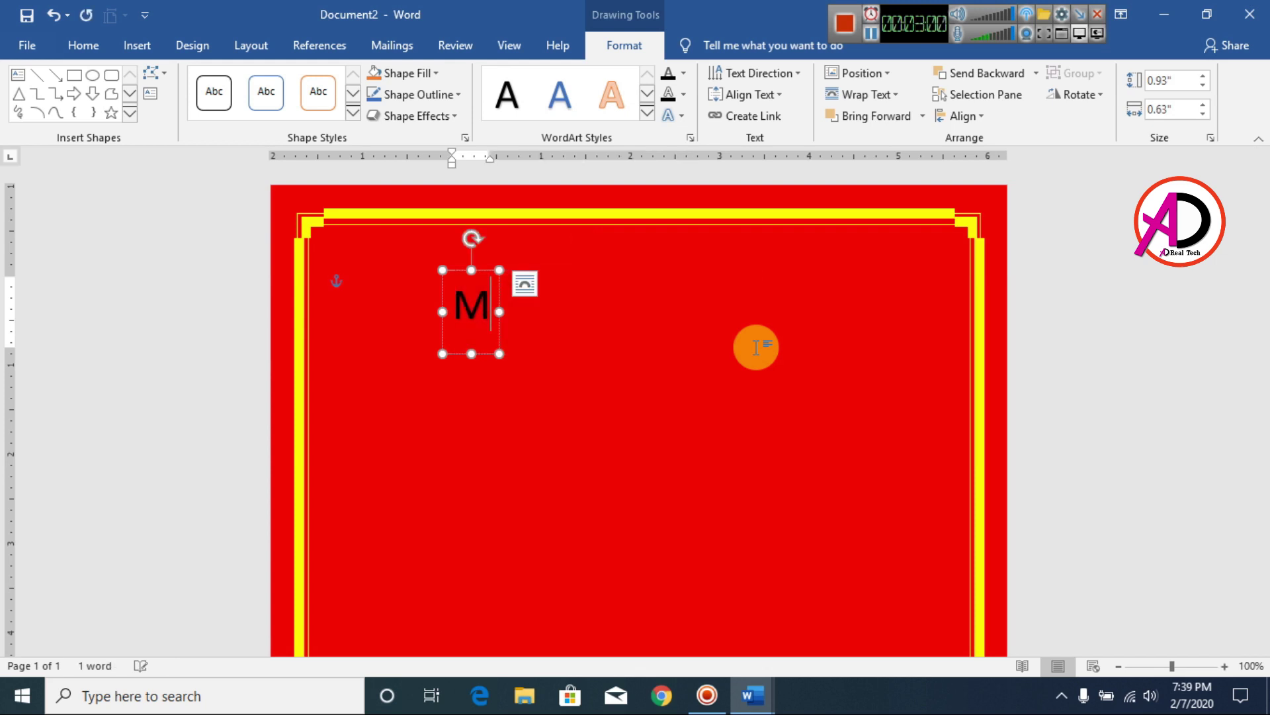
{"action": "type", "text": "em"}
{"action": "key", "text": "BackSpace"}
{"action": "type", "text": "n"}
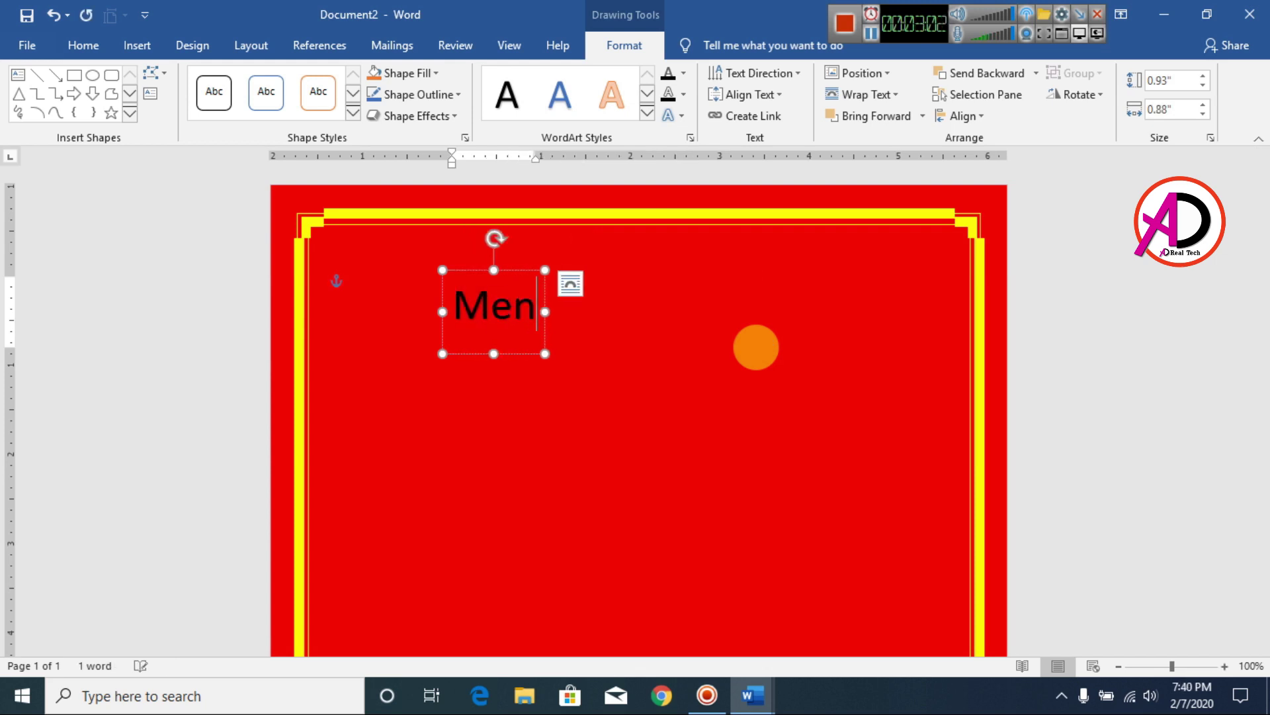
{"action": "type", "text": "u Card"}
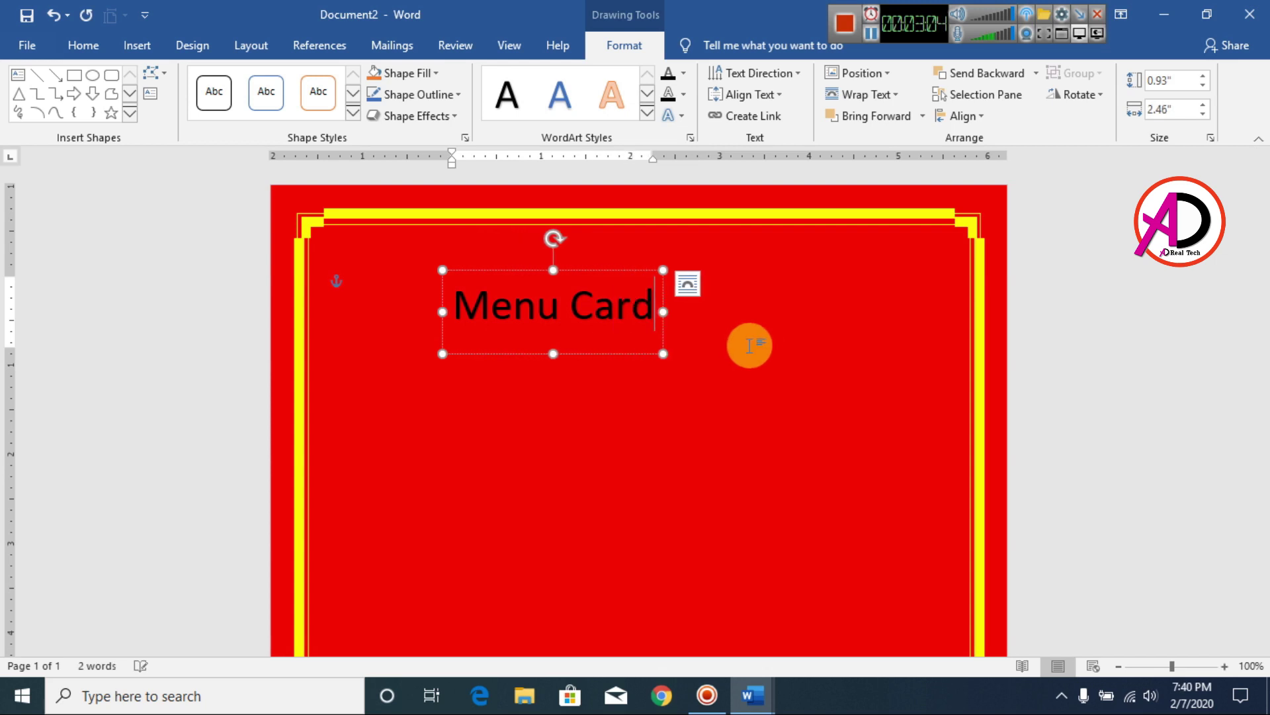
{"action": "left_click_drag", "start_coordinate": [598, 268], "coordinate": [622, 247]}
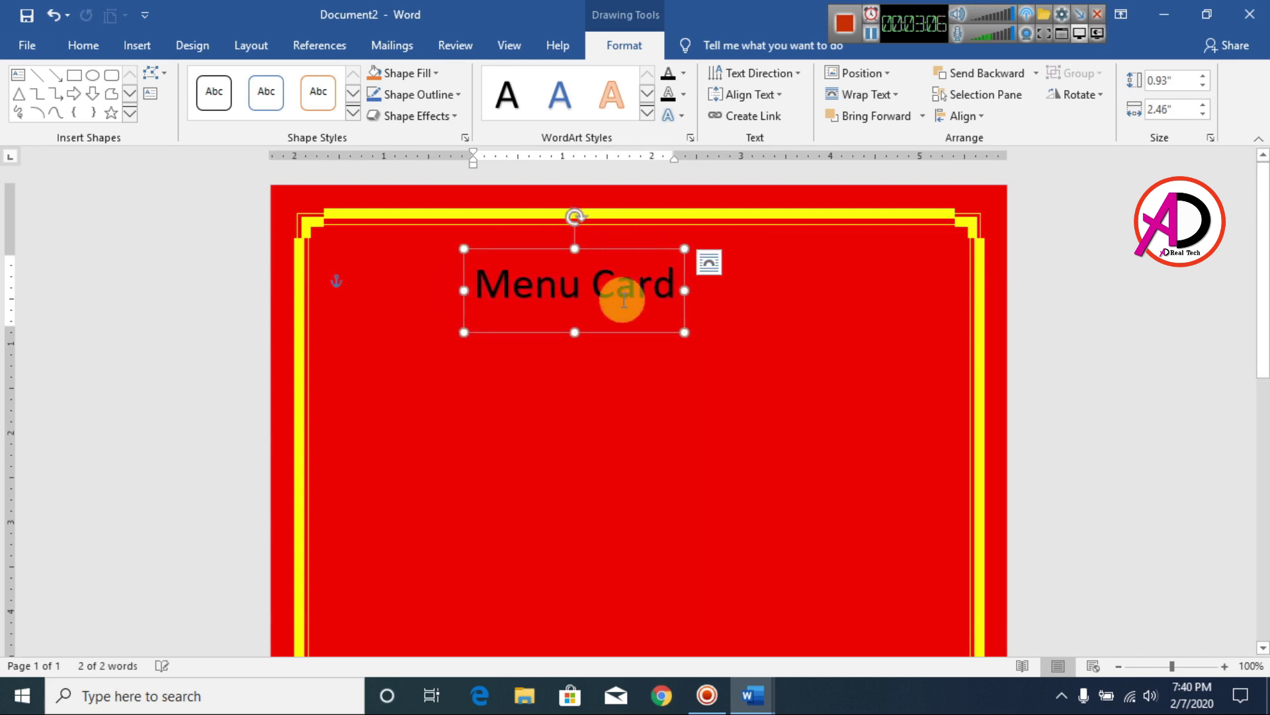
- Format the Menu Card title in bold Old English Text MT with yellow font color
{"action": "triple_click", "coordinate": [624, 301]}
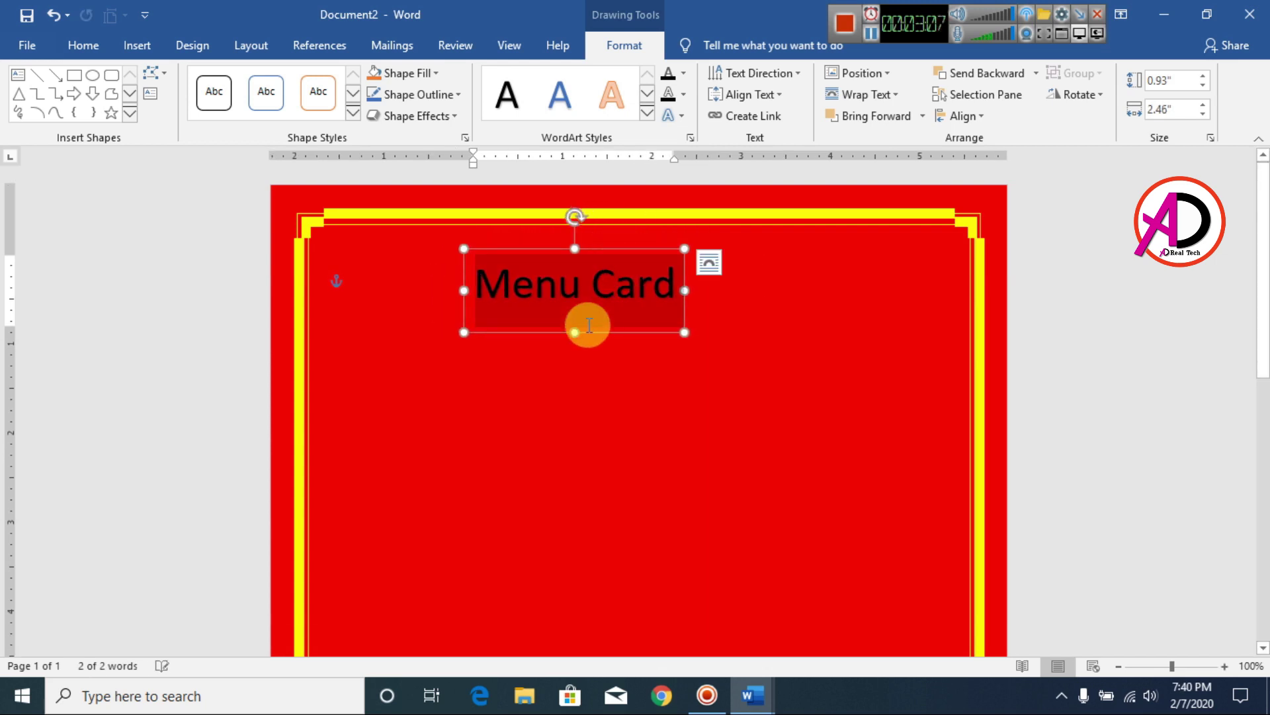
{"action": "left_click", "coordinate": [85, 47]}
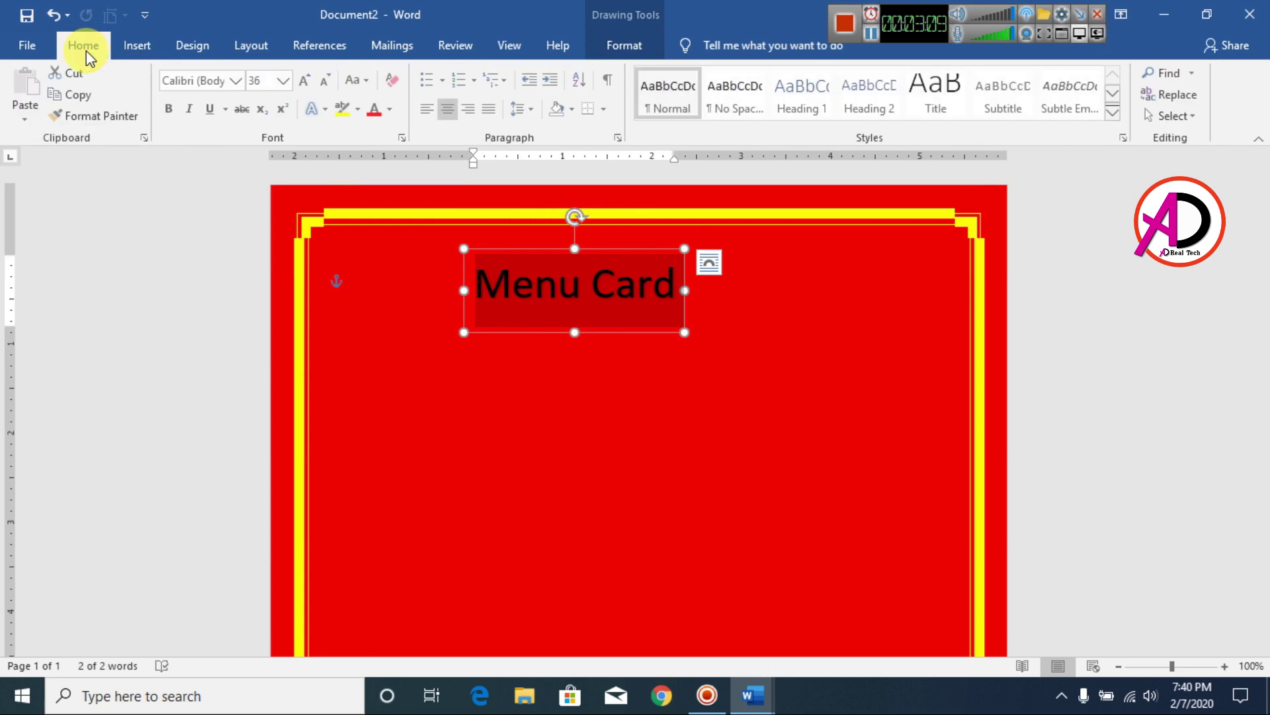
{"action": "left_click", "coordinate": [241, 86]}
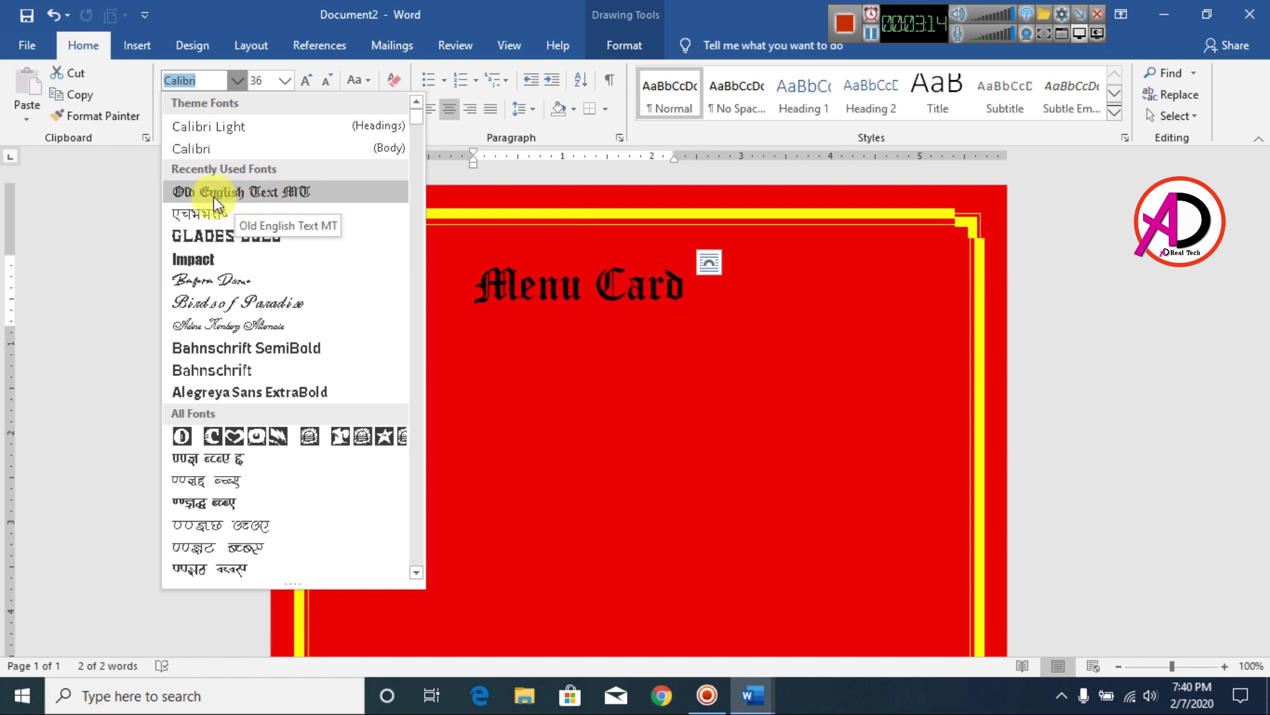
{"action": "left_click", "coordinate": [264, 196]}
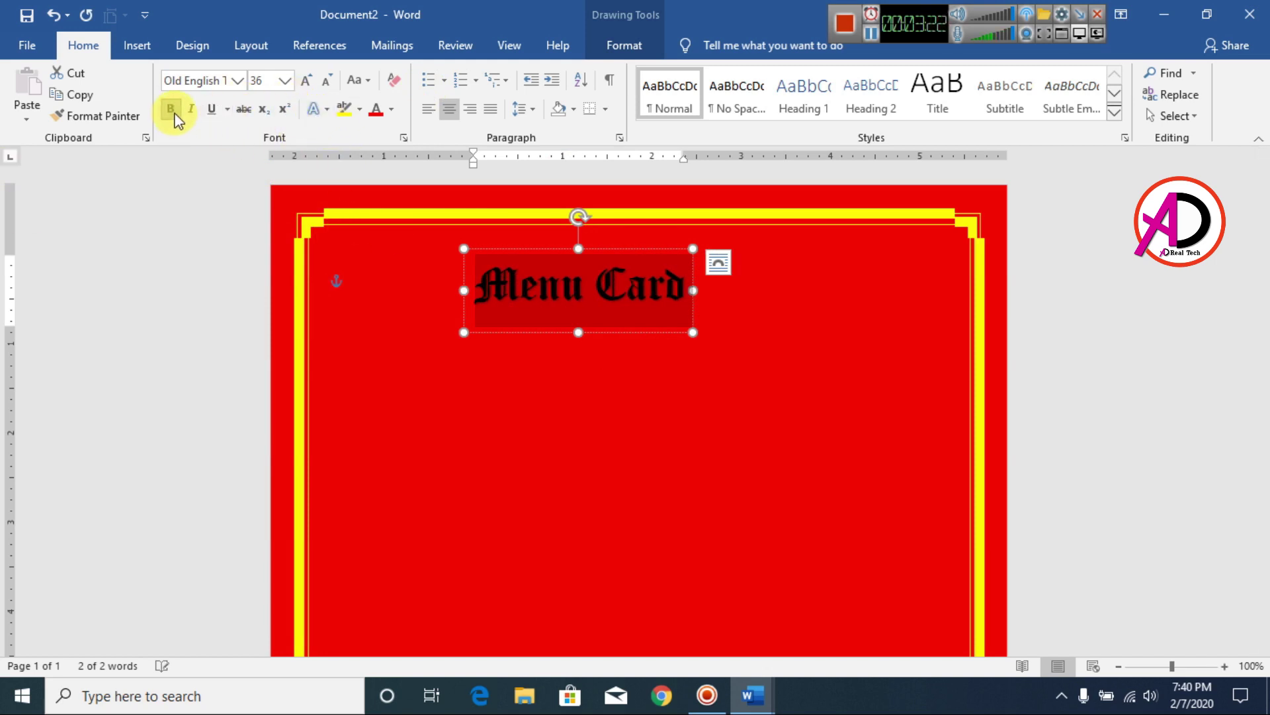
{"action": "left_click", "coordinate": [392, 110]}
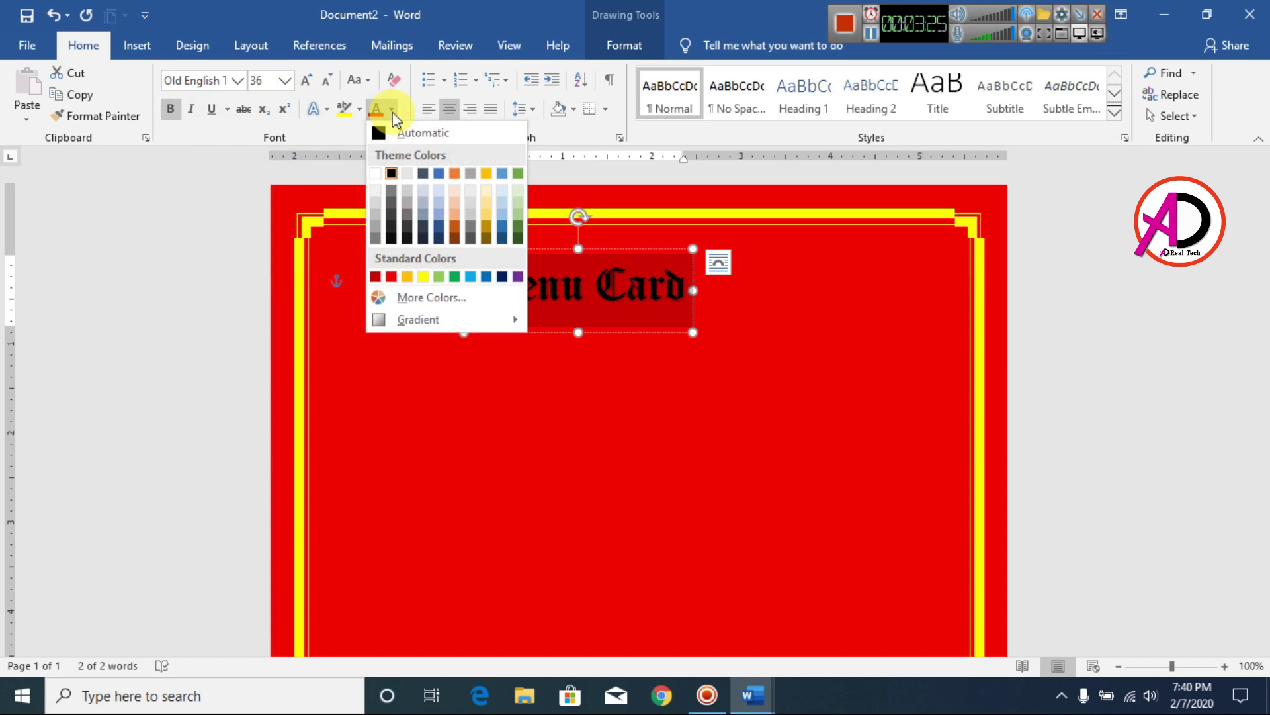
{"action": "left_click", "coordinate": [423, 278]}
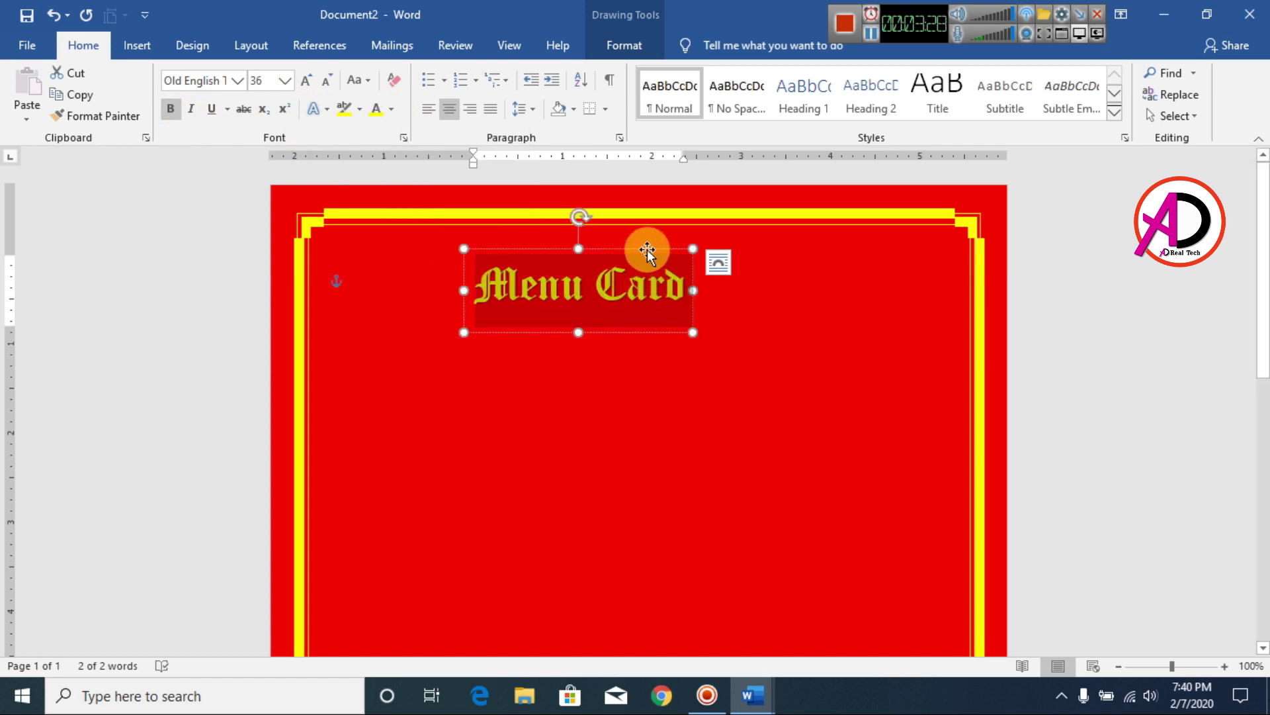
- Move the Menu Card title up near the page border and align it to the horizontal center
{"action": "left_click_drag", "start_coordinate": [647, 250], "coordinate": [690, 231]}
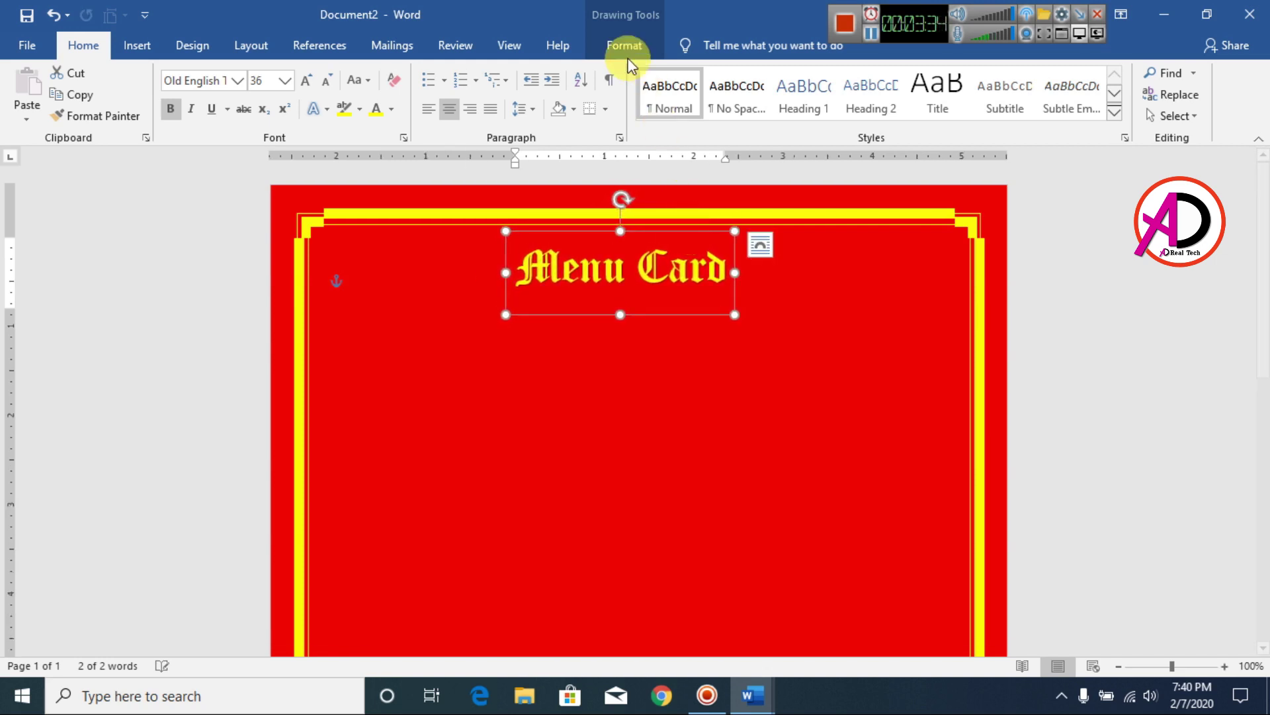
{"action": "left_click", "coordinate": [624, 47]}
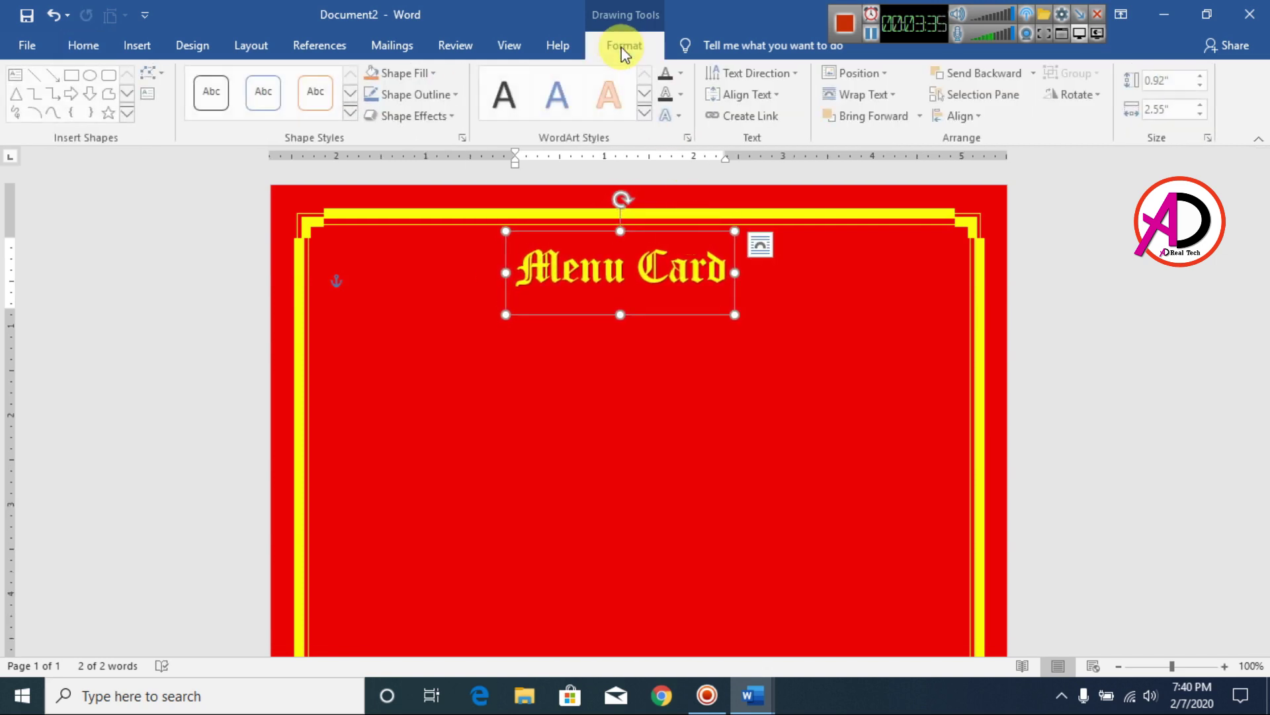
{"action": "left_click", "coordinate": [988, 117]}
{"action": "left_click", "coordinate": [998, 166]}
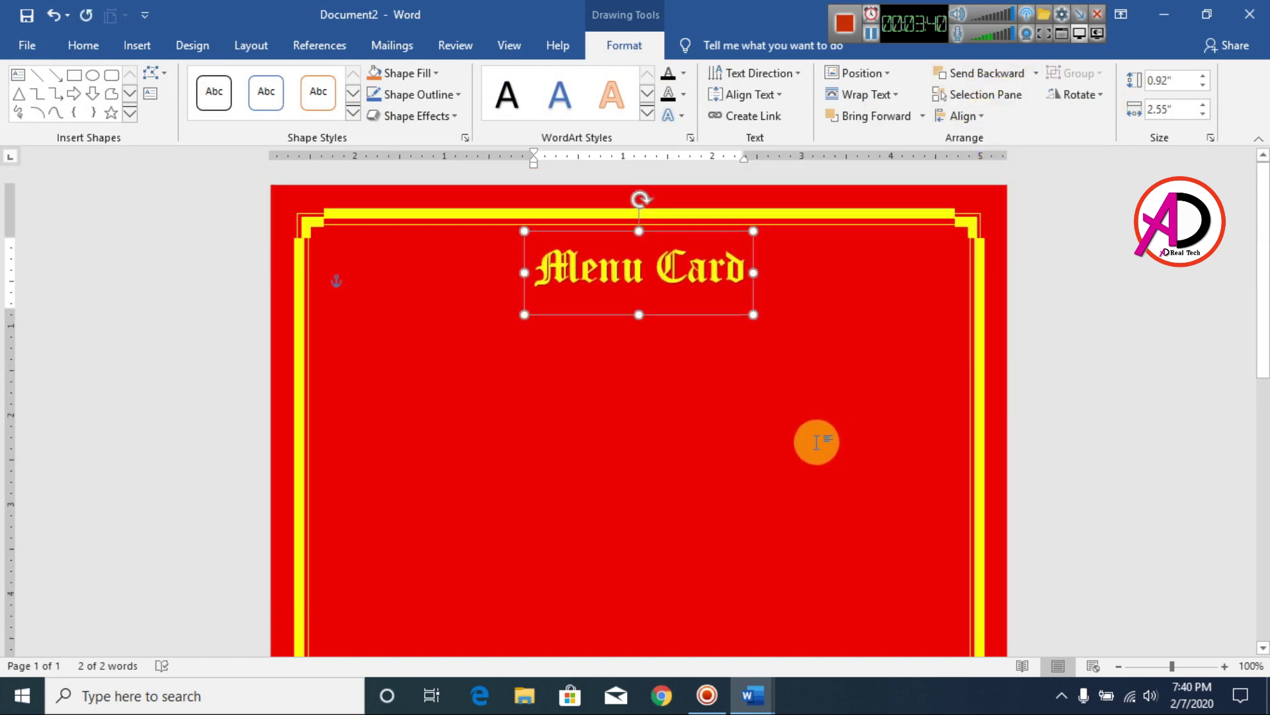
- Draw a Rectangle: Diagonal Corners Rounded, about 2.44" wide and 0.53" high, below the title on the page's left side
{"action": "scroll", "coordinate": [820, 443], "scroll_direction": "down", "scroll_amount": 7}
{"action": "scroll", "coordinate": [694, 403], "scroll_direction": "up", "scroll_amount": 3}
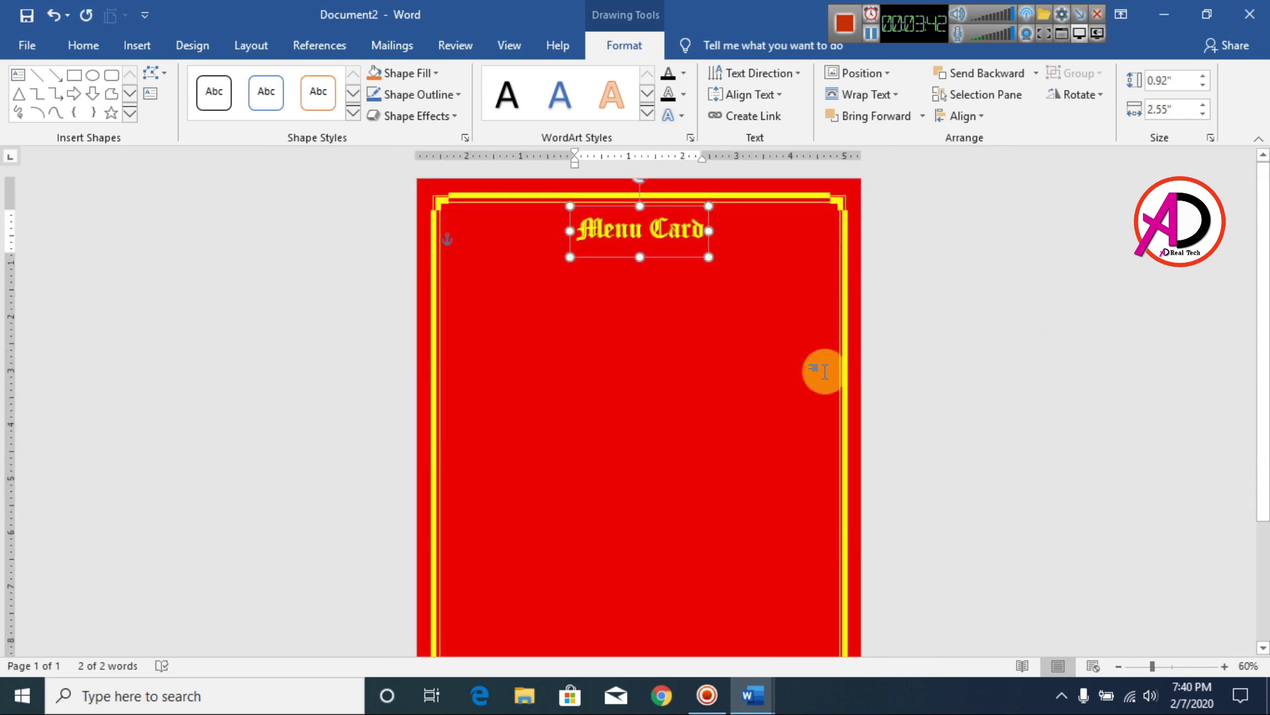
{"action": "scroll", "coordinate": [824, 371], "scroll_direction": "up", "scroll_amount": 5}
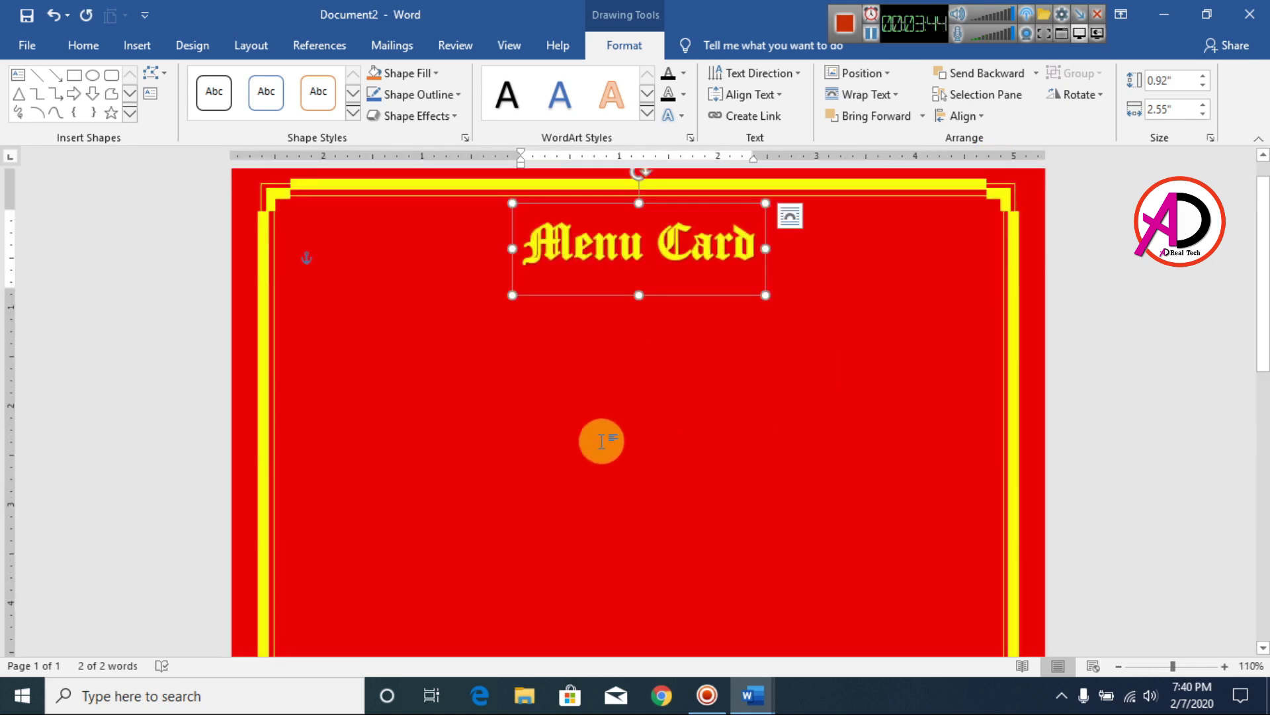
{"action": "left_click", "coordinate": [137, 45]}
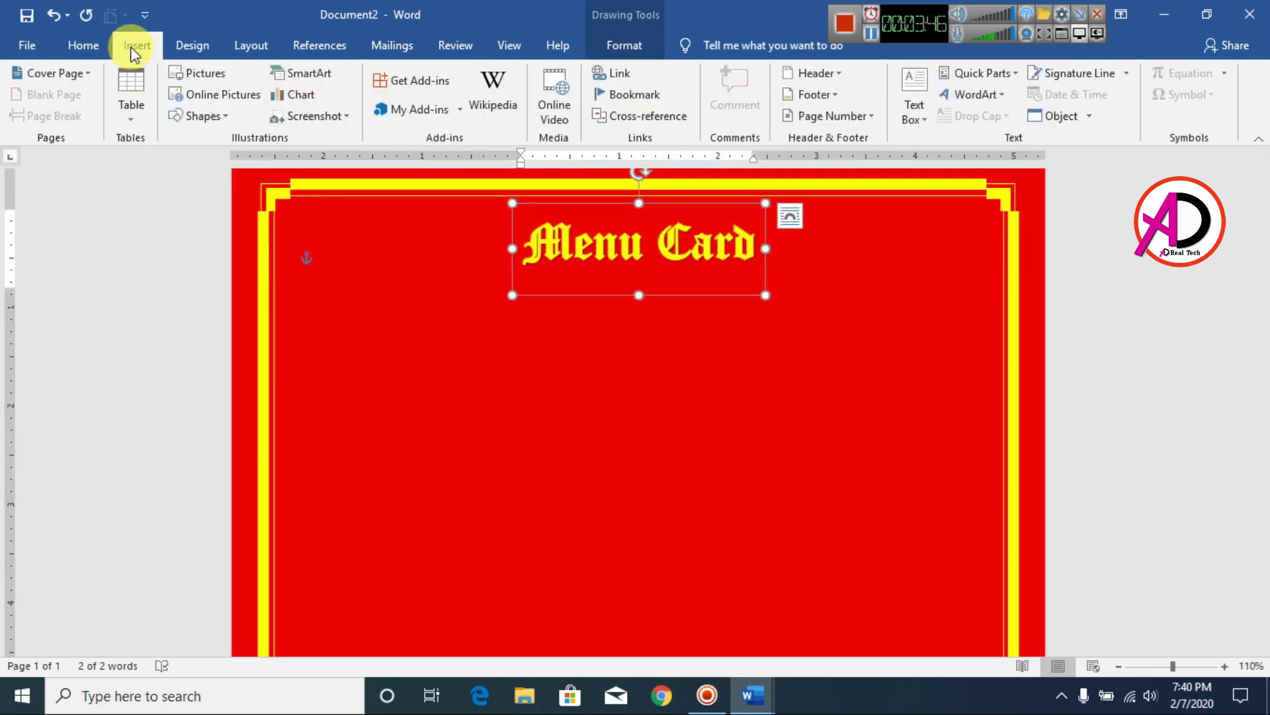
{"action": "left_click", "coordinate": [202, 117]}
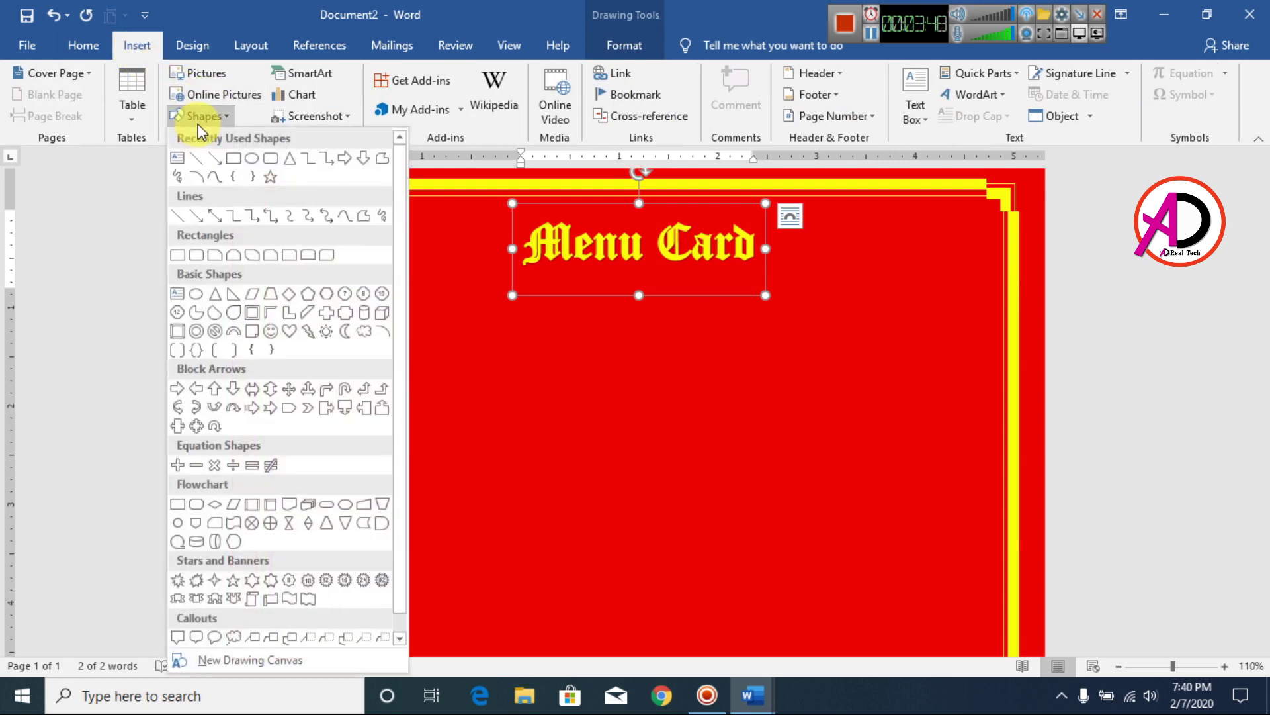
{"action": "left_click", "coordinate": [324, 260]}
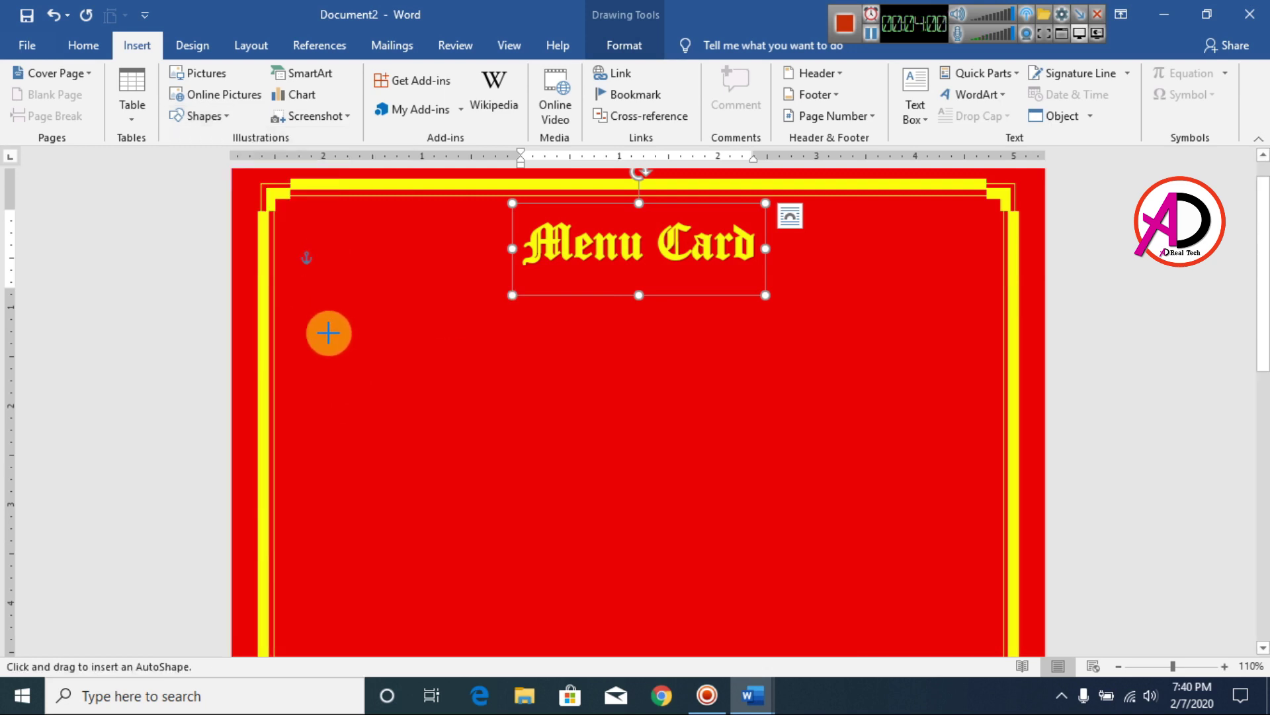
{"action": "mouse_move", "coordinate": [302, 331]}
{"action": "left_mouse_down"}
{"action": "mouse_move", "coordinate": [389, 371]}
{"action": "mouse_move", "coordinate": [544, 382]}
{"action": "left_mouse_up"}
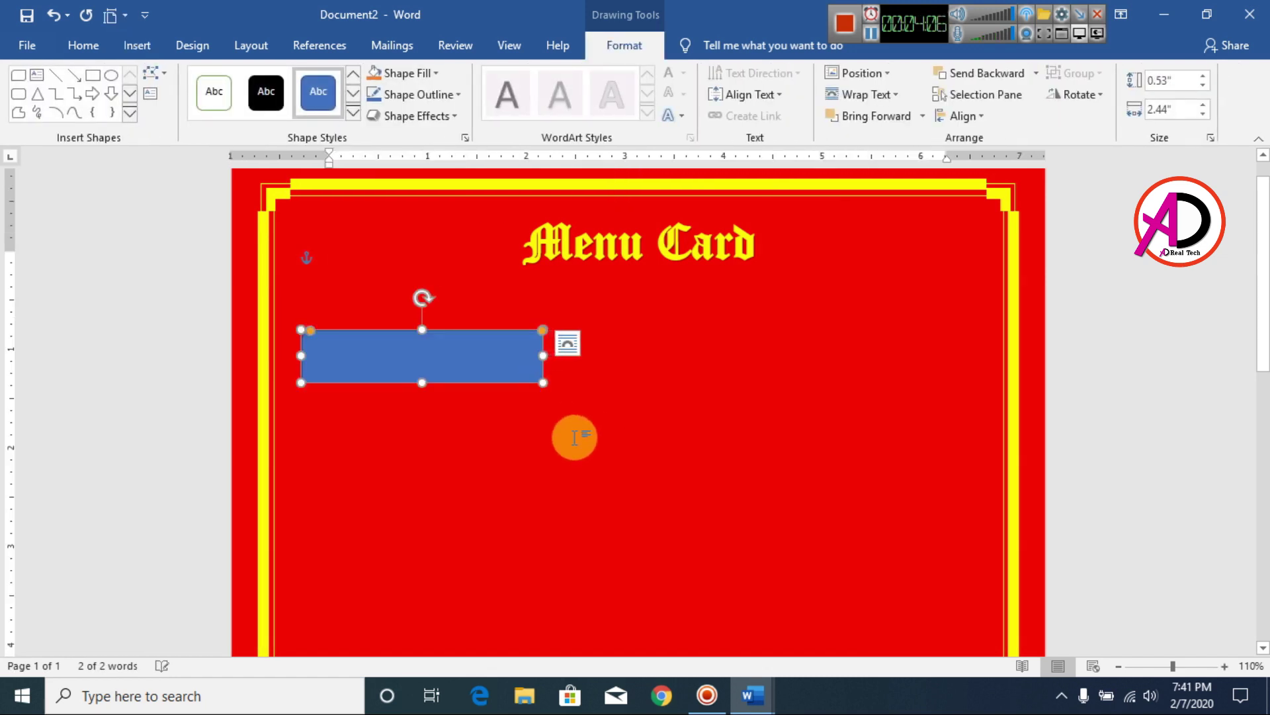
- Increase the rectangle's corner rounding, resize it to about 2.49" by 0.39", and move it up closer to the title
{"action": "left_click_drag", "start_coordinate": [313, 332], "coordinate": [340, 331]}
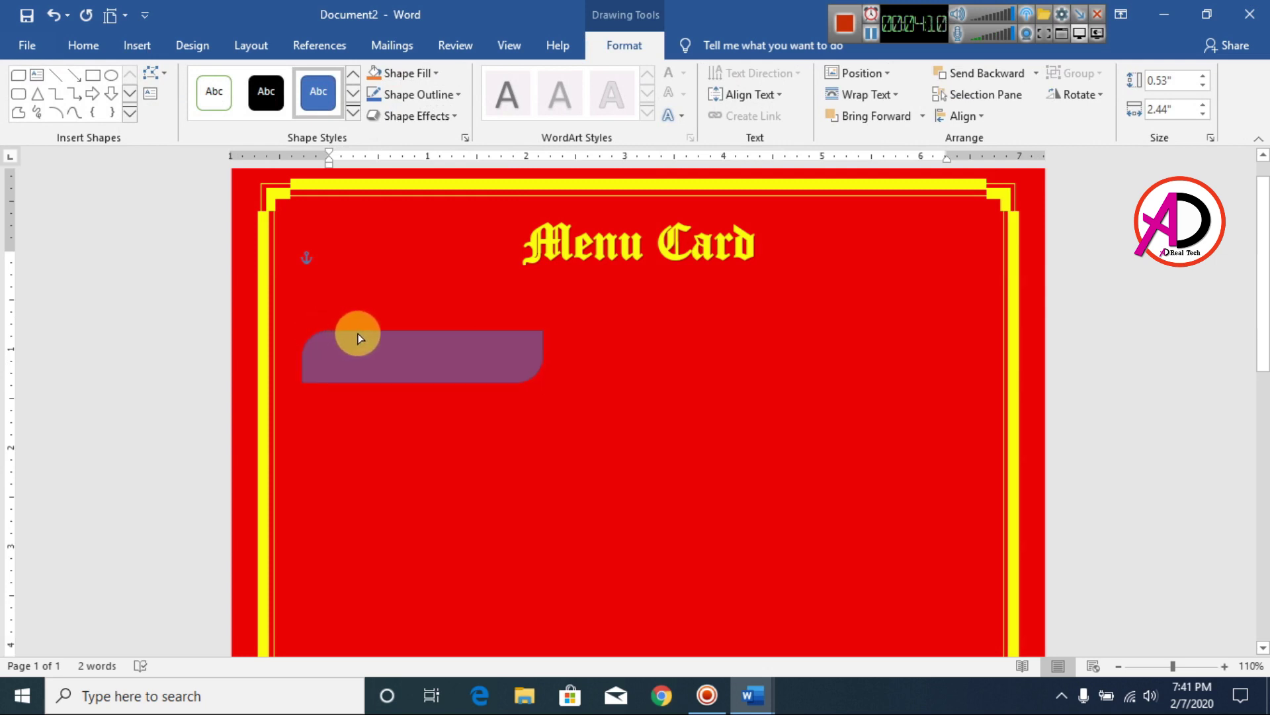
{"action": "left_click_drag", "start_coordinate": [359, 338], "coordinate": [359, 337]}
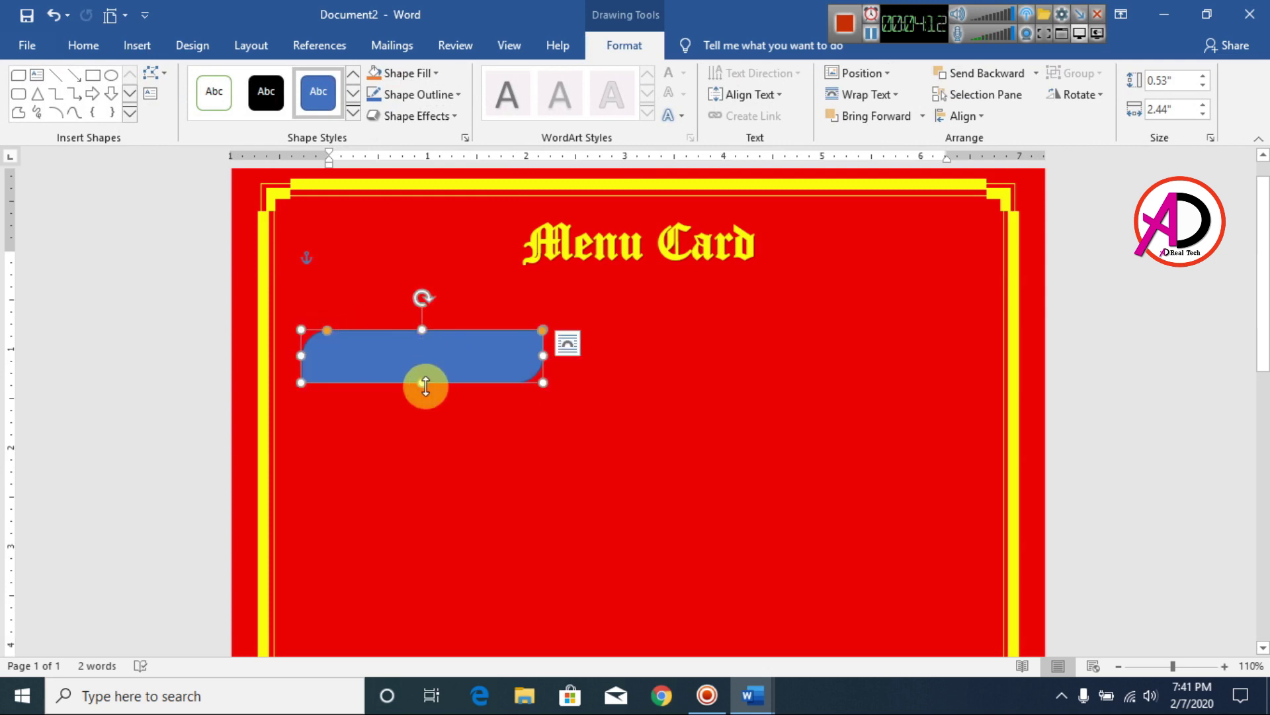
{"action": "left_click_drag", "start_coordinate": [422, 382], "coordinate": [422, 370]}
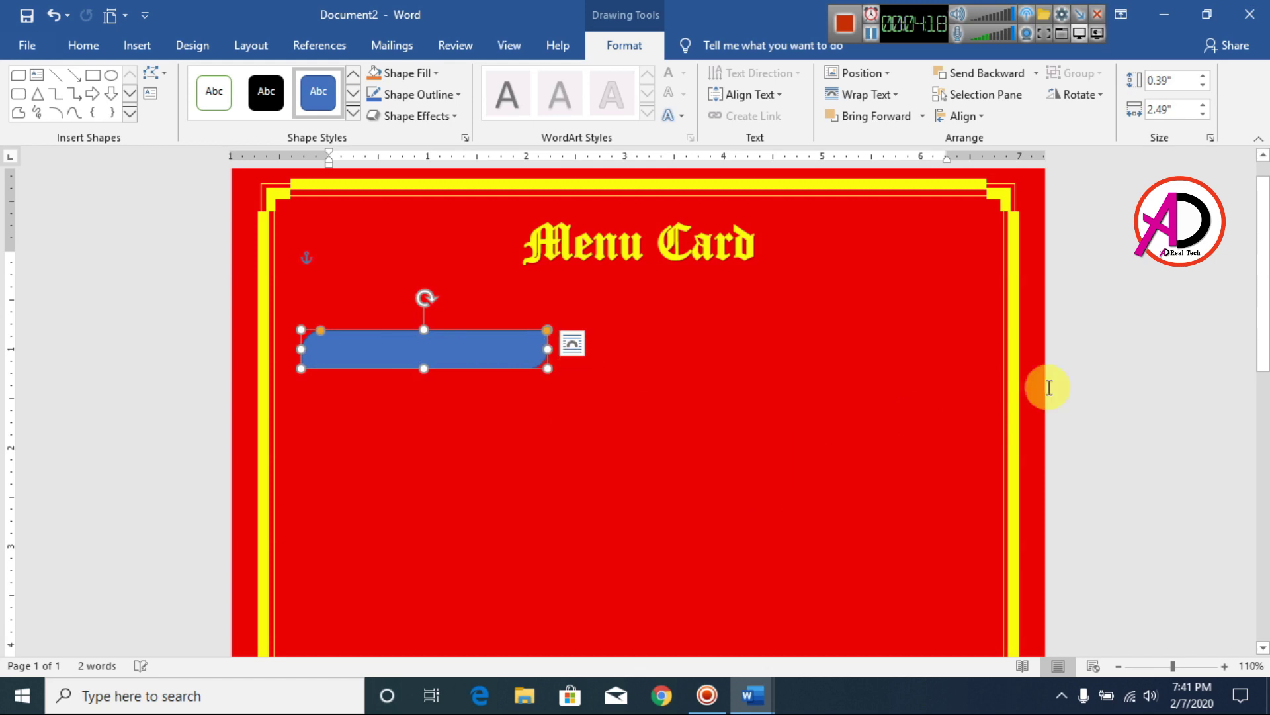
{"action": "scroll", "coordinate": [1072, 387], "scroll_direction": "up", "scroll_amount": 1}
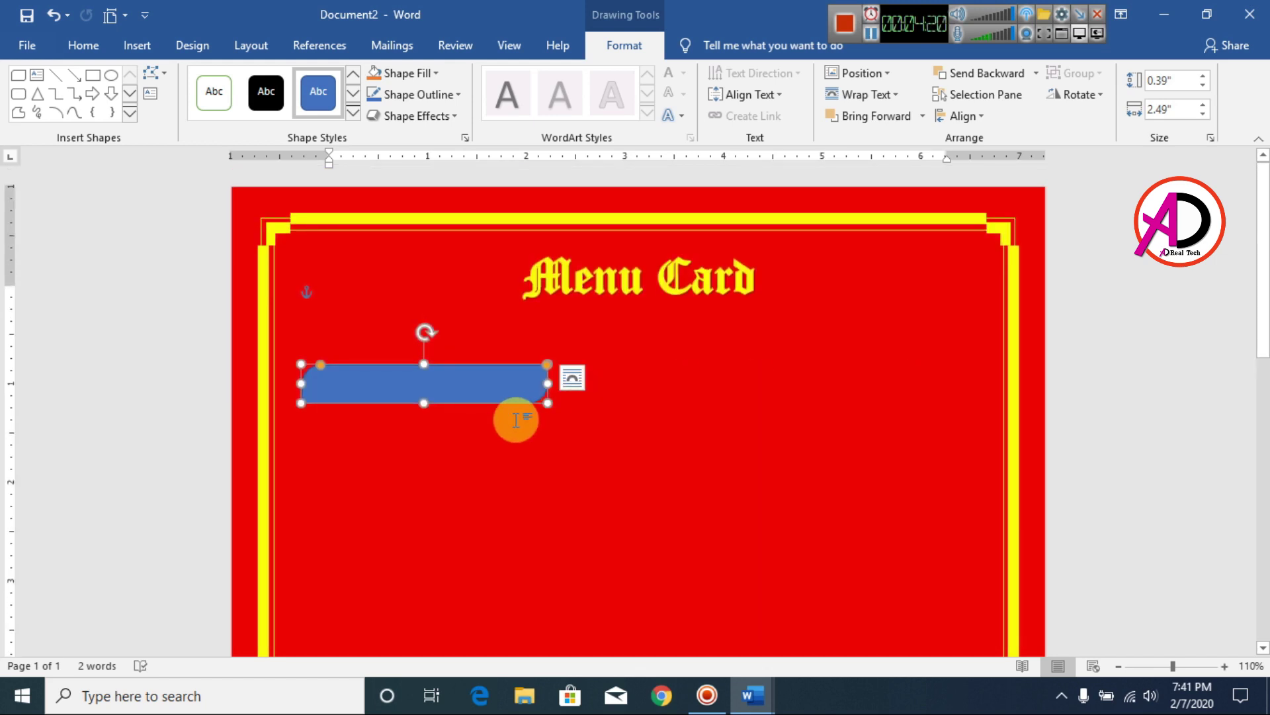
{"action": "left_click_drag", "start_coordinate": [506, 390], "coordinate": [506, 358]}
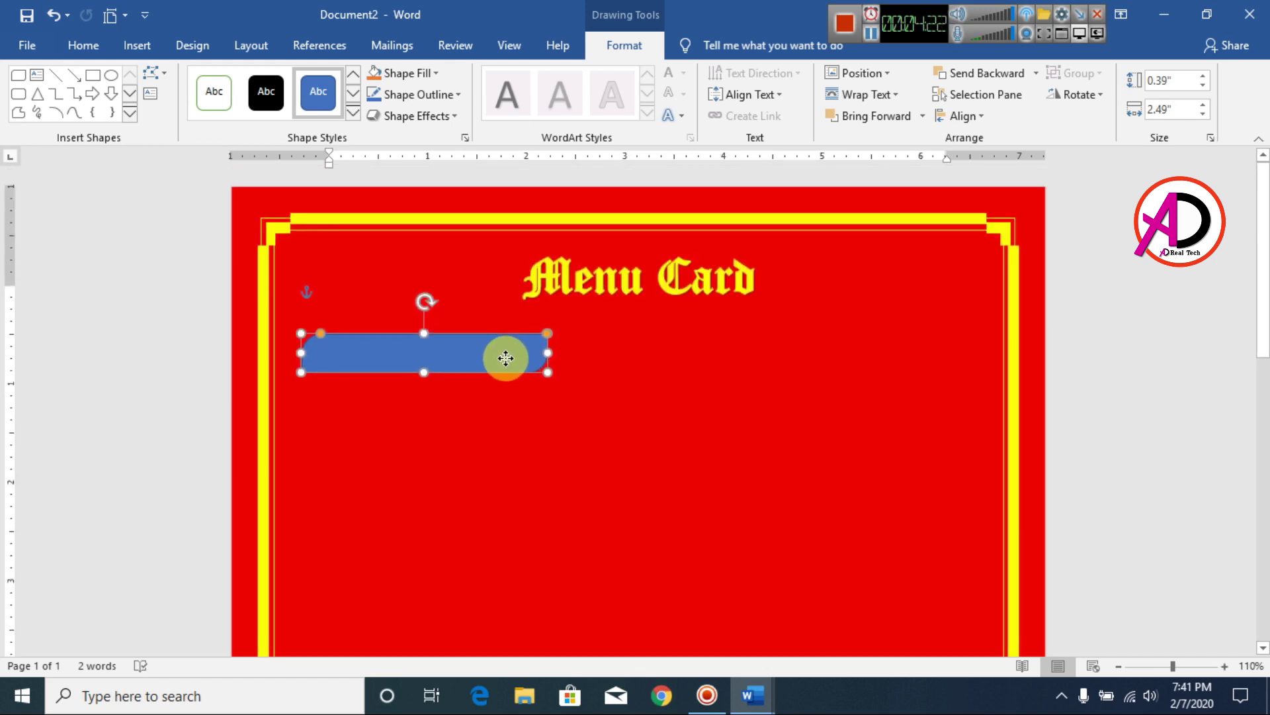
- Fill the rounded rectangle with yellow and get rid of its blue outline
{"action": "left_click", "coordinate": [411, 81]}
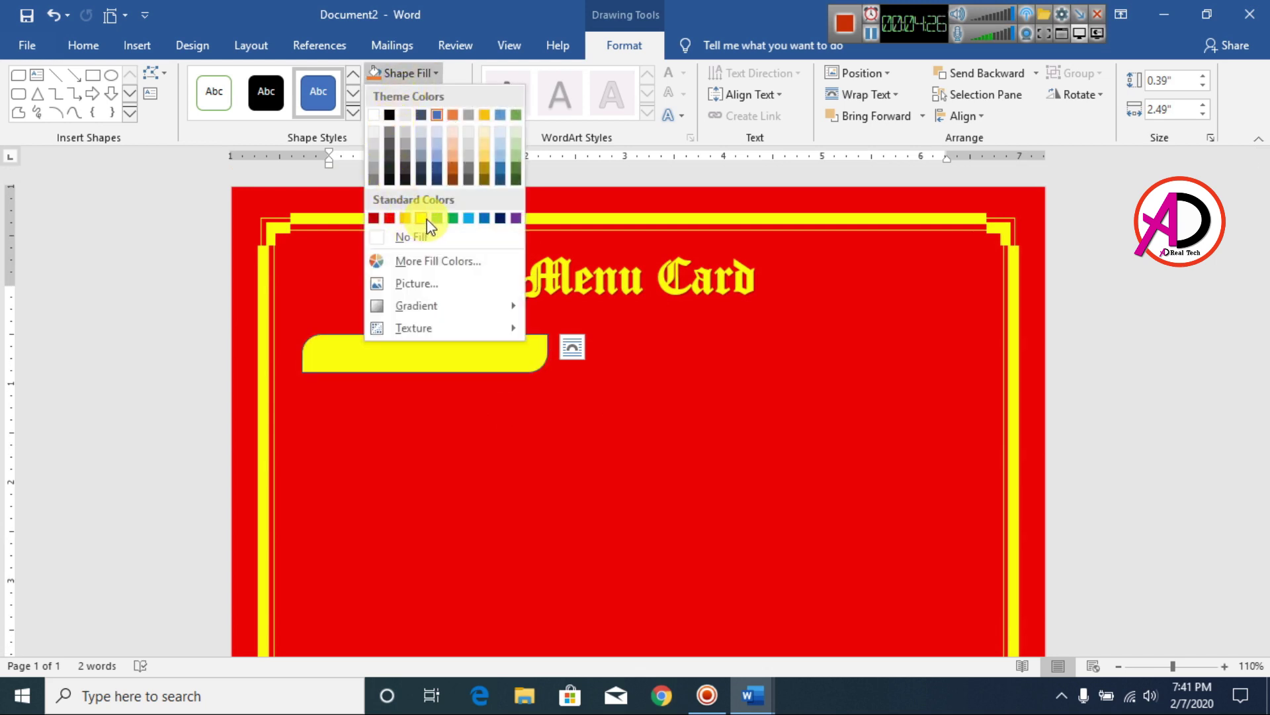
{"action": "left_click", "coordinate": [425, 220]}
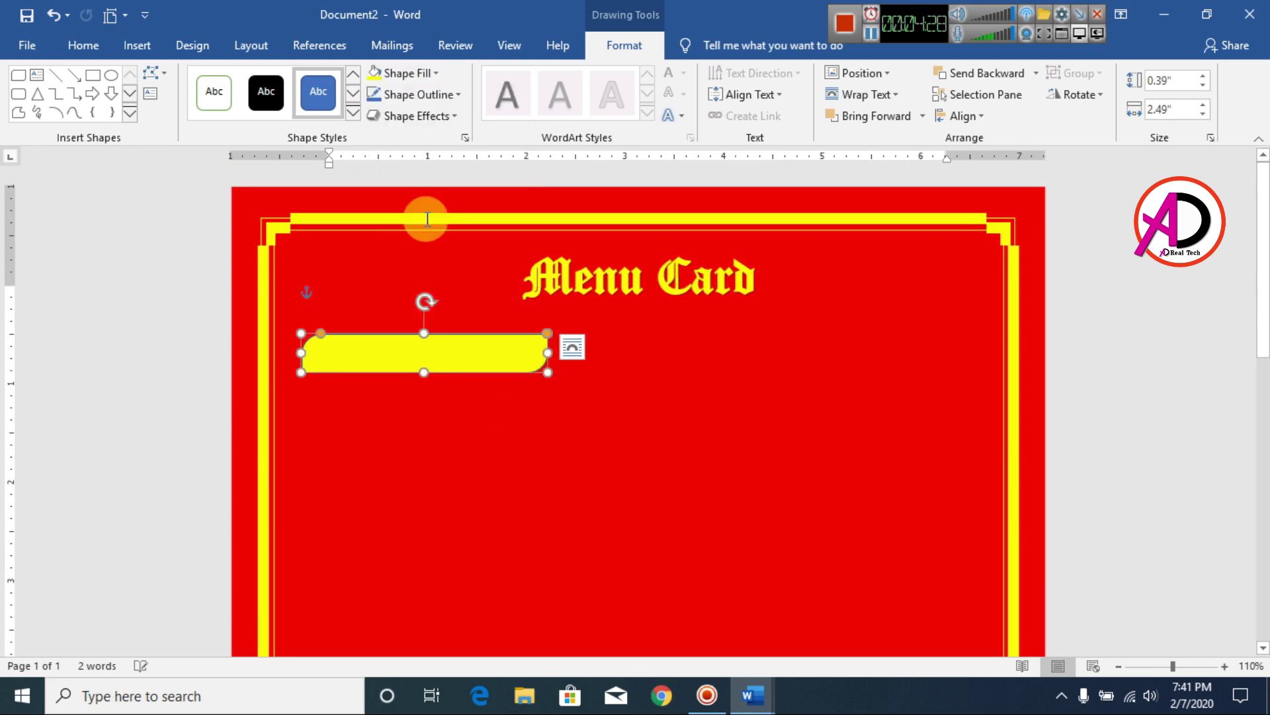
{"action": "left_click", "coordinate": [423, 94]}
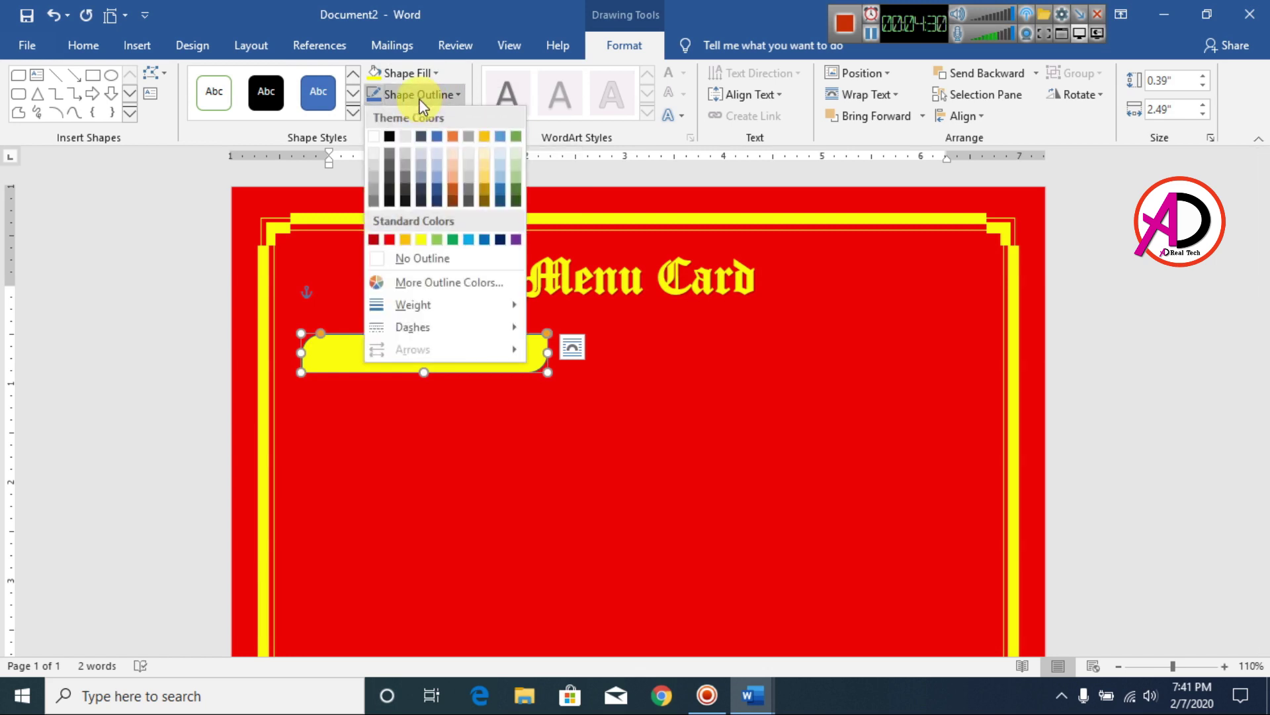
{"action": "left_click", "coordinate": [758, 327]}
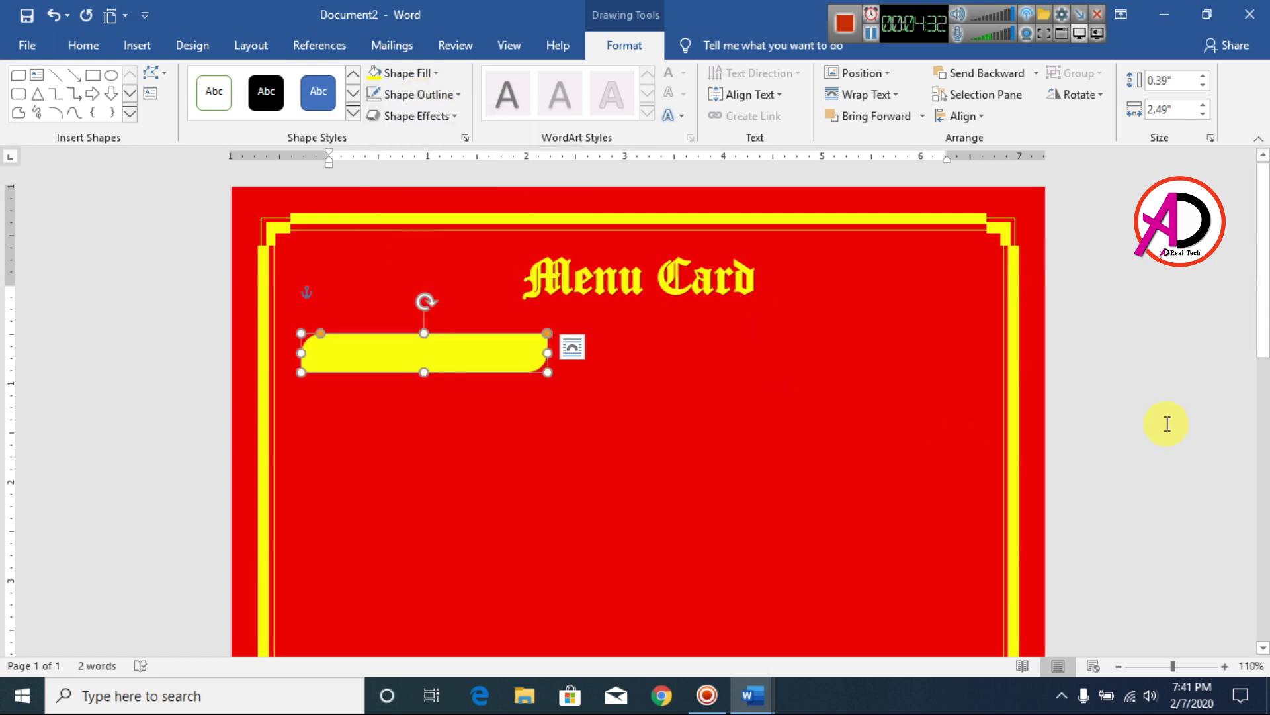
{"action": "left_click", "coordinate": [637, 439]}
{"action": "left_click", "coordinate": [517, 396]}
- Duplicate the yellow rectangle and place the copy near the page's right border, roughly level with the original
{"action": "left_click", "coordinate": [428, 363]}
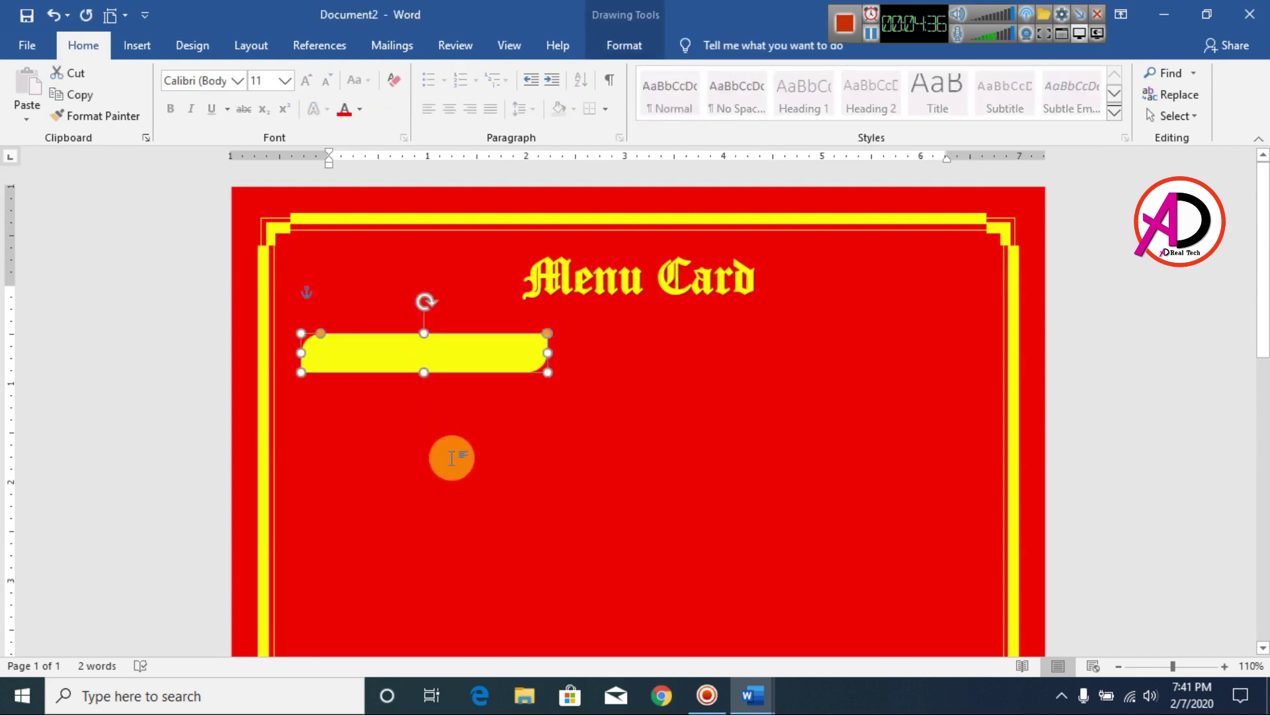
{"action": "left_click_drag", "start_coordinate": [493, 364], "coordinate": [901, 350]}
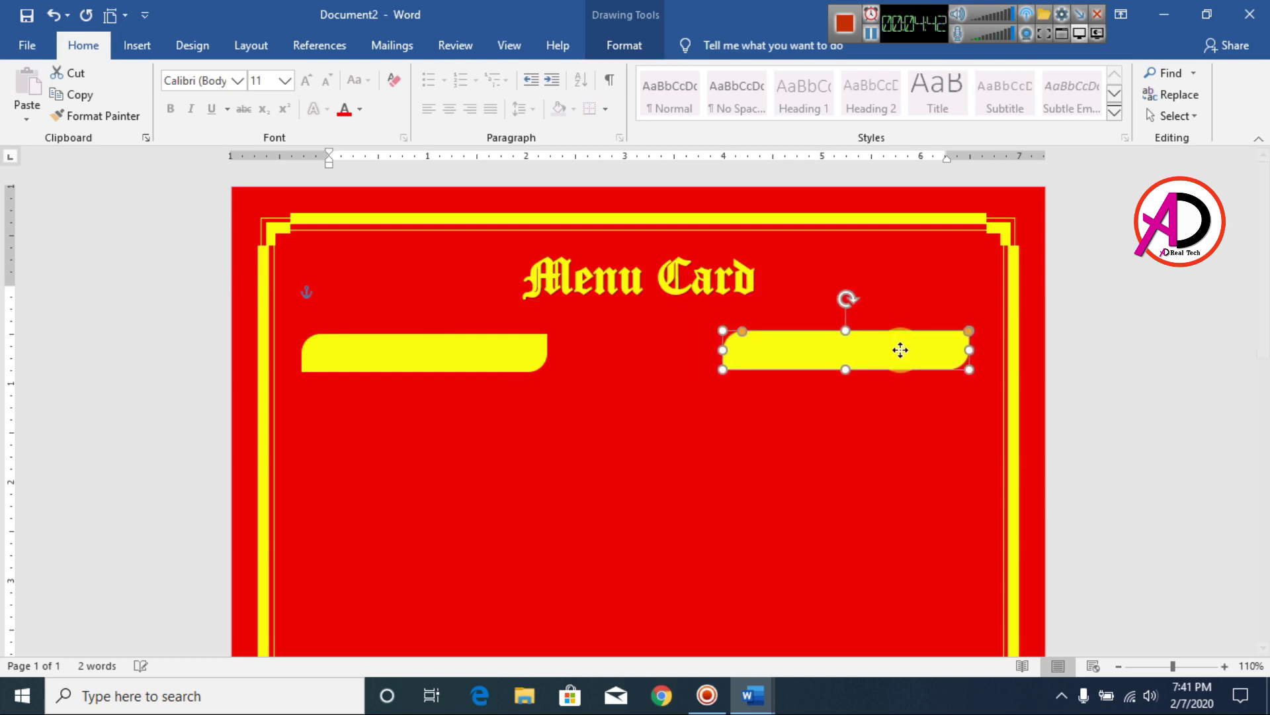
{"action": "left_click", "coordinate": [860, 427]}
{"action": "left_click", "coordinate": [1160, 397]}
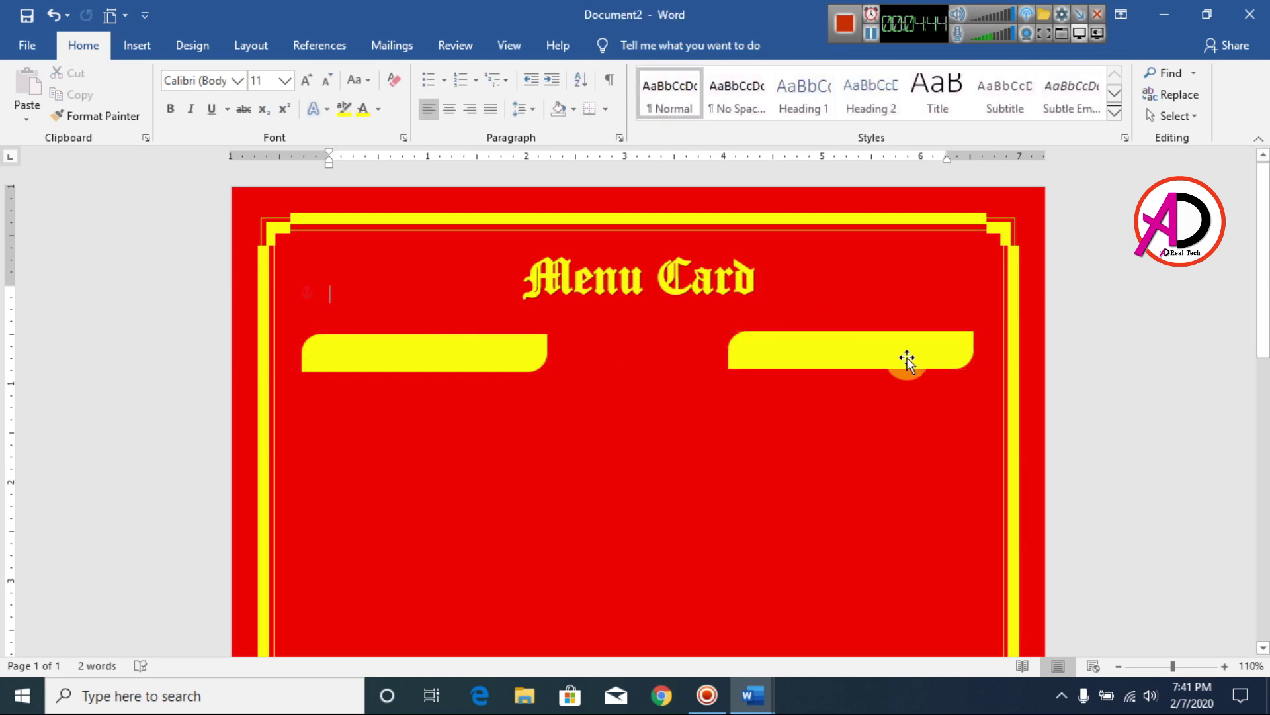
{"action": "scroll", "coordinate": [764, 442], "scroll_direction": "down", "scroll_amount": 3}
{"action": "scroll", "coordinate": [770, 449], "scroll_direction": "up", "scroll_amount": 3}
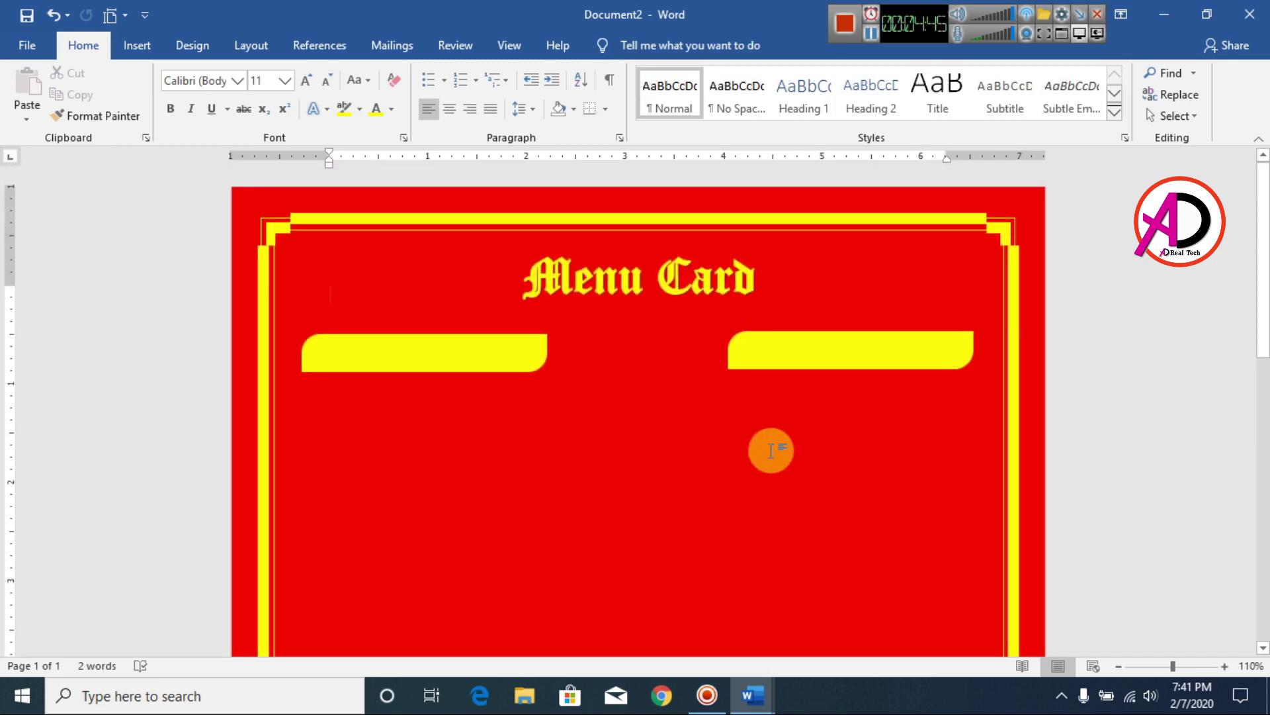
{"action": "left_click", "coordinate": [414, 356]}
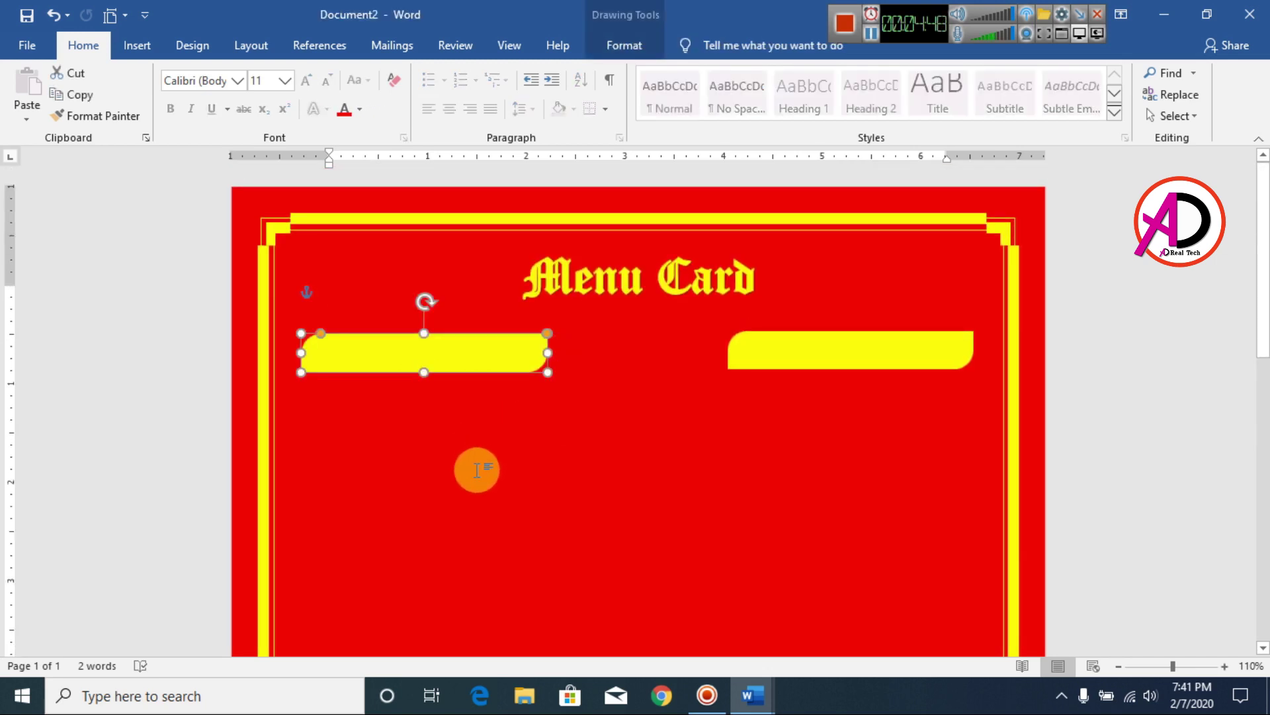
- Duplicate the left yellow rectangle and space two copies below it down the left side of the page
{"action": "key", "text": "ctrl+d"}
{"action": "scroll", "coordinate": [518, 422], "scroll_direction": "down", "scroll_amount": 3}
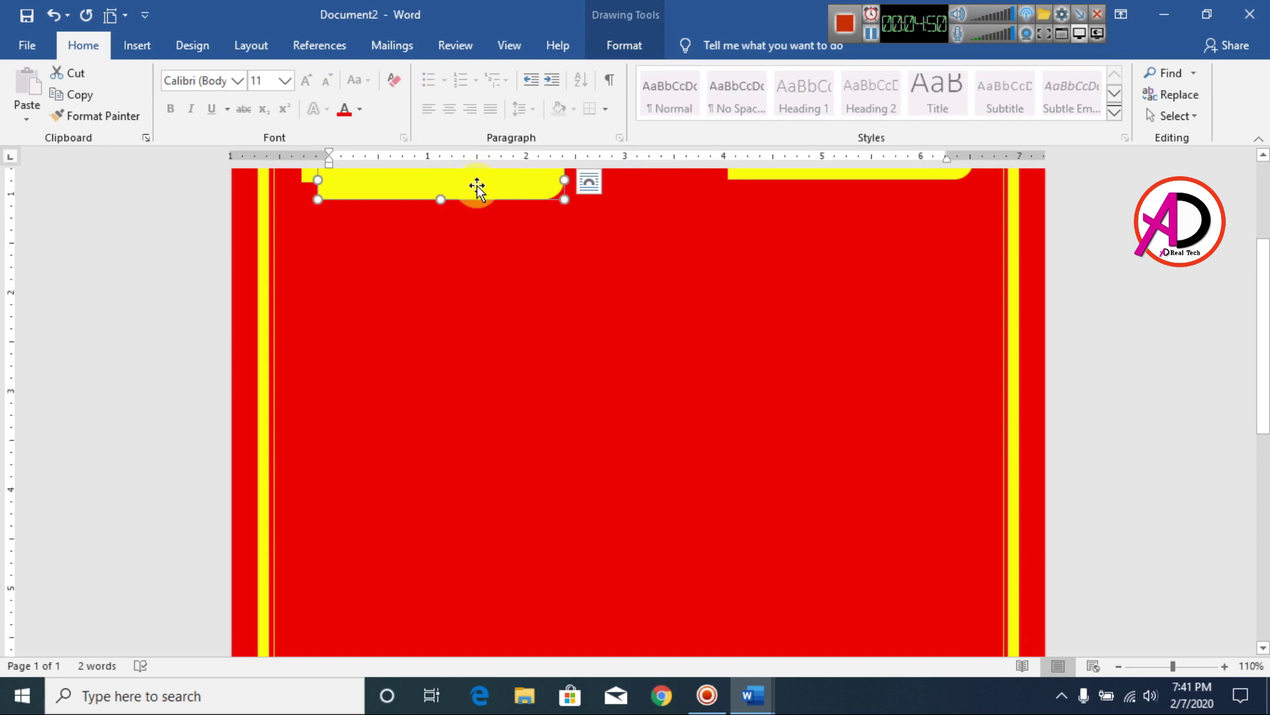
{"action": "left_click_drag", "start_coordinate": [477, 185], "coordinate": [468, 400]}
{"action": "scroll", "coordinate": [526, 434], "scroll_direction": "down", "scroll_amount": 7}
{"action": "left_click", "coordinate": [526, 435]}
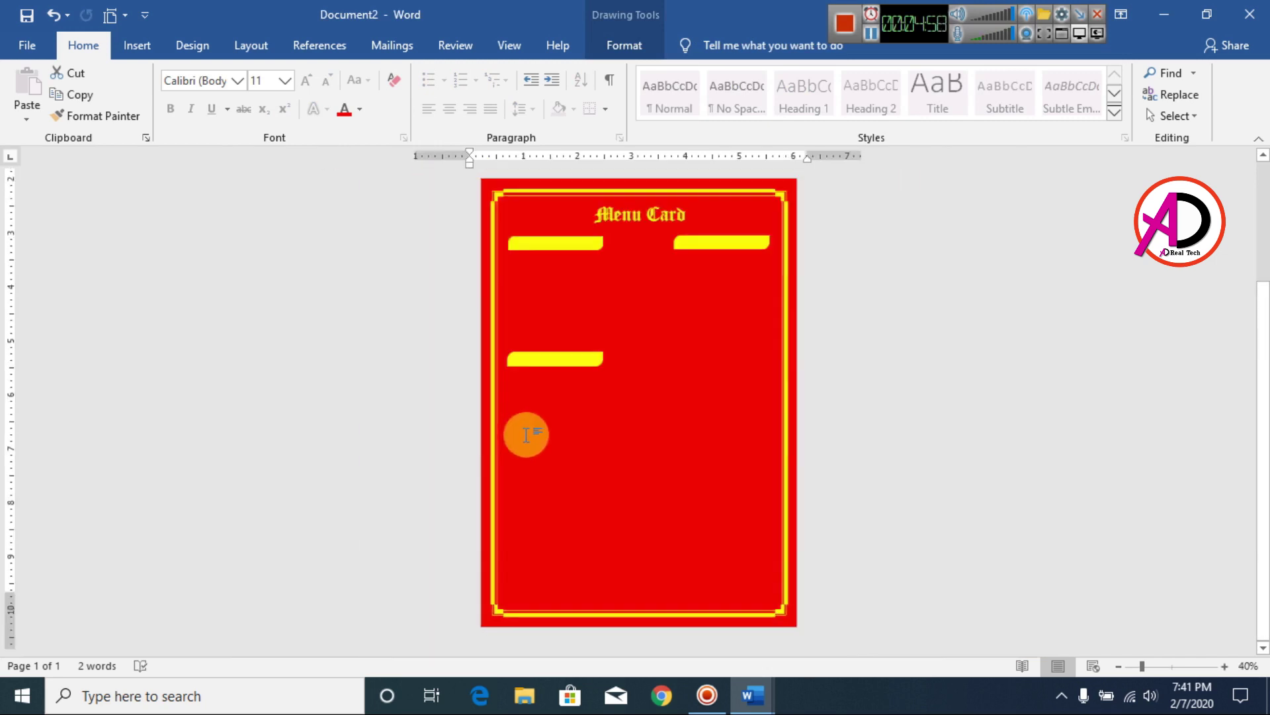
{"action": "scroll", "coordinate": [526, 435], "scroll_direction": "up", "scroll_amount": 1}
{"action": "left_click_drag", "start_coordinate": [553, 387], "coordinate": [565, 502]}
{"action": "scroll", "coordinate": [553, 424], "scroll_direction": "down", "scroll_amount": 1}
{"action": "key", "text": "ctrl+d"}
- Duplicate the right yellow rectangle and distribute three copies below it down the right side of the page
{"action": "left_click", "coordinate": [738, 203]}
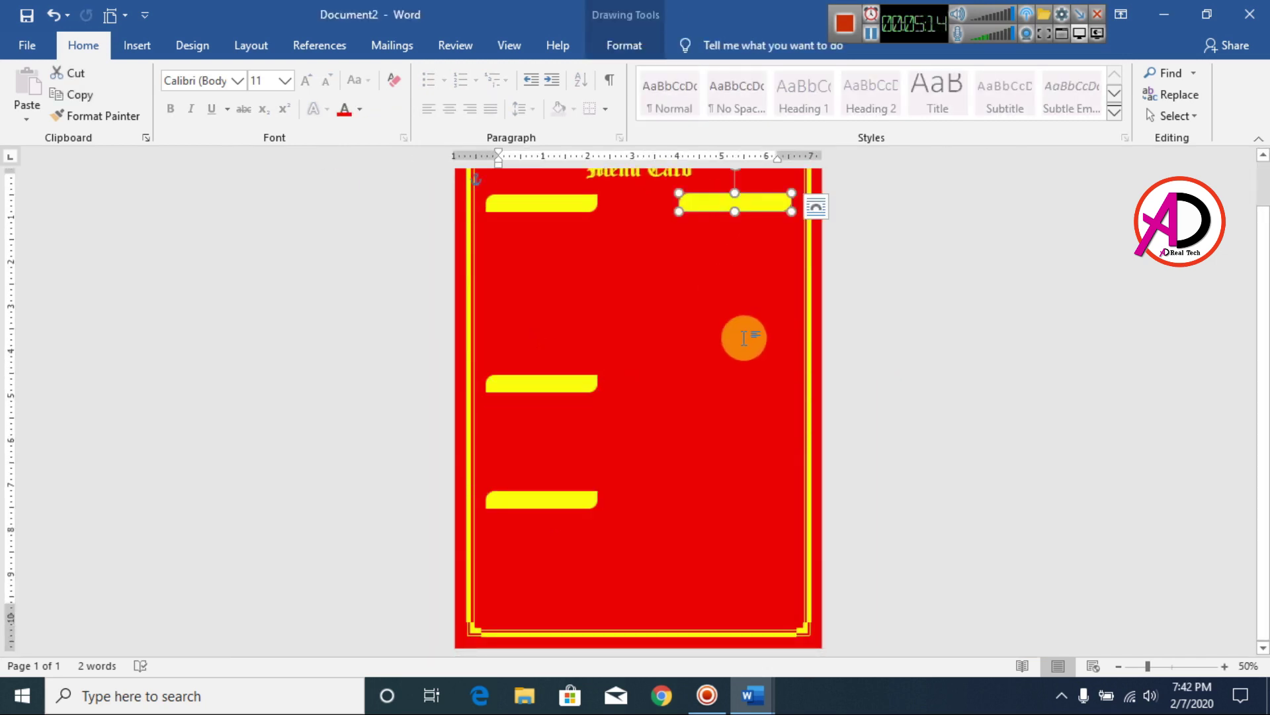
{"action": "key", "text": "ctrl+d"}
{"action": "left_click_drag", "start_coordinate": [756, 213], "coordinate": [761, 553]}
{"action": "key", "text": "ctrl+d"}
{"action": "key", "text": "ctrl+d"}
{"action": "left_click", "coordinate": [741, 495]}
{"action": "scroll", "coordinate": [741, 495], "scroll_direction": "up", "scroll_amount": 7}
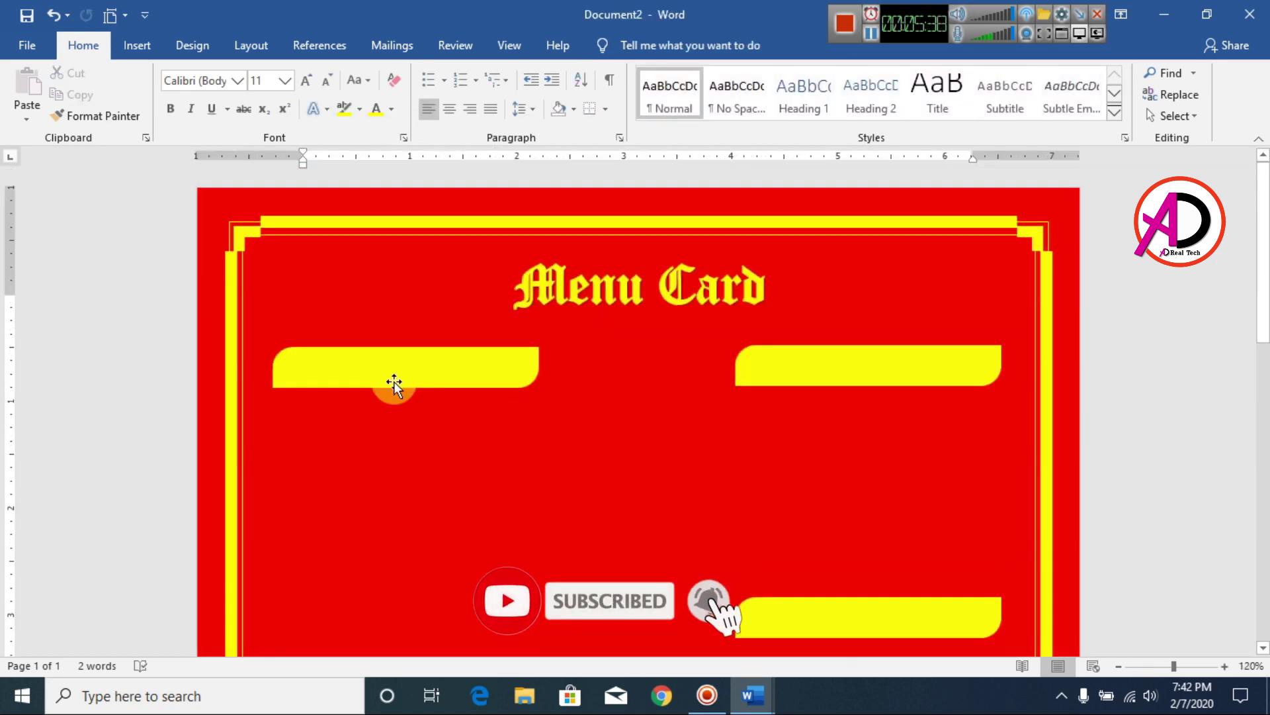
- Insert the picture "chicken" from the Menu Item folder on the Desktop
{"action": "left_click", "coordinate": [137, 46]}
{"action": "left_click", "coordinate": [208, 76]}
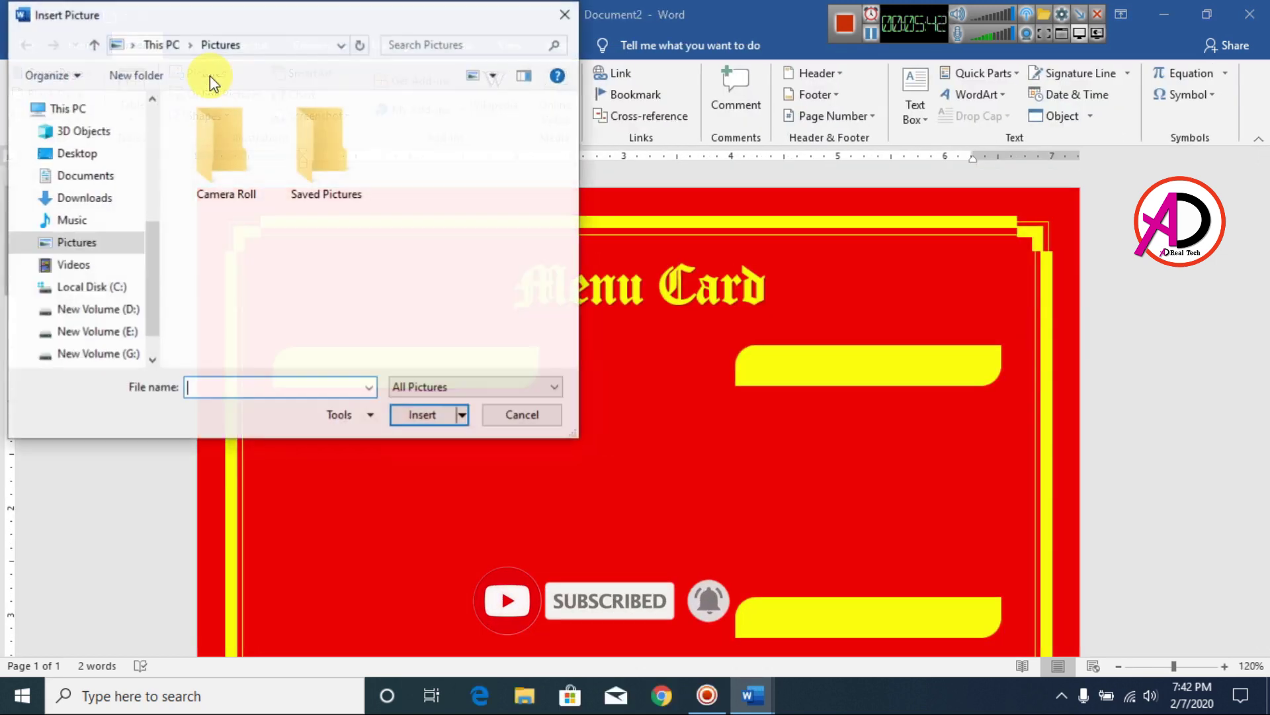
{"action": "left_click", "coordinate": [82, 154]}
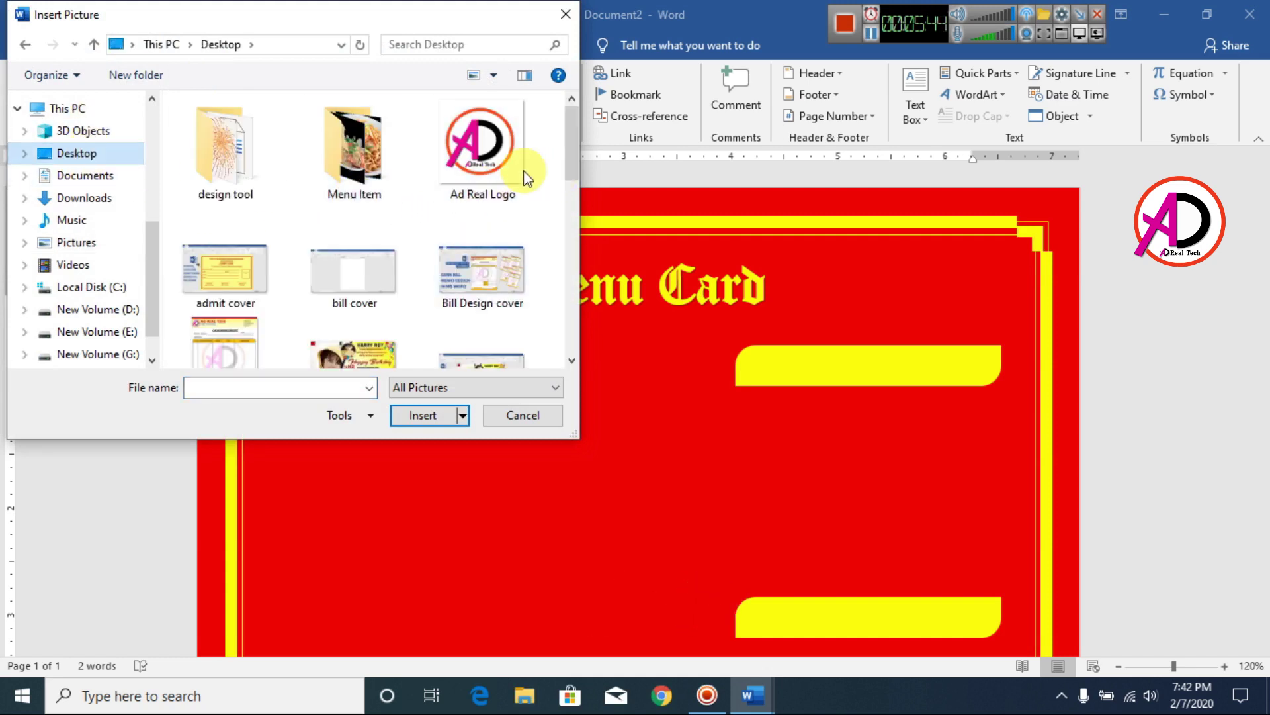
{"action": "double_click", "coordinate": [358, 149]}
{"action": "mouse_move", "coordinate": [573, 174]}
{"action": "left_mouse_down"}
{"action": "mouse_move", "coordinate": [562, 299]}
{"action": "mouse_move", "coordinate": [566, 158]}
{"action": "left_mouse_up"}
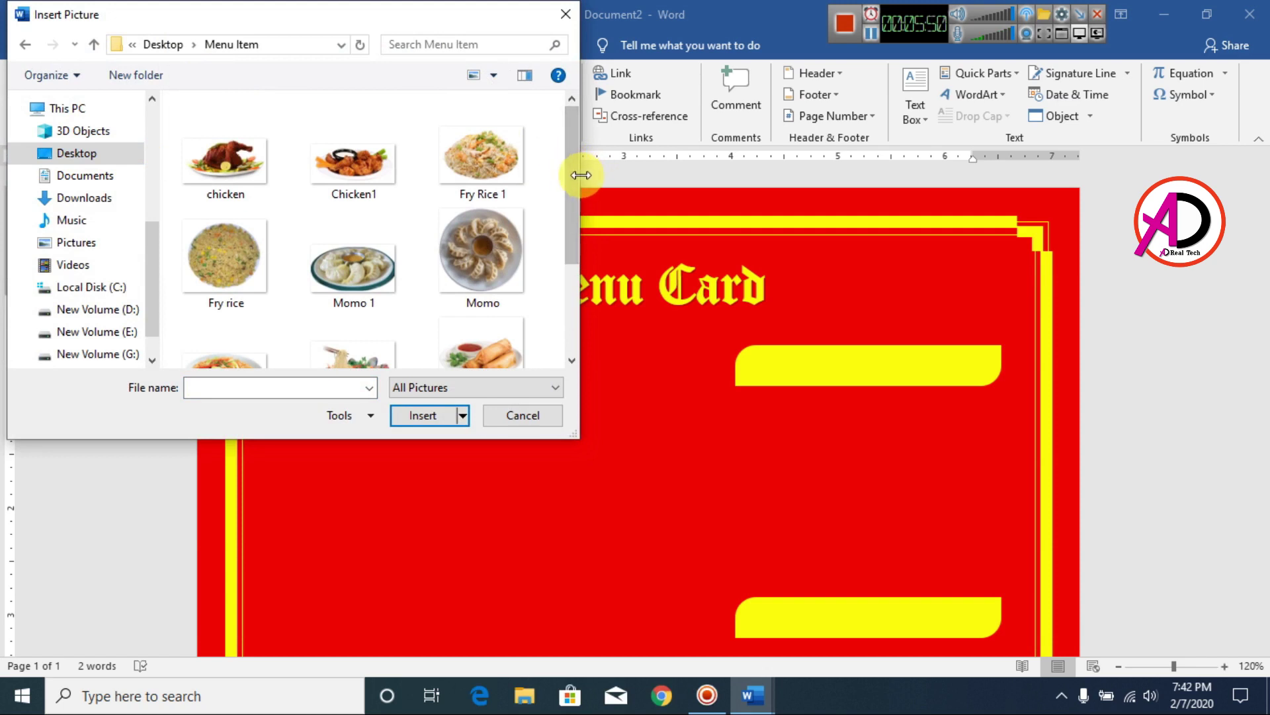
{"action": "mouse_move", "coordinate": [578, 175]}
{"action": "left_mouse_down"}
{"action": "mouse_move", "coordinate": [570, 248]}
{"action": "mouse_move", "coordinate": [577, 177]}
{"action": "left_mouse_up"}
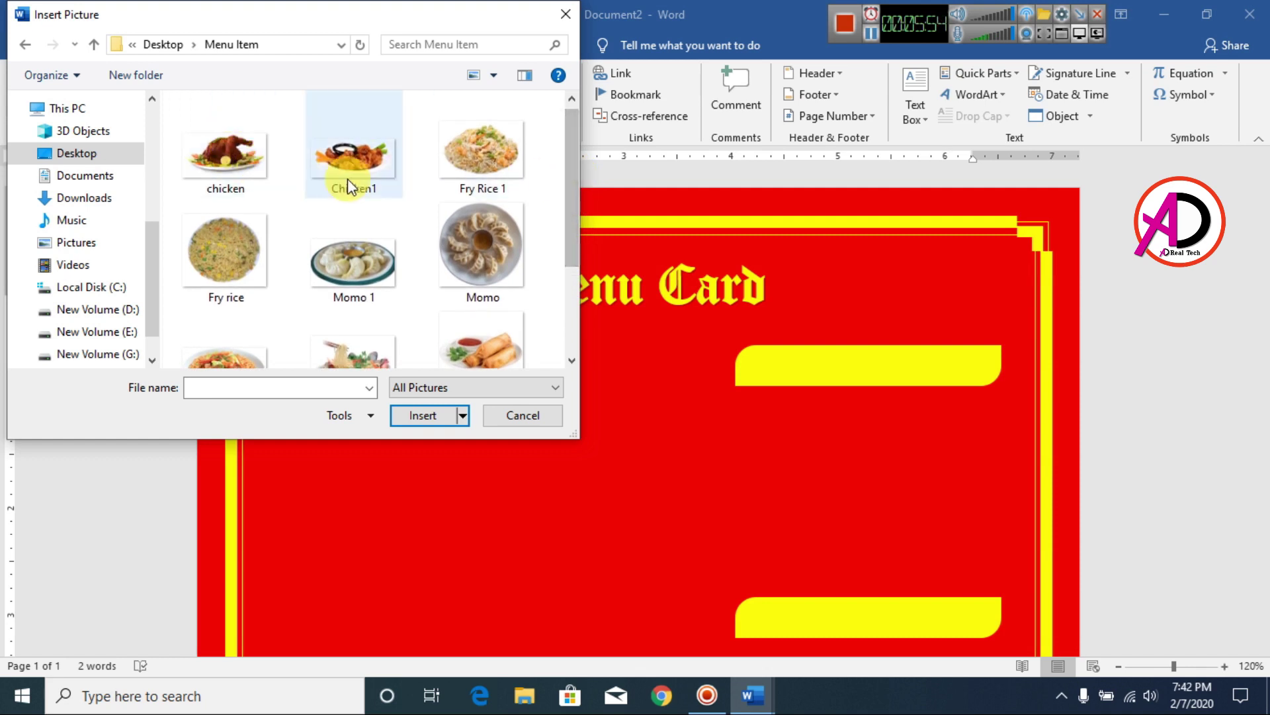
{"action": "left_click", "coordinate": [221, 165]}
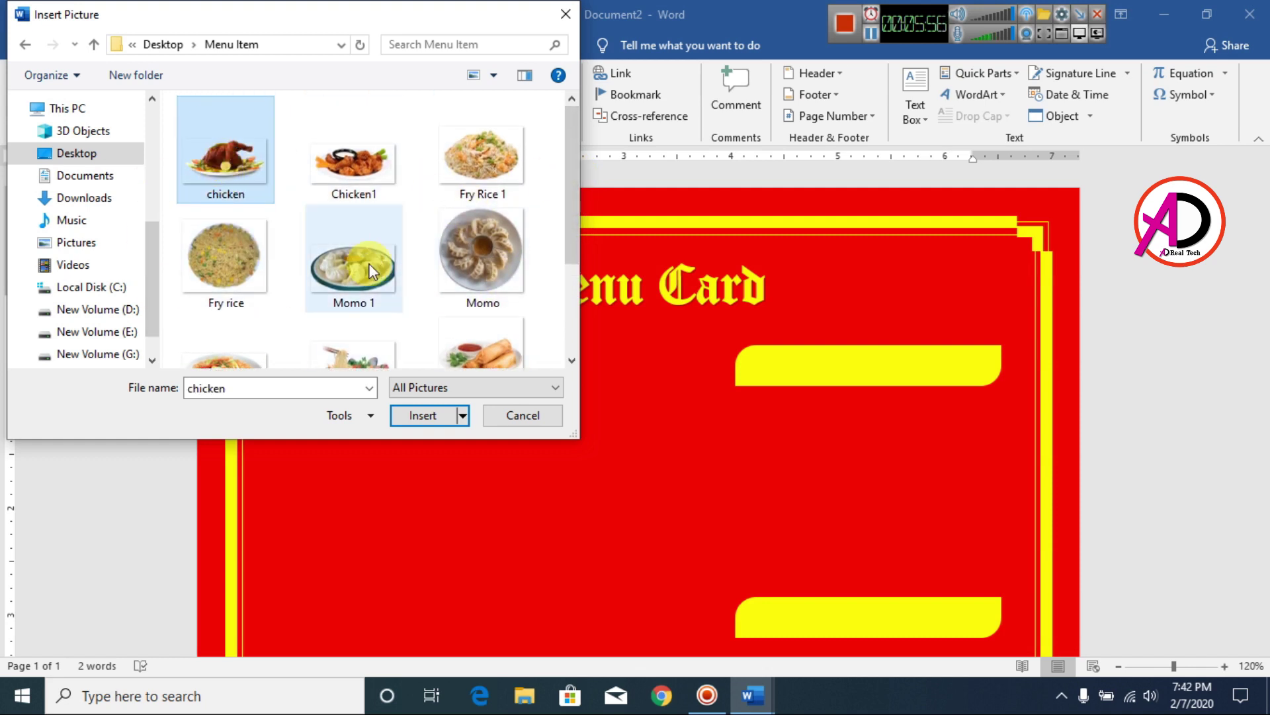
{"action": "left_click", "coordinate": [422, 415]}
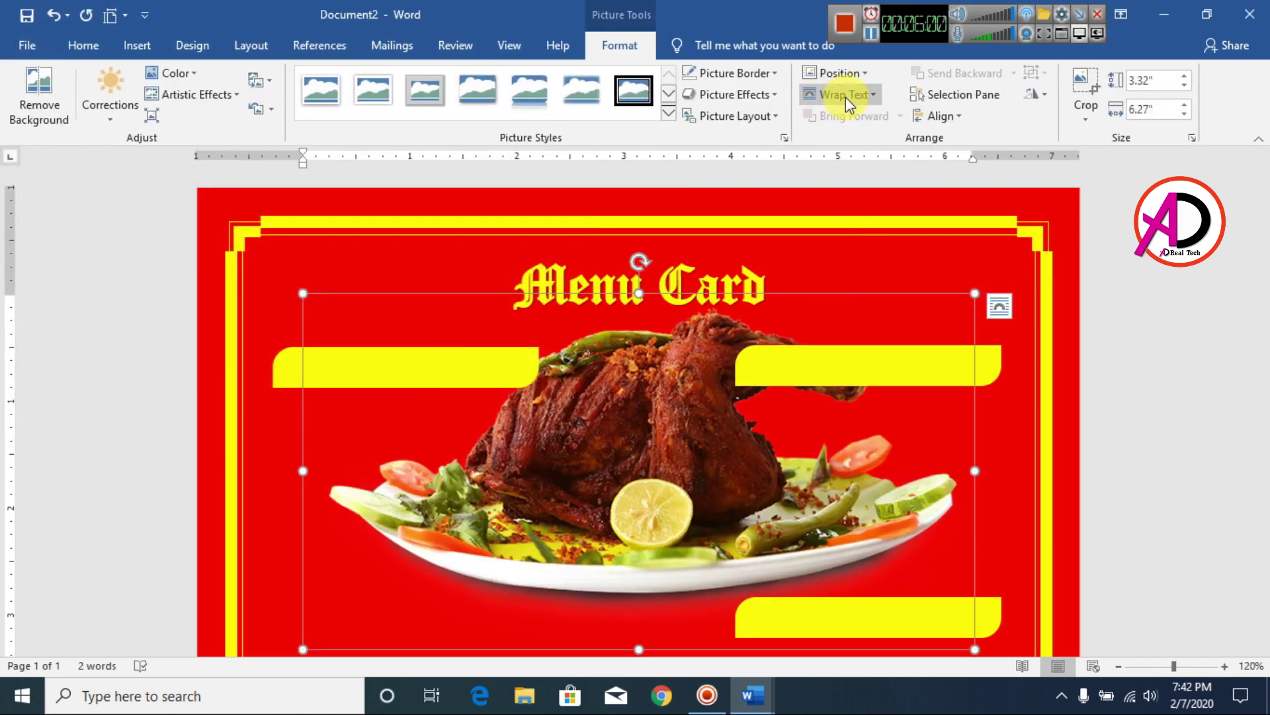
- Set the chicken picture's wrapping to In Front of Text, shrink it, and place it above the second left yellow rectangle
{"action": "left_click", "coordinate": [847, 97]}
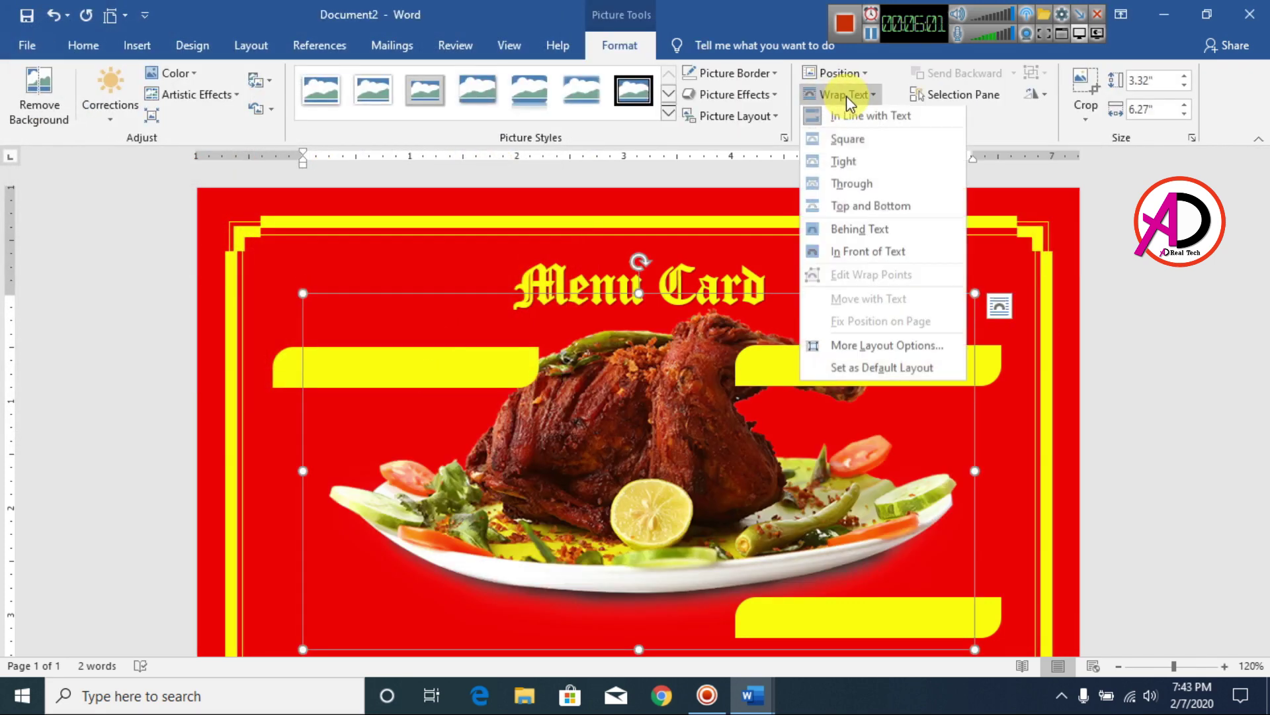
{"action": "left_click", "coordinate": [860, 254]}
{"action": "left_click_drag", "start_coordinate": [980, 295], "coordinate": [455, 564]}
{"action": "scroll", "coordinate": [471, 539], "scroll_direction": "down", "scroll_amount": 5}
{"action": "left_click_drag", "start_coordinate": [411, 396], "coordinate": [384, 497]}
{"action": "left_click_drag", "start_coordinate": [442, 450], "coordinate": [360, 520]}
{"action": "left_click", "coordinate": [694, 536]}
{"action": "scroll", "coordinate": [550, 479], "scroll_direction": "down", "scroll_amount": 3}
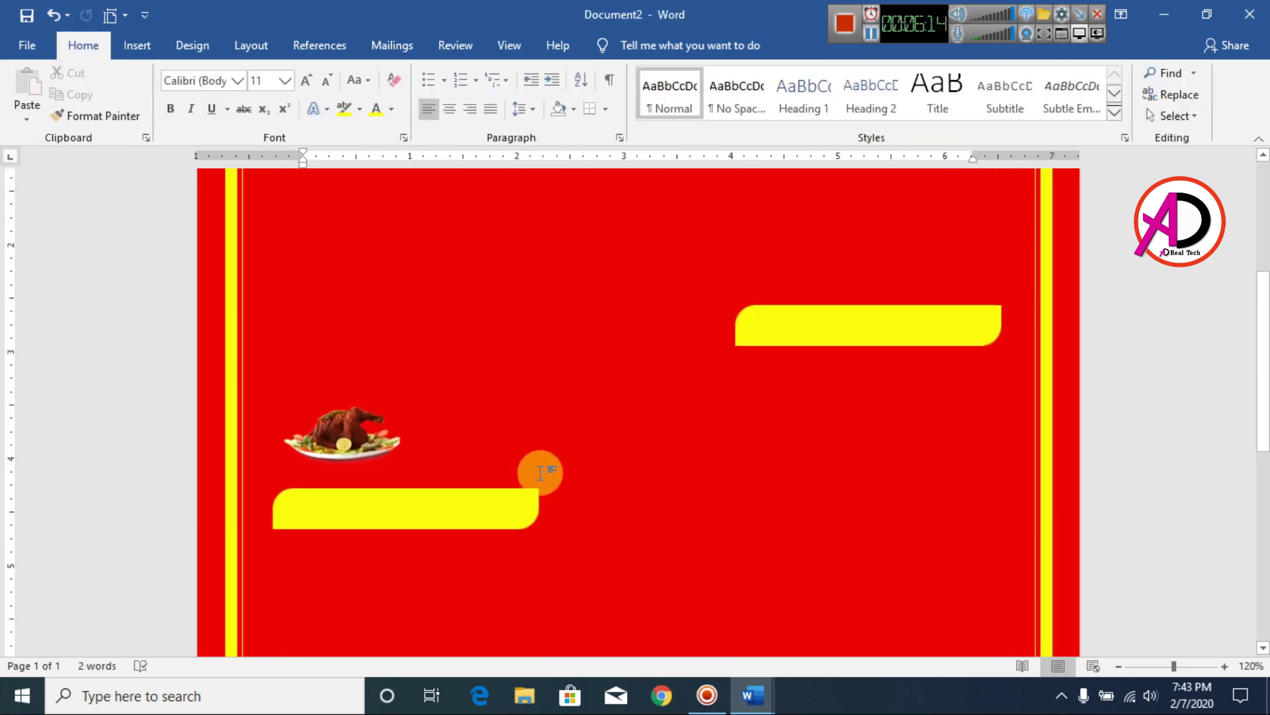
- Insert the picture "Chicken1" from the Menu Item folder and wrap it In Front of Text
{"action": "scroll", "coordinate": [463, 470], "scroll_direction": "up", "scroll_amount": 1}
{"action": "left_click", "coordinate": [139, 45]}
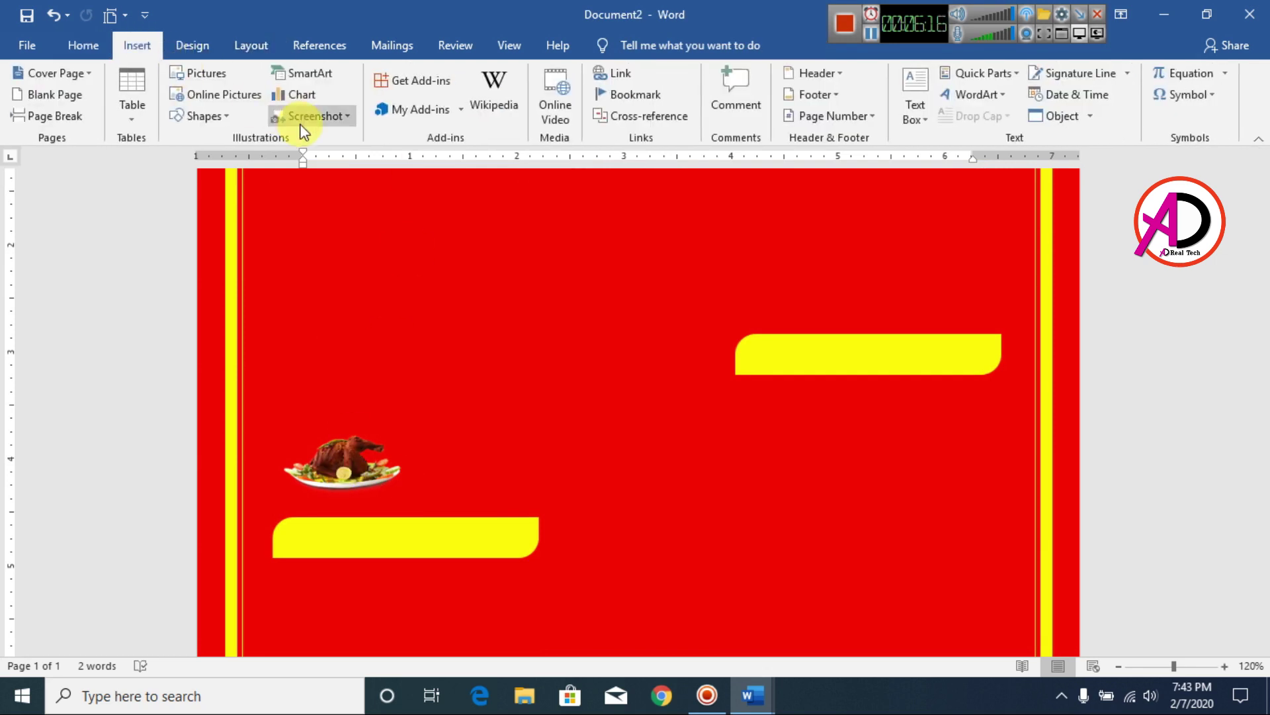
{"action": "left_click", "coordinate": [224, 73]}
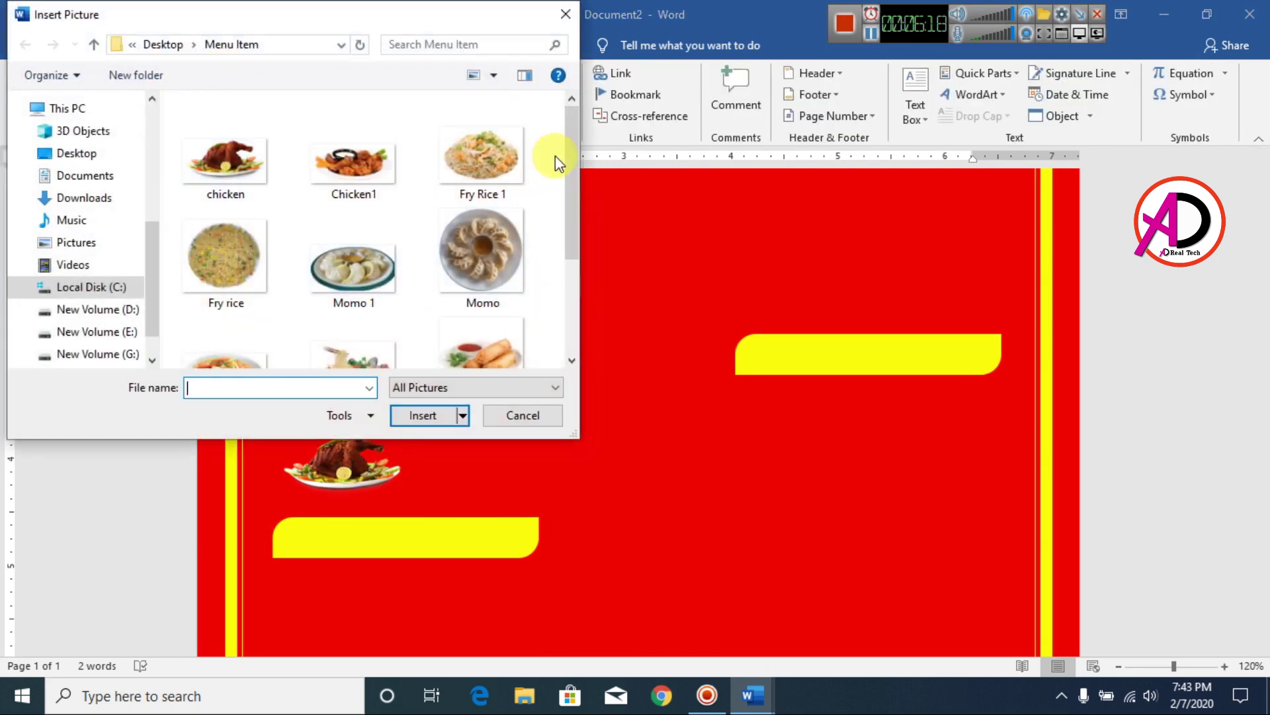
{"action": "left_click", "coordinate": [363, 177]}
{"action": "left_click", "coordinate": [419, 415]}
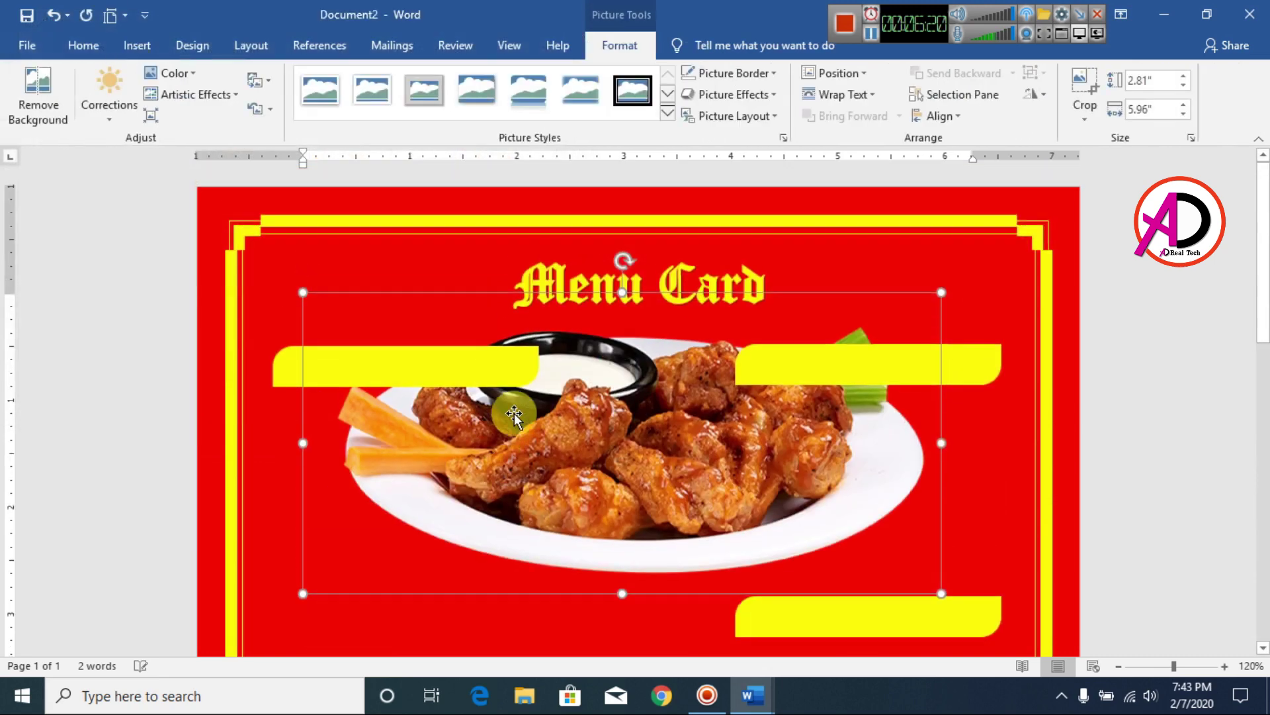
{"action": "left_click", "coordinate": [846, 94]}
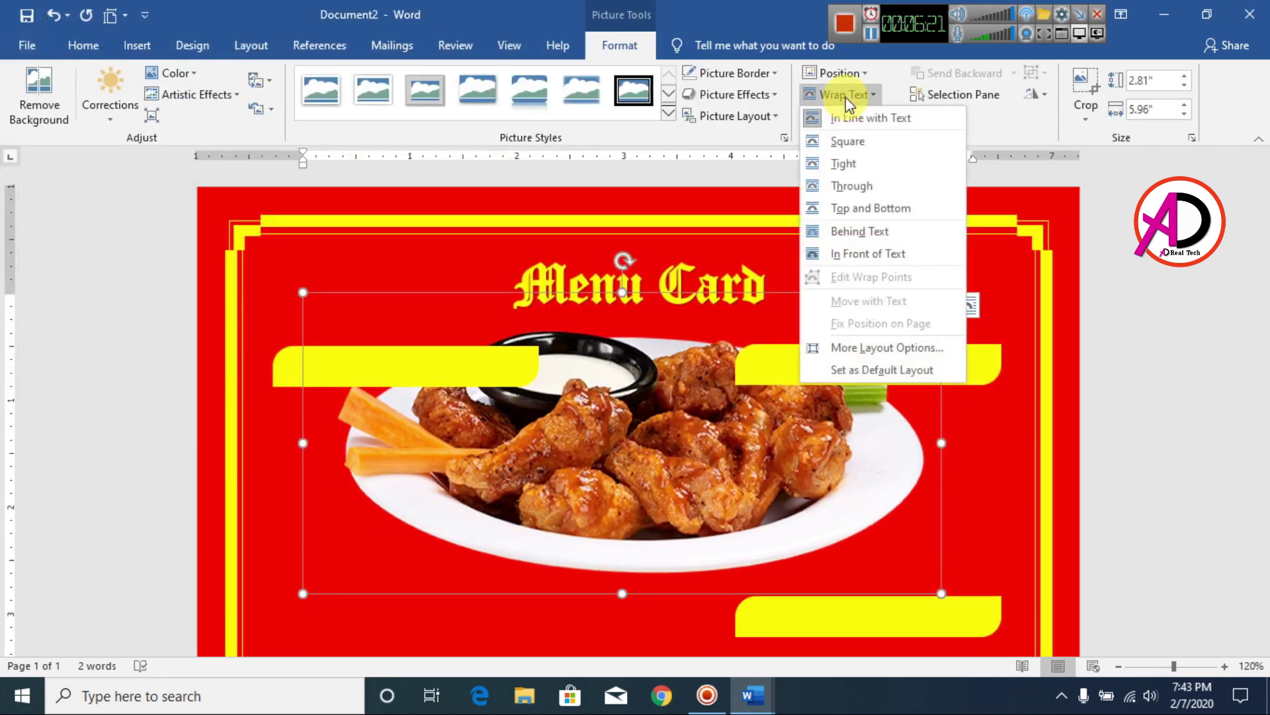
{"action": "left_click", "coordinate": [875, 254]}
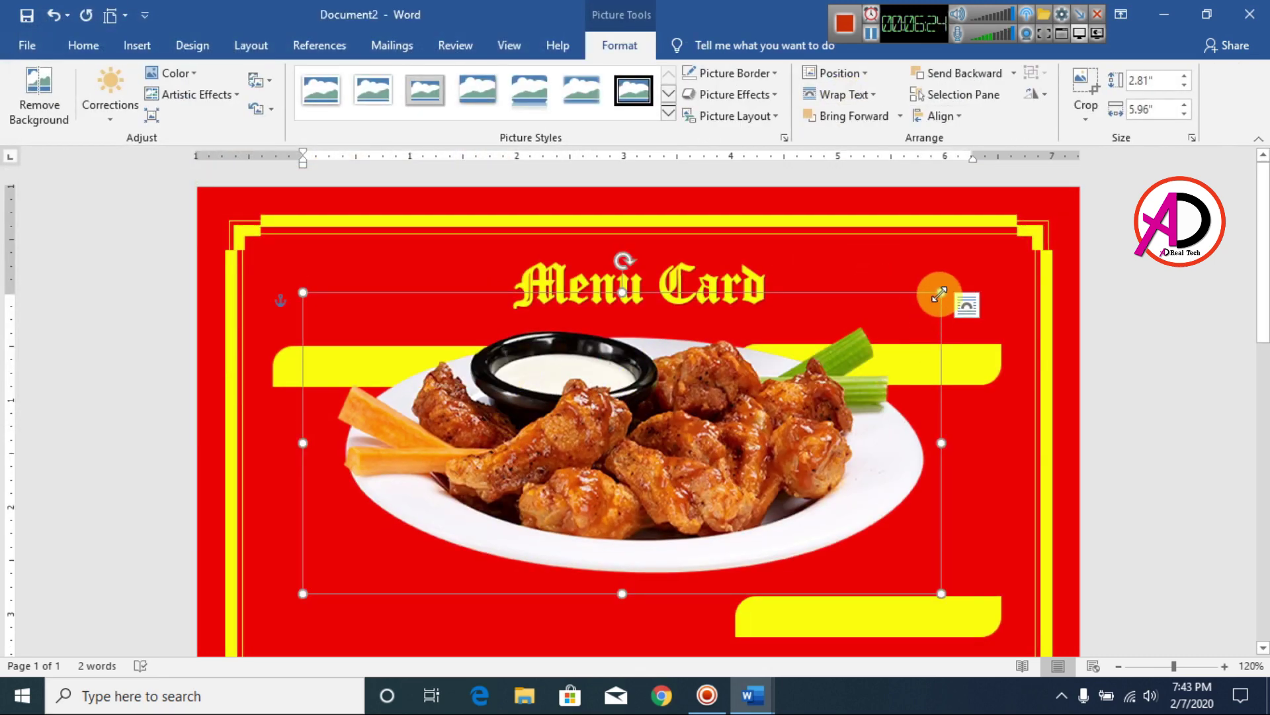
- Shrink the Chicken1 picture to about 1.06" by 0.5" and place it just to the right of the whole chicken
{"action": "left_click_drag", "start_coordinate": [940, 292], "coordinate": [393, 550]}
{"action": "scroll", "coordinate": [434, 549], "scroll_direction": "down", "scroll_amount": 3}
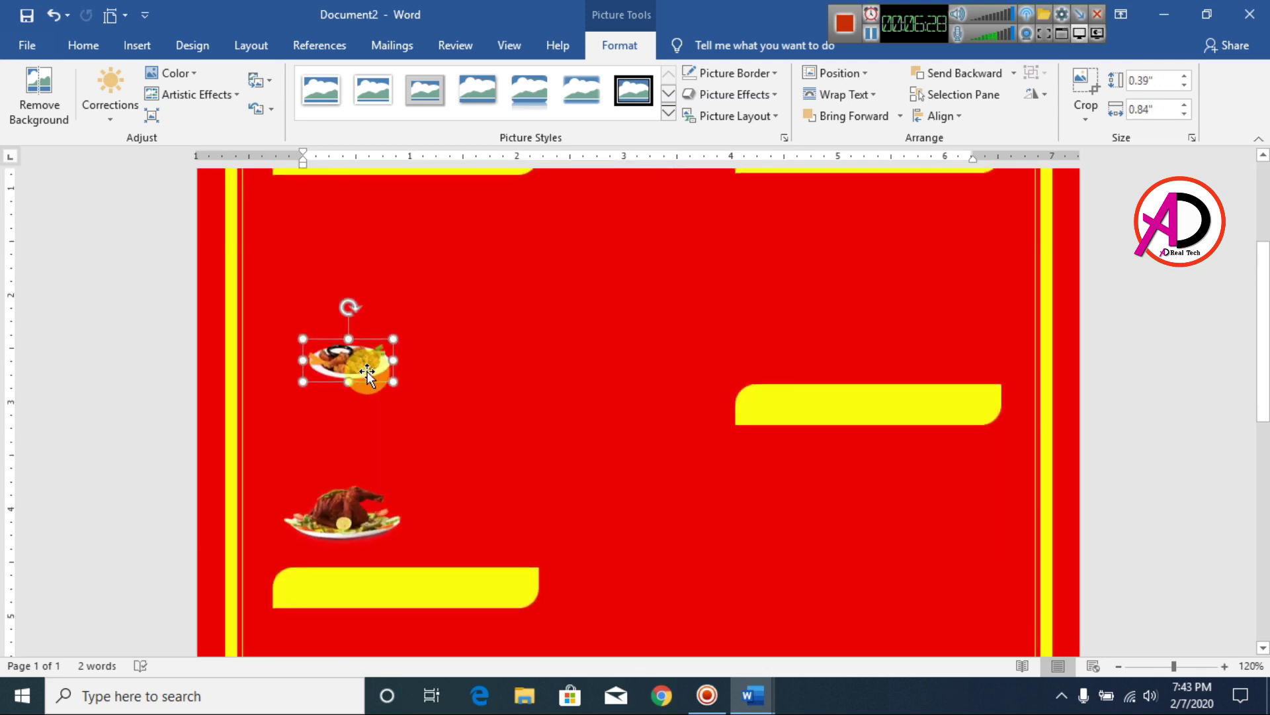
{"action": "left_click_drag", "start_coordinate": [365, 365], "coordinate": [509, 522]}
{"action": "left_click", "coordinate": [647, 522]}
{"action": "scroll", "coordinate": [514, 456], "scroll_direction": "up", "scroll_amount": 2}
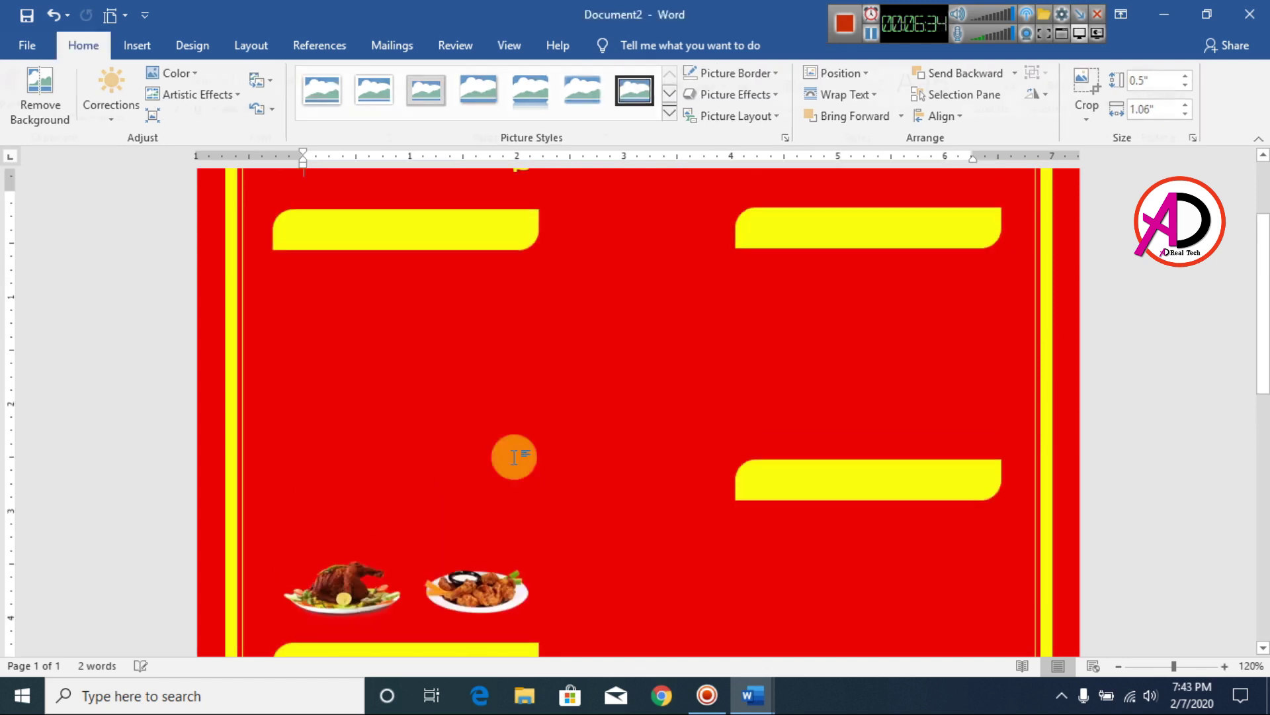
- Insert the picture "Fry Rice 1" from the Menu Item folder and wrap it In Front of Text
{"action": "scroll", "coordinate": [618, 504], "scroll_direction": "down", "scroll_amount": 5}
{"action": "scroll", "coordinate": [457, 411], "scroll_direction": "up", "scroll_amount": 4}
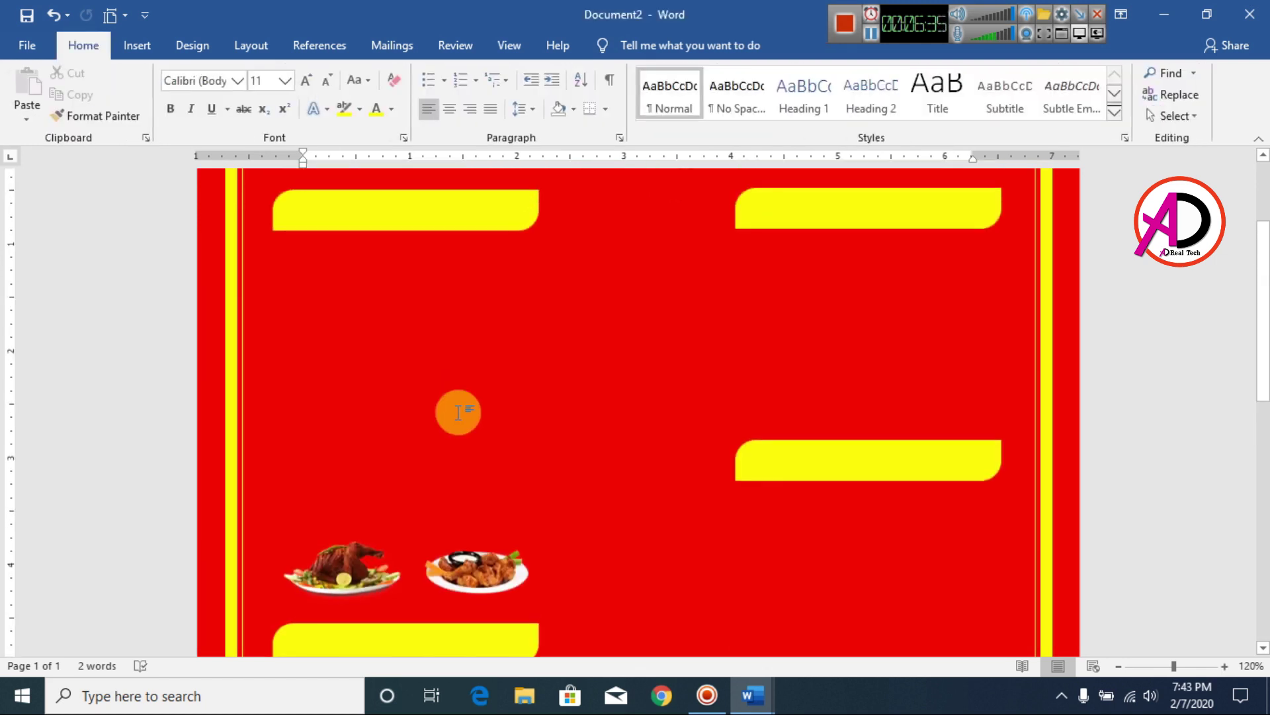
{"action": "left_click", "coordinate": [137, 46]}
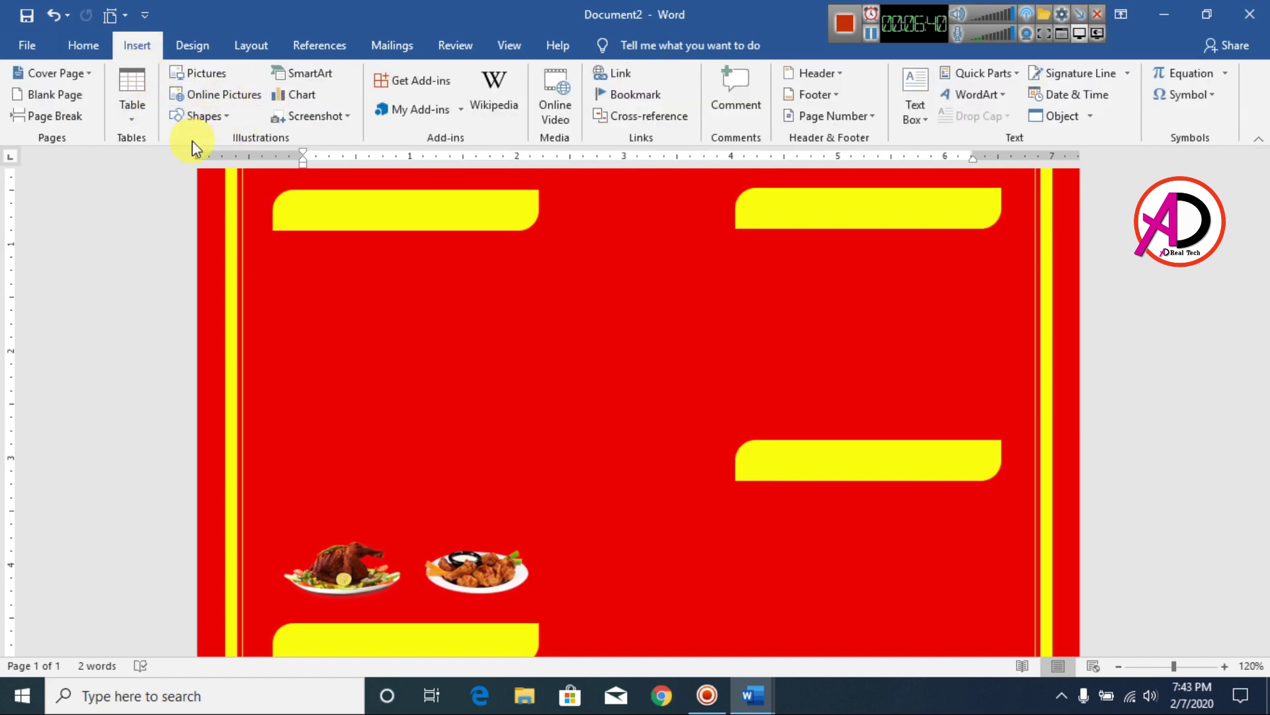
{"action": "left_click", "coordinate": [202, 74]}
{"action": "scroll", "coordinate": [397, 185], "scroll_direction": "down", "scroll_amount": 2}
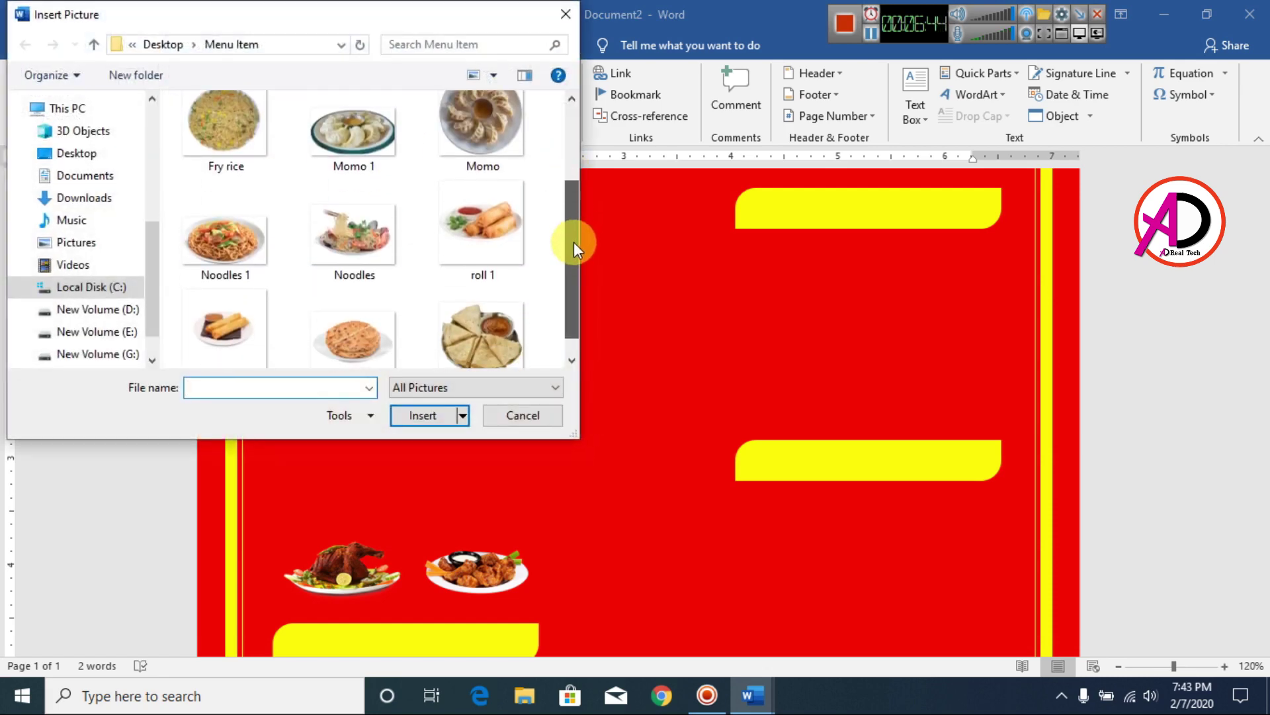
{"action": "left_click_drag", "start_coordinate": [573, 240], "coordinate": [585, 202]}
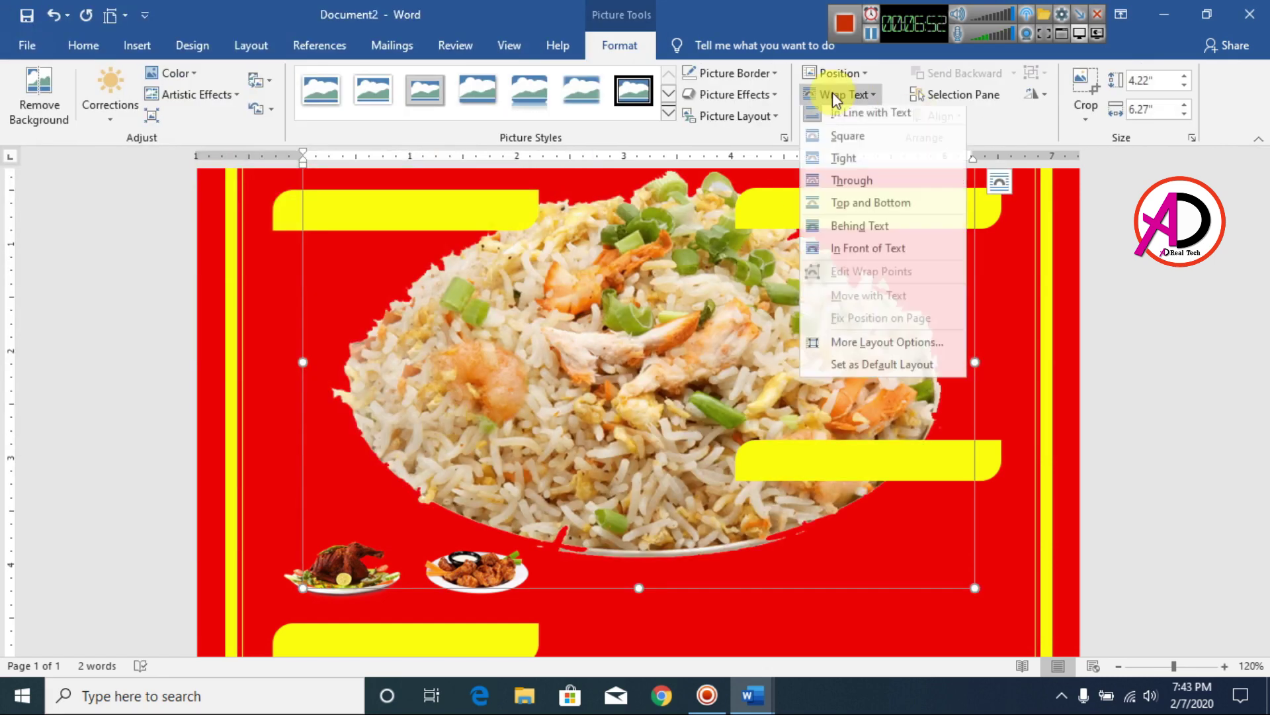
{"action": "left_click", "coordinate": [868, 249]}
- Shrink the Fry Rice 1 picture and place it above the left end of the third left yellow rectangle
{"action": "scroll", "coordinate": [868, 264], "scroll_direction": "up", "scroll_amount": 2}
{"action": "left_click_drag", "start_coordinate": [975, 240], "coordinate": [463, 542]}
{"action": "scroll", "coordinate": [456, 463], "scroll_direction": "down", "scroll_amount": 9}
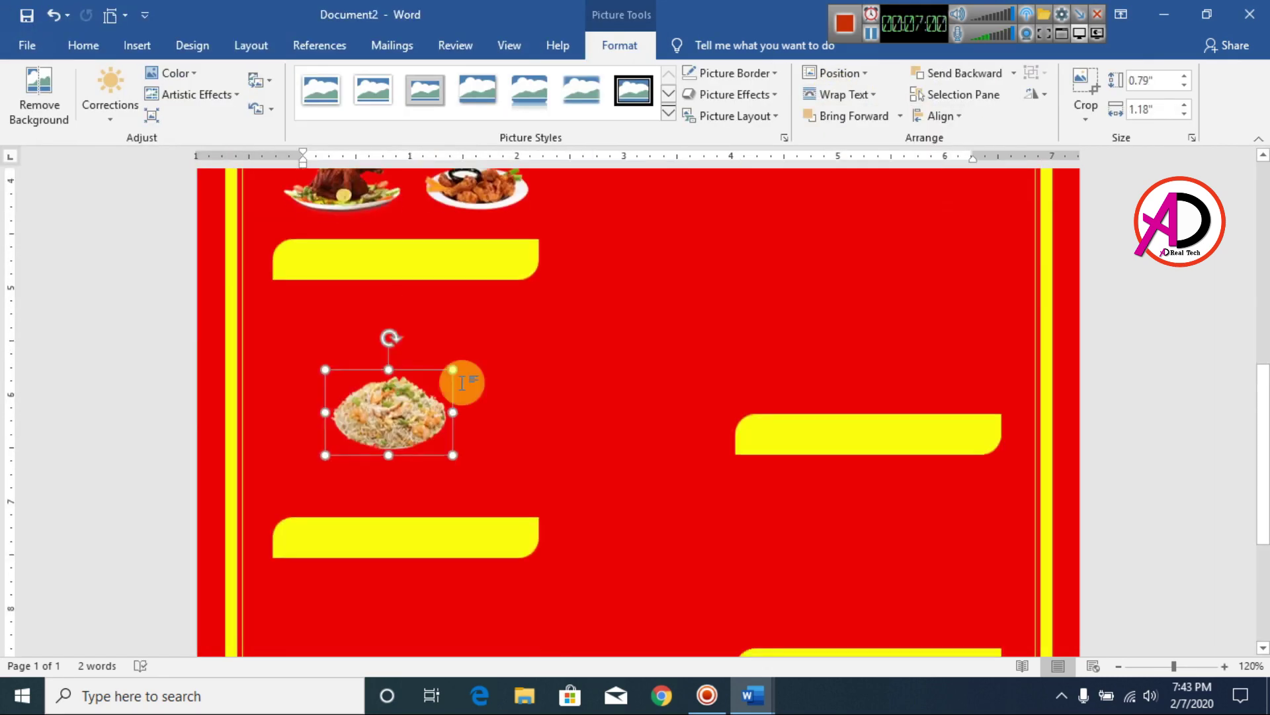
{"action": "left_click_drag", "start_coordinate": [452, 370], "coordinate": [424, 387]}
{"action": "left_click_drag", "start_coordinate": [385, 411], "coordinate": [335, 468]}
- Insert the picture "Fry rice" from the Menu Item folder and wrap it In Front of Text
{"action": "left_click", "coordinate": [137, 45]}
{"action": "left_click", "coordinate": [202, 74]}
{"action": "scroll", "coordinate": [396, 283], "scroll_direction": "down", "scroll_amount": 1}
{"action": "left_click", "coordinate": [213, 232]}
{"action": "left_click", "coordinate": [423, 415]}
{"action": "left_click", "coordinate": [847, 94]}
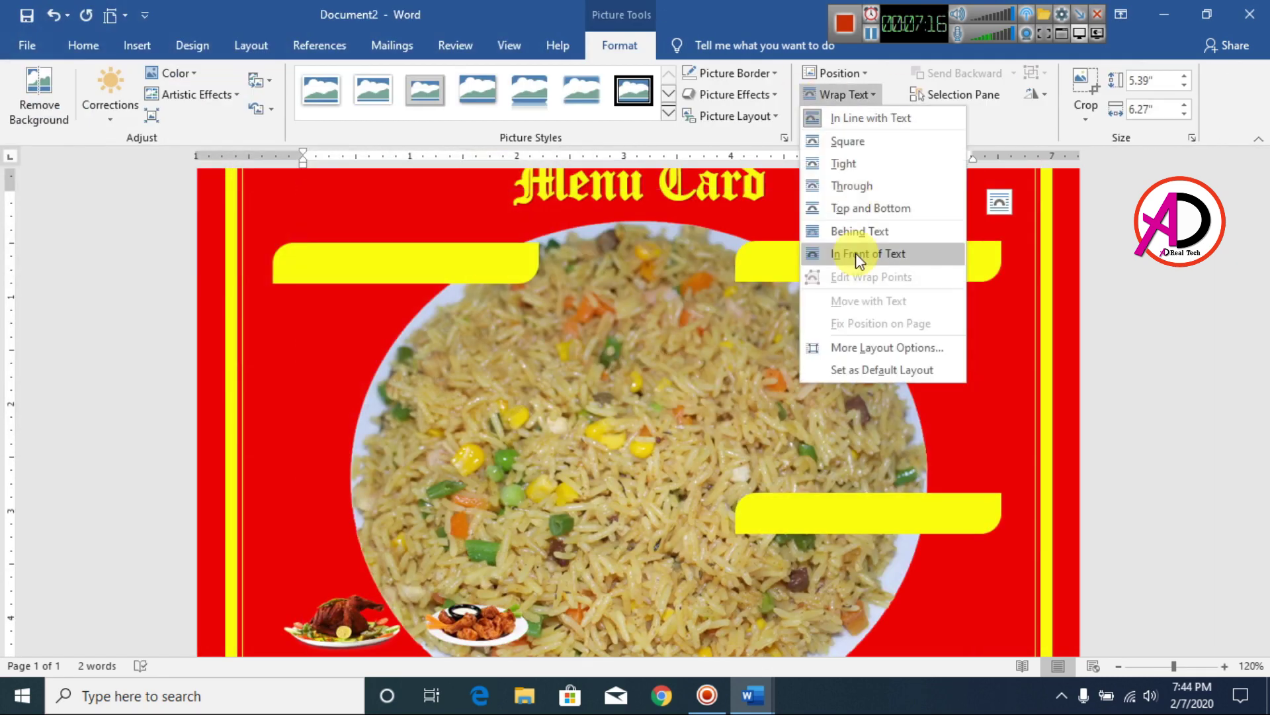
{"action": "left_click", "coordinate": [859, 255]}
- Shrink the Fry rice picture and arrange it beside the first rice dish above the third left yellow rectangle
{"action": "left_click_drag", "start_coordinate": [972, 191], "coordinate": [464, 633]}
{"action": "scroll", "coordinate": [474, 517], "scroll_direction": "down", "scroll_amount": 12}
{"action": "left_click_drag", "start_coordinate": [361, 259], "coordinate": [461, 437]}
{"action": "left_click_drag", "start_coordinate": [508, 401], "coordinate": [489, 418]}
{"action": "left_click_drag", "start_coordinate": [466, 448], "coordinate": [490, 452]}
{"action": "left_click_drag", "start_coordinate": [324, 456], "coordinate": [352, 456]}
{"action": "left_click", "coordinate": [570, 483]}
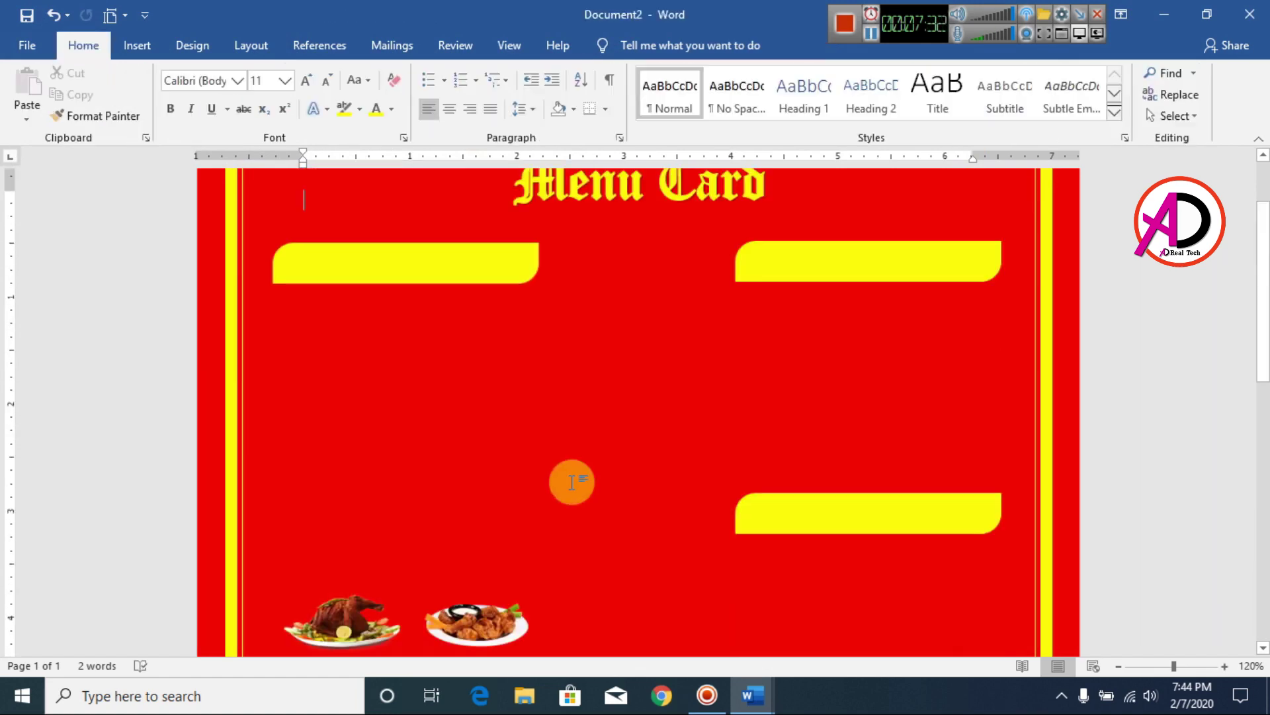
- Insert the picture "Momo 1" from the Menu Item folder and wrap it In Front of Text
{"action": "left_click", "coordinate": [137, 46]}
{"action": "left_click", "coordinate": [202, 74]}
{"action": "scroll", "coordinate": [371, 231], "scroll_direction": "down", "scroll_amount": 1}
{"action": "left_click", "coordinate": [354, 228]}
{"action": "left_click", "coordinate": [426, 419]}
{"action": "left_click", "coordinate": [847, 95]}
{"action": "left_click", "coordinate": [859, 256]}
- Shrink the Momo 1 picture and move it down to the lower left part of the page
{"action": "left_click_drag", "start_coordinate": [977, 190], "coordinate": [469, 477]}
{"action": "scroll", "coordinate": [469, 463], "scroll_direction": "down", "scroll_amount": 3}
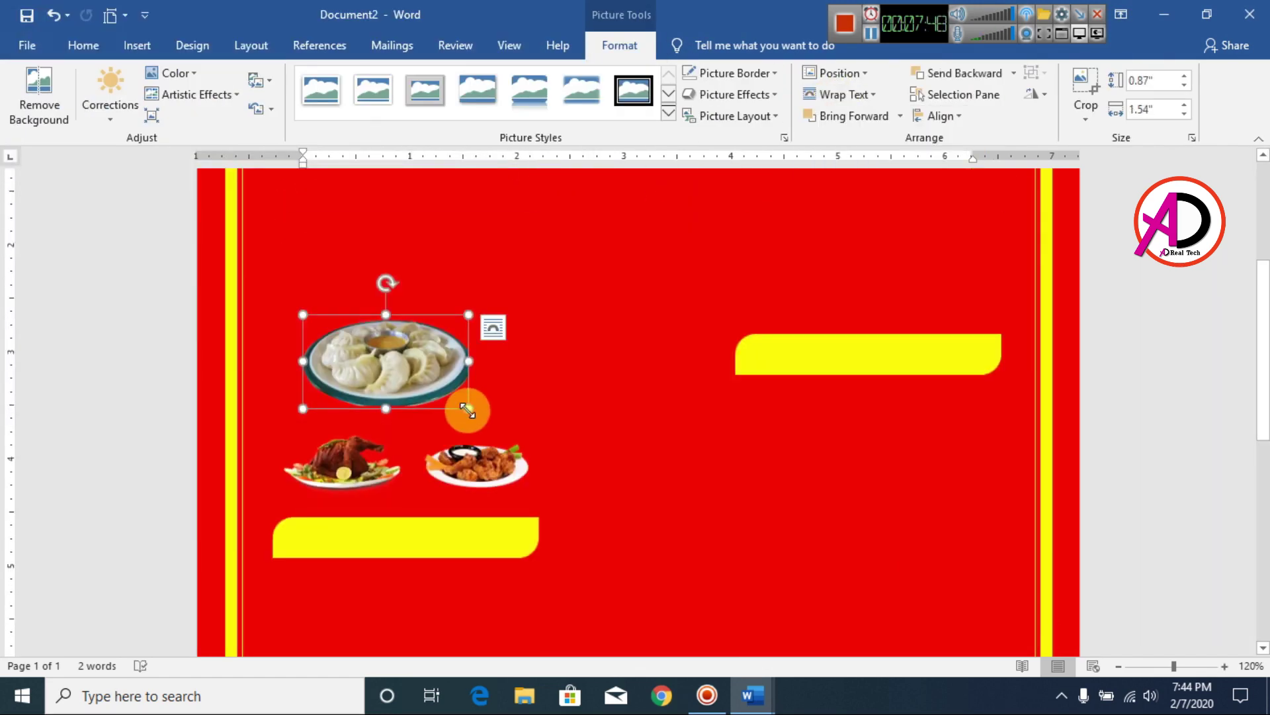
{"action": "scroll", "coordinate": [443, 464], "scroll_direction": "down", "scroll_amount": 10}
{"action": "left_click_drag", "start_coordinate": [470, 409], "coordinate": [337, 536]}
{"action": "left_click_drag", "start_coordinate": [395, 501], "coordinate": [389, 505]}
- Insert the picture "Momo" from the Menu Item folder and wrap it In Front of Text
{"action": "left_click", "coordinate": [137, 45]}
{"action": "left_click", "coordinate": [202, 74]}
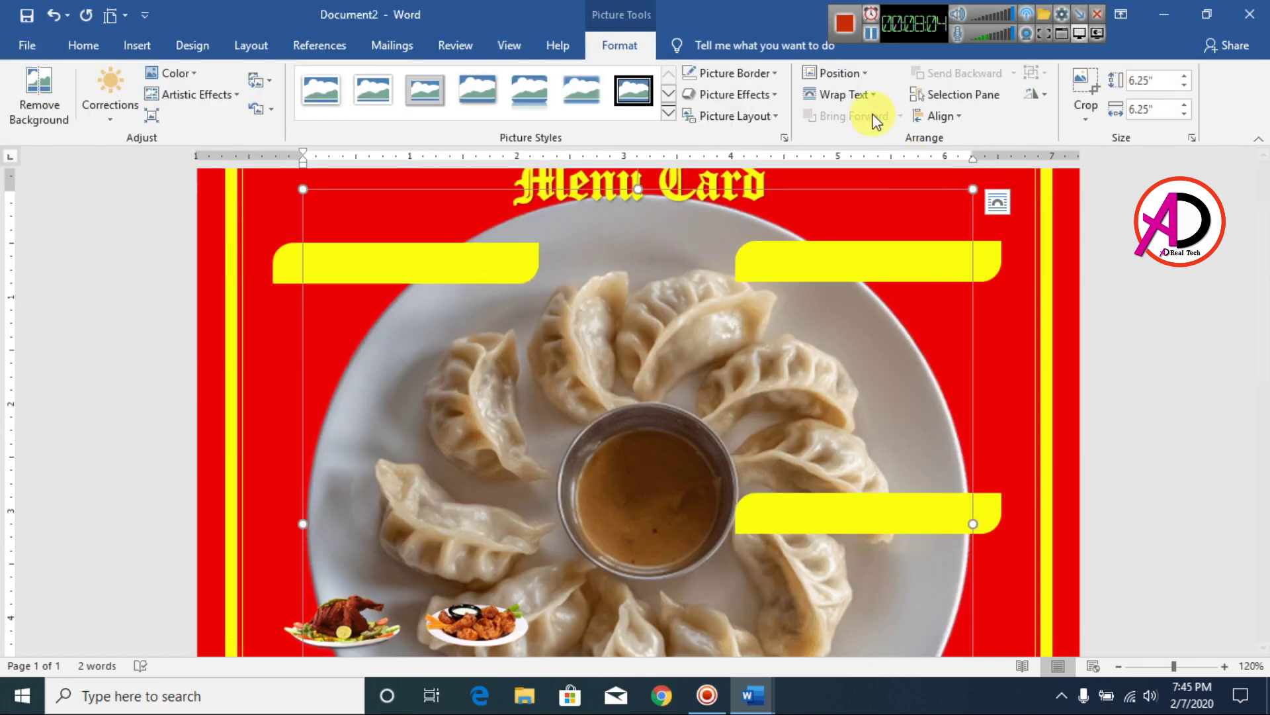
{"action": "left_click", "coordinate": [847, 95]}
{"action": "left_click", "coordinate": [860, 255]}
- Shrink the round Momo plate picture and move it down the left half of the page beside the other momo dish
{"action": "left_click_drag", "start_coordinate": [973, 188], "coordinate": [629, 530]}
{"action": "scroll", "coordinate": [629, 411], "scroll_direction": "down", "scroll_amount": 10}
{"action": "left_click_drag", "start_coordinate": [612, 366], "coordinate": [521, 457]}
{"action": "scroll", "coordinate": [541, 487], "scroll_direction": "down", "scroll_amount": 8}
{"action": "left_click_drag", "start_coordinate": [497, 182], "coordinate": [487, 535]}
- Insert the picture "roll" from the Menu Item folder and wrap it In Front of Text
{"action": "left_click", "coordinate": [137, 46]}
{"action": "left_click", "coordinate": [206, 79]}
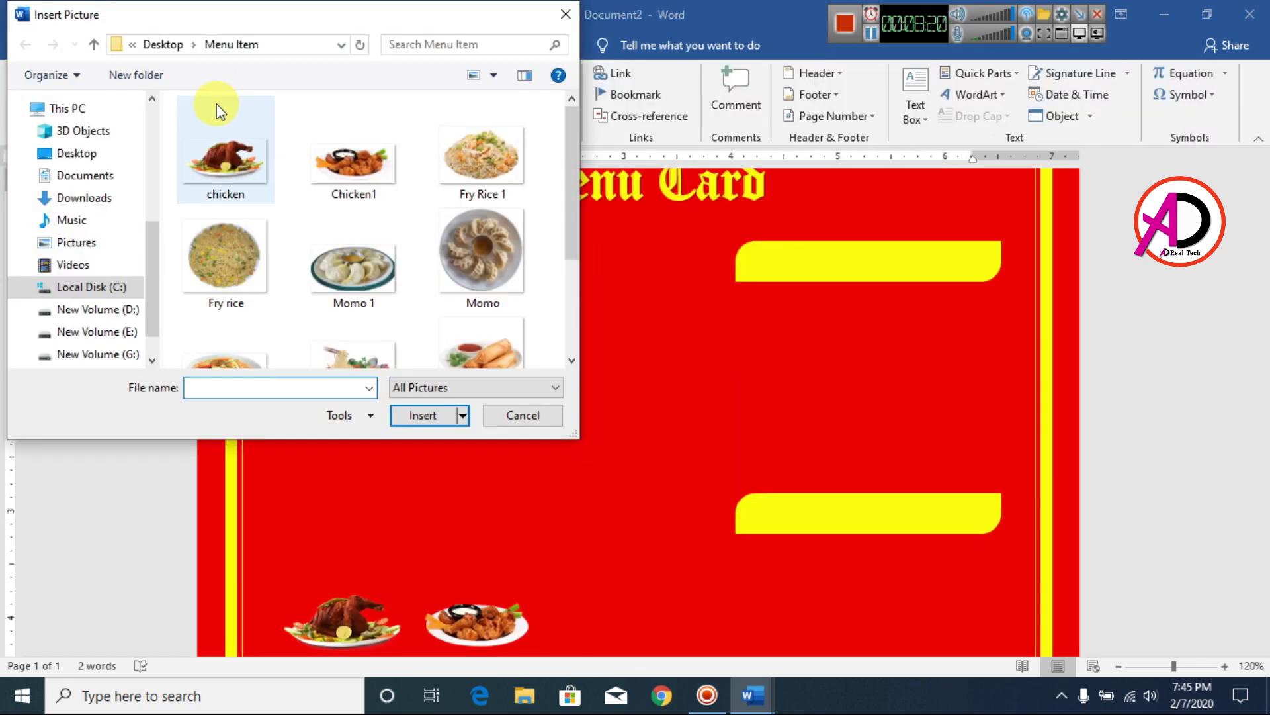
{"action": "scroll", "coordinate": [482, 265], "scroll_direction": "down", "scroll_amount": 2}
{"action": "left_click", "coordinate": [483, 208]}
{"action": "left_click", "coordinate": [423, 415]}
{"action": "left_click", "coordinate": [847, 94]}
{"action": "left_click", "coordinate": [868, 254]}
- Shrink the roll picture to about 1.51" by 1.51" and move it to the empty space between the two columns
{"action": "left_click_drag", "start_coordinate": [971, 188], "coordinate": [635, 516]}
{"action": "scroll", "coordinate": [595, 463], "scroll_direction": "down", "scroll_amount": 7}
{"action": "left_click_drag", "start_coordinate": [436, 261], "coordinate": [726, 309]}
- Crop the empty margins off the roll picture and place it above the left end of the second right yellow rectangle
{"action": "left_click", "coordinate": [1085, 85]}
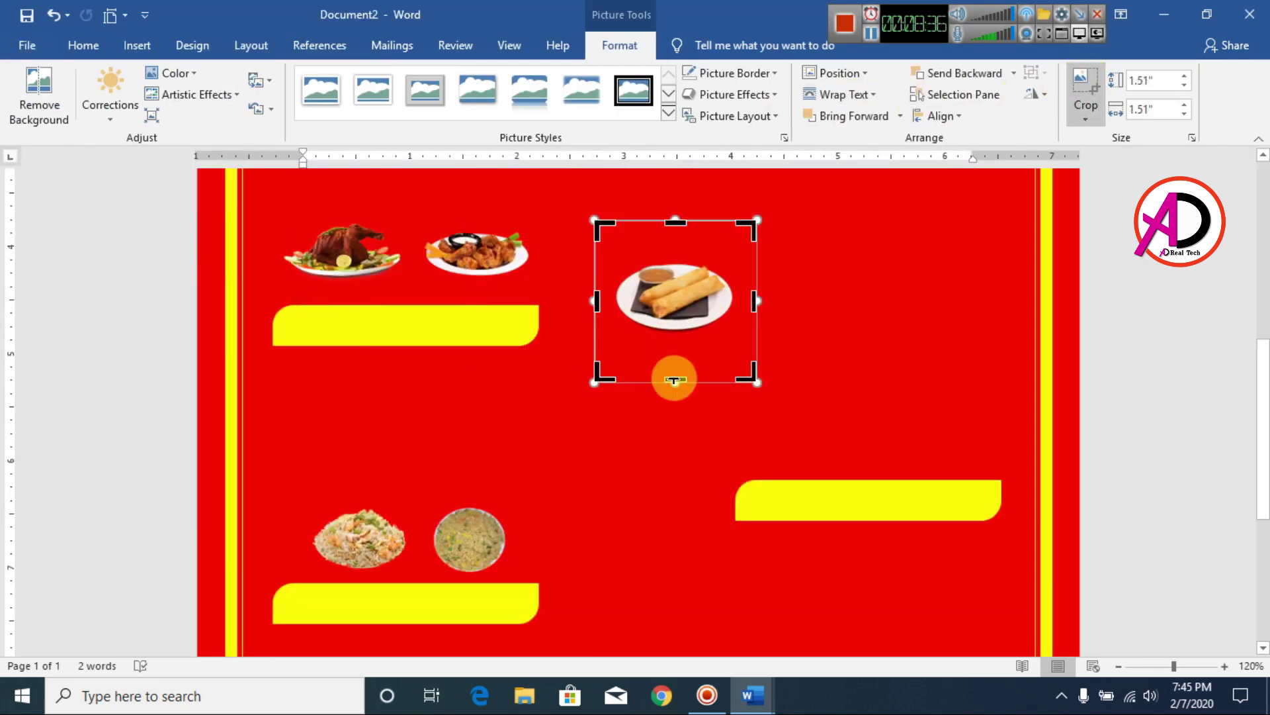
{"action": "left_click_drag", "start_coordinate": [675, 380], "coordinate": [675, 334]}
{"action": "left_click_drag", "start_coordinate": [675, 222], "coordinate": [675, 258]}
{"action": "left_click_drag", "start_coordinate": [755, 295], "coordinate": [734, 295]}
{"action": "left_click", "coordinate": [768, 317]}
{"action": "scroll", "coordinate": [768, 317], "scroll_direction": "up", "scroll_amount": 6}
{"action": "left_click_drag", "start_coordinate": [682, 616], "coordinate": [821, 405]}
- Insert the picture "roll 1" from the Menu Item folder and wrap it In Front of Text
{"action": "scroll", "coordinate": [686, 370], "scroll_direction": "up", "scroll_amount": 1}
{"action": "left_click", "coordinate": [137, 46]}
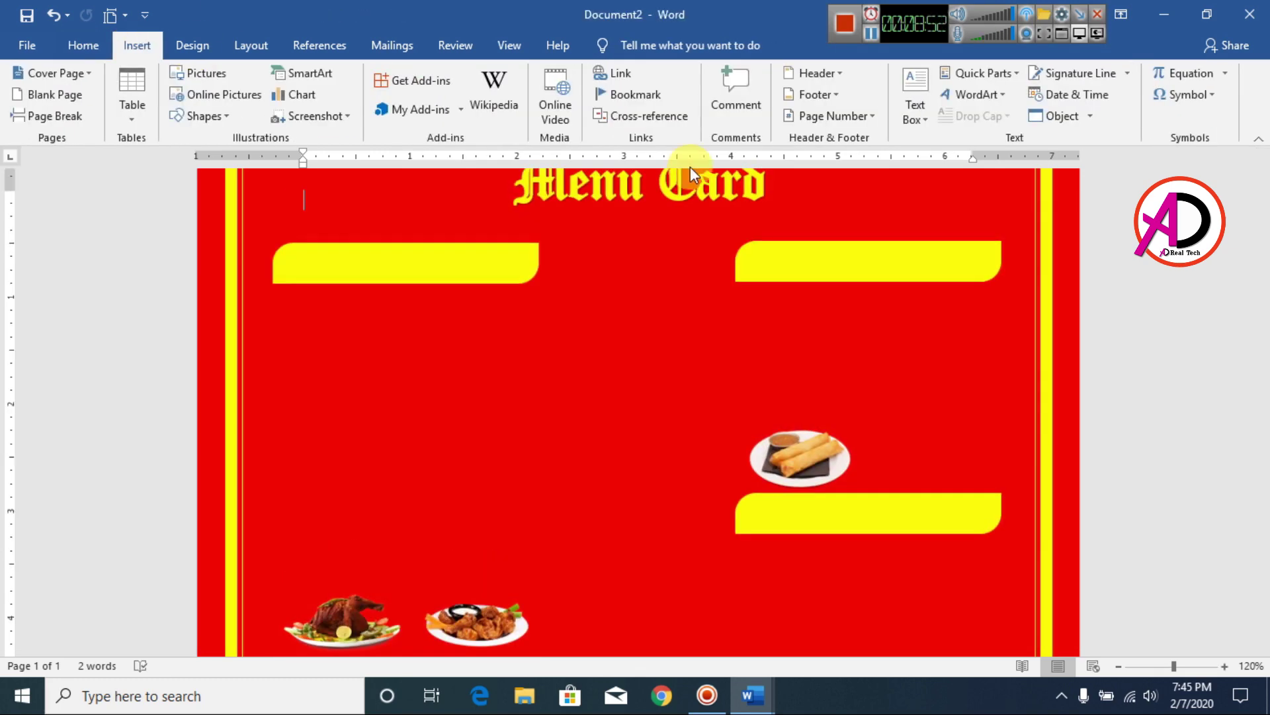
{"action": "left_click", "coordinate": [976, 95]}
{"action": "left_click", "coordinate": [206, 74]}
{"action": "scroll", "coordinate": [479, 206], "scroll_direction": "down", "scroll_amount": 3}
{"action": "left_click", "coordinate": [478, 204]}
{"action": "left_click", "coordinate": [437, 417]}
{"action": "left_click", "coordinate": [846, 95]}
{"action": "left_click", "coordinate": [868, 254]}
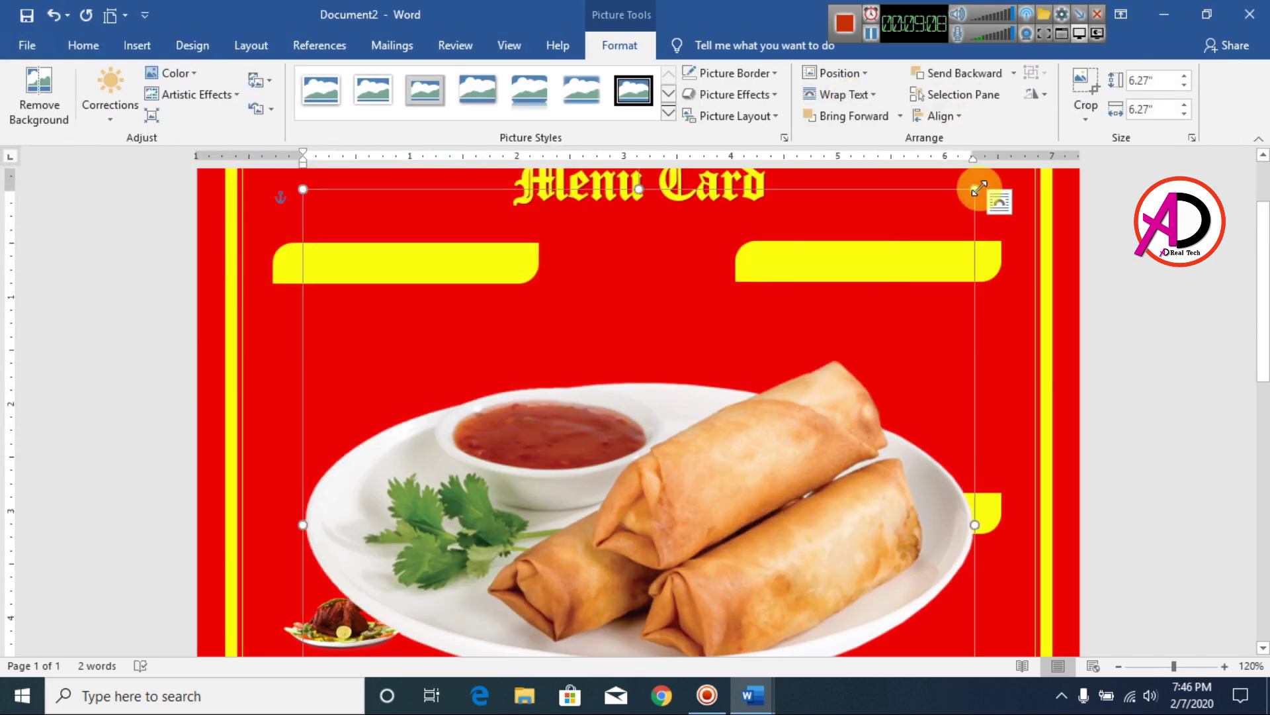
- Shrink the roll 1 picture, move it between the columns, and crop the empty area below the plate
{"action": "left_click_drag", "start_coordinate": [976, 190], "coordinate": [635, 523]}
{"action": "scroll", "coordinate": [596, 464], "scroll_direction": "down", "scroll_amount": 7}
{"action": "left_click_drag", "start_coordinate": [399, 446], "coordinate": [720, 300]}
{"action": "left_click", "coordinate": [1085, 85]}
{"action": "left_click_drag", "start_coordinate": [699, 377], "coordinate": [700, 346]}
- Resize the roll 1 picture to about 0.85" by 0.51" and place it to the right of the first roll dish
{"action": "scroll", "coordinate": [824, 357], "scroll_direction": "up", "scroll_amount": 6}
{"action": "left_click_drag", "start_coordinate": [695, 642], "coordinate": [630, 391]}
{"action": "left_click_drag", "start_coordinate": [701, 354], "coordinate": [650, 385]}
{"action": "left_click_drag", "start_coordinate": [604, 412], "coordinate": [933, 450]}
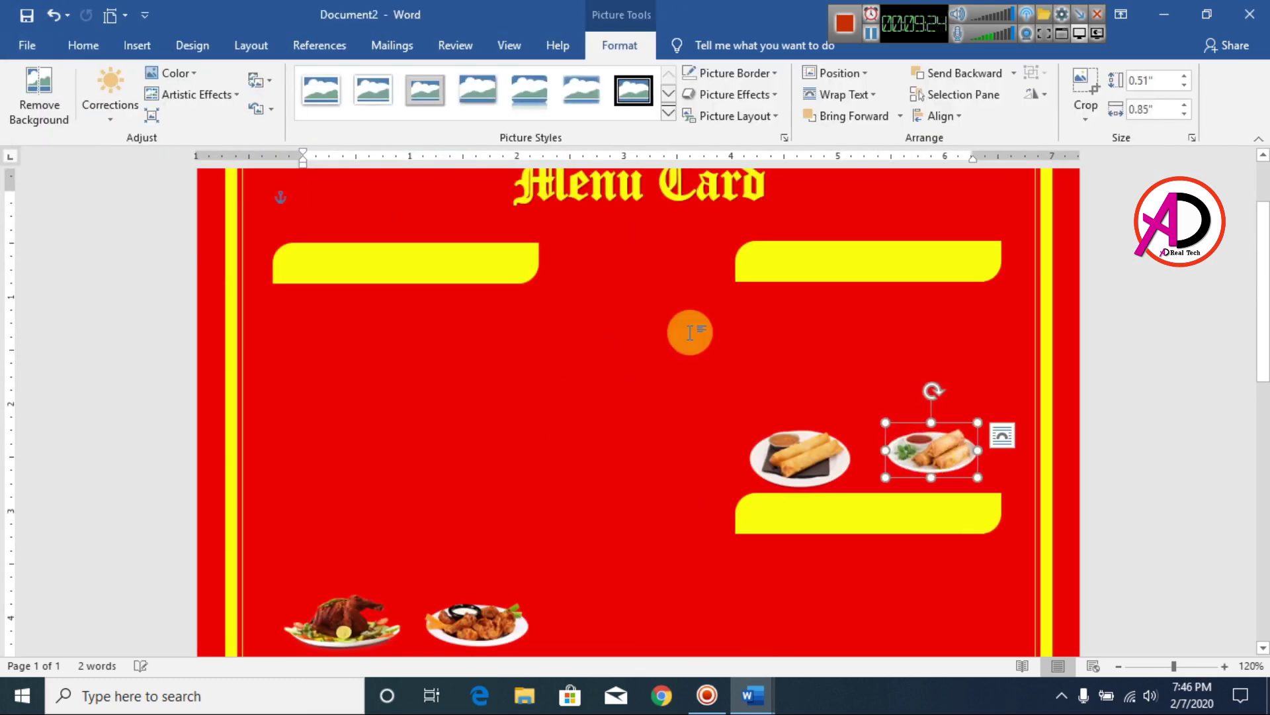
- Insert the picture "Roti" from the Menu Item folder and wrap it In Front of Text
{"action": "left_click", "coordinate": [137, 46]}
{"action": "left_click", "coordinate": [206, 75]}
{"action": "left_click_drag", "start_coordinate": [572, 230], "coordinate": [561, 318]}
{"action": "left_click", "coordinate": [482, 312]}
{"action": "left_click", "coordinate": [423, 416]}
{"action": "left_click", "coordinate": [847, 94]}
{"action": "left_click", "coordinate": [868, 254]}
- Shrink the Roti picture and place it above the left end of the third right yellow rectangle
{"action": "left_click_drag", "start_coordinate": [899, 189], "coordinate": [448, 564]}
{"action": "scroll", "coordinate": [450, 562], "scroll_direction": "down", "scroll_amount": 7}
{"action": "left_click_drag", "start_coordinate": [708, 428], "coordinate": [787, 309]}
- Insert the picture "Roti 1" from the Menu Item folder and wrap it In Front of Text
{"action": "left_click", "coordinate": [137, 46]}
{"action": "left_click", "coordinate": [206, 74]}
{"action": "left_click_drag", "start_coordinate": [572, 230], "coordinate": [571, 318]}
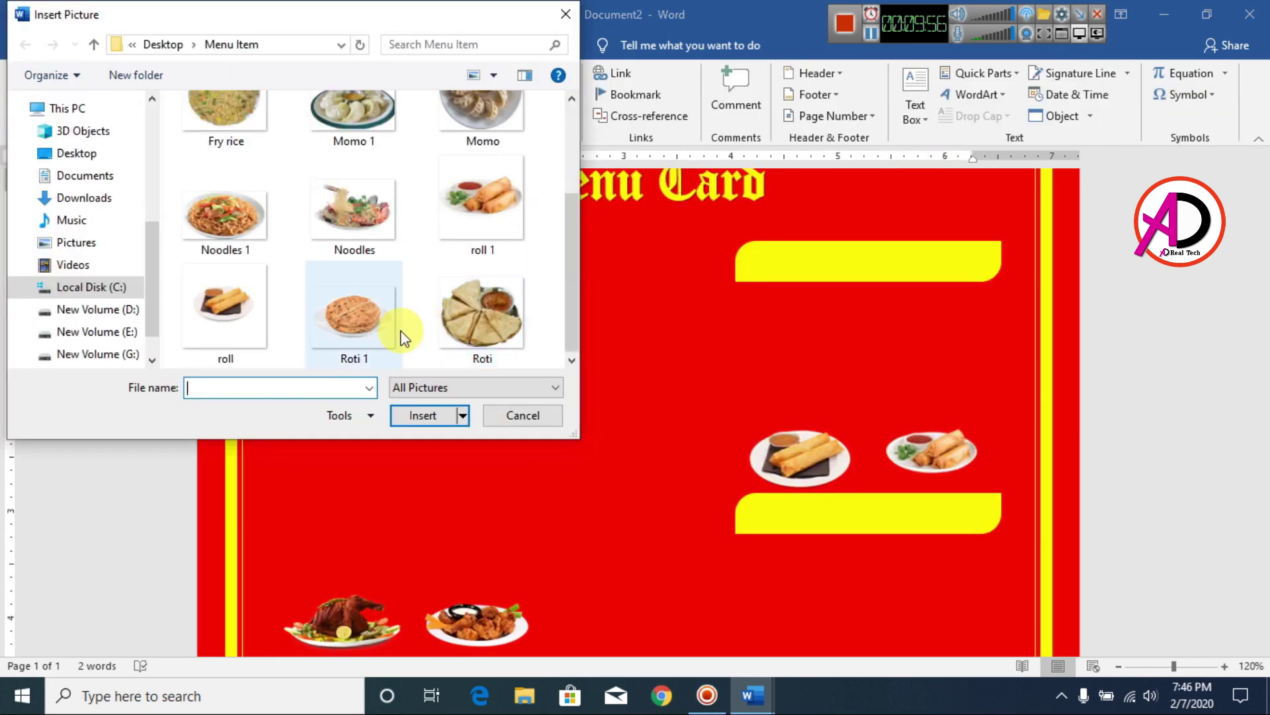
{"action": "left_click", "coordinate": [351, 312]}
{"action": "left_click", "coordinate": [424, 416]}
{"action": "left_click", "coordinate": [847, 94]}
{"action": "left_click", "coordinate": [868, 254]}
- Shrink the Roti 1 picture and place it to the right of the Roti dish above the third right yellow rectangle
{"action": "left_click_drag", "start_coordinate": [974, 189], "coordinate": [510, 527]}
{"action": "scroll", "coordinate": [419, 539], "scroll_direction": "down", "scroll_amount": 6}
{"action": "left_click_drag", "start_coordinate": [424, 218], "coordinate": [921, 394]}
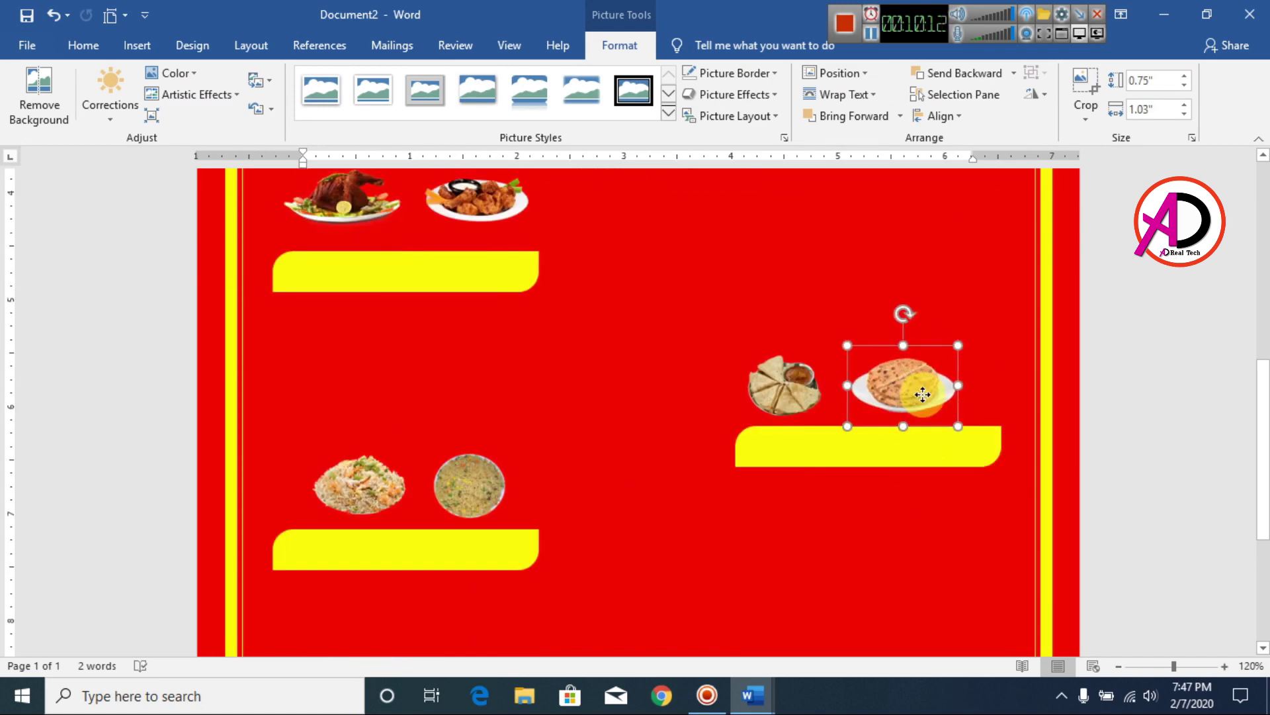
{"action": "left_click_drag", "start_coordinate": [868, 431], "coordinate": [890, 417]}
{"action": "left_click", "coordinate": [649, 371]}
- Insert the picture "Noodles 1" from the Menu Item folder and wrap it In Front of Text
{"action": "scroll", "coordinate": [649, 371], "scroll_direction": "up", "scroll_amount": 6}
{"action": "left_click", "coordinate": [137, 46]}
{"action": "left_click", "coordinate": [224, 74]}
{"action": "left_click_drag", "start_coordinate": [572, 230], "coordinate": [571, 318]}
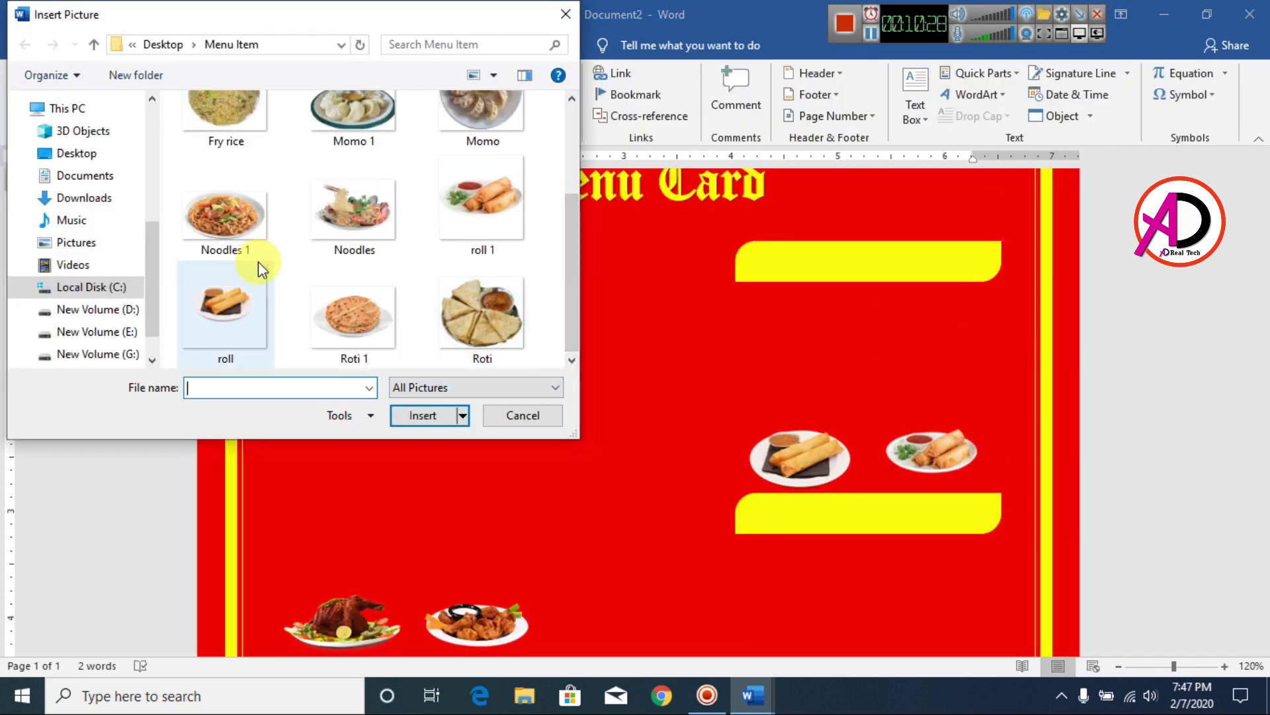
{"action": "left_click", "coordinate": [221, 217]}
{"action": "left_click", "coordinate": [423, 415]}
{"action": "left_click", "coordinate": [847, 95]}
{"action": "left_click", "coordinate": [869, 255]}
- Shrink the Noodles 1 picture and place it above the left end of the fourth right yellow rectangle
{"action": "left_click_drag", "start_coordinate": [974, 190], "coordinate": [486, 464]}
{"action": "left_click_drag", "start_coordinate": [395, 516], "coordinate": [843, 648]}
{"action": "left_click_drag", "start_coordinate": [935, 511], "coordinate": [844, 563]}
{"action": "scroll", "coordinate": [860, 579], "scroll_direction": "down", "scroll_amount": 6}
{"action": "left_click_drag", "start_coordinate": [796, 264], "coordinate": [800, 408]}
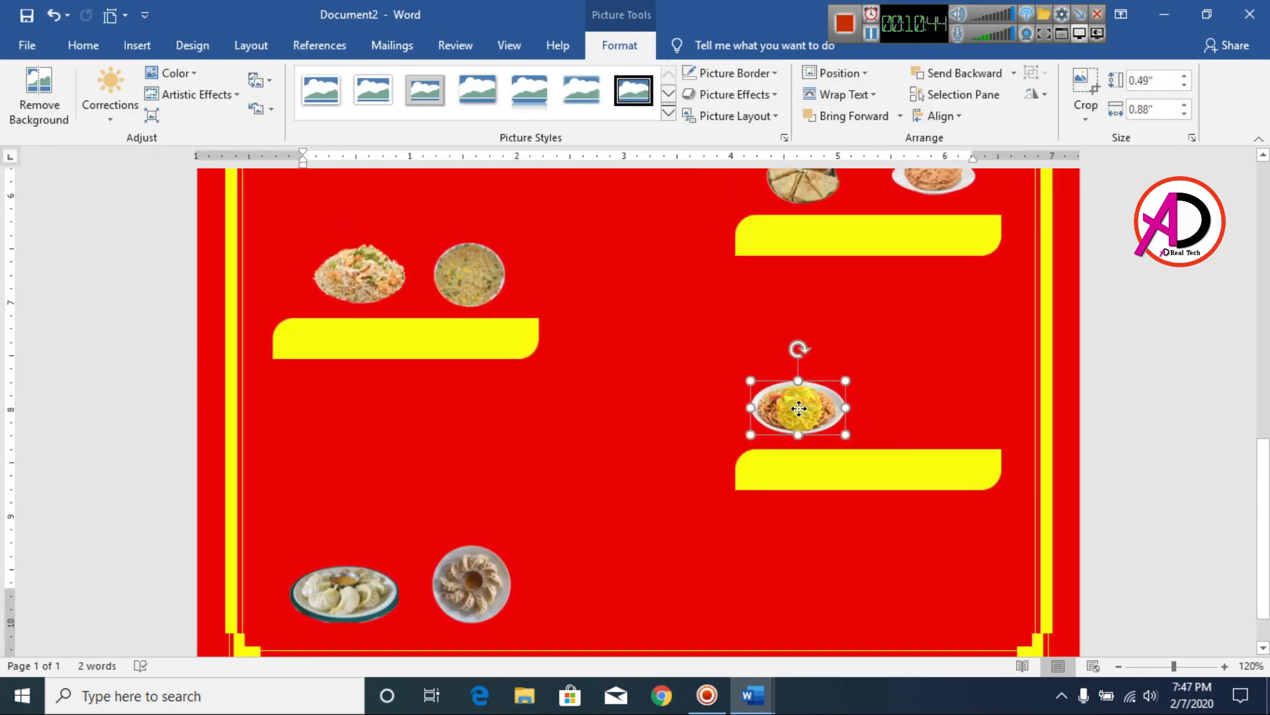
- Insert the picture "Noodles" from the Menu Item folder and wrap it In Front of Text
{"action": "left_click", "coordinate": [635, 397]}
{"action": "left_click", "coordinate": [137, 46]}
{"action": "left_click", "coordinate": [206, 75]}
{"action": "scroll", "coordinate": [357, 265], "scroll_direction": "down", "scroll_amount": 5}
{"action": "double_click", "coordinate": [355, 215]}
{"action": "left_click", "coordinate": [847, 95]}
{"action": "left_click", "coordinate": [868, 254]}
- Shrink the Noodles picture and place it to the right of the Noodles 1 dish above the fourth right yellow rectangle
{"action": "left_click_drag", "start_coordinate": [973, 190], "coordinate": [395, 595]}
{"action": "scroll", "coordinate": [397, 529], "scroll_direction": "down", "scroll_amount": 3}
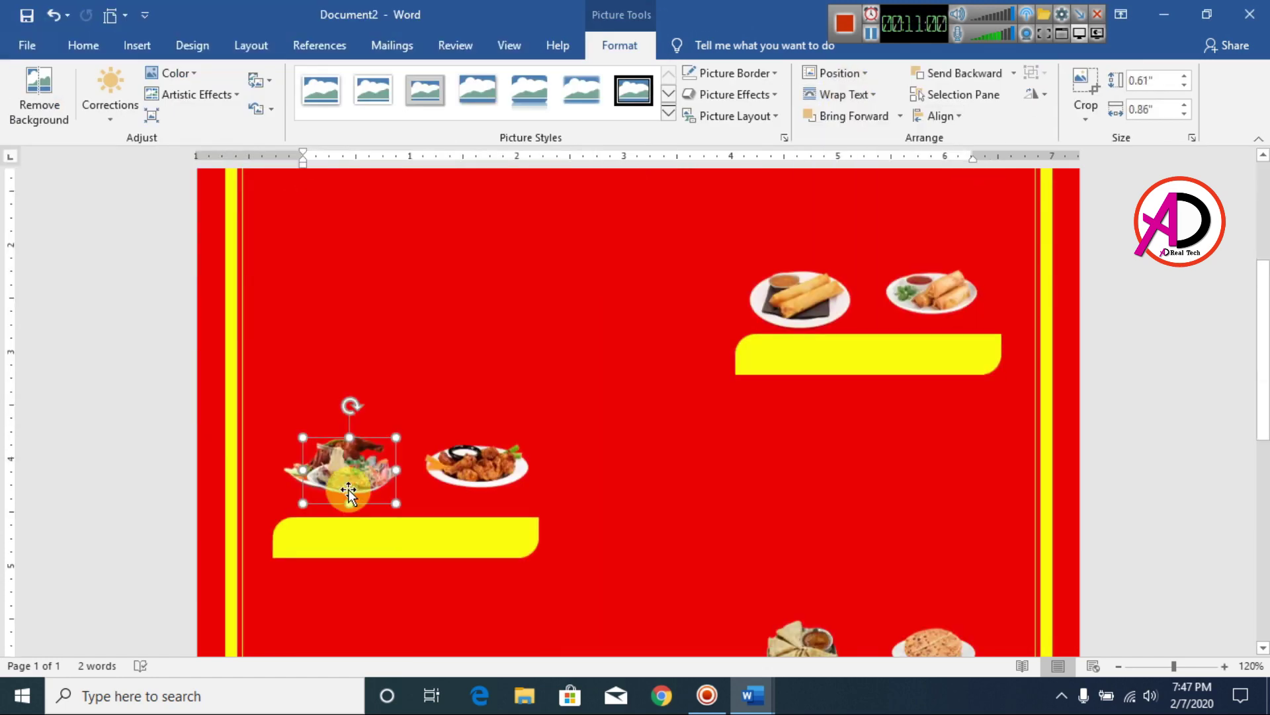
{"action": "left_click_drag", "start_coordinate": [346, 486], "coordinate": [919, 454]}
{"action": "scroll", "coordinate": [796, 472], "scroll_direction": "up", "scroll_amount": 12}
{"action": "left_click", "coordinate": [403, 432]}
{"action": "scroll", "coordinate": [404, 432], "scroll_direction": "down", "scroll_amount": 1}
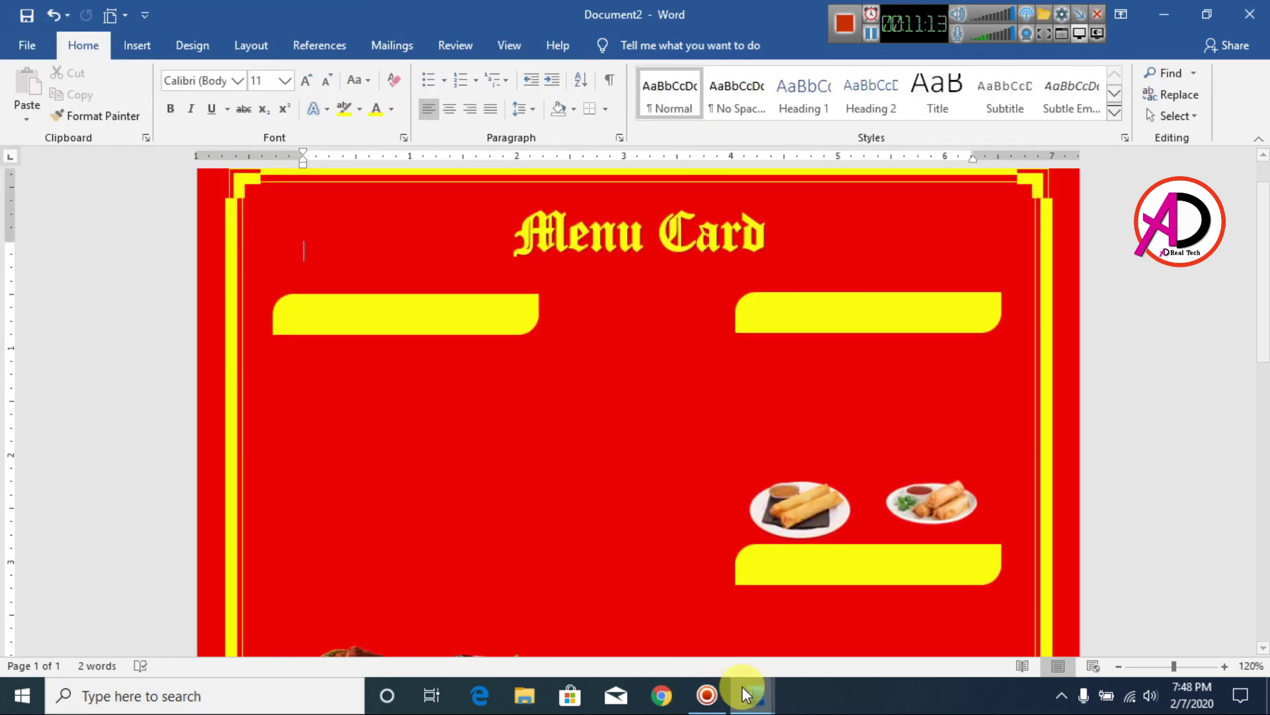
- Review the category headings and dishes in the Menu Item document and return to the menu card document
{"action": "mouse_move", "coordinate": [743, 689]}
{"action": "left_click", "coordinate": [711, 637]}
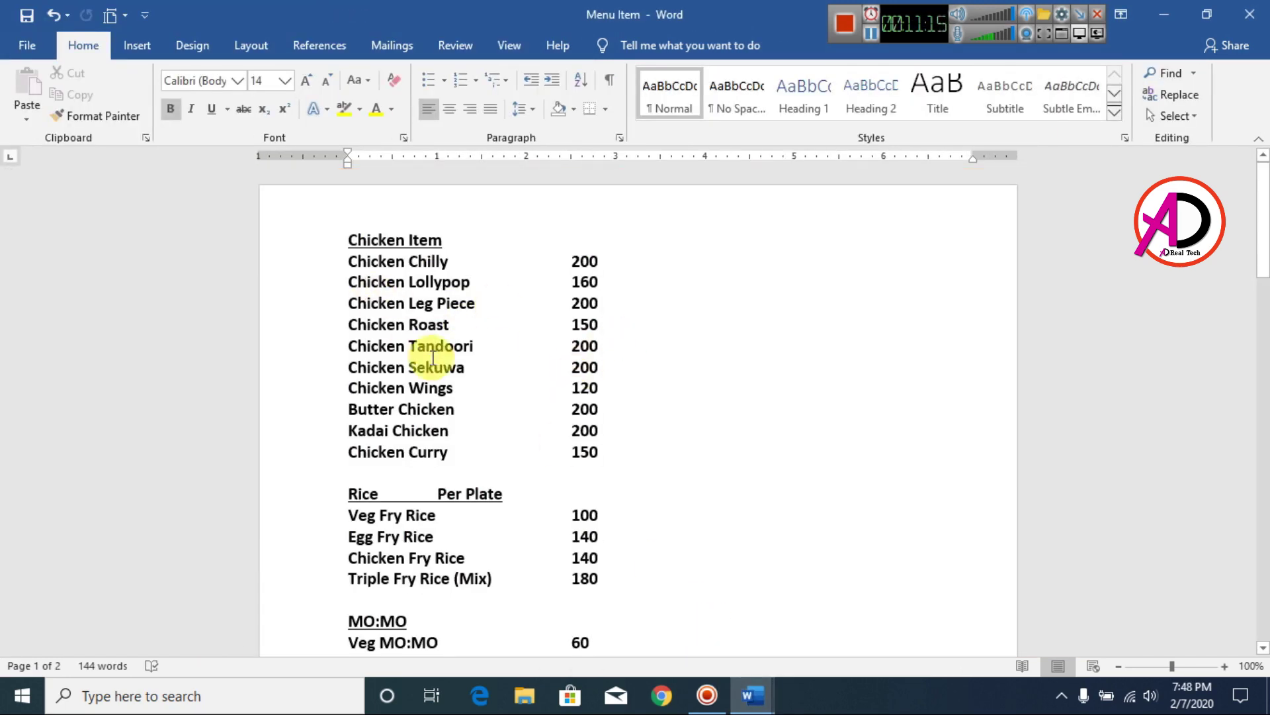
{"action": "scroll", "coordinate": [438, 391], "scroll_direction": "down", "scroll_amount": 1}
{"action": "scroll", "coordinate": [442, 400], "scroll_direction": "up", "scroll_amount": 1}
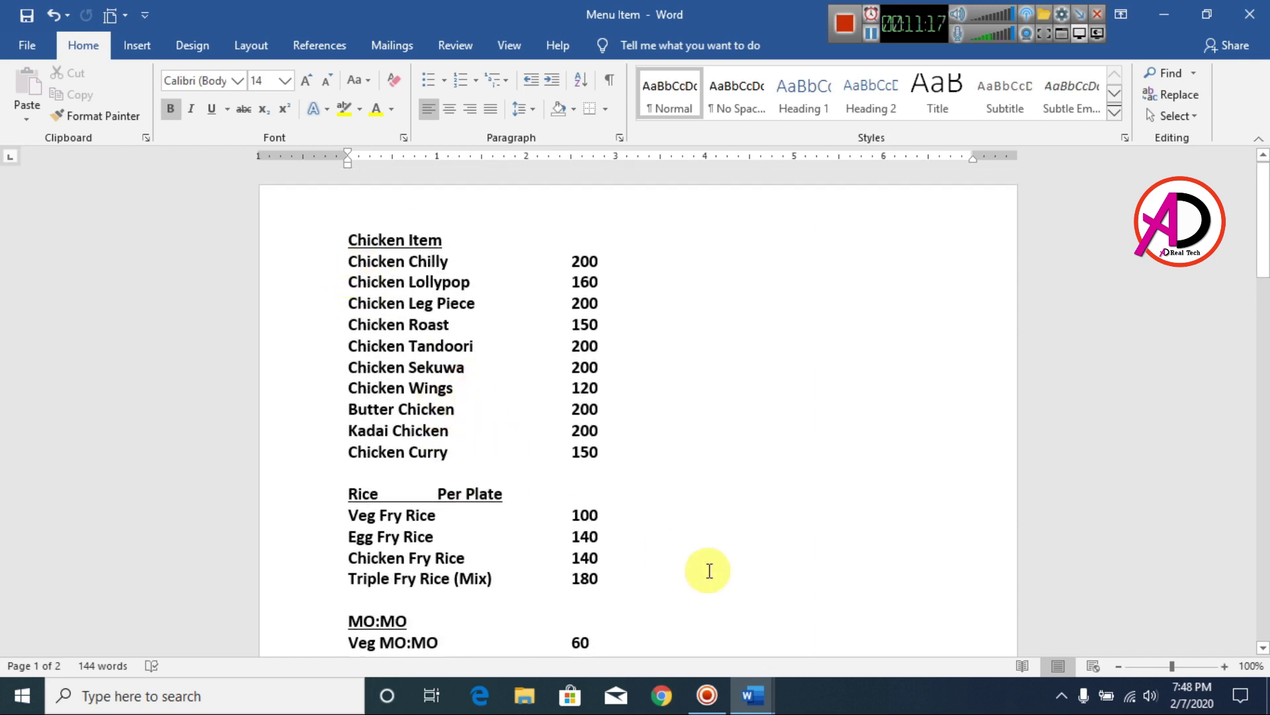
{"action": "mouse_move", "coordinate": [752, 694]}
{"action": "left_click", "coordinate": [807, 667]}
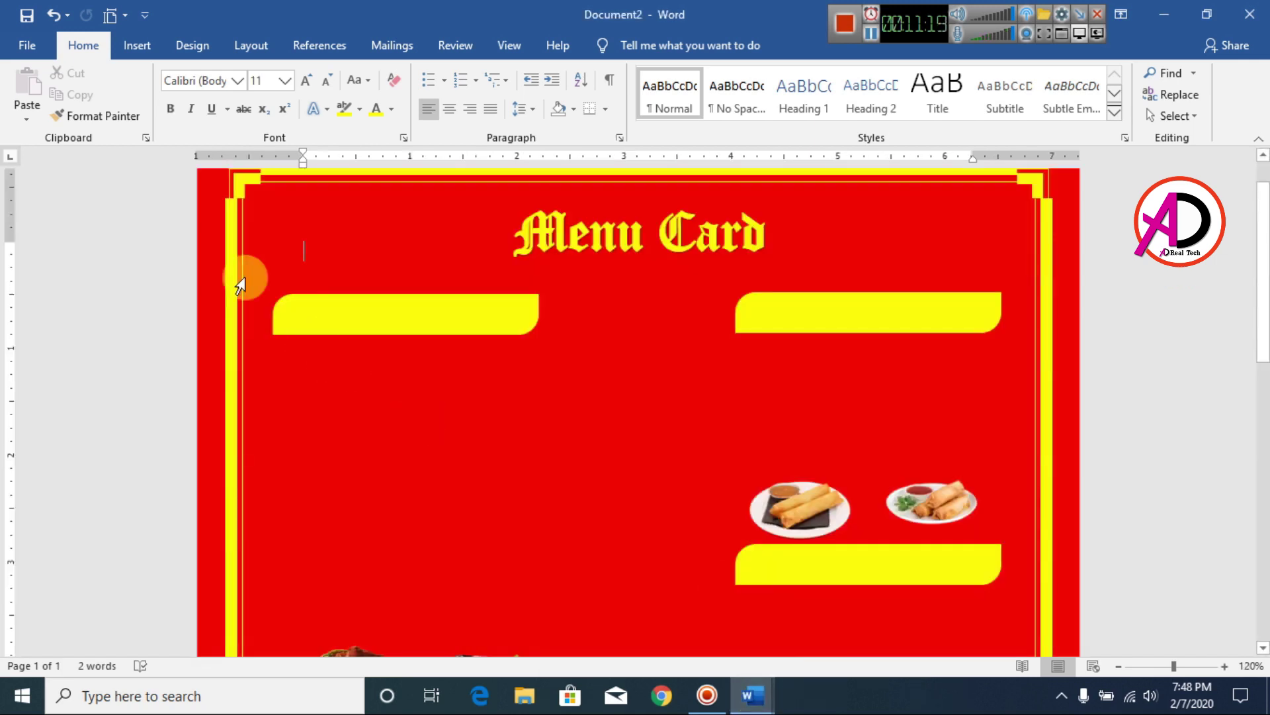
- Insert a WordArt text in the first black style and place it below the first left yellow rectangle
{"action": "left_click", "coordinate": [144, 49]}
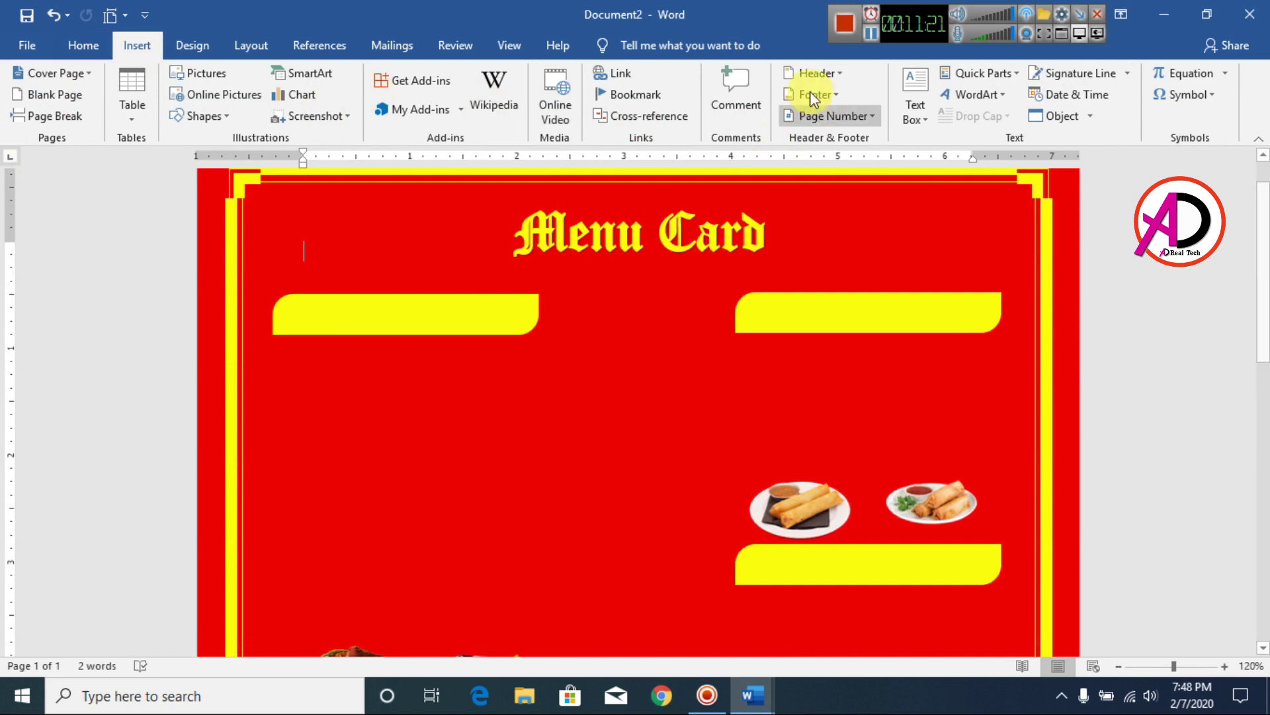
{"action": "left_click", "coordinate": [999, 94]}
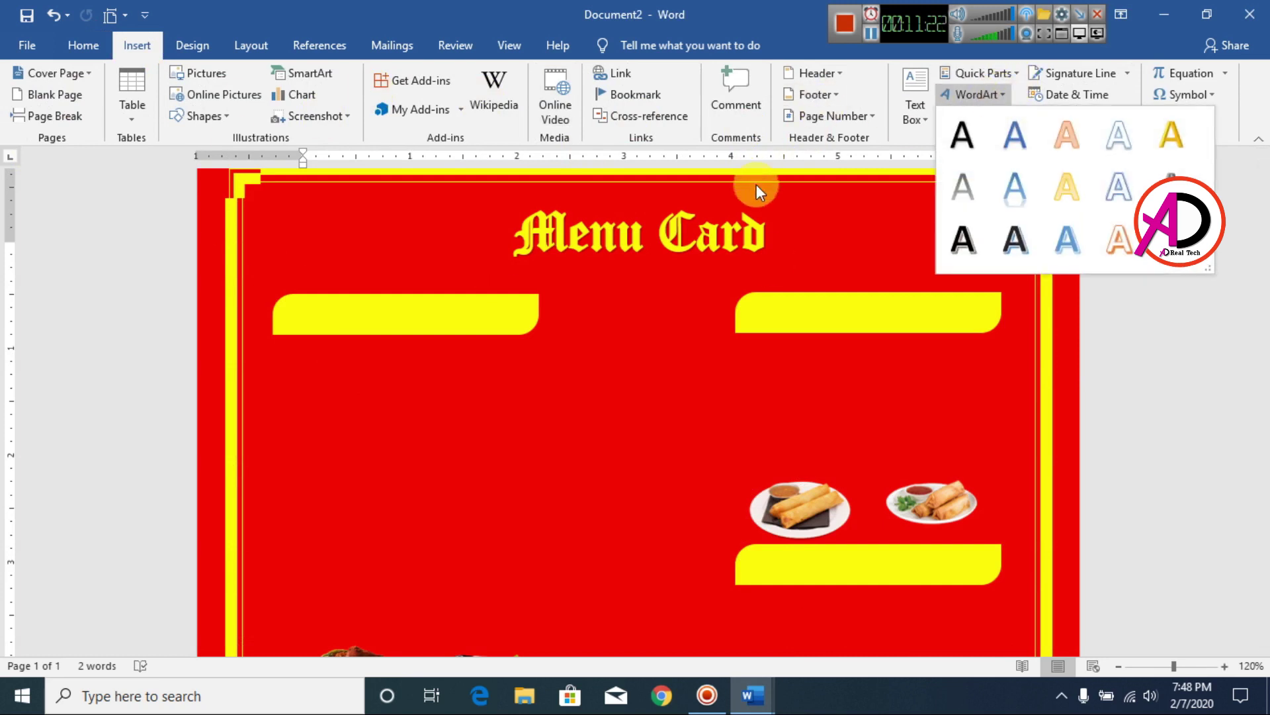
{"action": "left_click", "coordinate": [963, 142]}
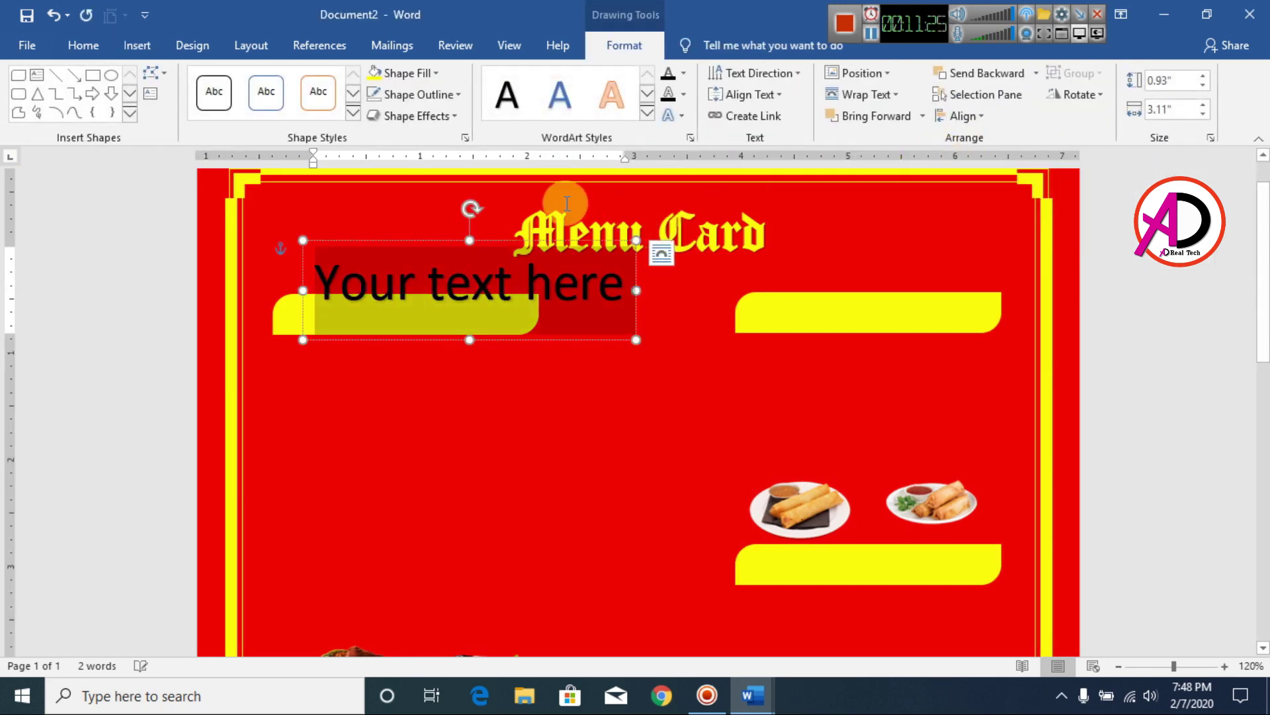
{"action": "left_click_drag", "start_coordinate": [509, 239], "coordinate": [534, 382]}
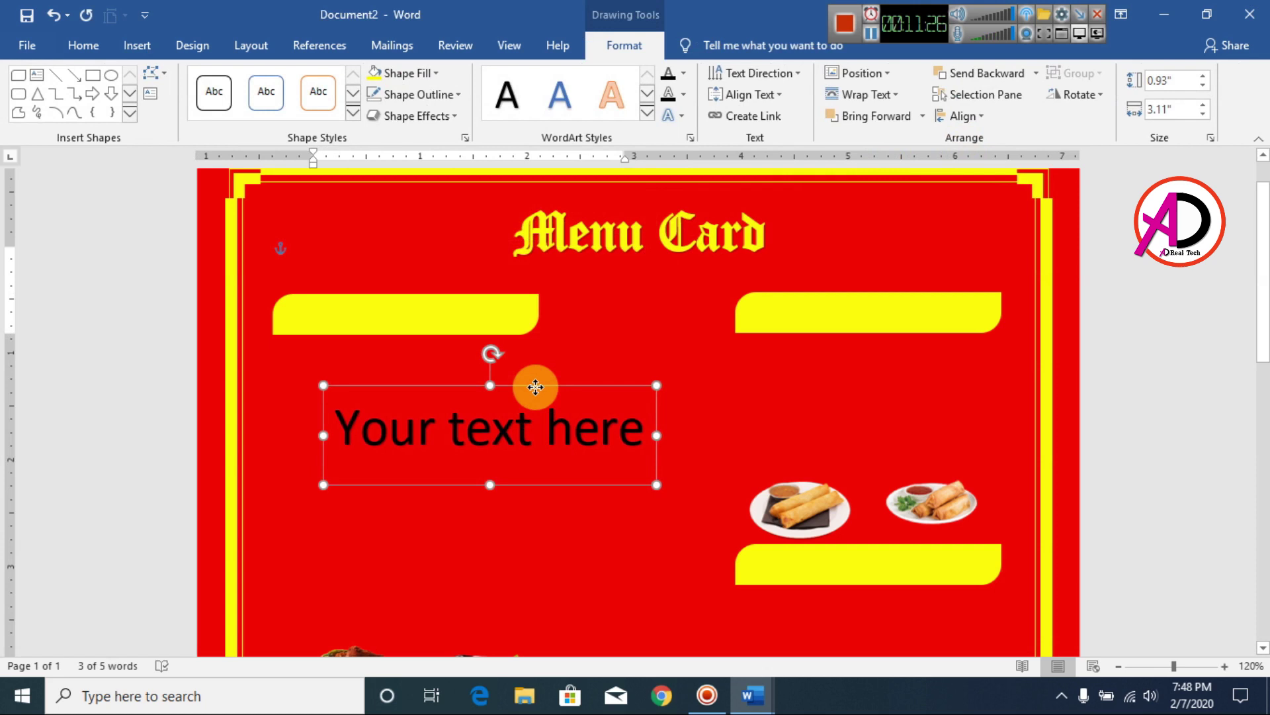
- Replace the WordArt placeholder text with "Chicken Item"
{"action": "triple_click", "coordinate": [540, 430]}
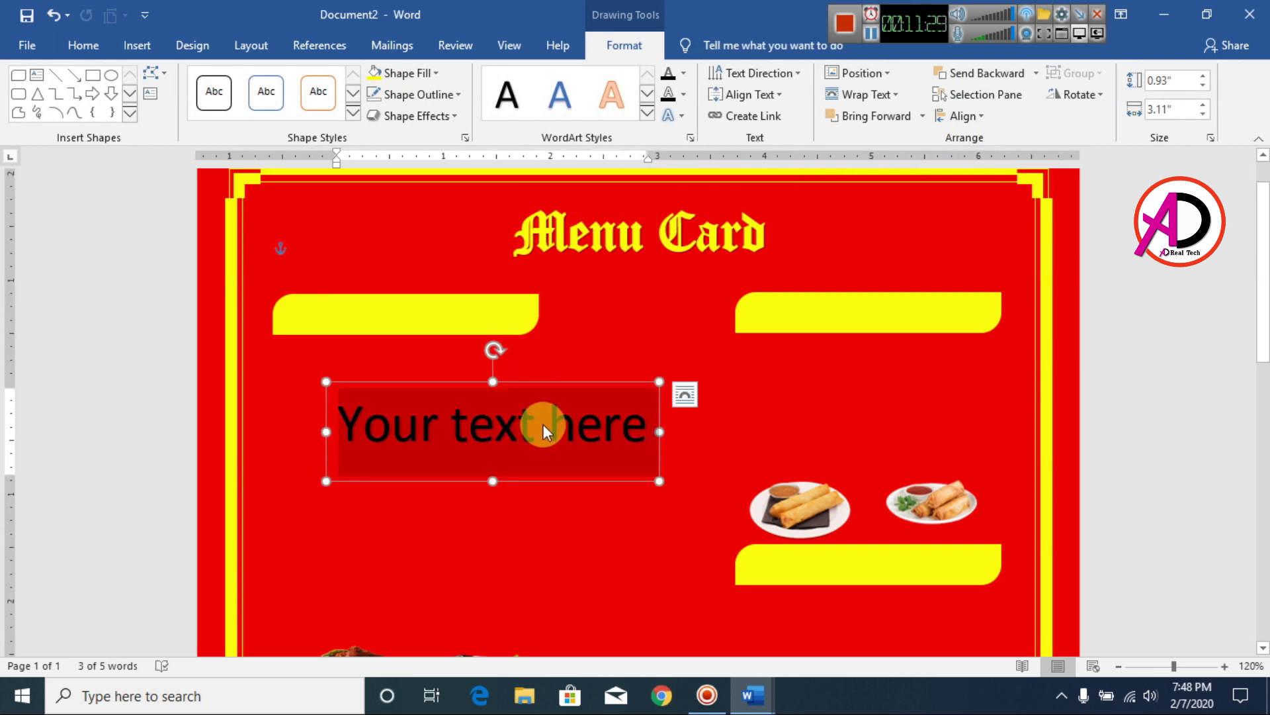
{"action": "type", "text": "Chick"}
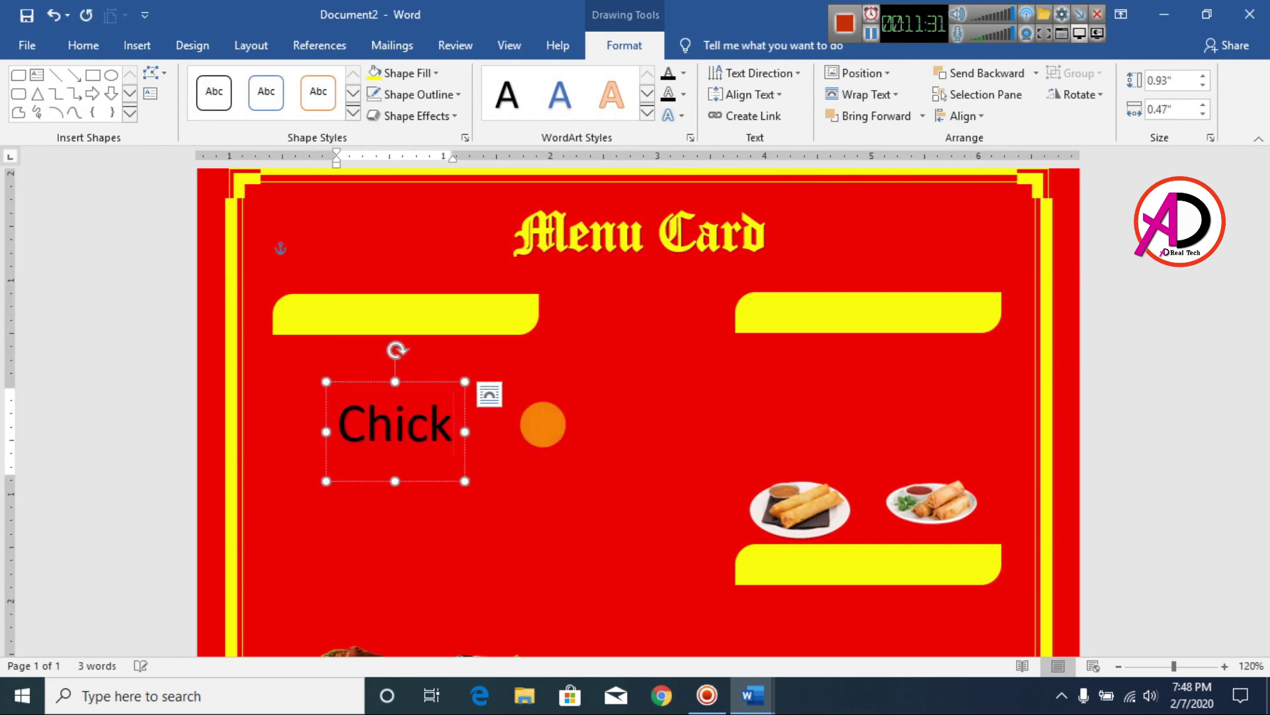
{"action": "type", "text": "en"}
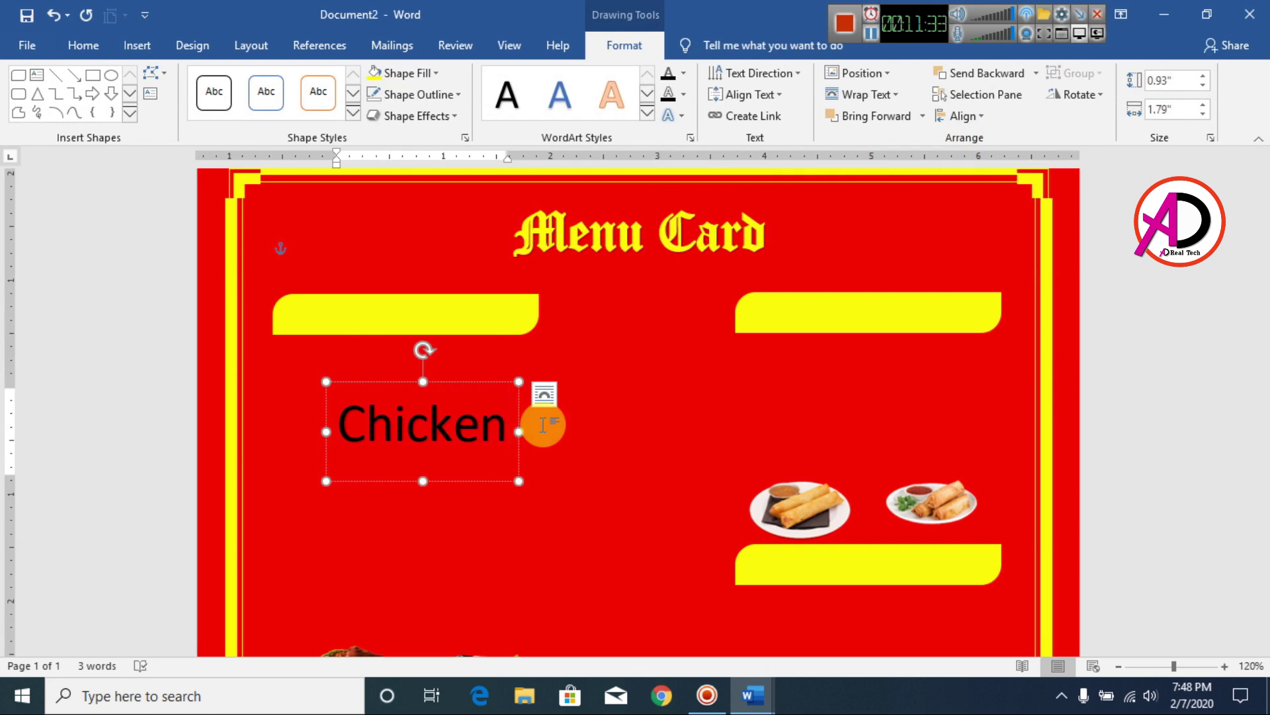
{"action": "type", "text": " Item"}
- Set the whole "Chicken Item" text in bold Monotype Corsiva
{"action": "key", "text": "ctrl+a"}
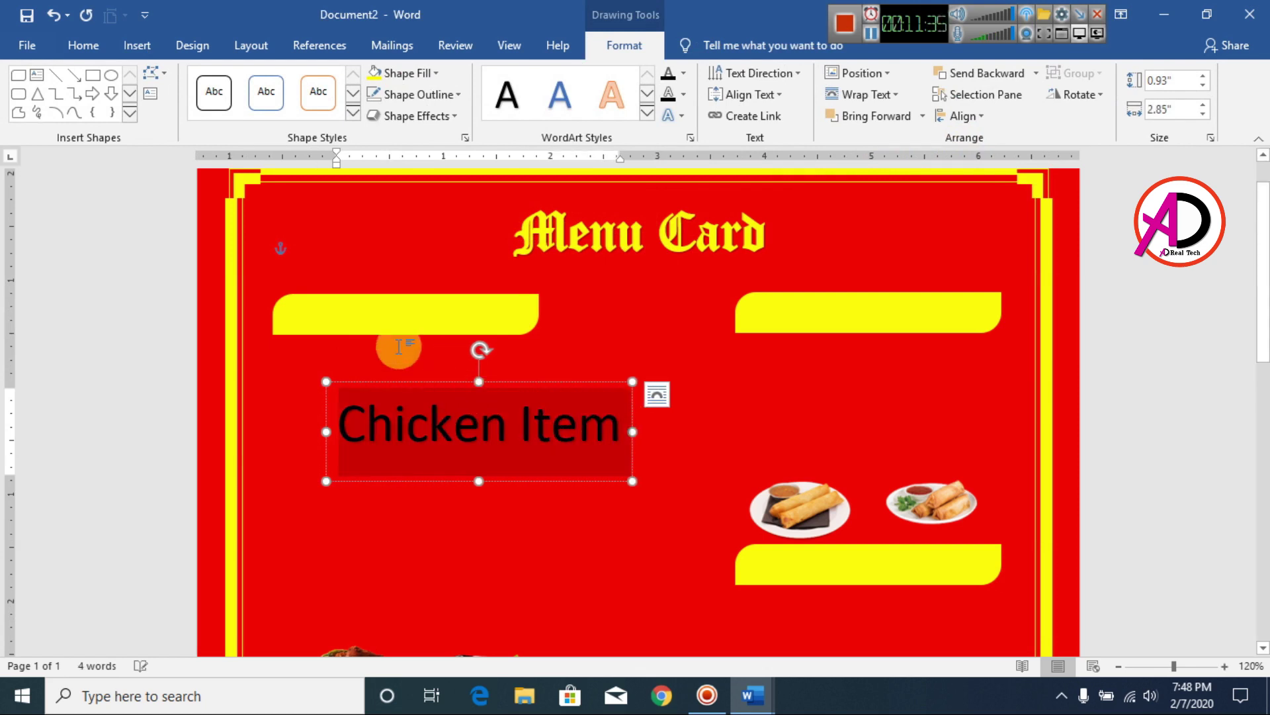
{"action": "left_click", "coordinate": [83, 46]}
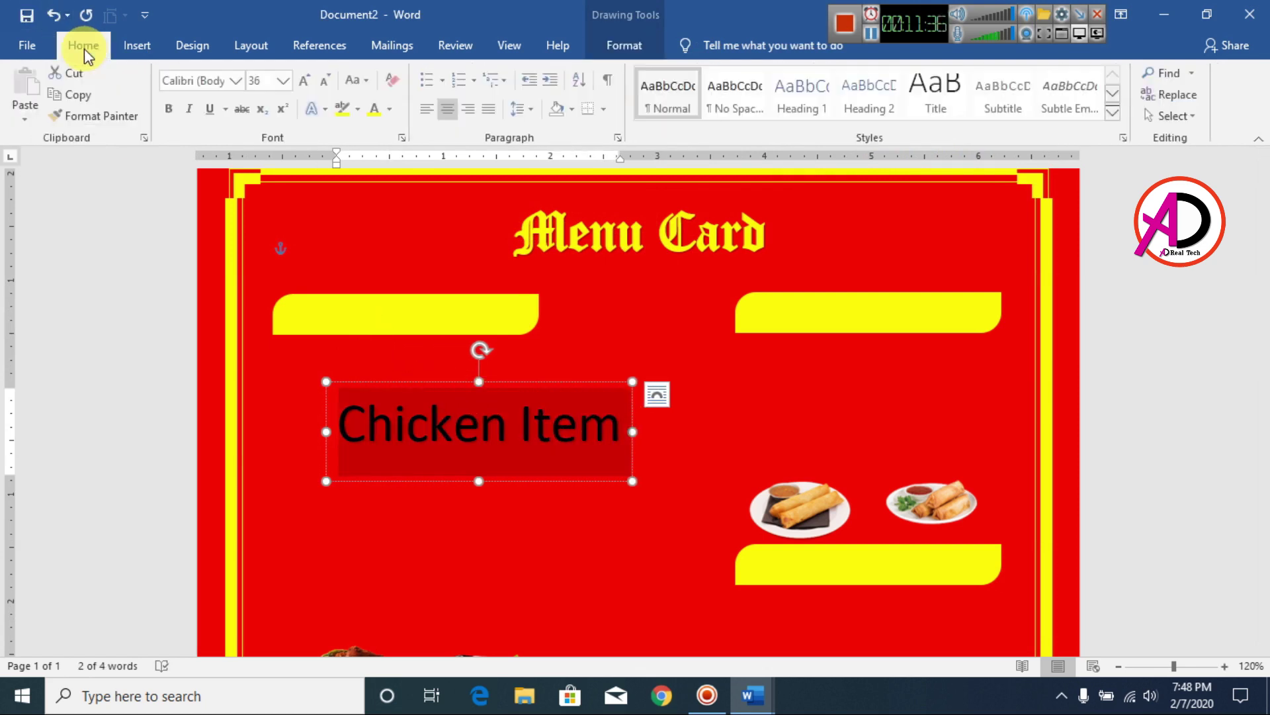
{"action": "left_click", "coordinate": [237, 80]}
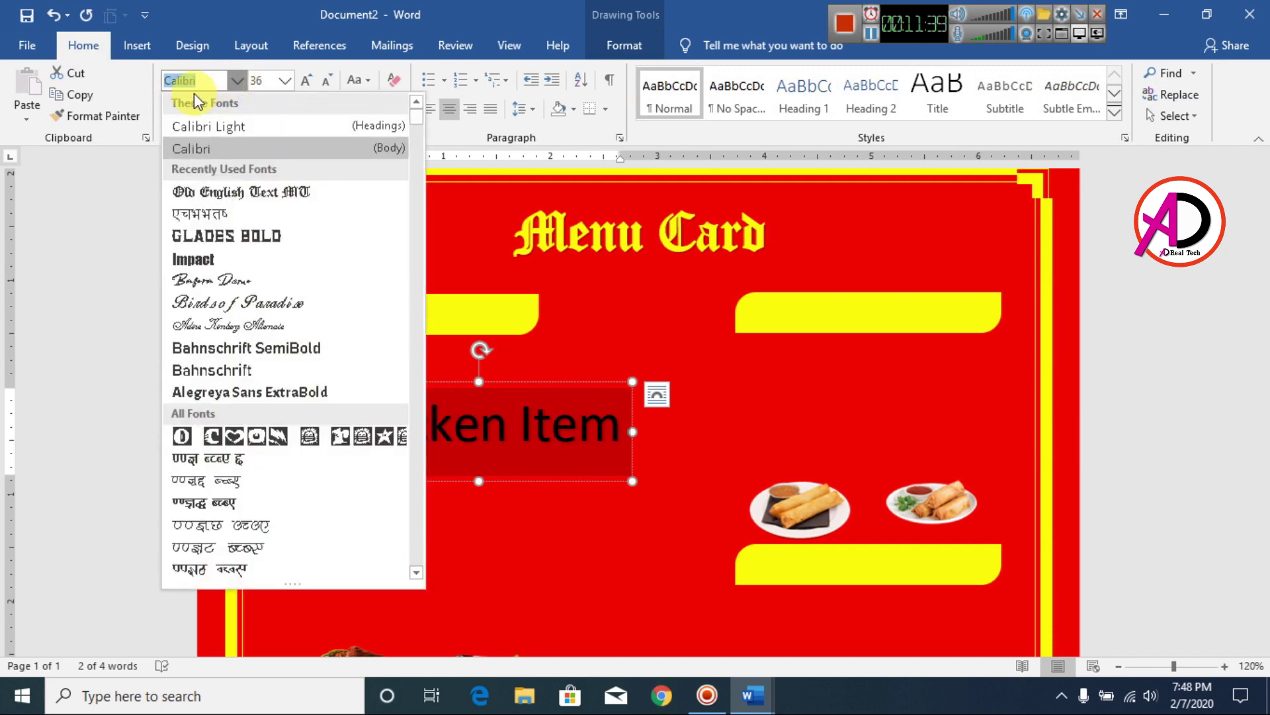
{"action": "type", "text": "Mona"}
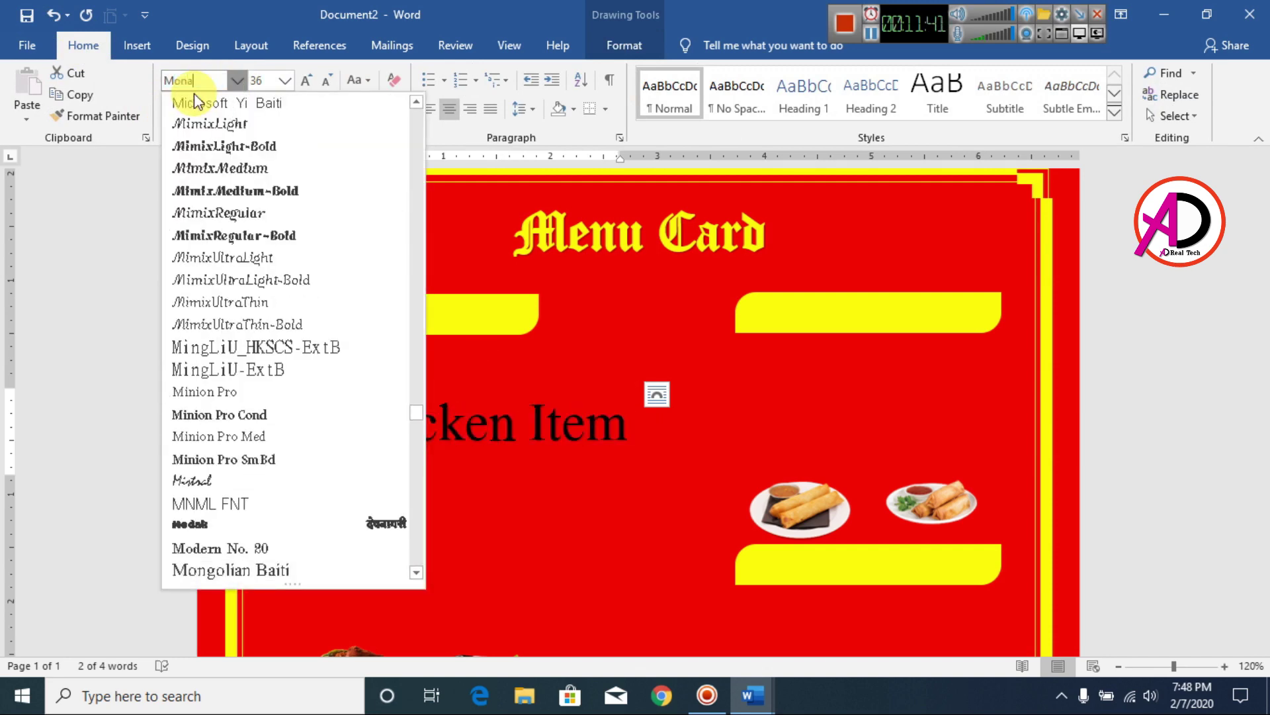
{"action": "key", "text": "BackSpace"}
{"action": "type", "text": "otype C"}
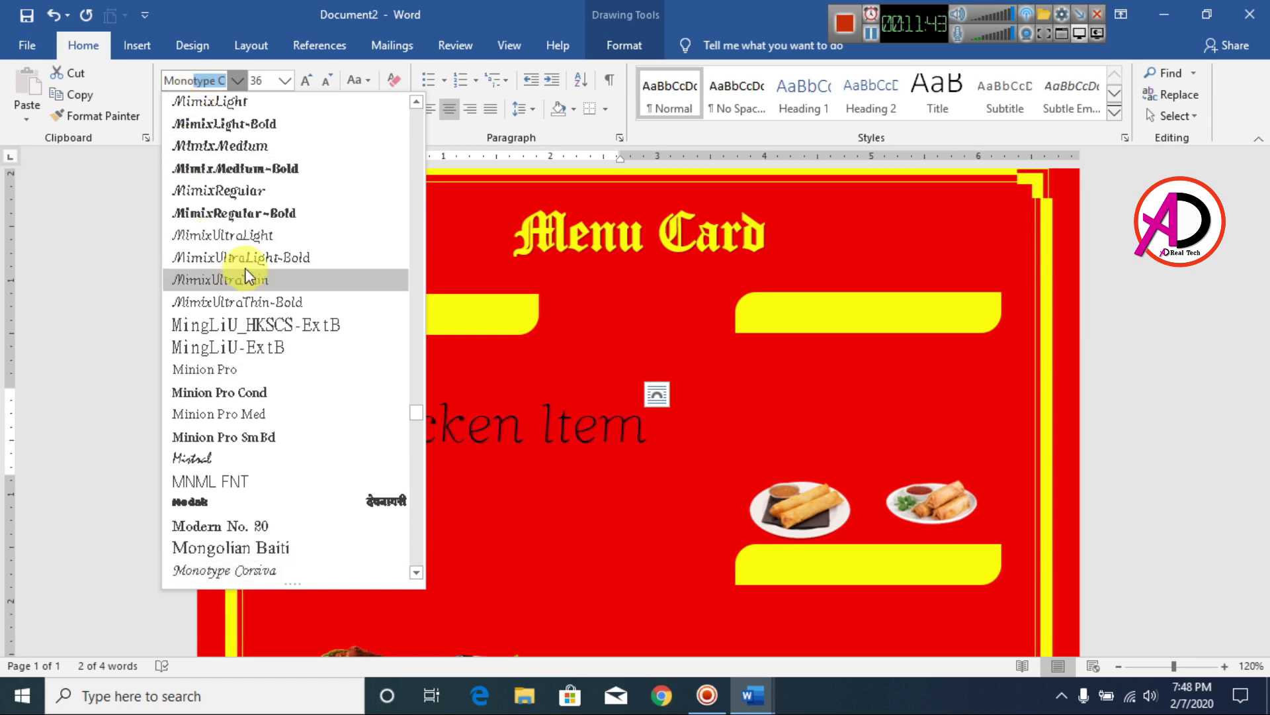
{"action": "key", "text": "Return"}
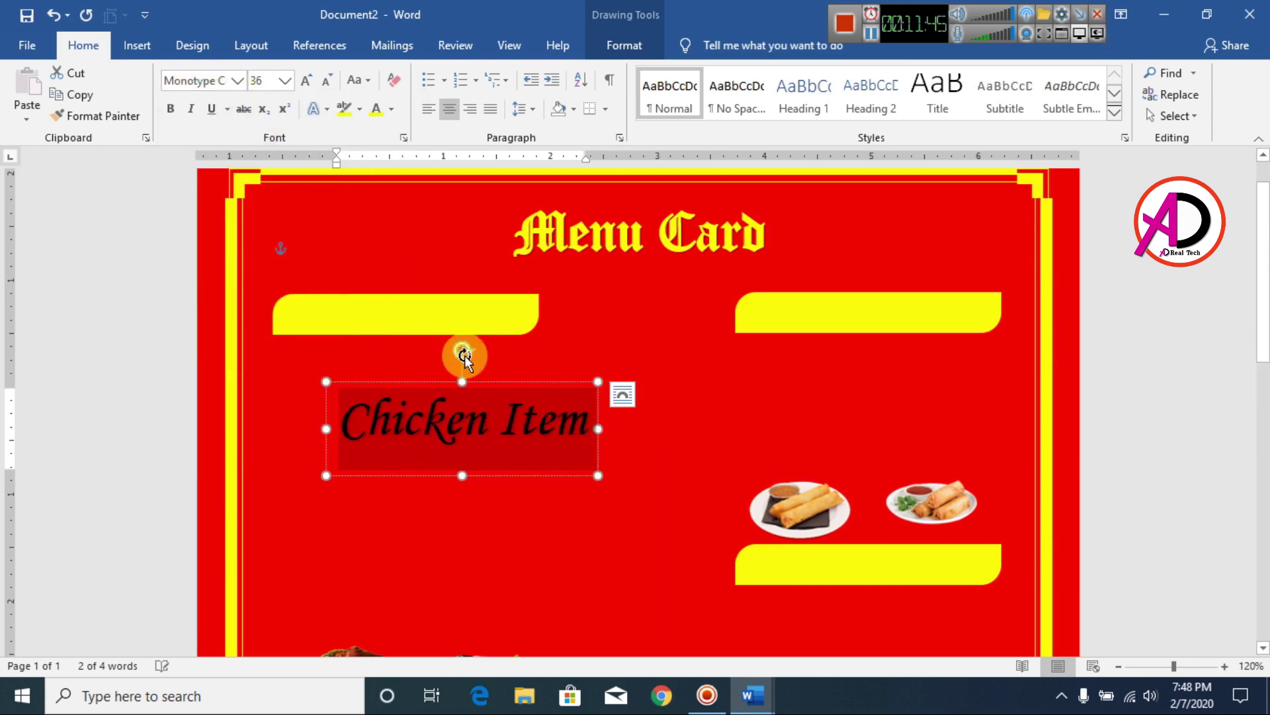
{"action": "left_click", "coordinate": [170, 108]}
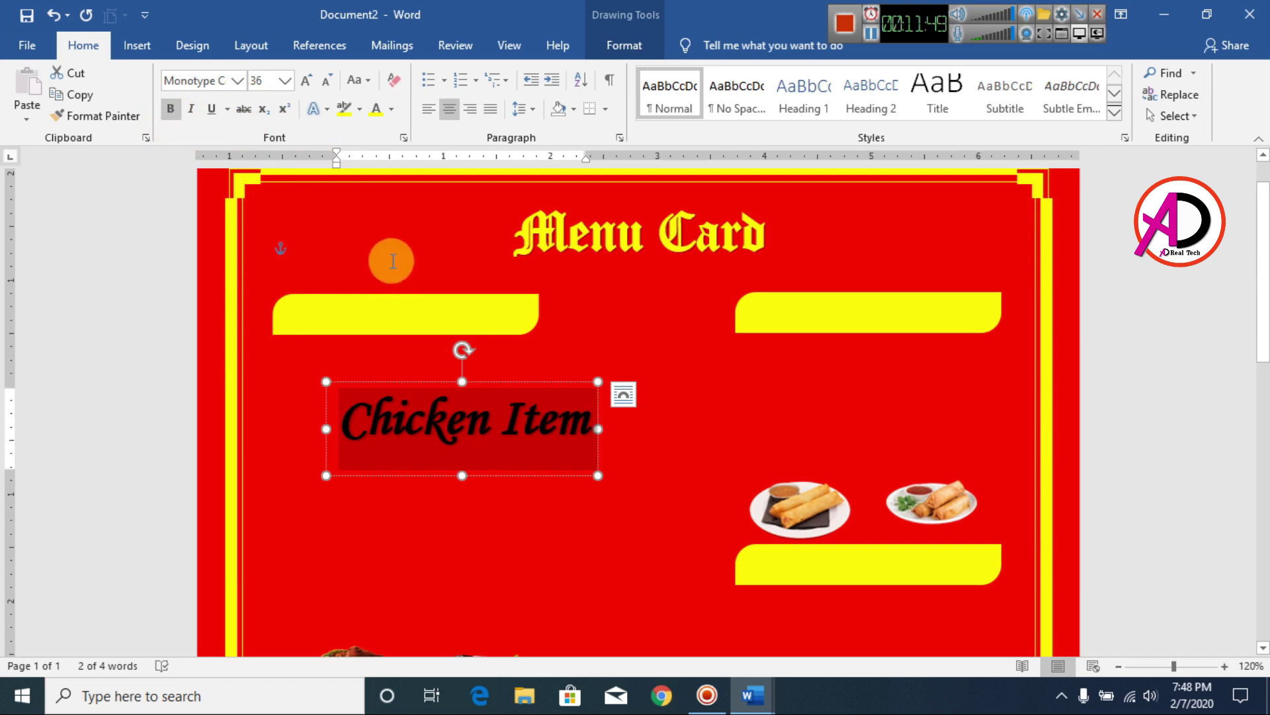
- Reduce the "Chicken Item" heading to 20 pt and place it on the first left yellow rectangle
{"action": "key", "text": "ctrl+shift+comma"}
{"action": "key", "text": "ctrl+shift+comma"}
{"action": "key", "text": "ctrl+shift+comma"}
{"action": "key", "text": "ctrl+shift+comma"}
{"action": "key", "text": "ctrl+shift+comma"}
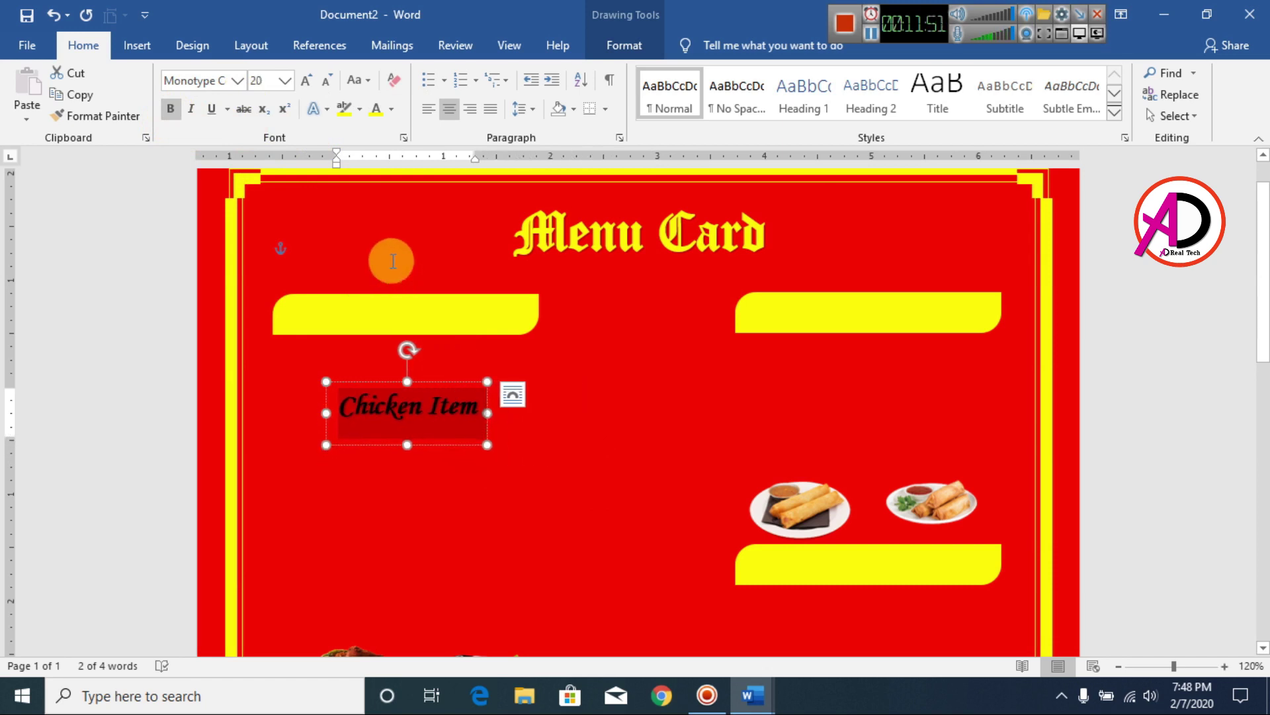
{"action": "left_click_drag", "start_coordinate": [435, 384], "coordinate": [430, 295]}
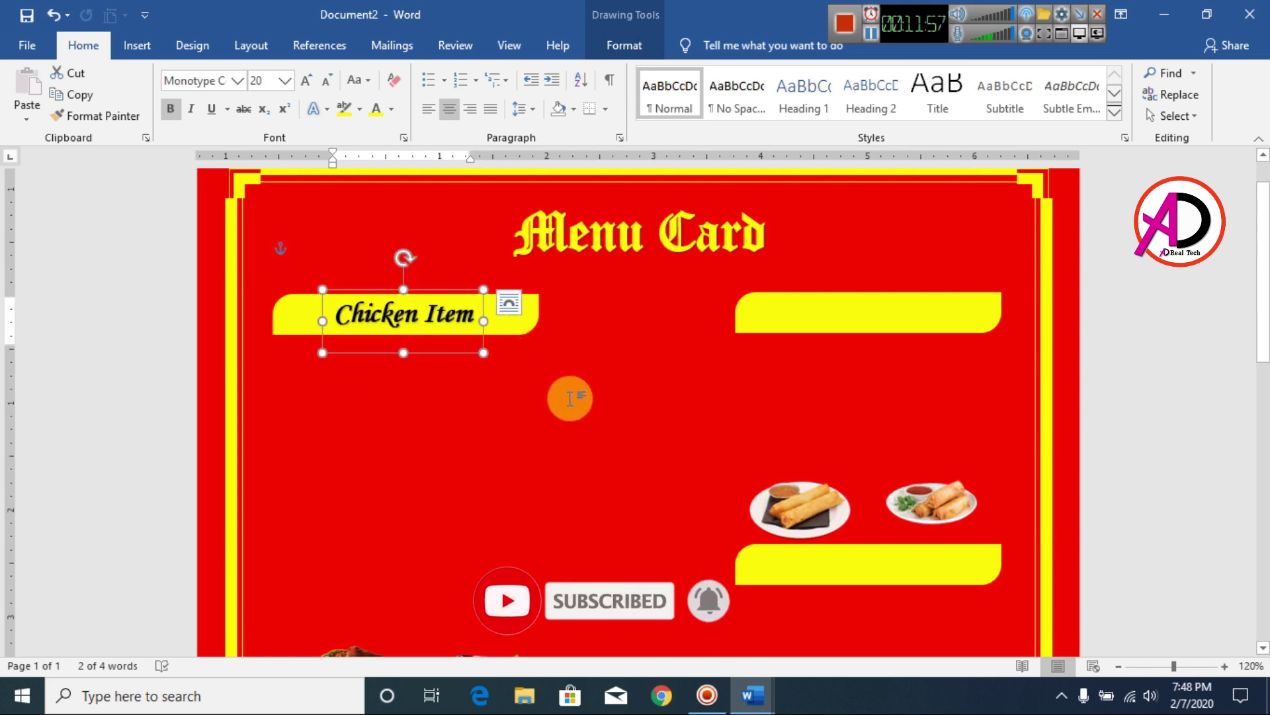
- Duplicate the "Chicken Item" heading, change the copy to "Roll" and centre it on the first right yellow rectangle
{"action": "key", "text": "ctrl+d"}
{"action": "left_click_drag", "start_coordinate": [474, 370], "coordinate": [928, 349]}
{"action": "triple_click", "coordinate": [901, 321]}
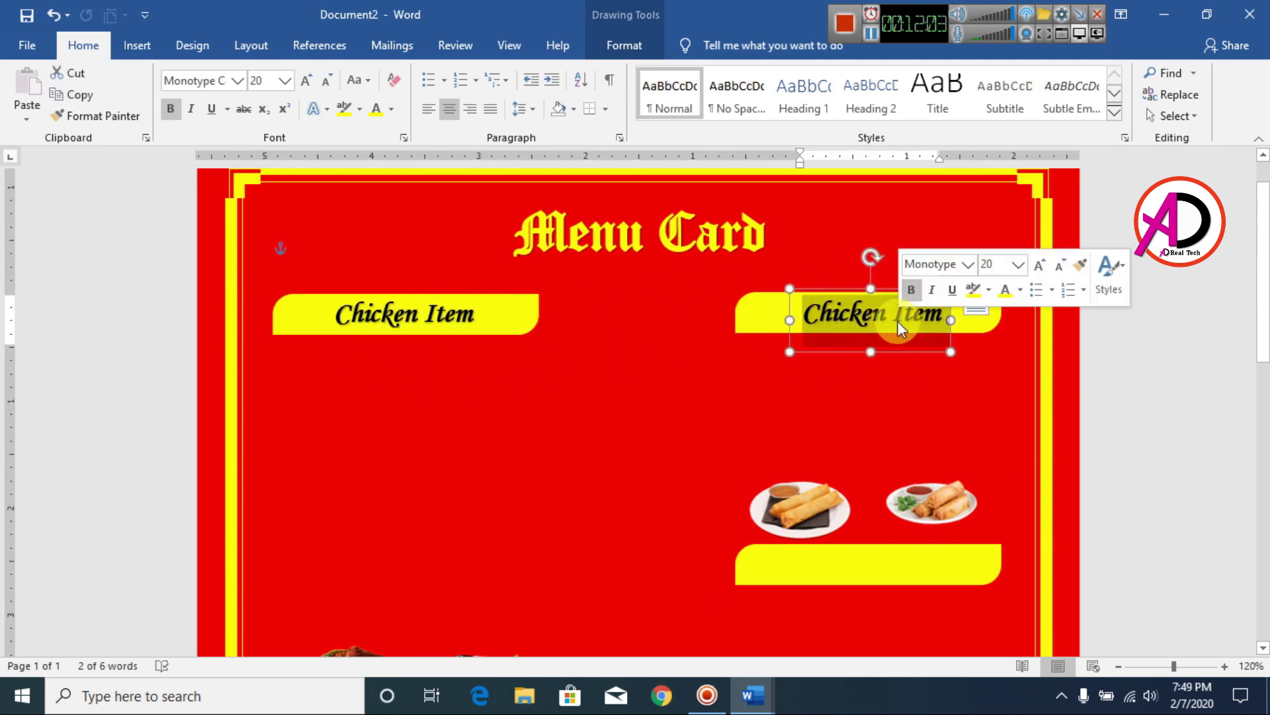
{"action": "type", "text": "Roo"}
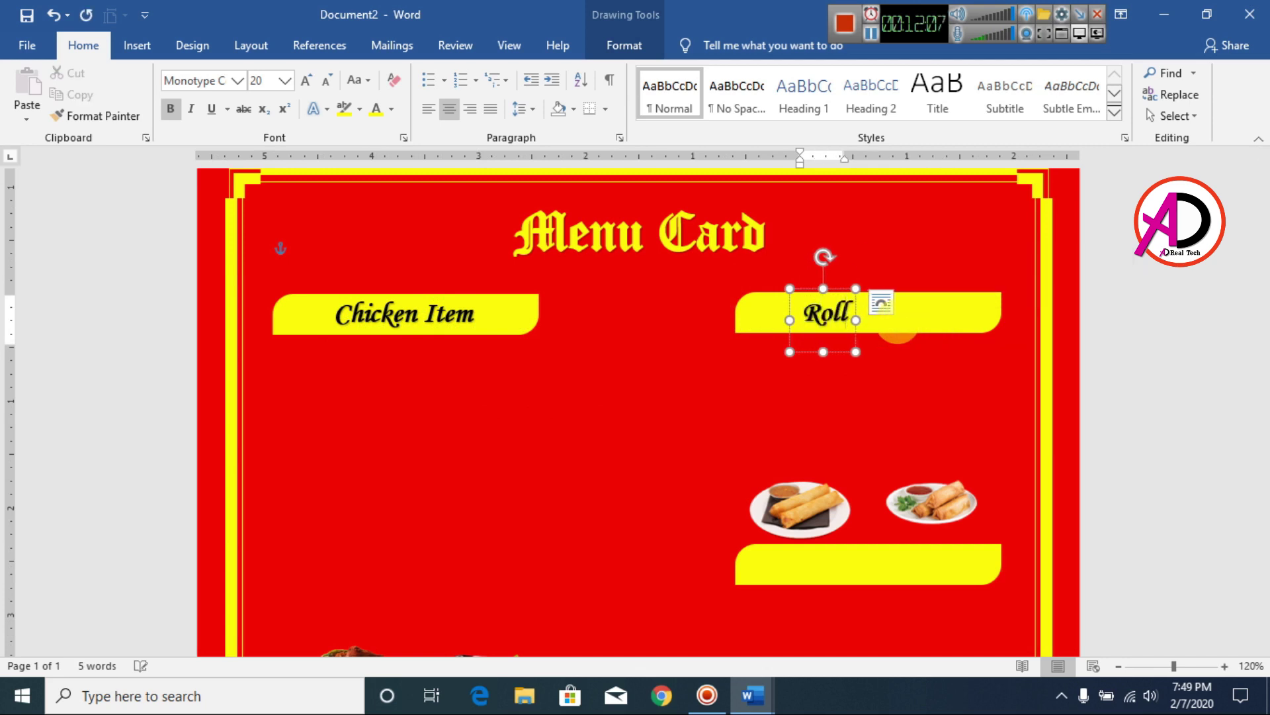
{"action": "left_click_drag", "start_coordinate": [845, 352], "coordinate": [880, 347]}
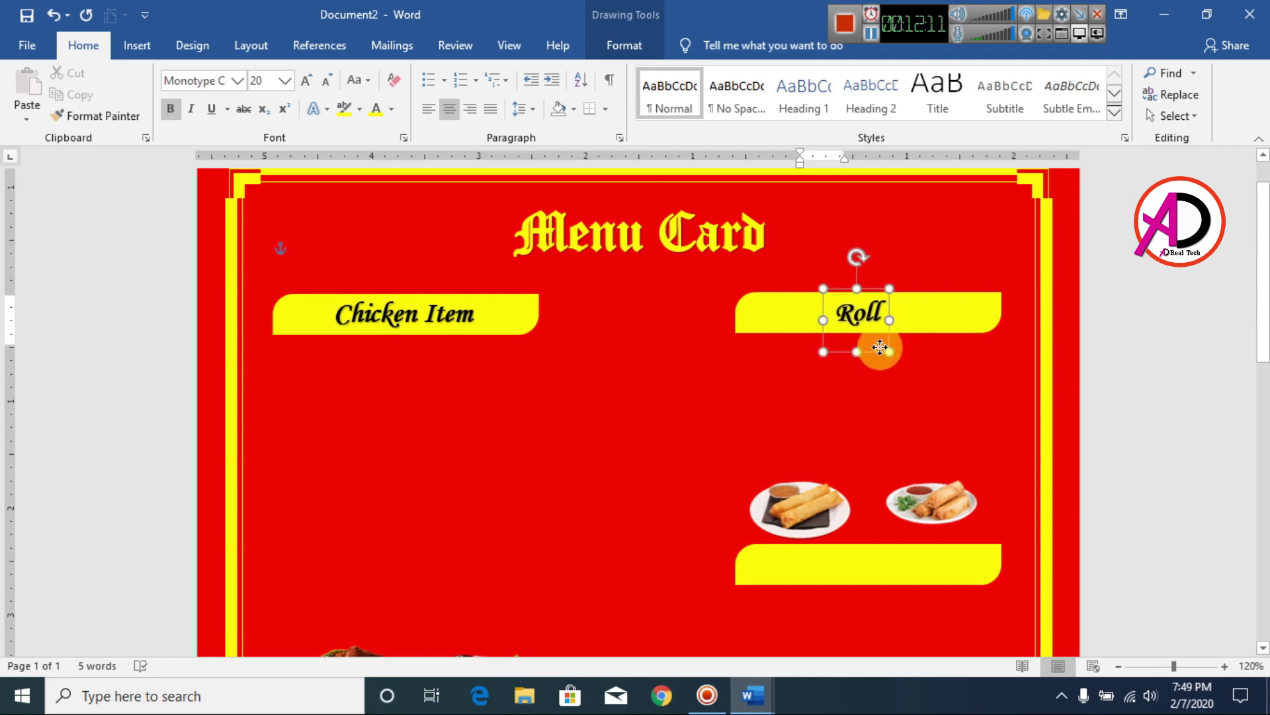
- Copy the "Roll" heading and place the copy on the second left yellow rectangle below the chicken pictures
{"action": "scroll", "coordinate": [821, 414], "scroll_direction": "down", "scroll_amount": 4}
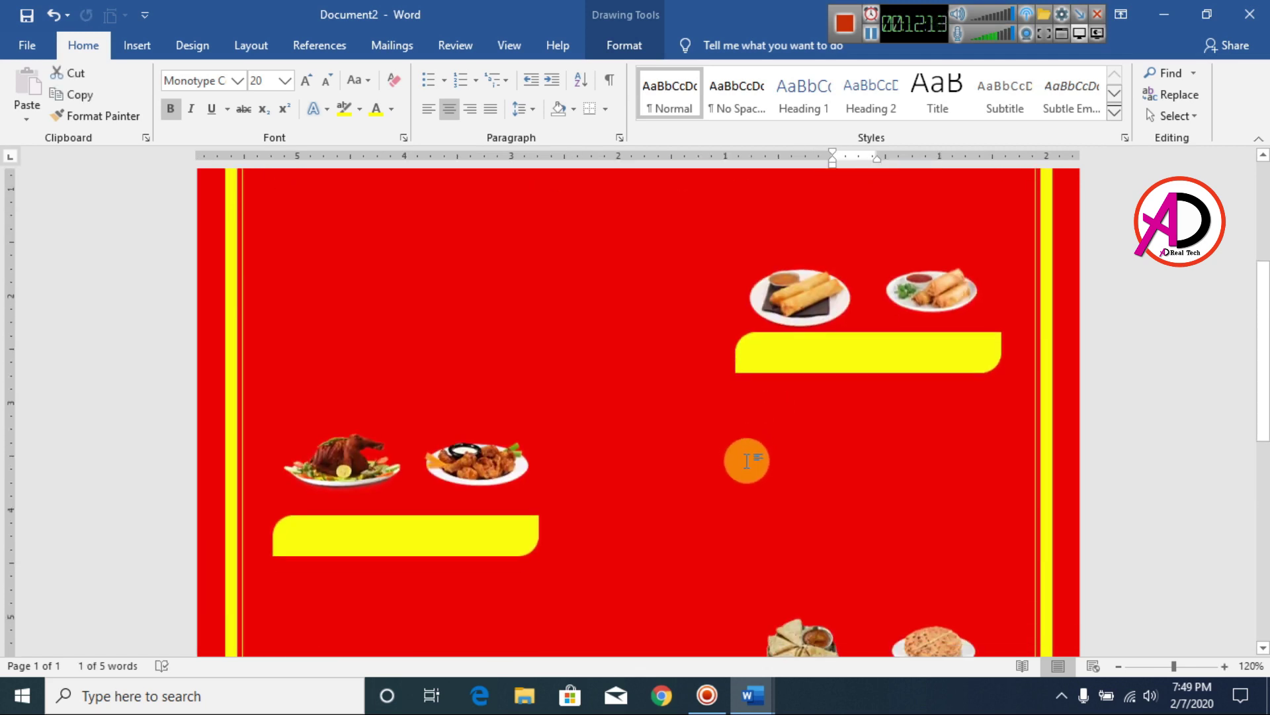
{"action": "scroll", "coordinate": [794, 458], "scroll_direction": "up", "scroll_amount": 4}
{"action": "key", "text": "ctrl+c"}
{"action": "key", "text": "ctrl+v"}
{"action": "left_click_drag", "start_coordinate": [892, 365], "coordinate": [532, 529]}
{"action": "scroll", "coordinate": [548, 361], "scroll_direction": "down", "scroll_amount": 3}
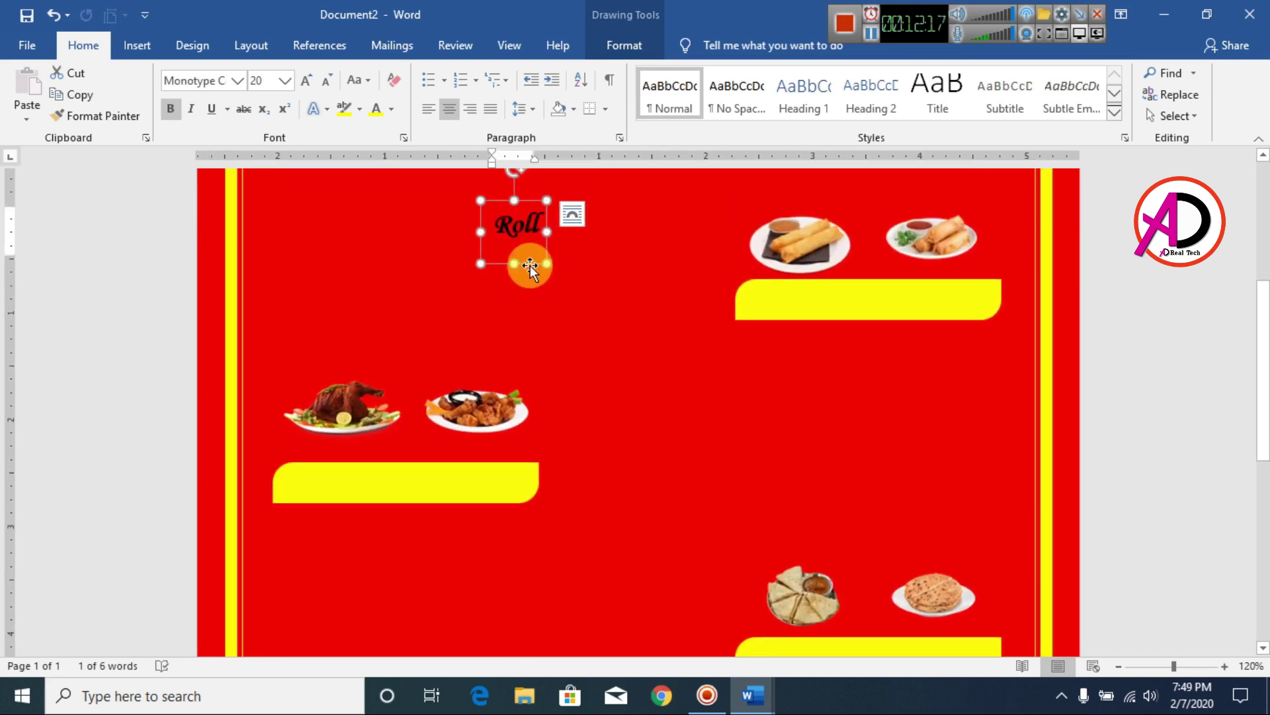
{"action": "left_click_drag", "start_coordinate": [531, 266], "coordinate": [415, 518]}
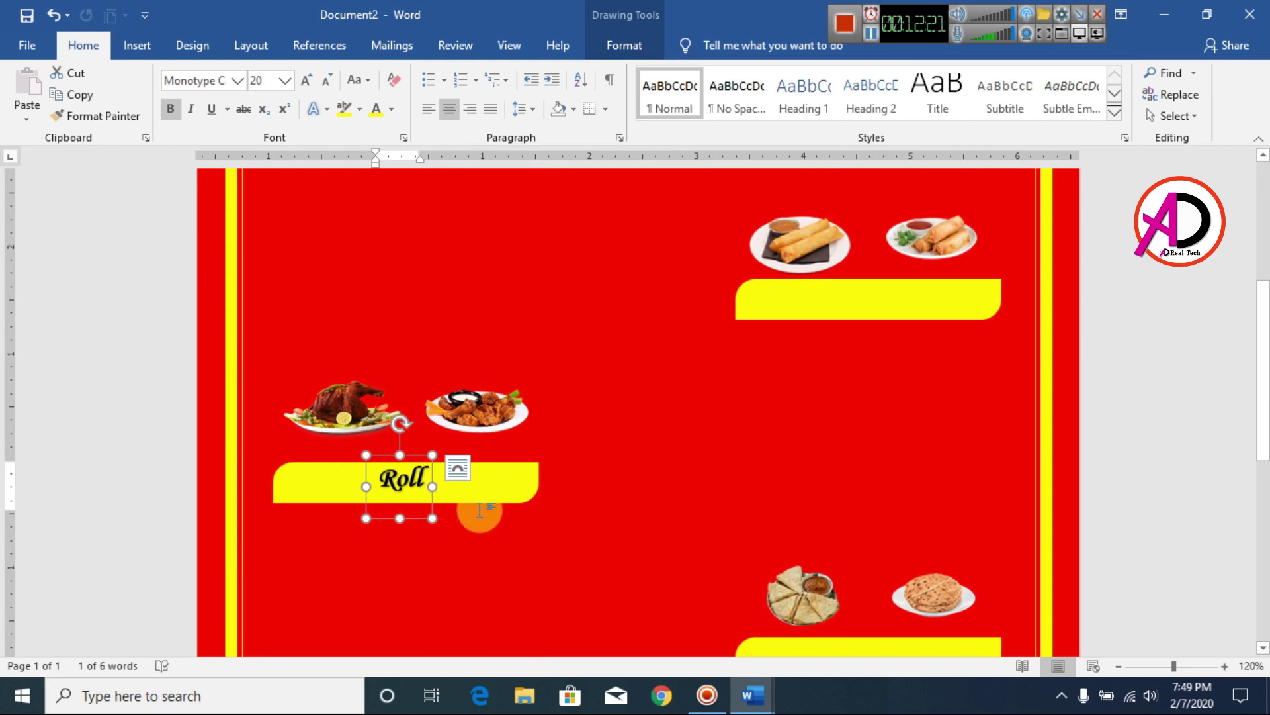
{"action": "left_click", "coordinate": [458, 468]}
{"action": "key", "text": "BackSpace"}
{"action": "key", "text": "ctrl+z"}
- Change the copied heading on the second left rectangle to "Rice" and "Per Plate", separated by two tabs
{"action": "left_click", "coordinate": [427, 482]}
{"action": "key", "text": "BackSpace"}
{"action": "key", "text": "BackSpace"}
{"action": "key", "text": "BackSpace"}
{"action": "type", "text": "ice"}
{"action": "key", "text": "Tab"}
{"action": "key", "text": "Tab"}
{"action": "type", "text": "Per"}
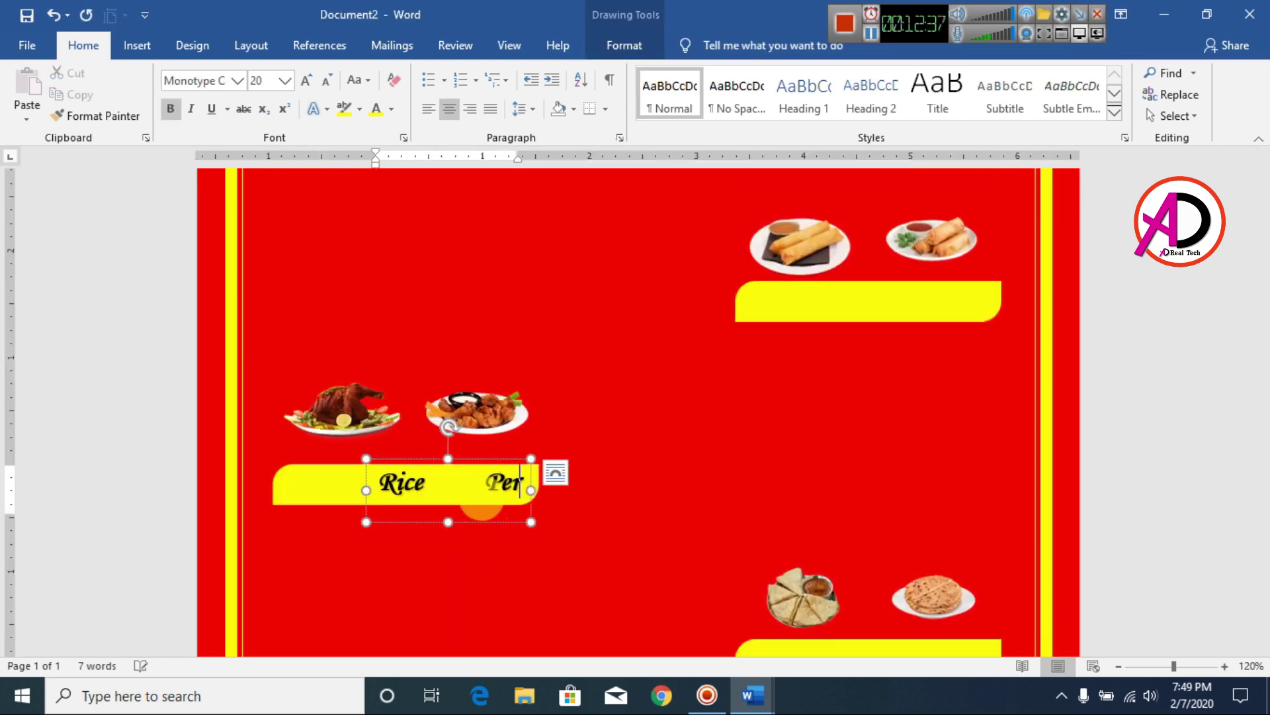
{"action": "type", "text": " Plate"}
- Copy the Rice heading onto the second right yellow rectangle and replace "Rice" with "Roti Item", keeping "Per Plate"
{"action": "left_click_drag", "start_coordinate": [508, 459], "coordinate": [934, 273]}
{"action": "key", "text": "ctrl+d"}
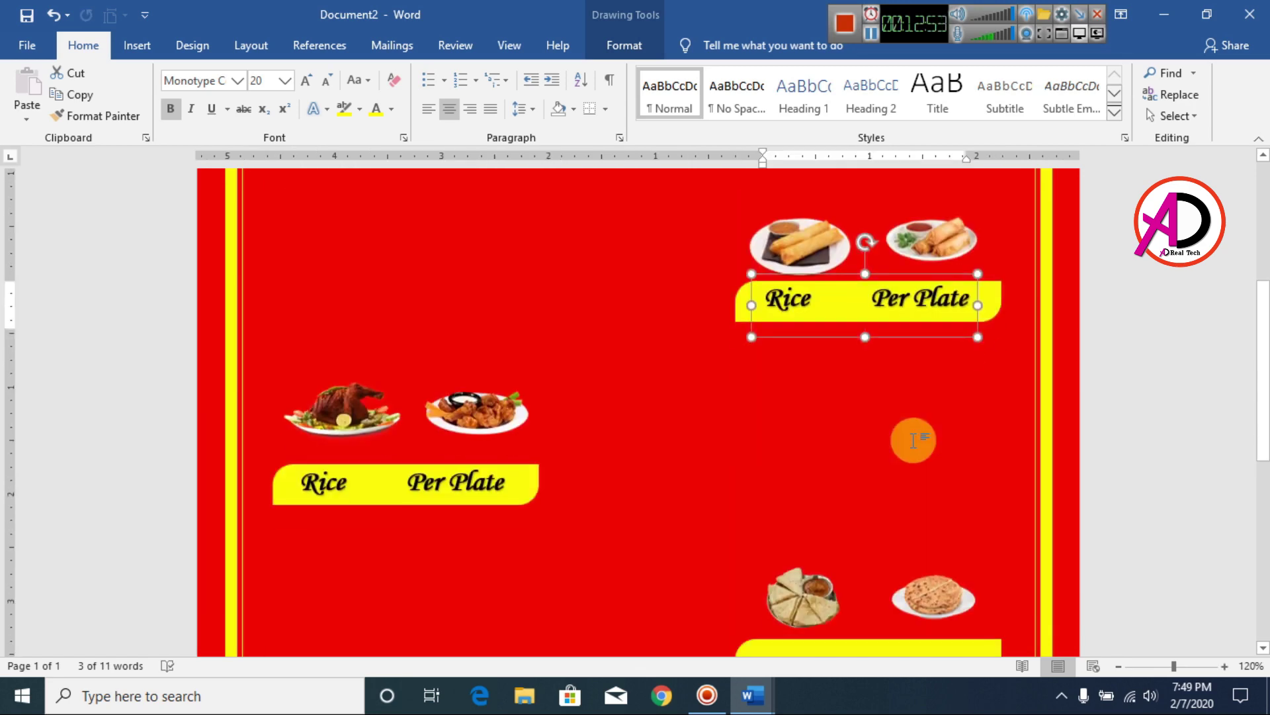
{"action": "type", "text": "Roti Item"}
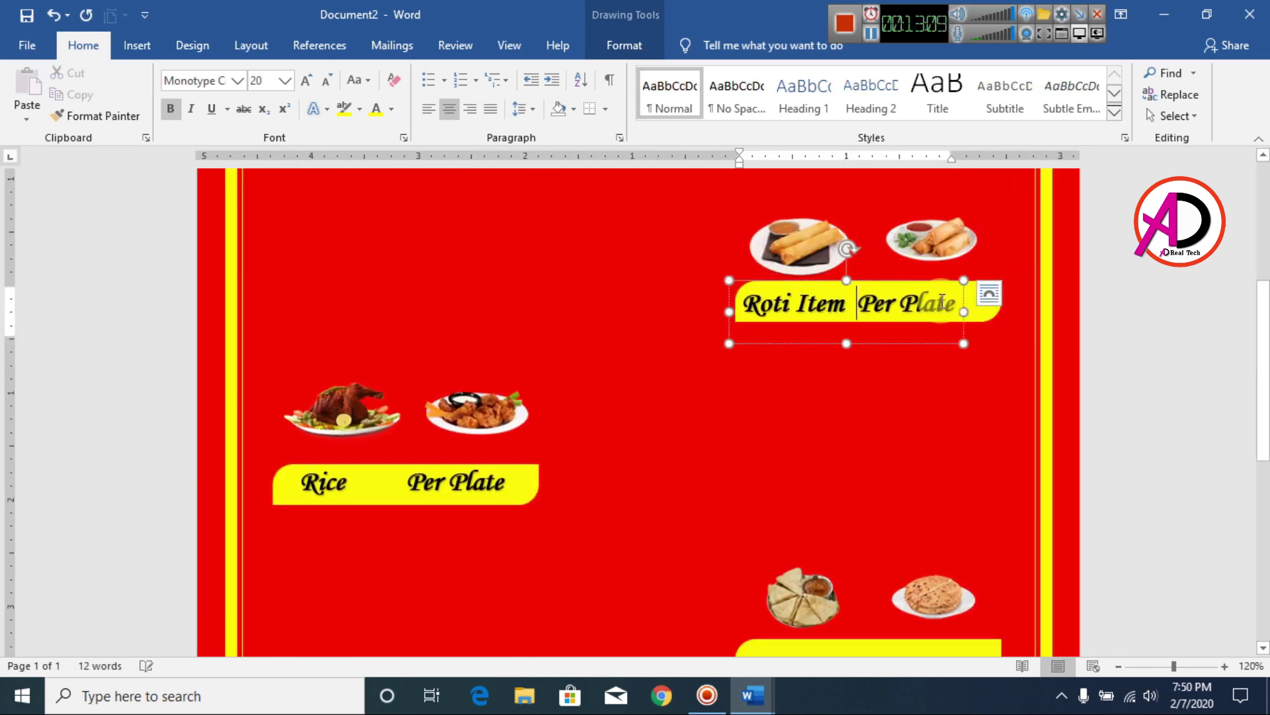
- Copy the "Roti Item" heading to the third right yellow rectangle, change its text to "Chowmin Item" and centre it
{"action": "left_click_drag", "start_coordinate": [939, 341], "coordinate": [953, 638]}
{"action": "left_click", "coordinate": [1028, 591]}
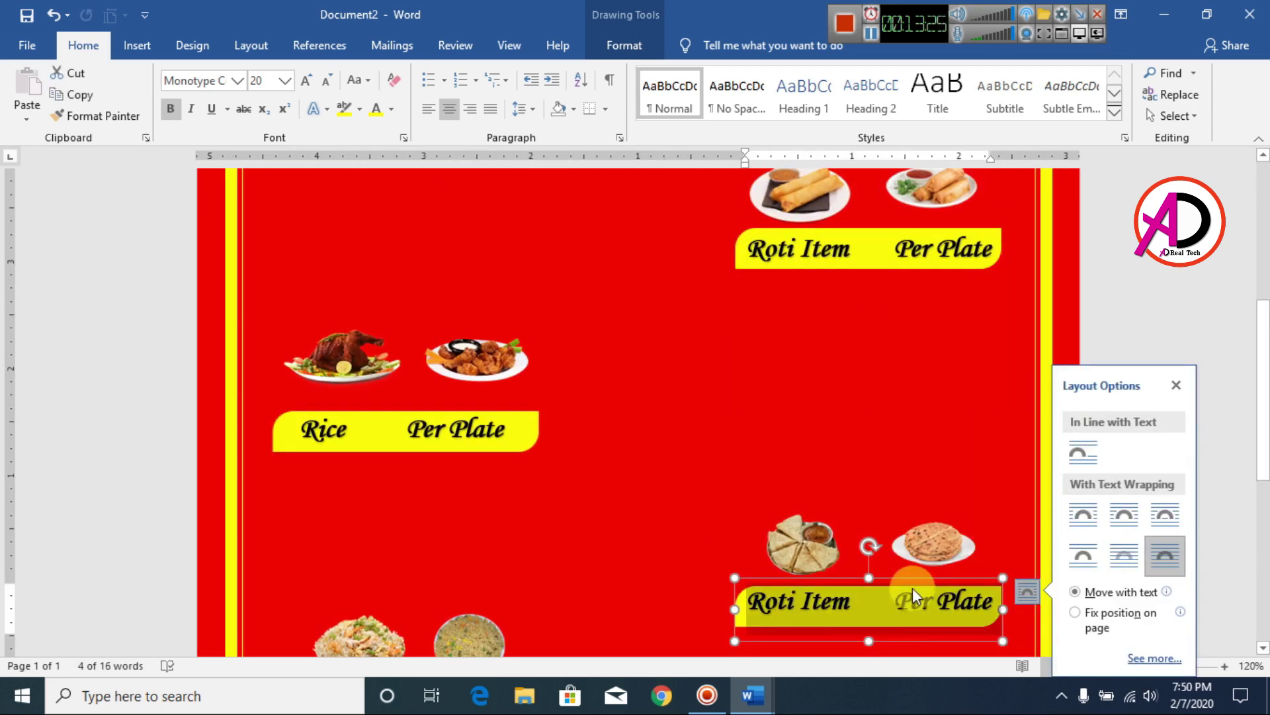
{"action": "type", "text": "Chowmin Item"}
{"action": "left_click_drag", "start_coordinate": [821, 578], "coordinate": [863, 577]}
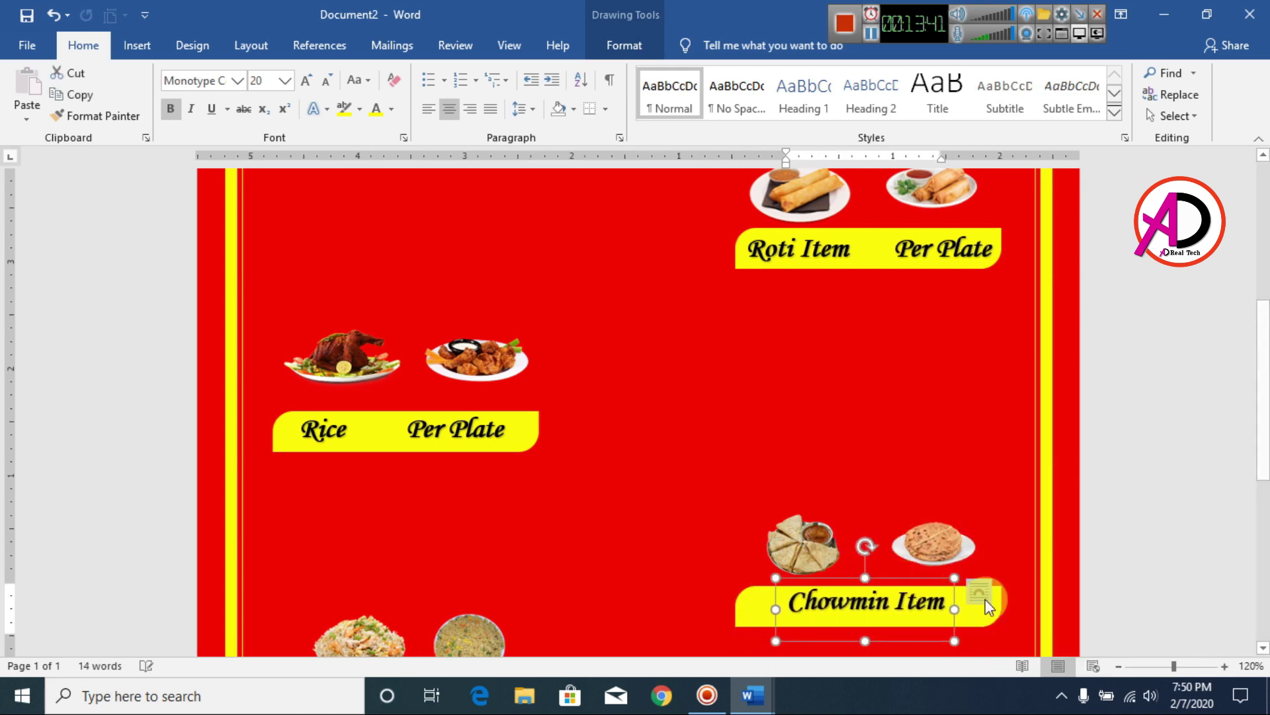
- Duplicate the "Chowmin Item" heading onto the third left yellow rectangle and change the copy to "Mo:Mo Item"
{"action": "scroll", "coordinate": [986, 597], "scroll_direction": "down", "scroll_amount": 6}
{"action": "key", "text": "ctrl+d"}
{"action": "left_click_drag", "start_coordinate": [923, 229], "coordinate": [498, 315]}
{"action": "type", "text": "Mo:Mo Item"}
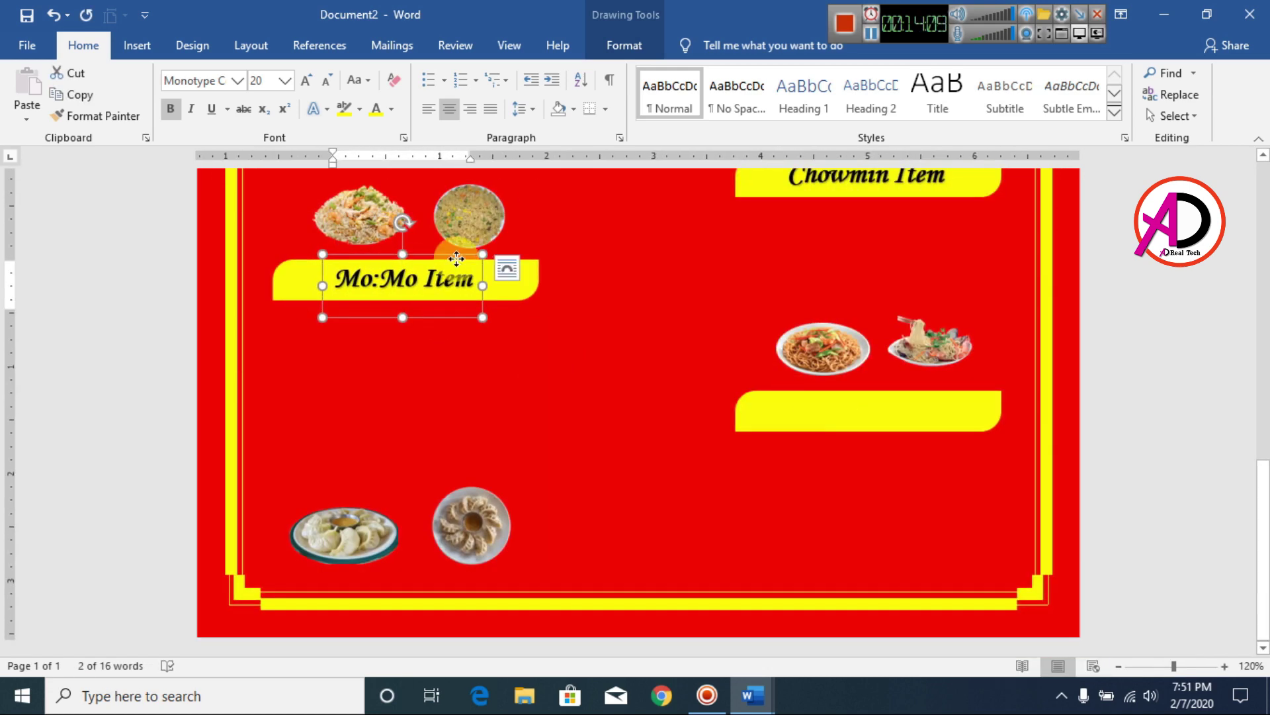
- Duplicate the "Mo:Mo Item" heading onto the lowest right yellow rectangle and change the copy to "Veg Curry Item"
{"action": "left_click_drag", "start_coordinate": [443, 314], "coordinate": [921, 447]}
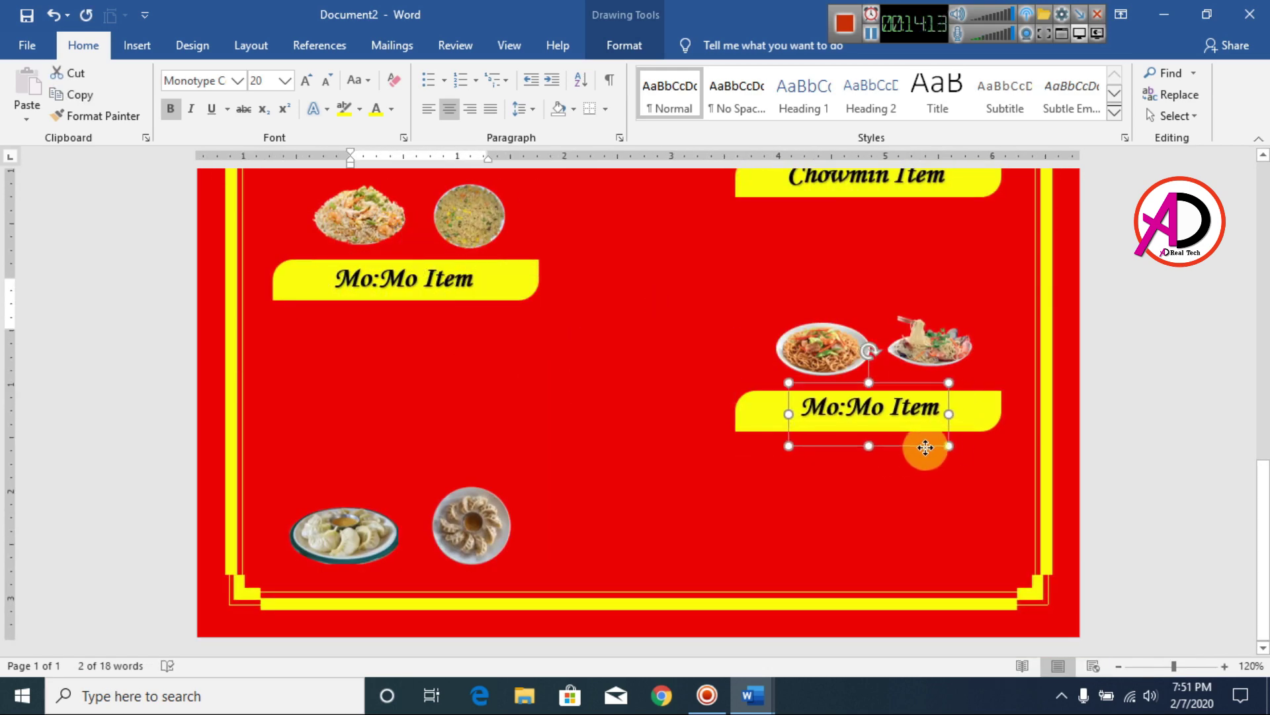
{"action": "triple_click", "coordinate": [896, 445]}
{"action": "type", "text": "Veg Curry Item"}
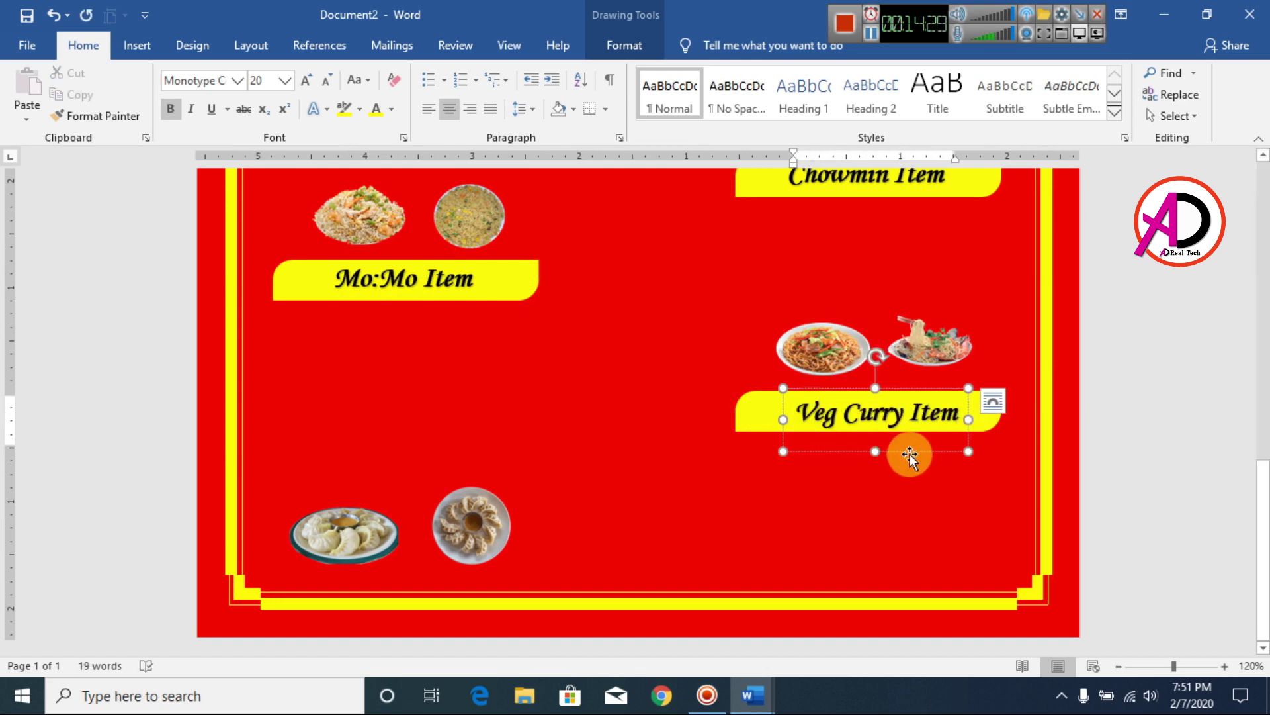
{"action": "left_click", "coordinate": [943, 460]}
- Draw a text box about 2.56" wide and 2.67" high between the Chicken Item heading and its food pictures
{"action": "scroll", "coordinate": [770, 397], "scroll_direction": "up", "scroll_amount": 15}
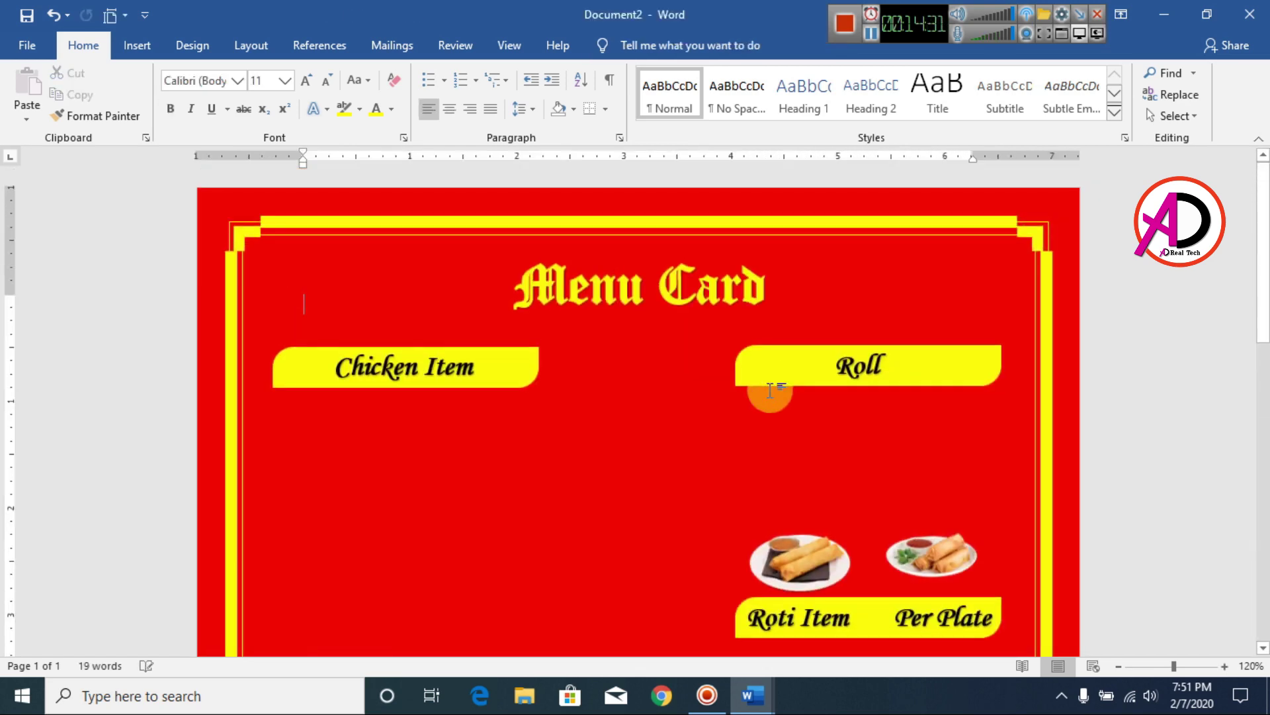
{"action": "scroll", "coordinate": [752, 450], "scroll_direction": "down", "scroll_amount": 7}
{"action": "scroll", "coordinate": [604, 420], "scroll_direction": "up", "scroll_amount": 7}
{"action": "scroll", "coordinate": [569, 419], "scroll_direction": "down", "scroll_amount": 5}
{"action": "scroll", "coordinate": [470, 329], "scroll_direction": "up", "scroll_amount": 5}
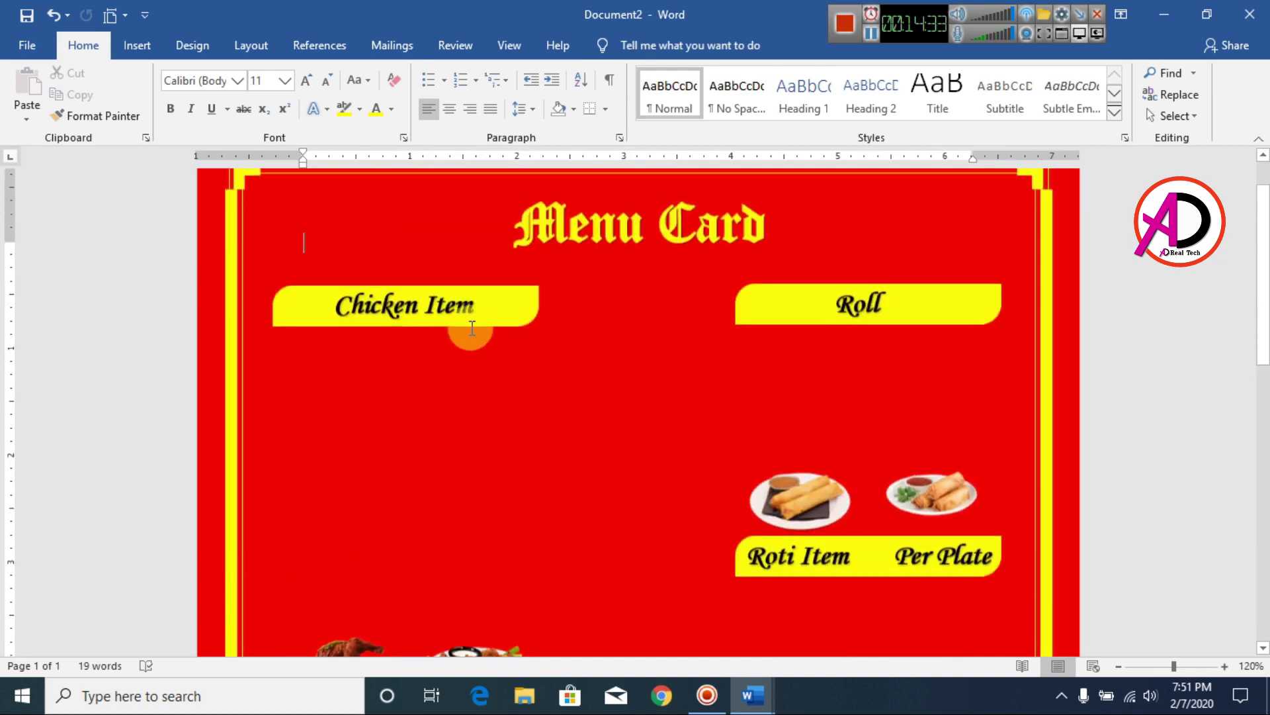
{"action": "scroll", "coordinate": [498, 390], "scroll_direction": "down", "scroll_amount": 7}
{"action": "scroll", "coordinate": [498, 390], "scroll_direction": "up", "scroll_amount": 5}
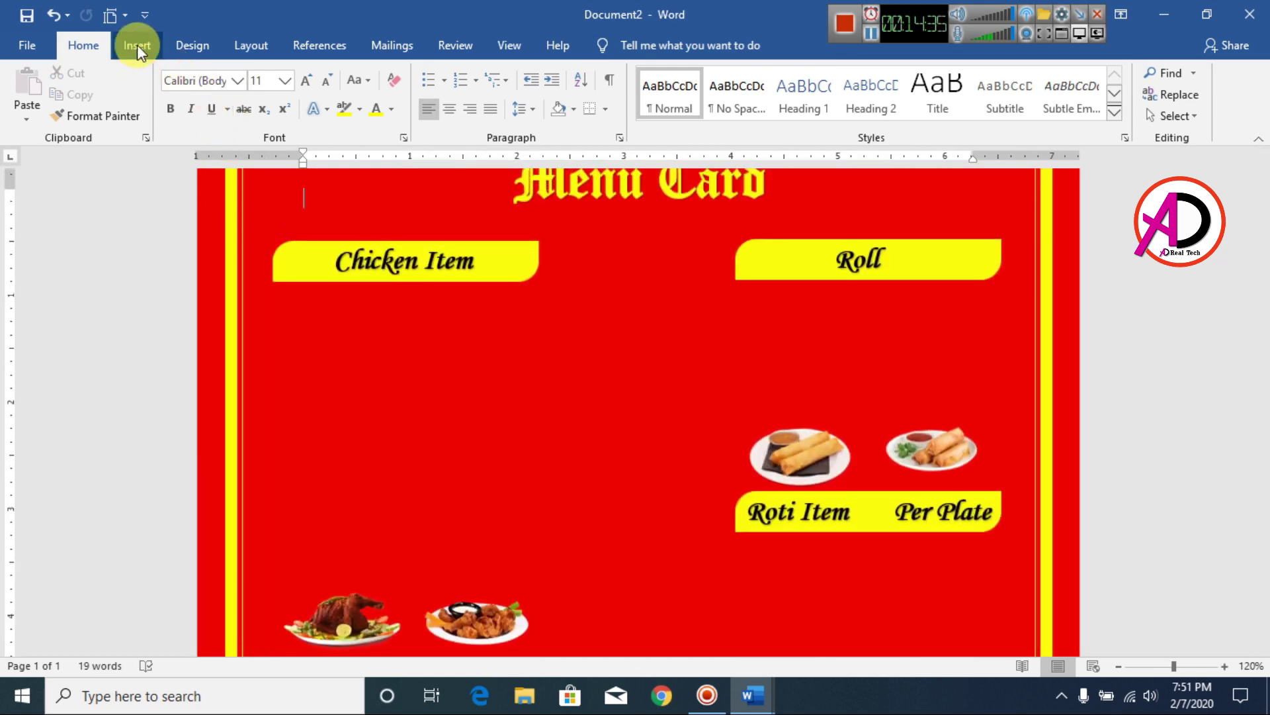
{"action": "left_click", "coordinate": [137, 45]}
{"action": "left_click", "coordinate": [214, 120]}
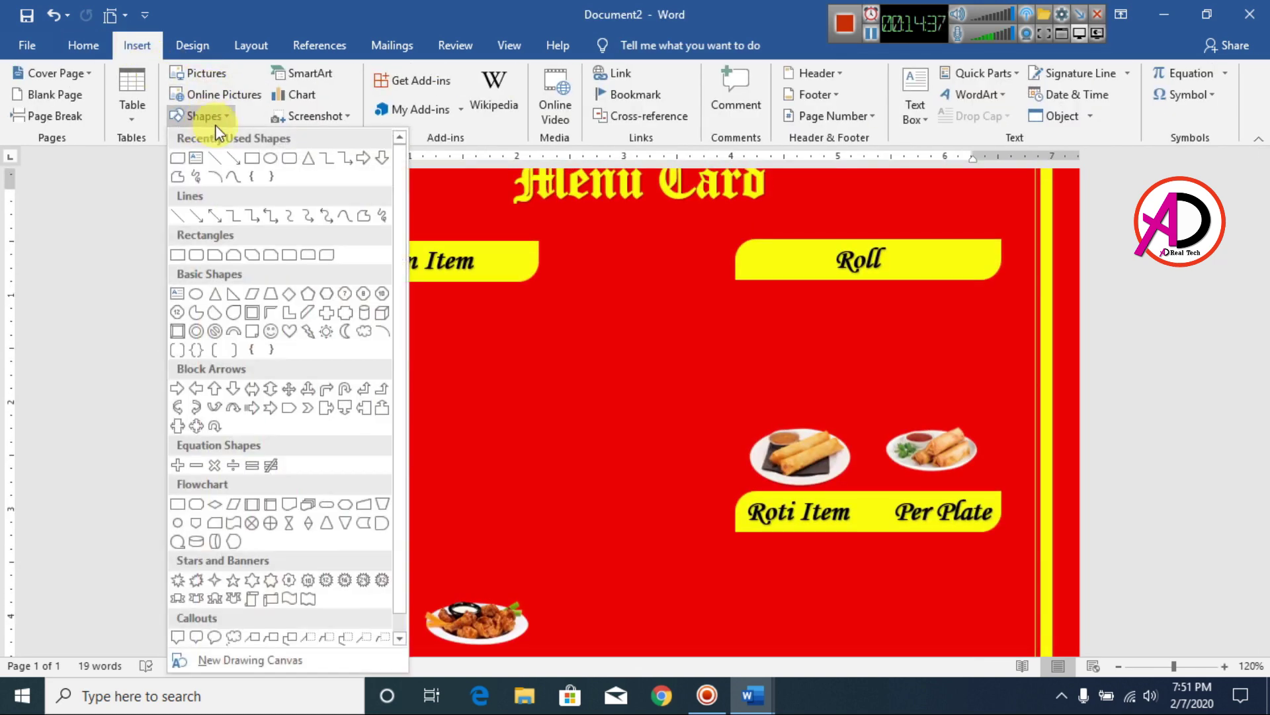
{"action": "left_click", "coordinate": [197, 158]}
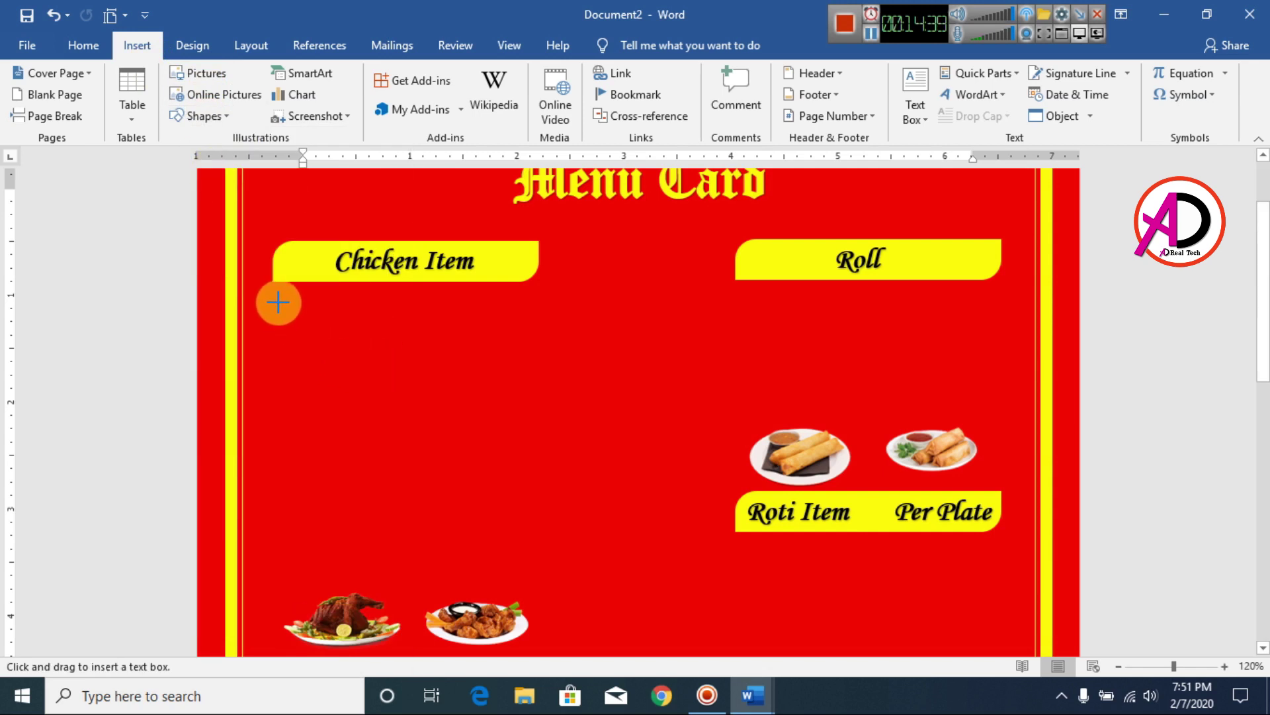
{"action": "left_click_drag", "start_coordinate": [277, 298], "coordinate": [534, 542]}
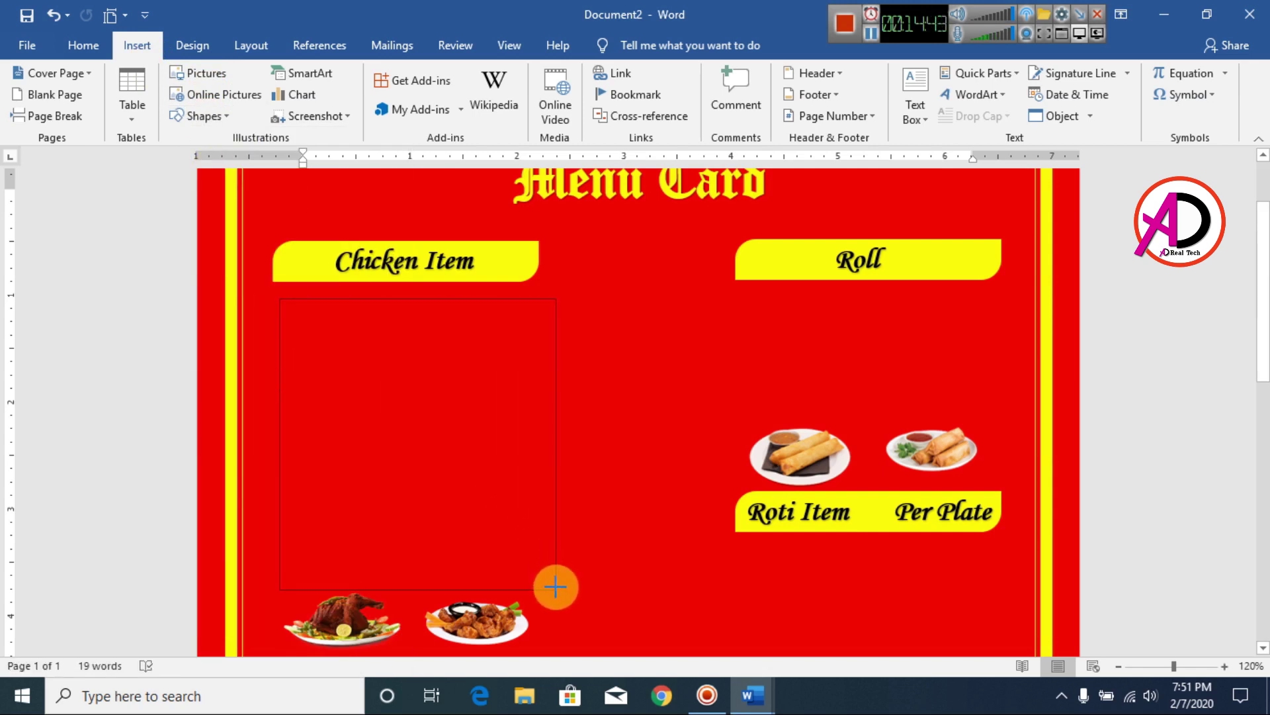
{"action": "left_click_drag", "start_coordinate": [553, 583], "coordinate": [553, 584]}
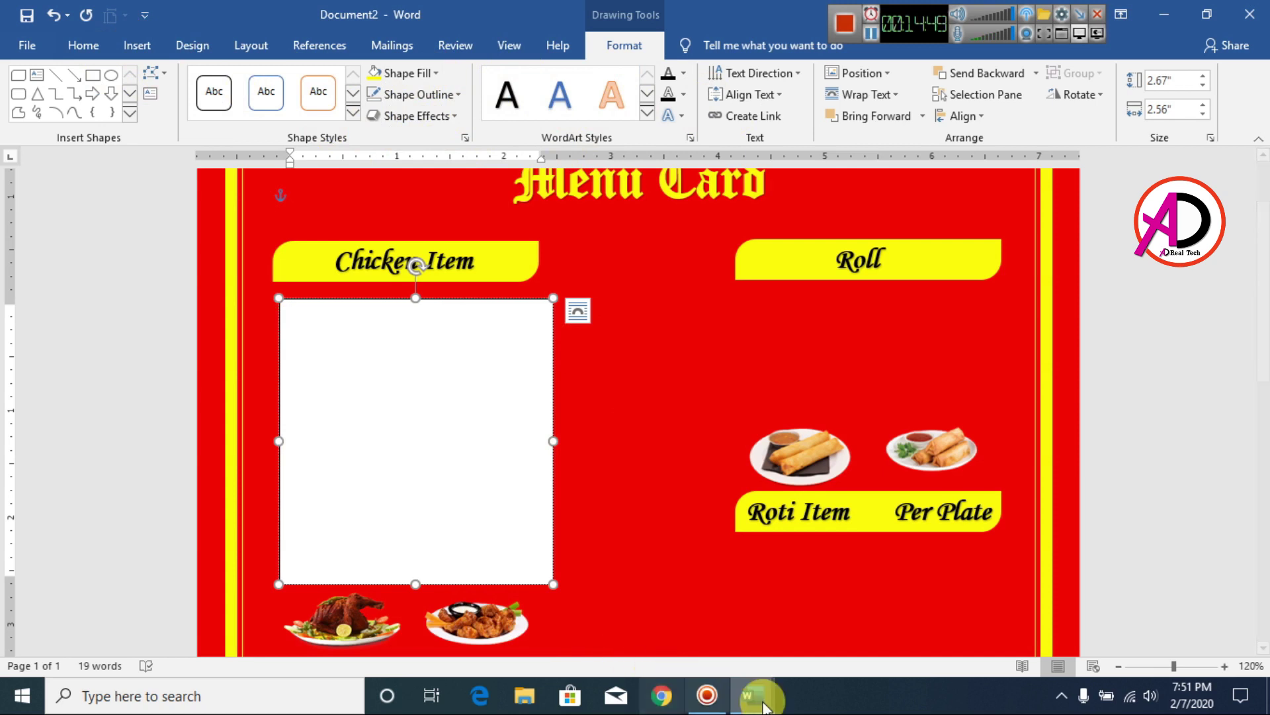
- Remove the fill and outline from the text box below the Chicken Item heading
{"action": "left_click", "coordinate": [403, 74]}
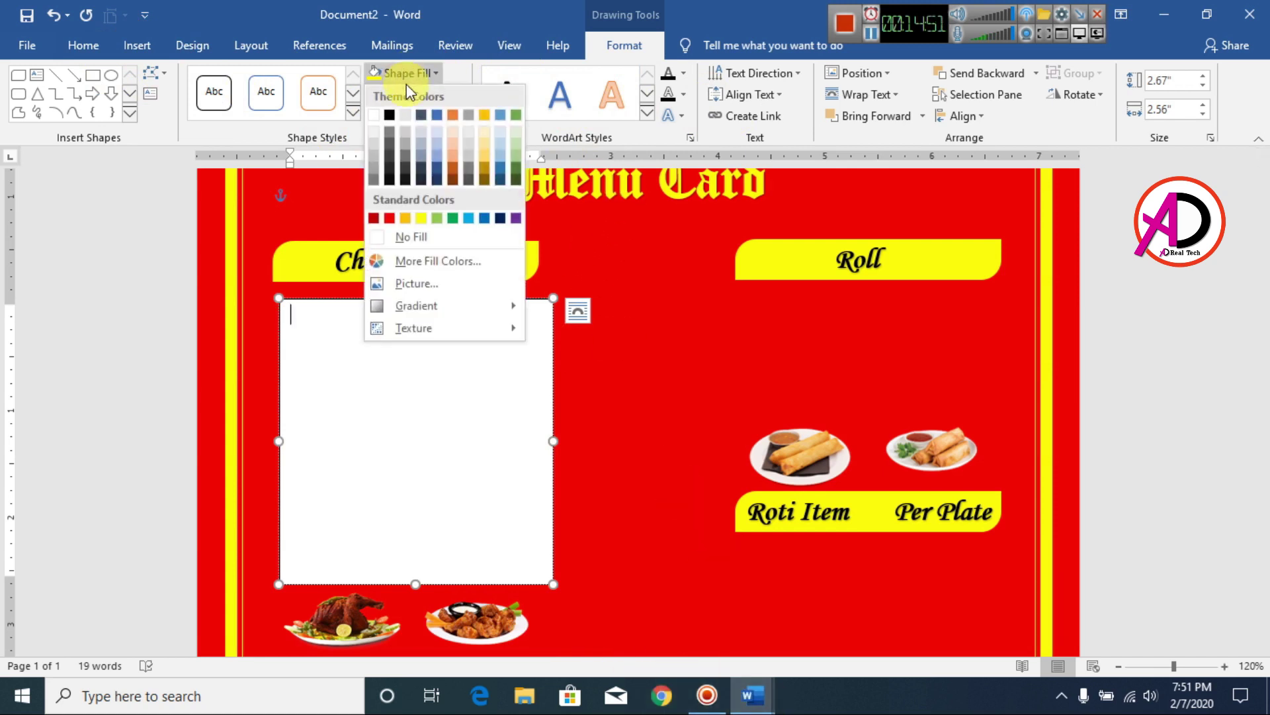
{"action": "left_click", "coordinate": [428, 242]}
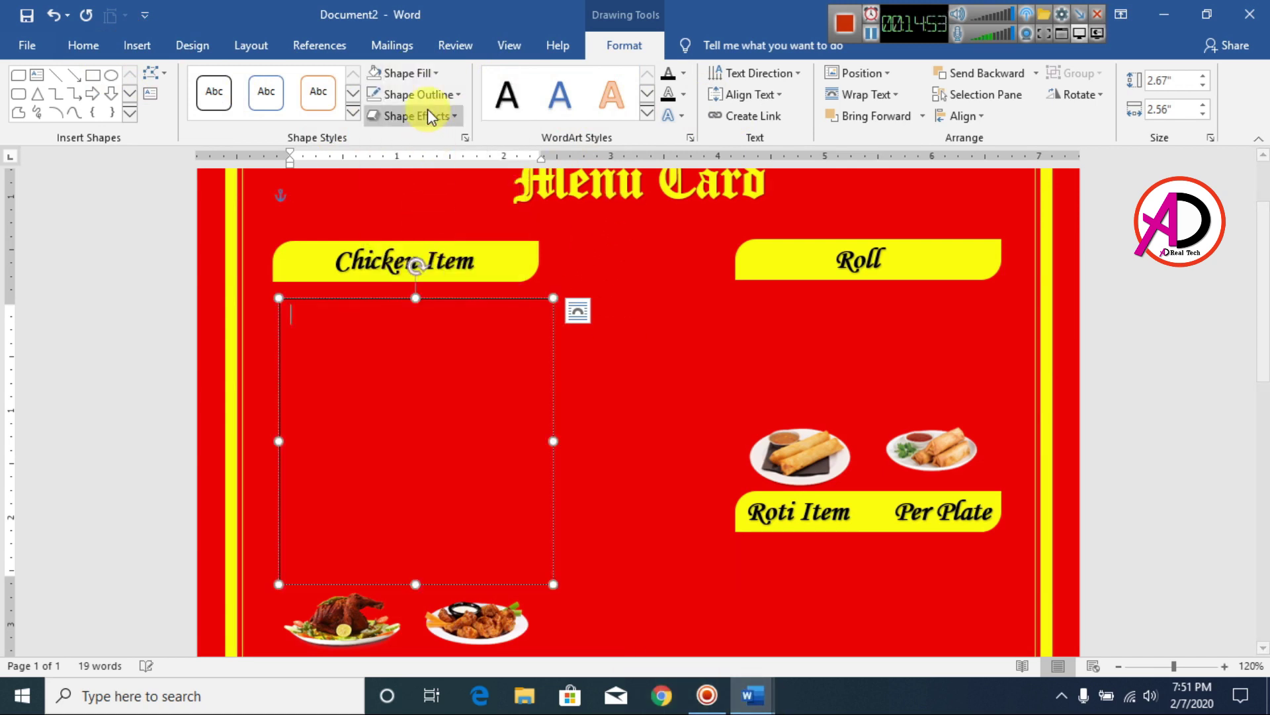
{"action": "left_click", "coordinate": [422, 94]}
{"action": "left_click", "coordinate": [428, 261]}
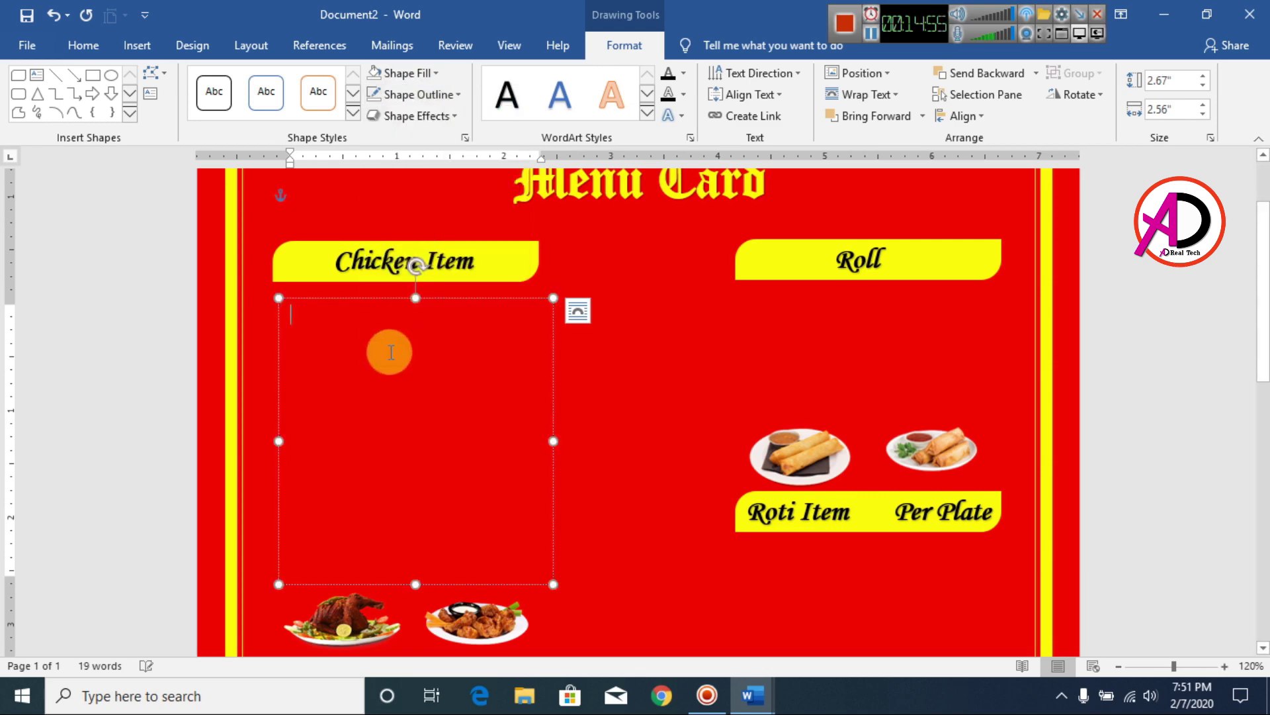
- Paste the chicken dishes and prices from the Menu Item document into the text box, widening and repositioning it so each price fits beside its dish
{"action": "mouse_move", "coordinate": [754, 694]}
{"action": "left_click", "coordinate": [680, 614]}
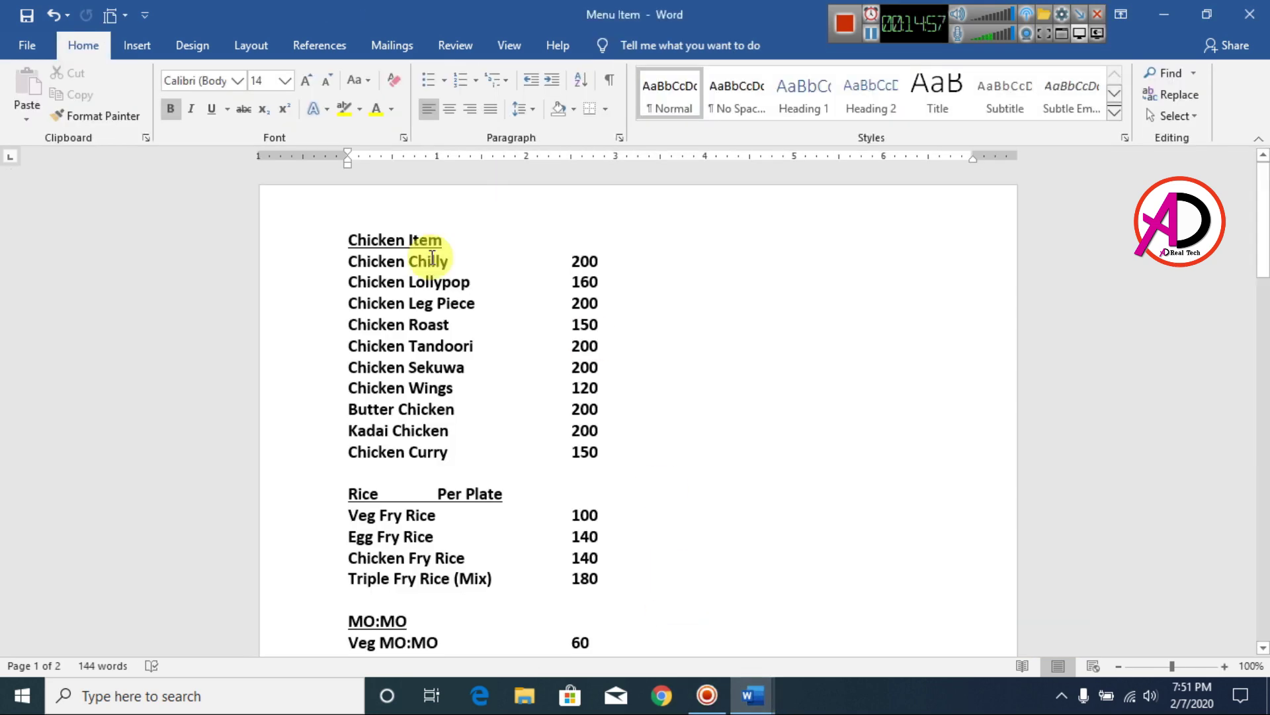
{"action": "left_click_drag", "start_coordinate": [349, 259], "coordinate": [594, 454]}
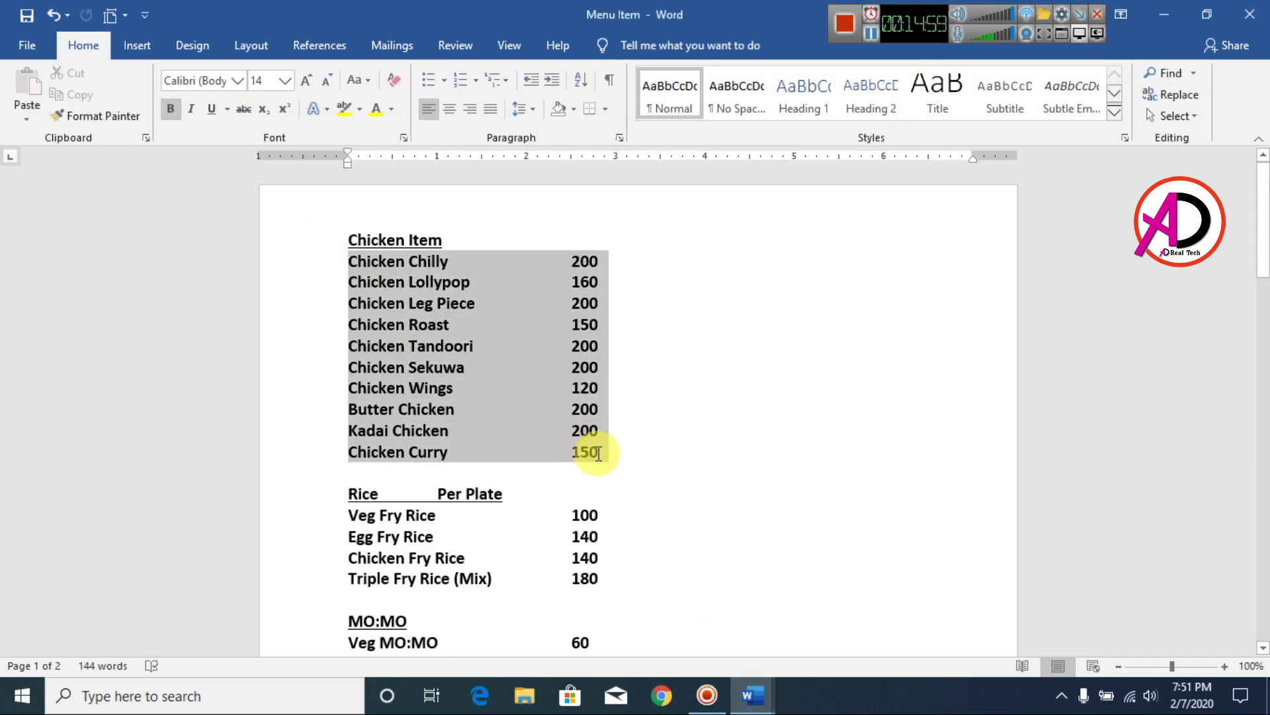
{"action": "key", "text": "ctrl+c"}
{"action": "key", "text": "alt+Tab"}
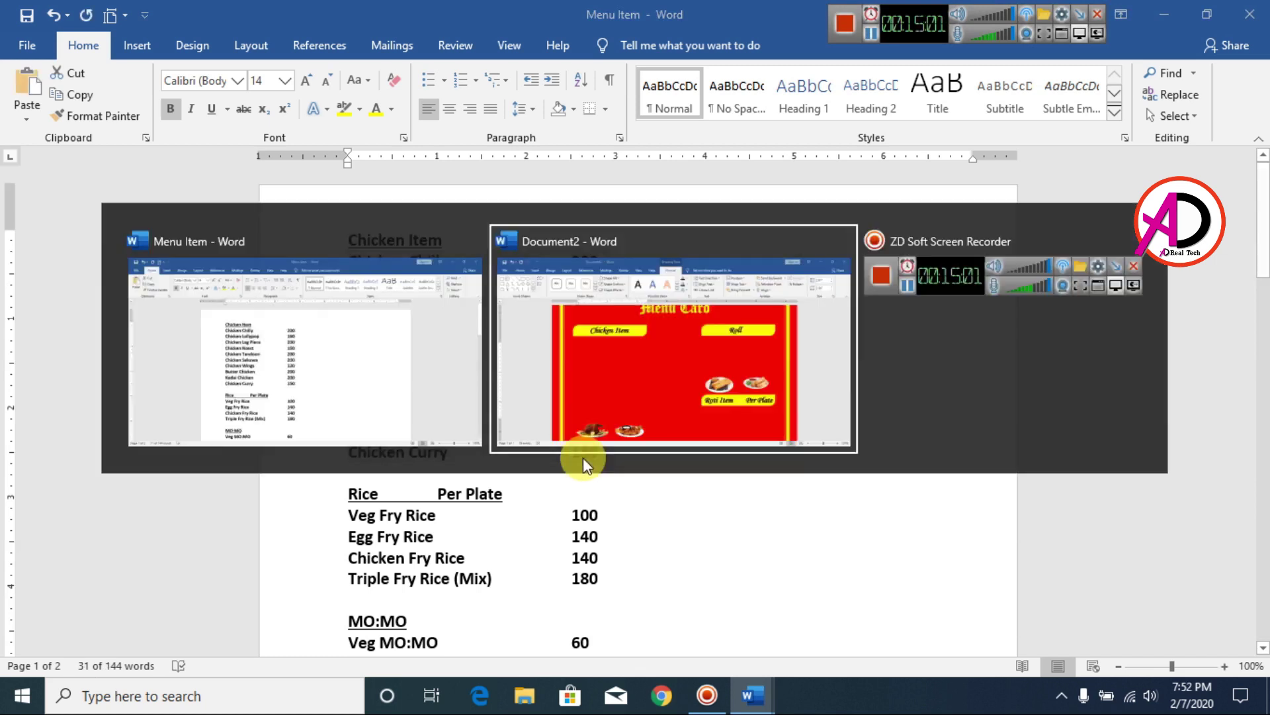
{"action": "left_click", "coordinate": [425, 332]}
{"action": "key", "text": "ctrl+v"}
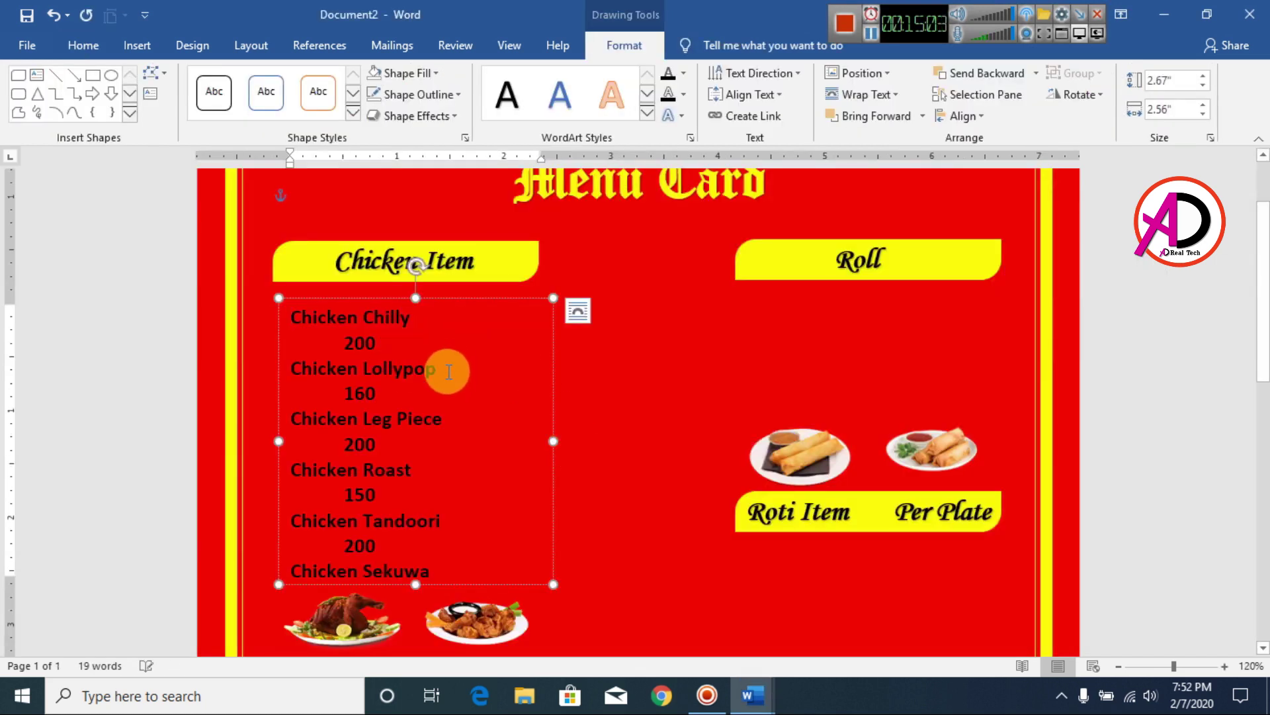
{"action": "key", "text": "ctrl"}
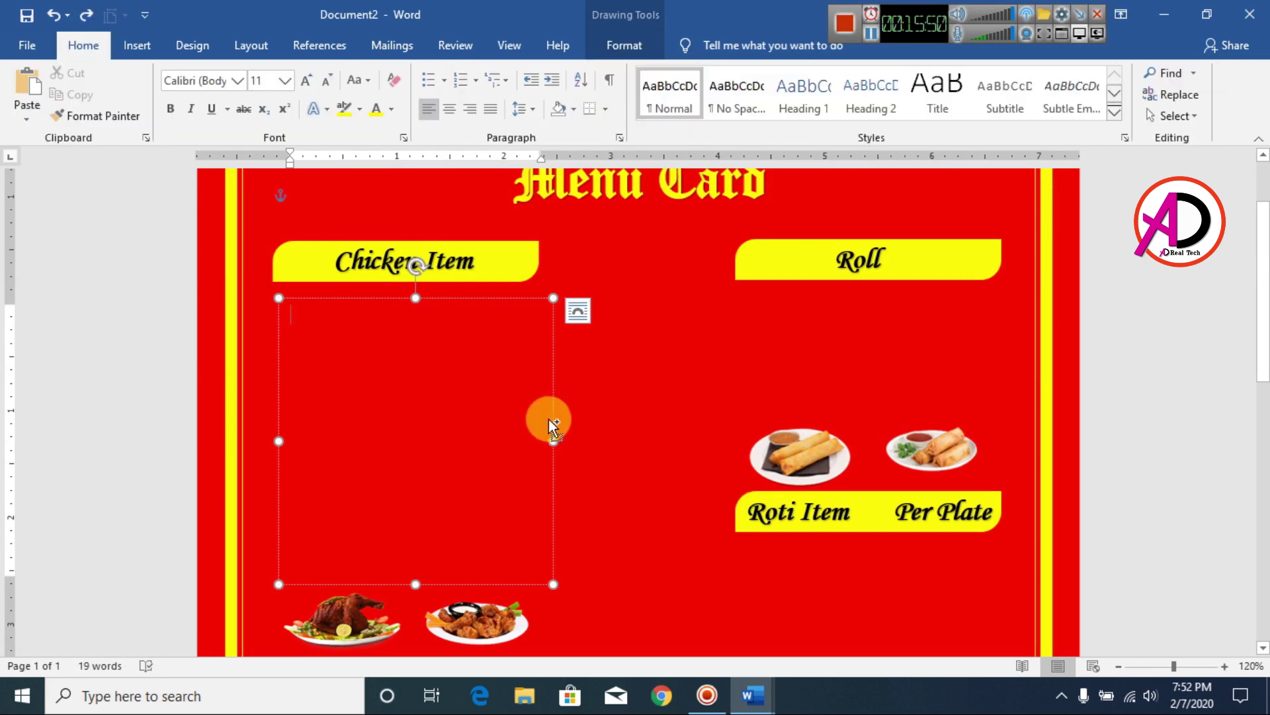
{"action": "key", "text": "ctrl+v"}
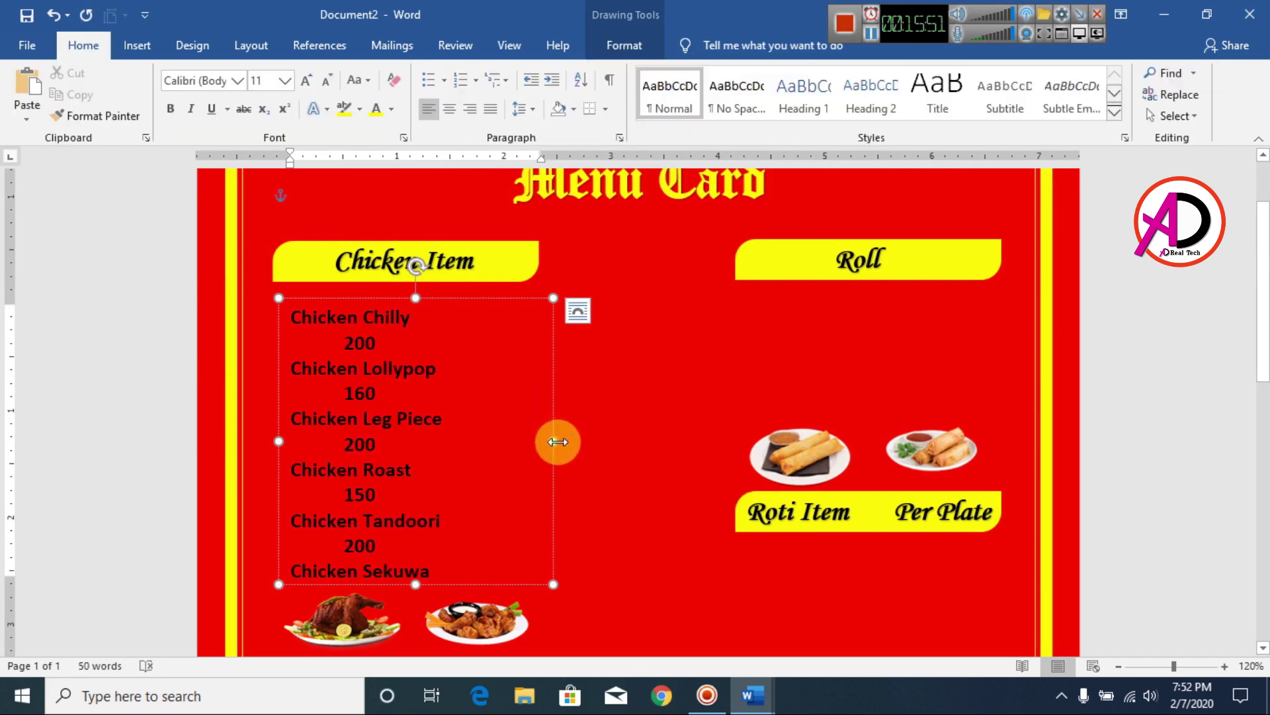
{"action": "left_click_drag", "start_coordinate": [558, 441], "coordinate": [604, 440]}
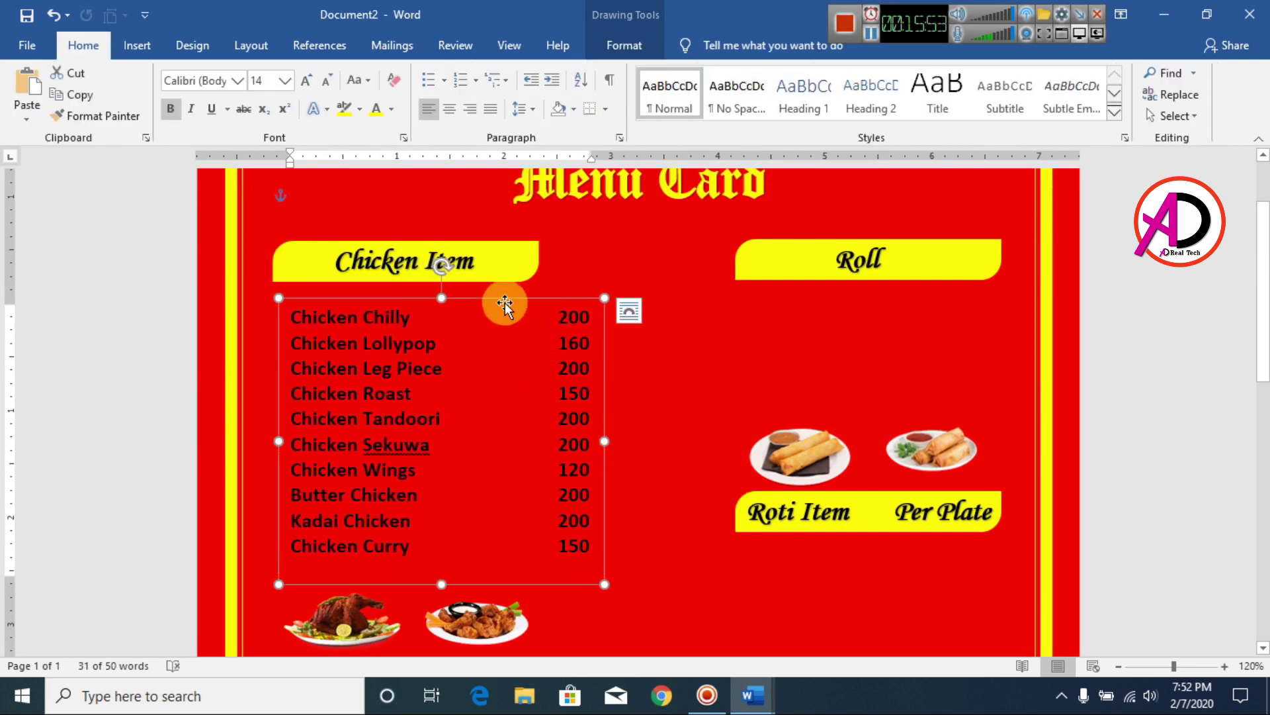
{"action": "left_click_drag", "start_coordinate": [496, 295], "coordinate": [477, 289]}
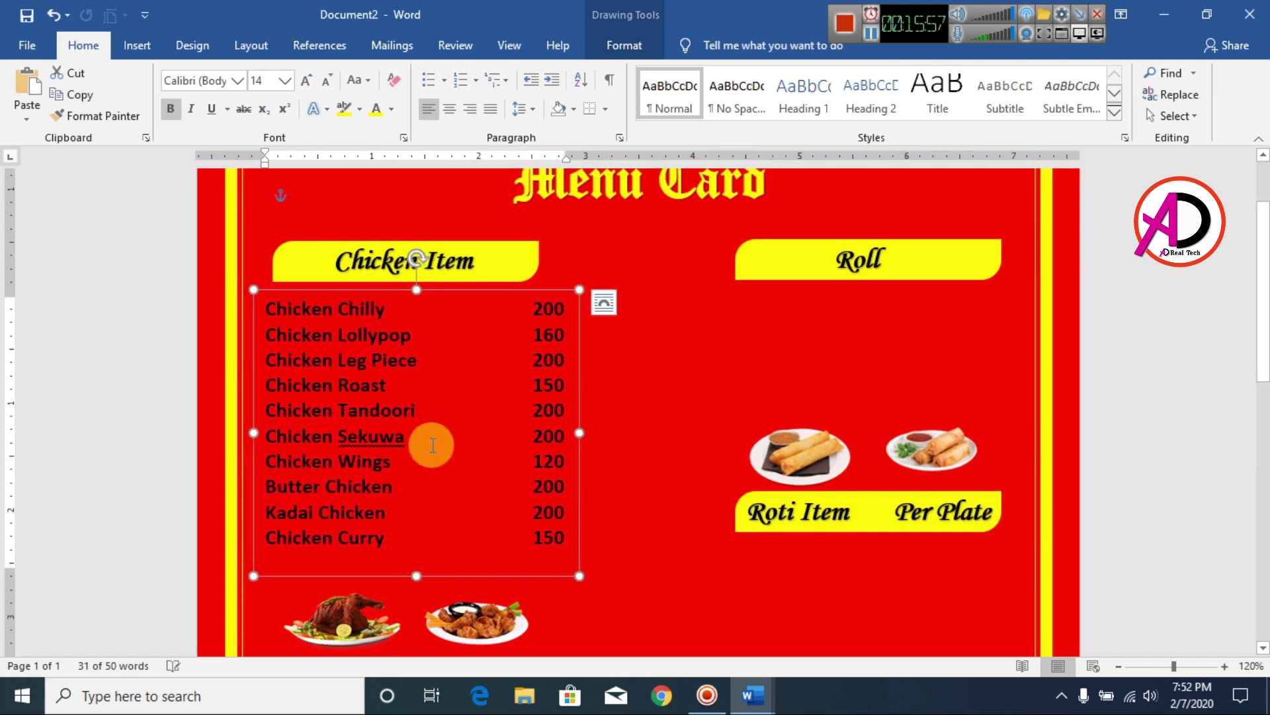
- Change the font colour of the whole chicken dish list to white
{"action": "key", "text": "ctrl+a"}
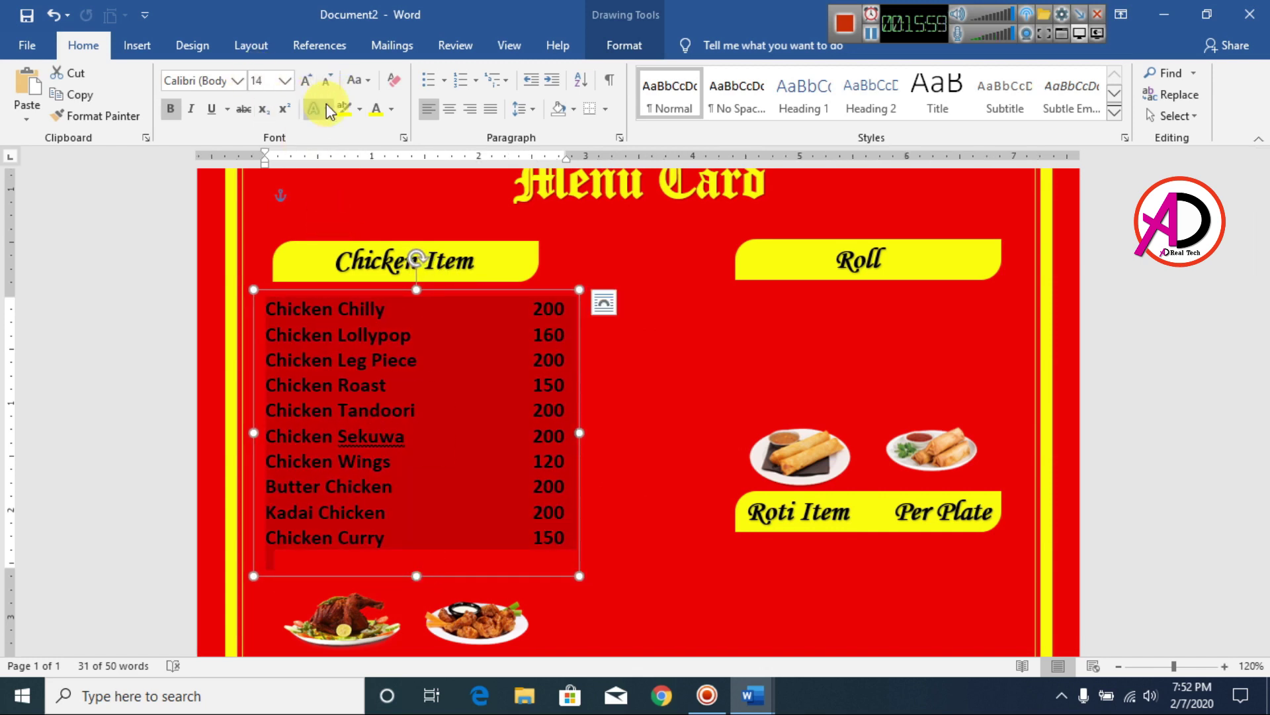
{"action": "left_click", "coordinate": [392, 110]}
{"action": "left_click", "coordinate": [379, 208]}
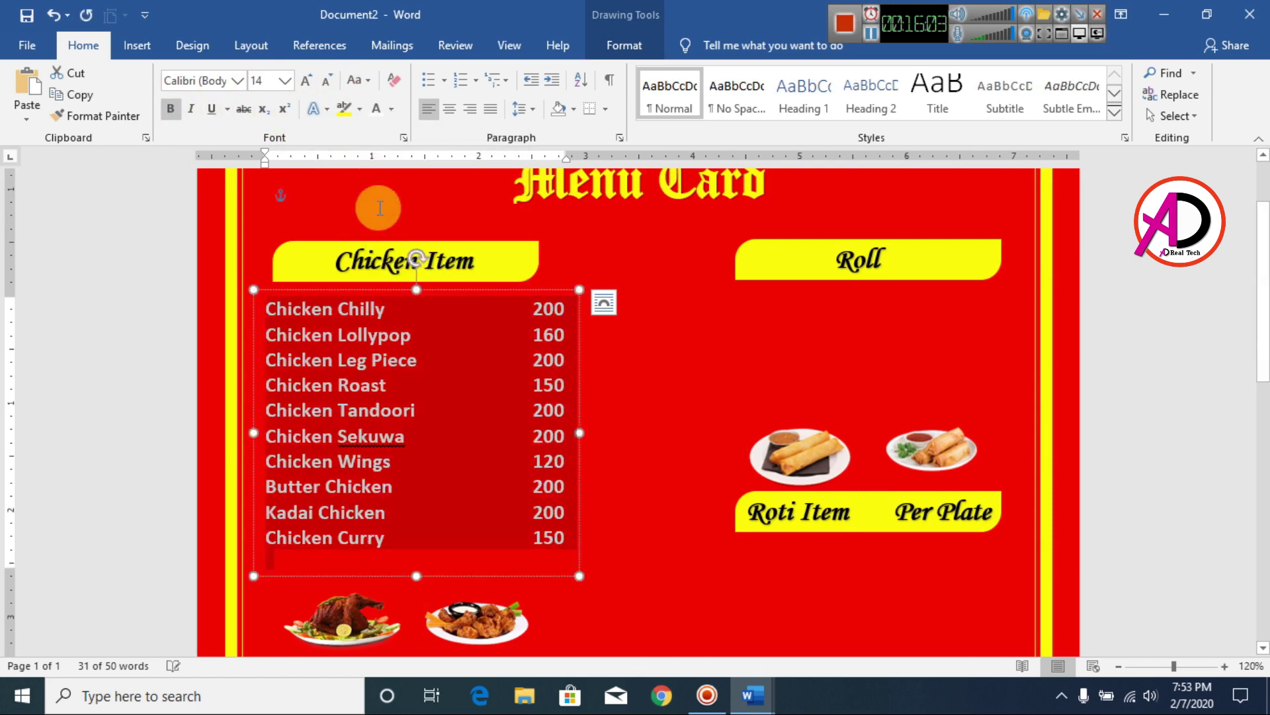
{"action": "left_click", "coordinate": [535, 487]}
- Duplicate the chicken list's text box and place the copy below the Roll heading
{"action": "scroll", "coordinate": [562, 483], "scroll_direction": "down", "scroll_amount": 4}
{"action": "scroll", "coordinate": [523, 471], "scroll_direction": "up", "scroll_amount": 3}
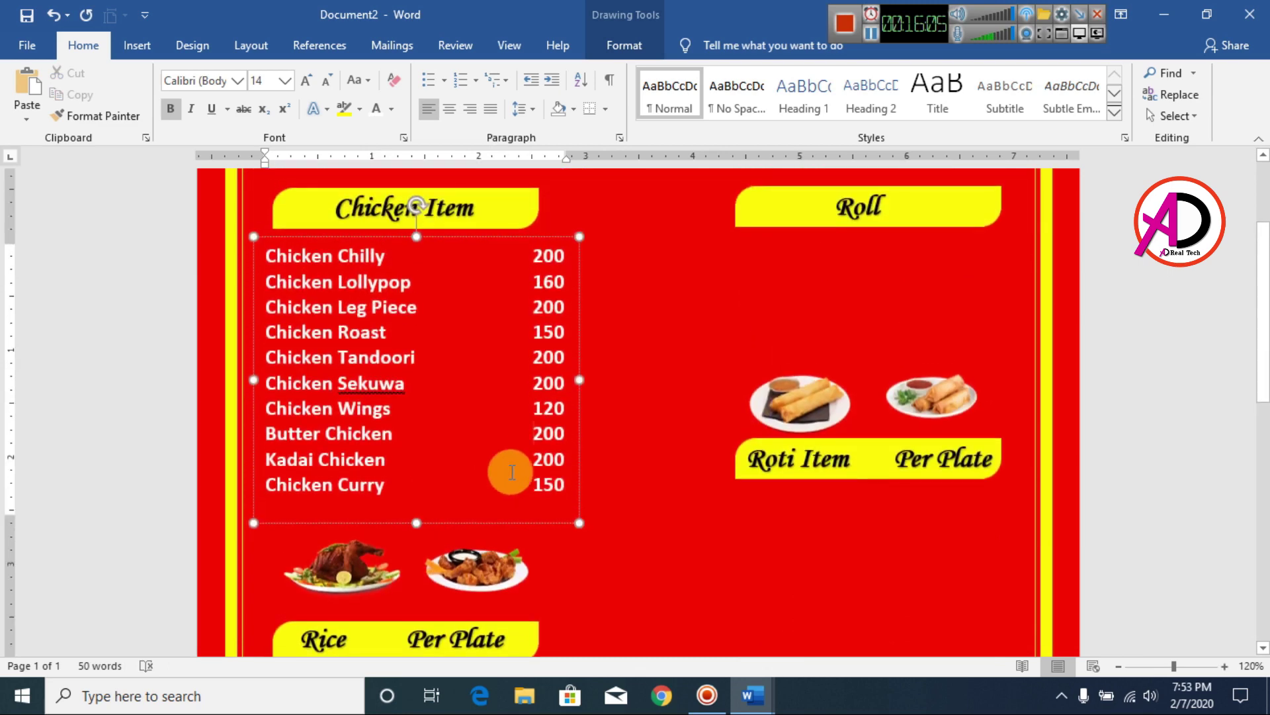
{"action": "left_click", "coordinate": [481, 237]}
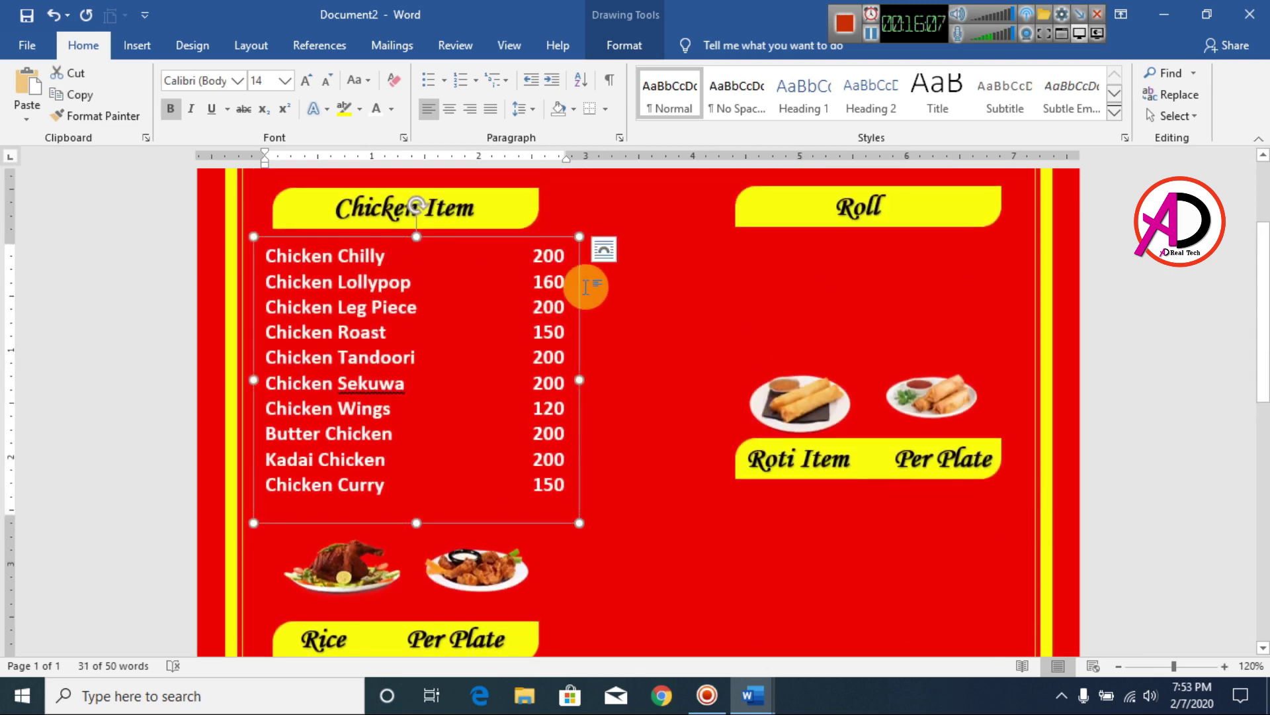
{"action": "left_click_drag", "start_coordinate": [505, 241], "coordinate": [818, 228]}
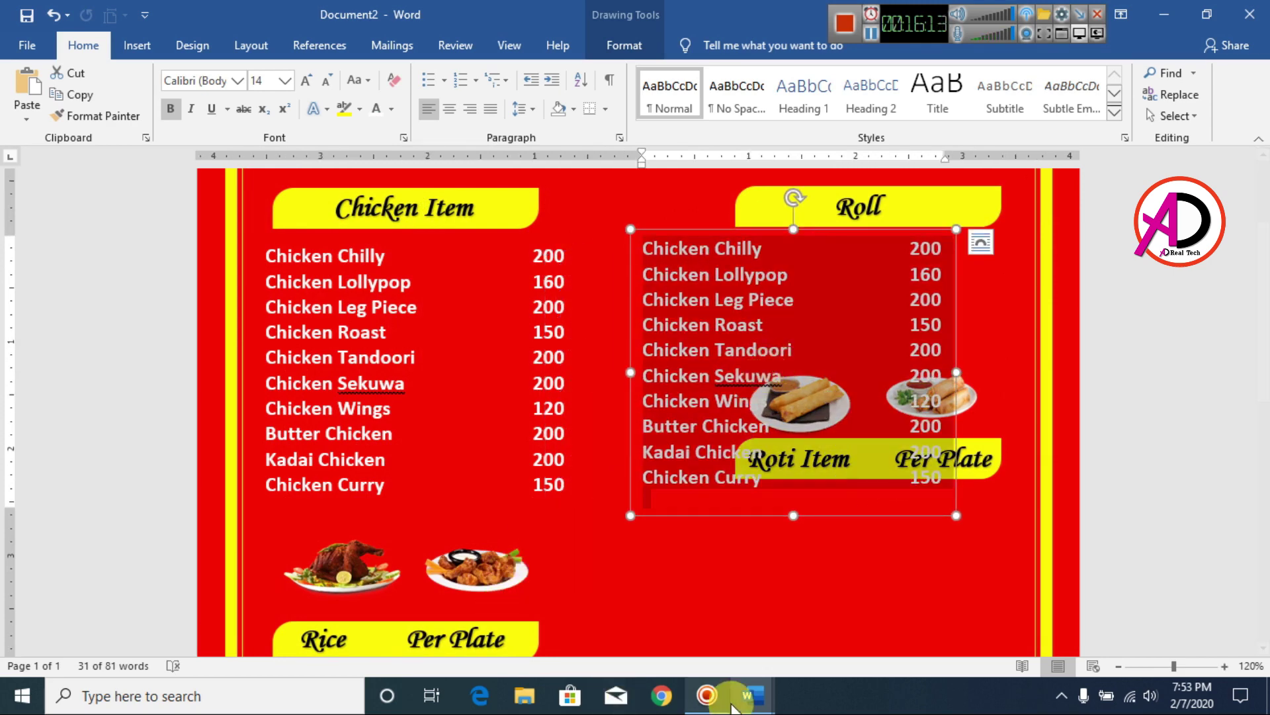
- Replace the duplicated list with the four fried rice dishes and prices, Veg Fry Rice to Triple Fry Rice (Mix), from the Menu Item document
{"action": "mouse_move", "coordinate": [754, 692]}
{"action": "left_click", "coordinate": [702, 626]}
{"action": "scroll", "coordinate": [375, 435], "scroll_direction": "down", "scroll_amount": 2}
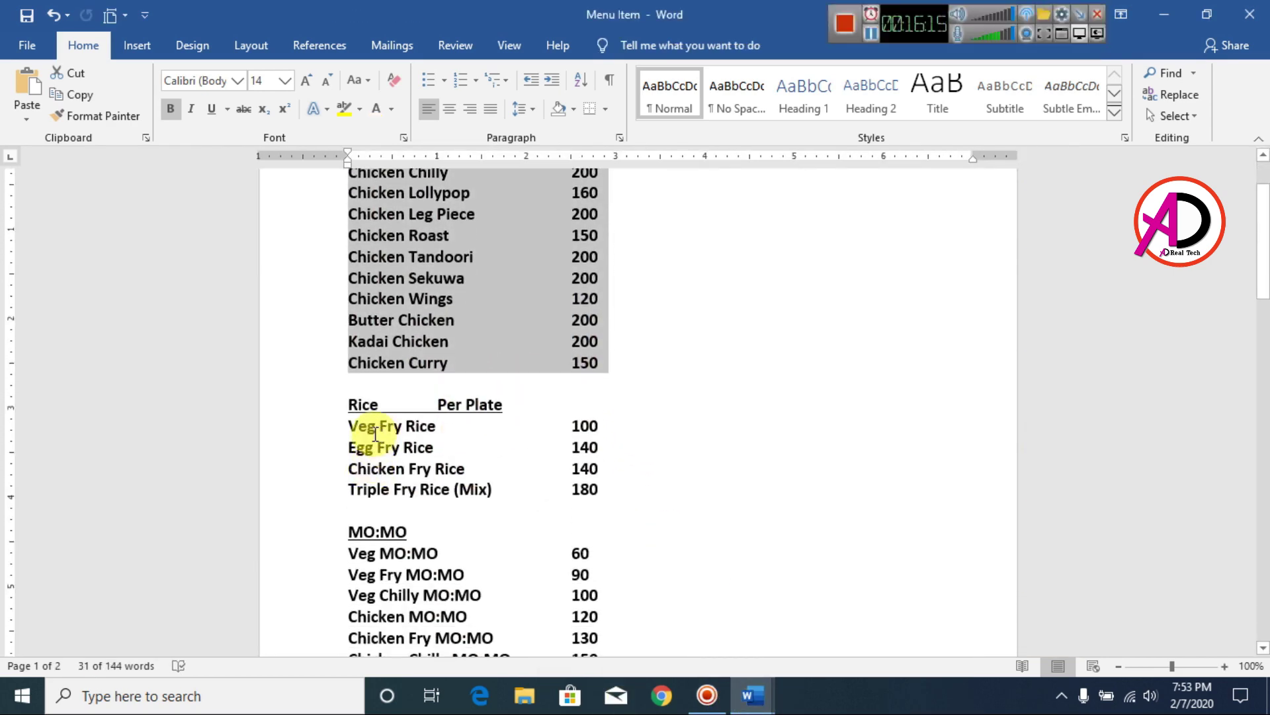
{"action": "left_click_drag", "start_coordinate": [352, 421], "coordinate": [594, 485]}
{"action": "key", "text": "ctrl+c"}
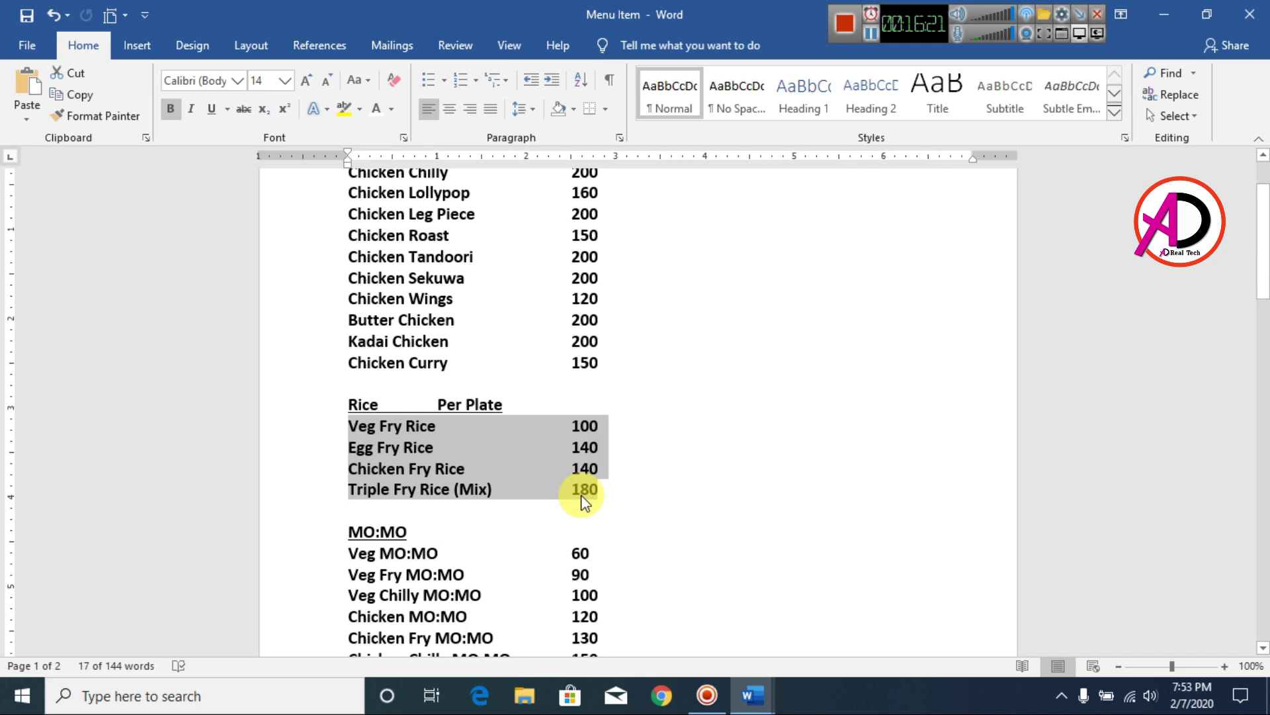
{"action": "key", "text": "alt+Tab"}
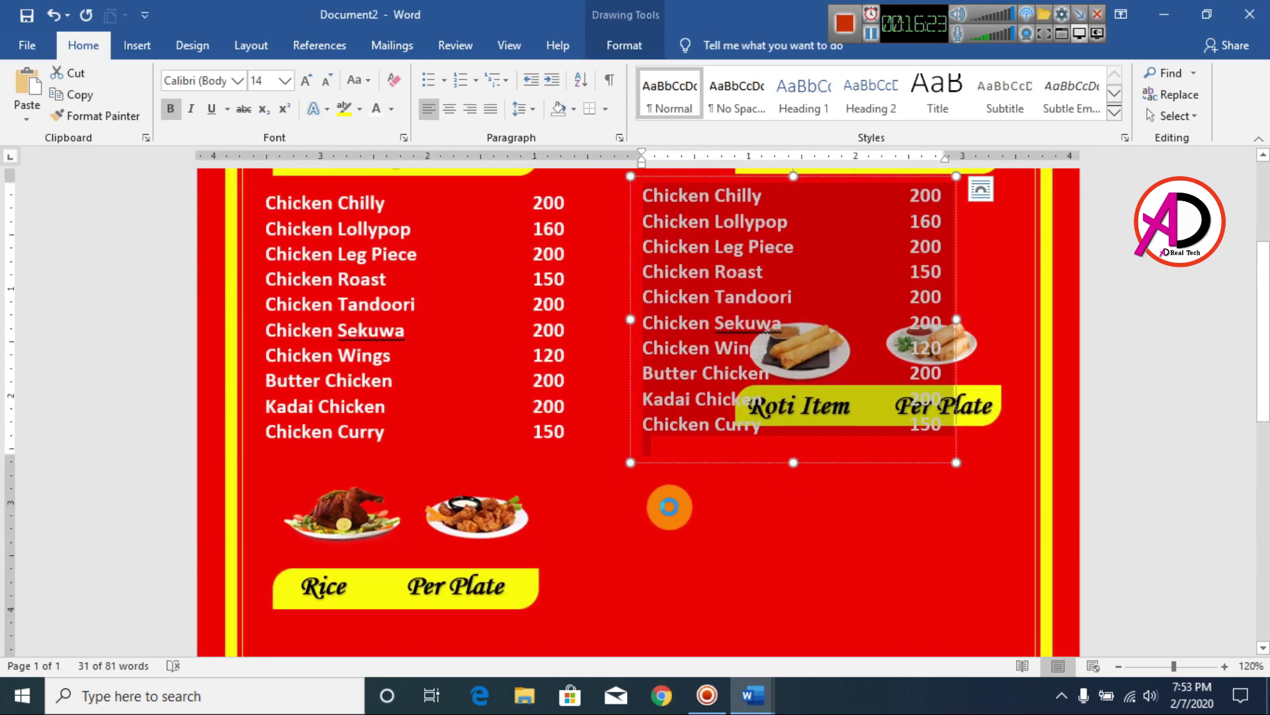
{"action": "key", "text": "ctrl+v"}
- Shorten the fried rice list's text box to fit its four lines and move it directly below the "Rice Per Plate" heading
{"action": "left_click_drag", "start_coordinate": [797, 462], "coordinate": [798, 303]}
{"action": "scroll", "coordinate": [801, 311], "scroll_direction": "up", "scroll_amount": 3}
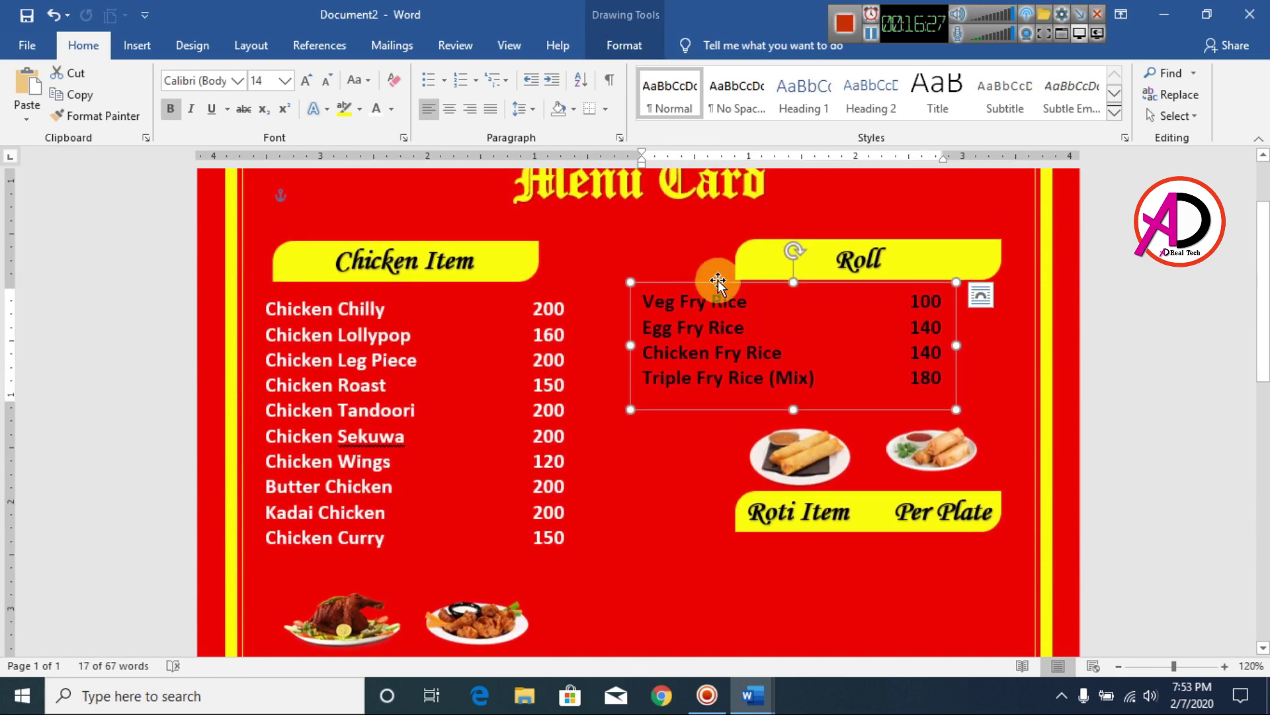
{"action": "left_click_drag", "start_coordinate": [718, 282], "coordinate": [384, 582]}
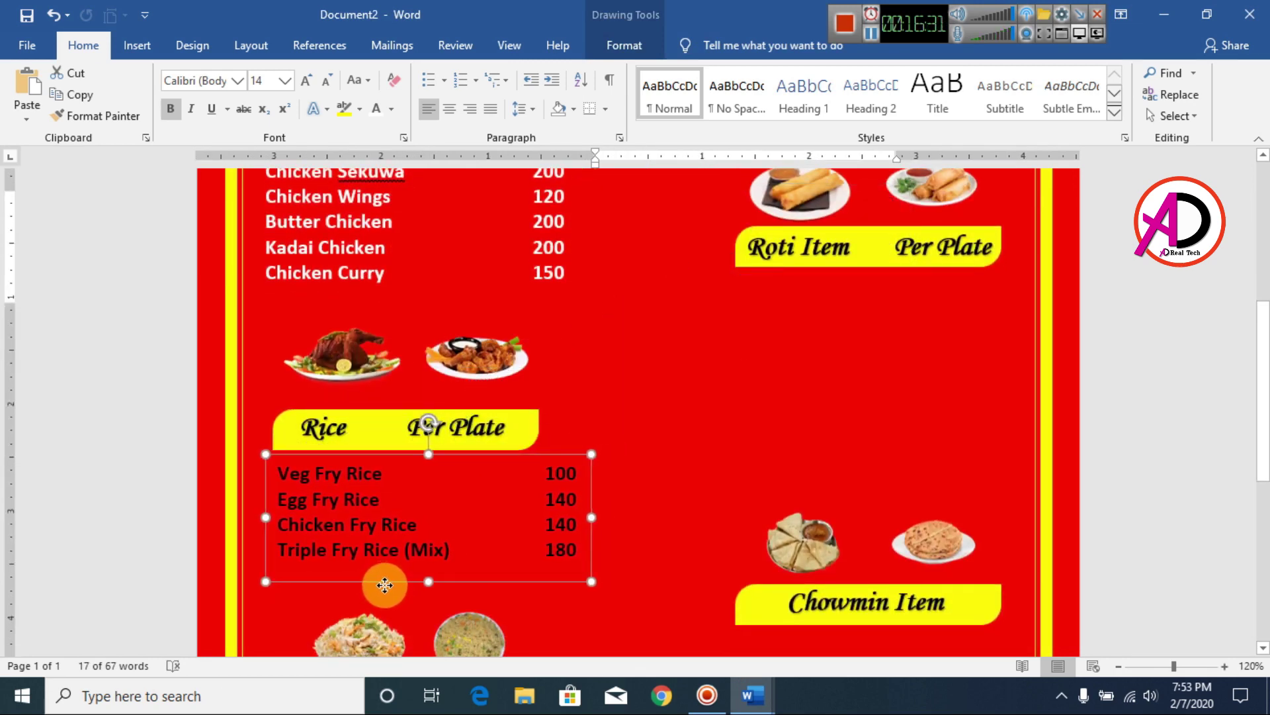
{"action": "scroll", "coordinate": [389, 578], "scroll_direction": "down", "scroll_amount": 6}
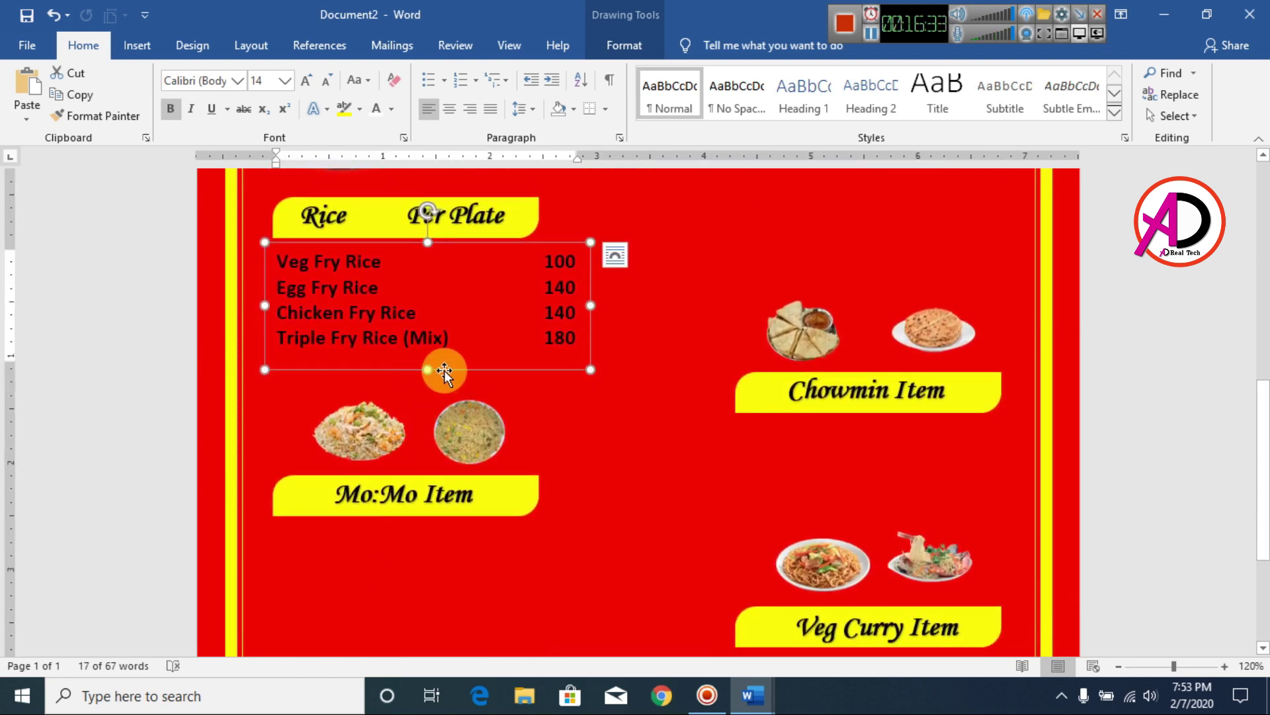
{"action": "left_click_drag", "start_coordinate": [438, 369], "coordinate": [446, 369]}
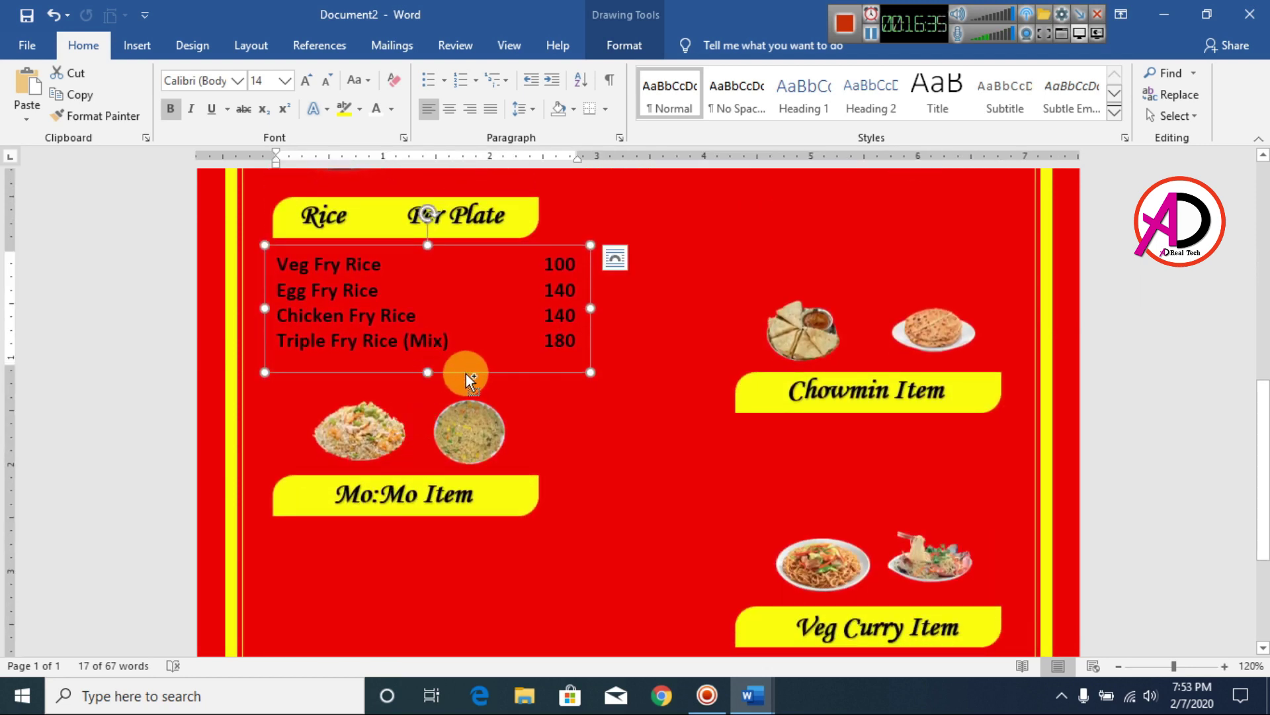
- Change the font colour of the whole fried rice list to white
{"action": "triple_click", "coordinate": [462, 347]}
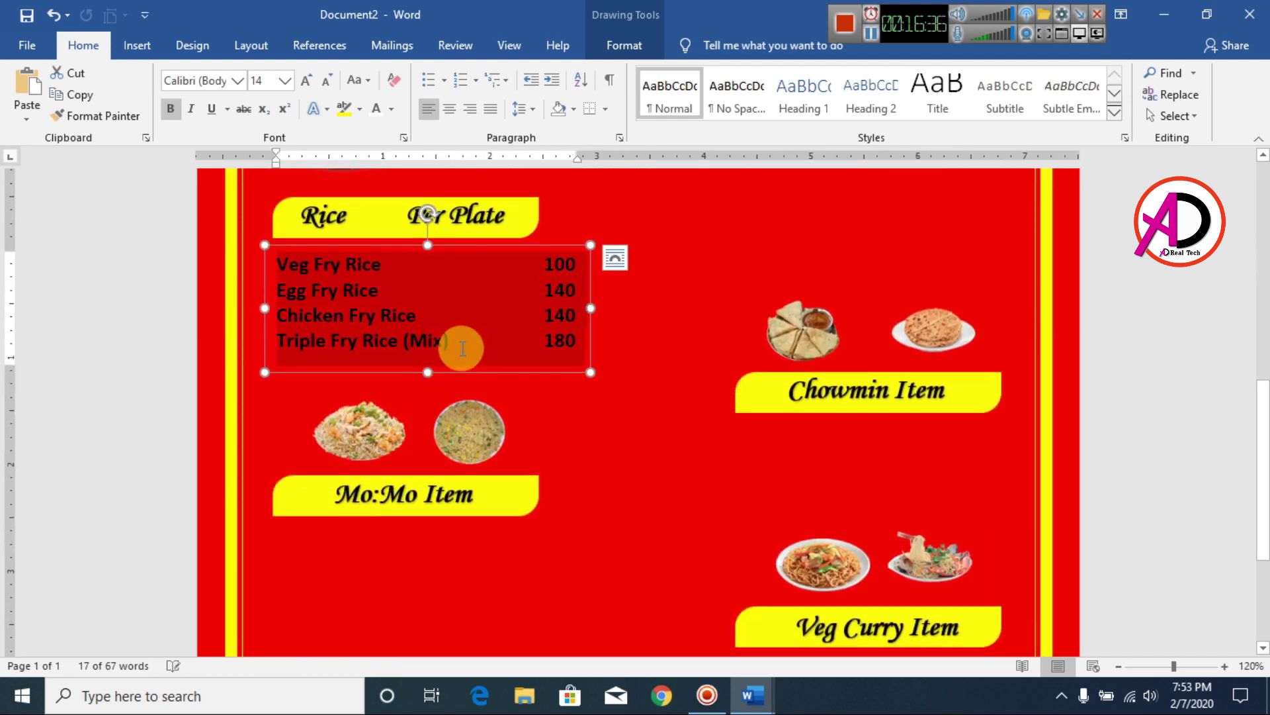
{"action": "left_click", "coordinate": [376, 108]}
{"action": "left_click", "coordinate": [686, 272]}
- Nudge the fried rice list's text box slightly to the left beneath the "Rice Per Plate" heading
{"action": "scroll", "coordinate": [601, 476], "scroll_direction": "up", "scroll_amount": 5}
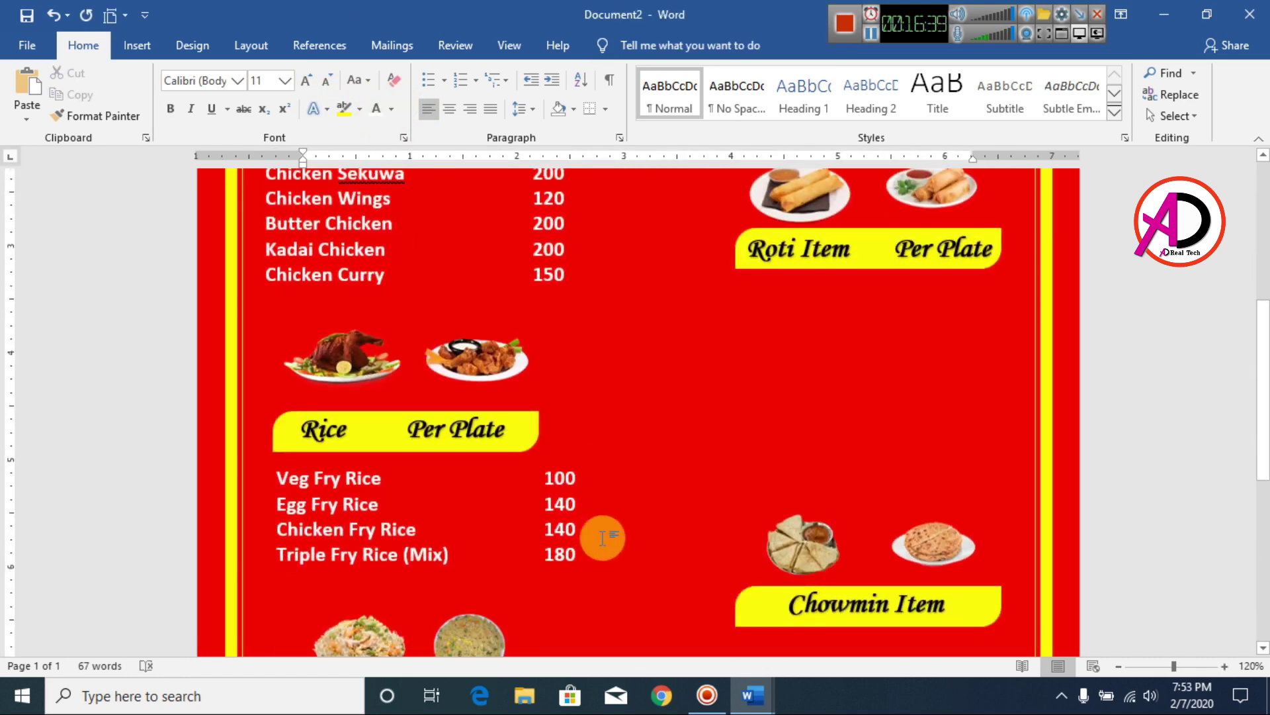
{"action": "scroll", "coordinate": [582, 535], "scroll_direction": "up", "scroll_amount": 3}
{"action": "scroll", "coordinate": [463, 523], "scroll_direction": "down", "scroll_amount": 3}
{"action": "left_click", "coordinate": [433, 506]}
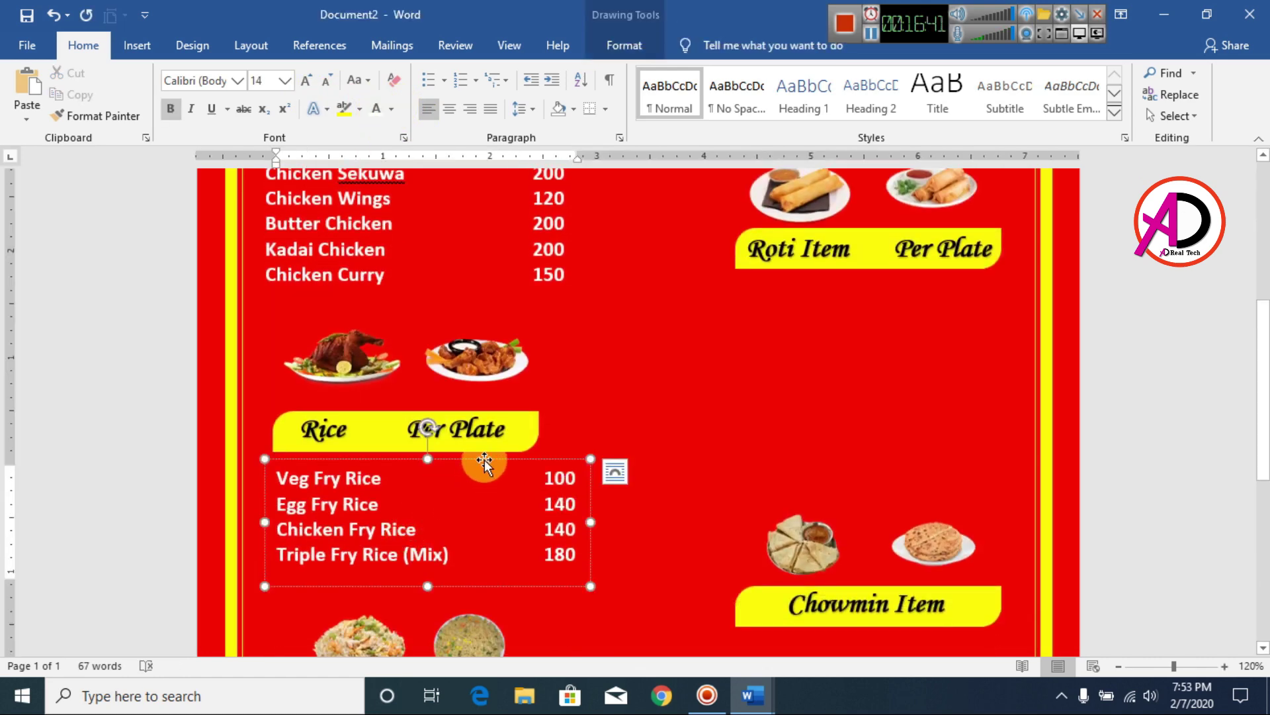
{"action": "left_click", "coordinate": [485, 459]}
{"action": "key", "text": "Left"}
{"action": "key", "text": "Left"}
{"action": "key", "text": "Left"}
{"action": "key", "text": "Left"}
{"action": "key", "text": "Left"}
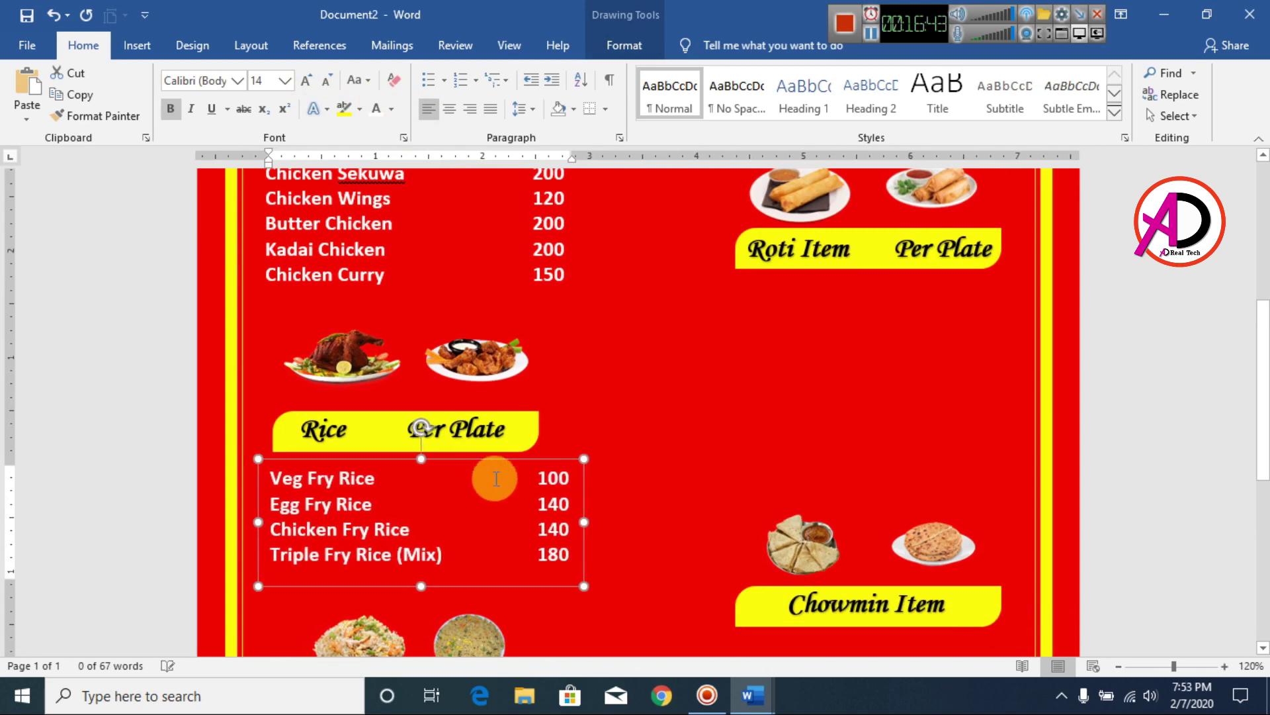
- Duplicate the fried rice list's text box and place the copy directly below the "Mo:Mo Item" heading
{"action": "left_click", "coordinate": [469, 458]}
{"action": "key", "text": "ctrl+c"}
{"action": "key", "text": "ctrl+v"}
{"action": "scroll", "coordinate": [471, 458], "scroll_direction": "down", "scroll_amount": 4}
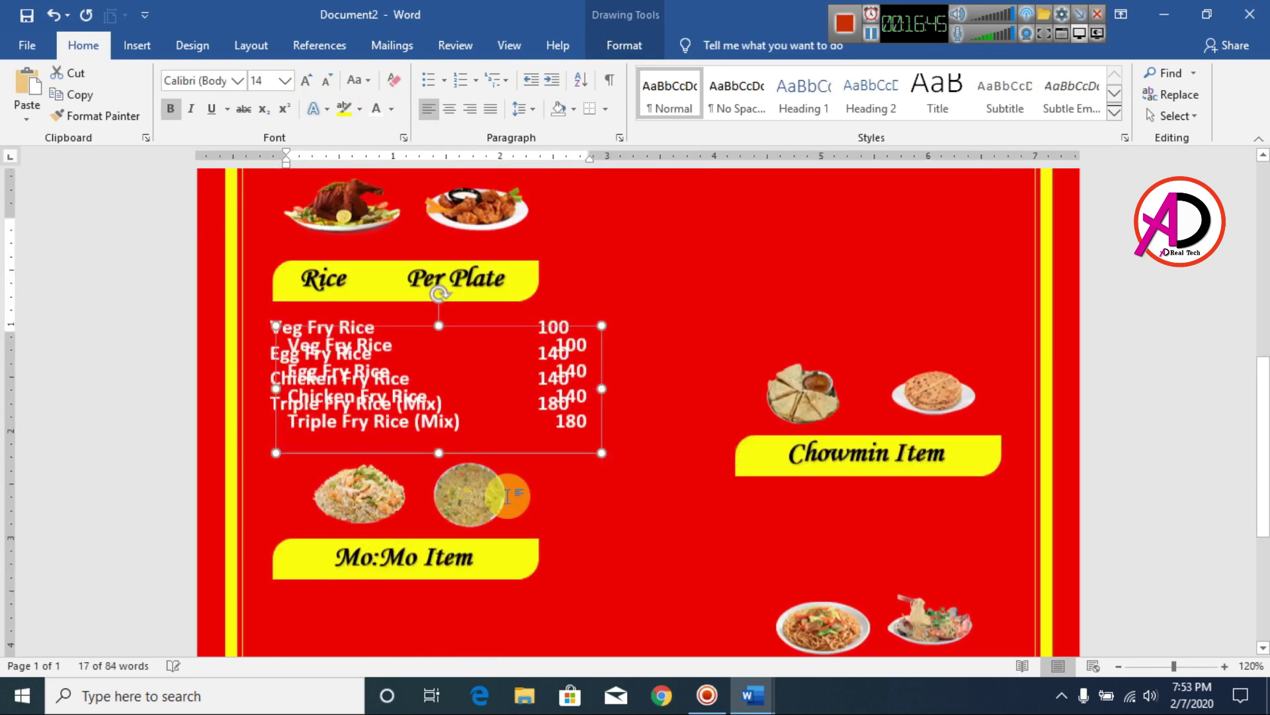
{"action": "left_click_drag", "start_coordinate": [496, 340], "coordinate": [480, 590]}
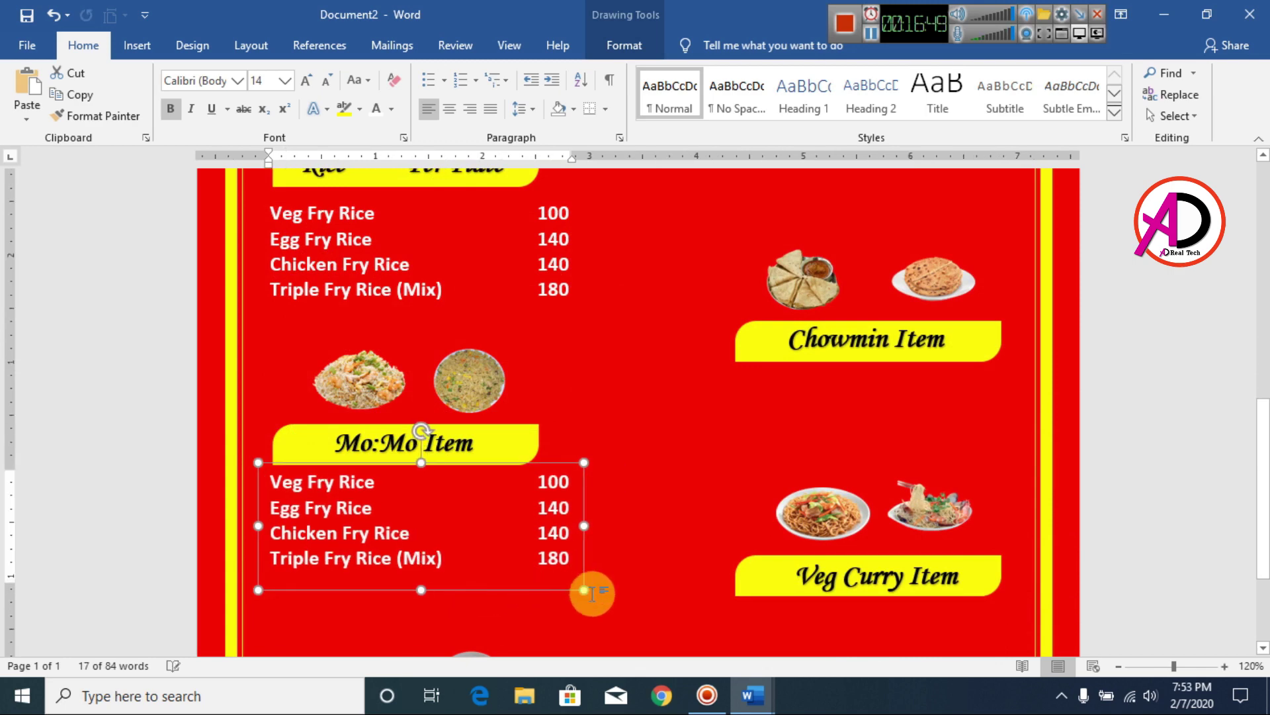
- Replace the duplicated list with the six MO:MO dishes and prices, Veg MO:MO to Chicken Chilly MO:MO, from the Menu Item document
{"action": "scroll", "coordinate": [593, 593], "scroll_direction": "down", "scroll_amount": 3}
{"action": "mouse_move", "coordinate": [752, 695]}
{"action": "left_click", "coordinate": [675, 618]}
{"action": "scroll", "coordinate": [471, 455], "scroll_direction": "down", "scroll_amount": 2}
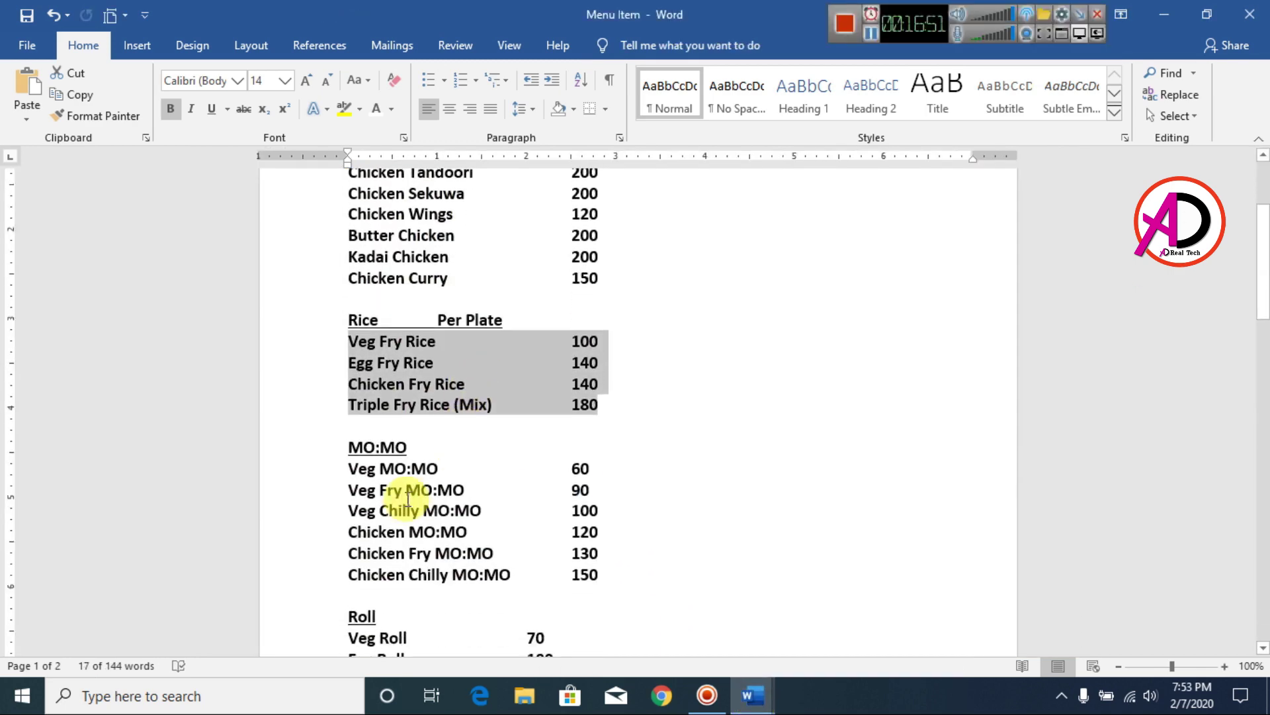
{"action": "left_click_drag", "start_coordinate": [354, 465], "coordinate": [609, 577]}
{"action": "key", "text": "alt+Tab"}
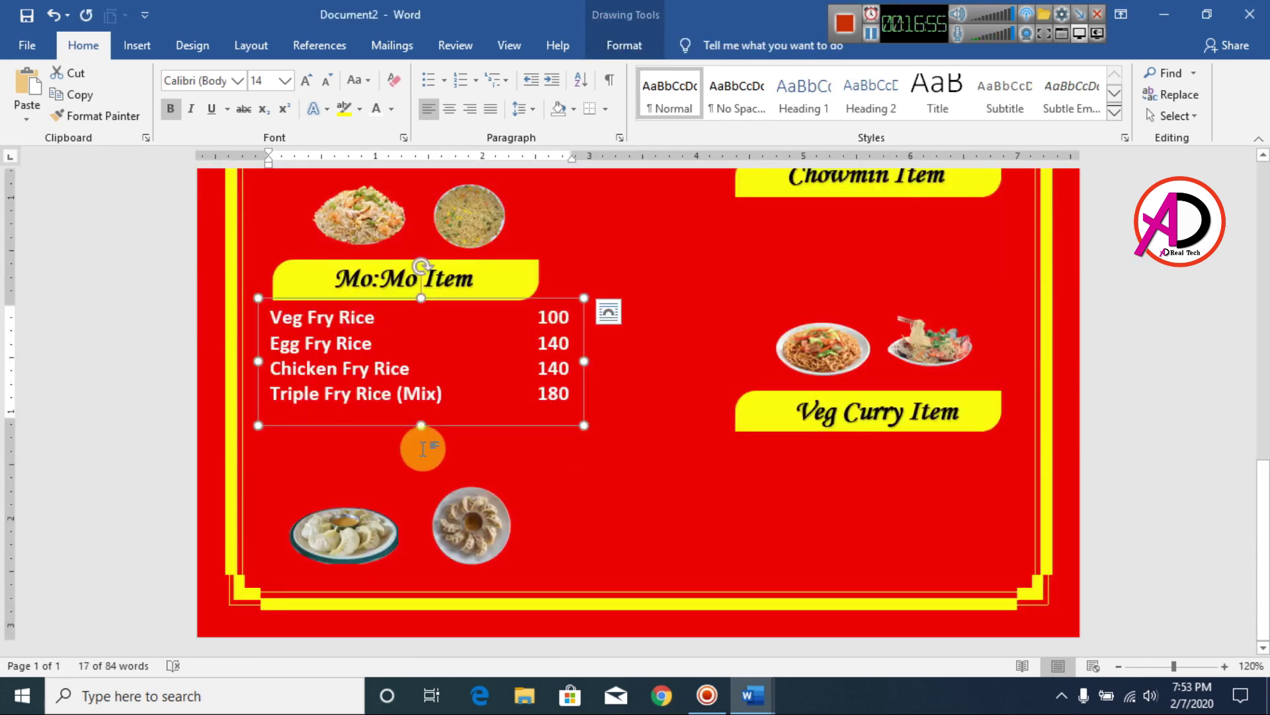
{"action": "key", "text": "ctrl+a"}
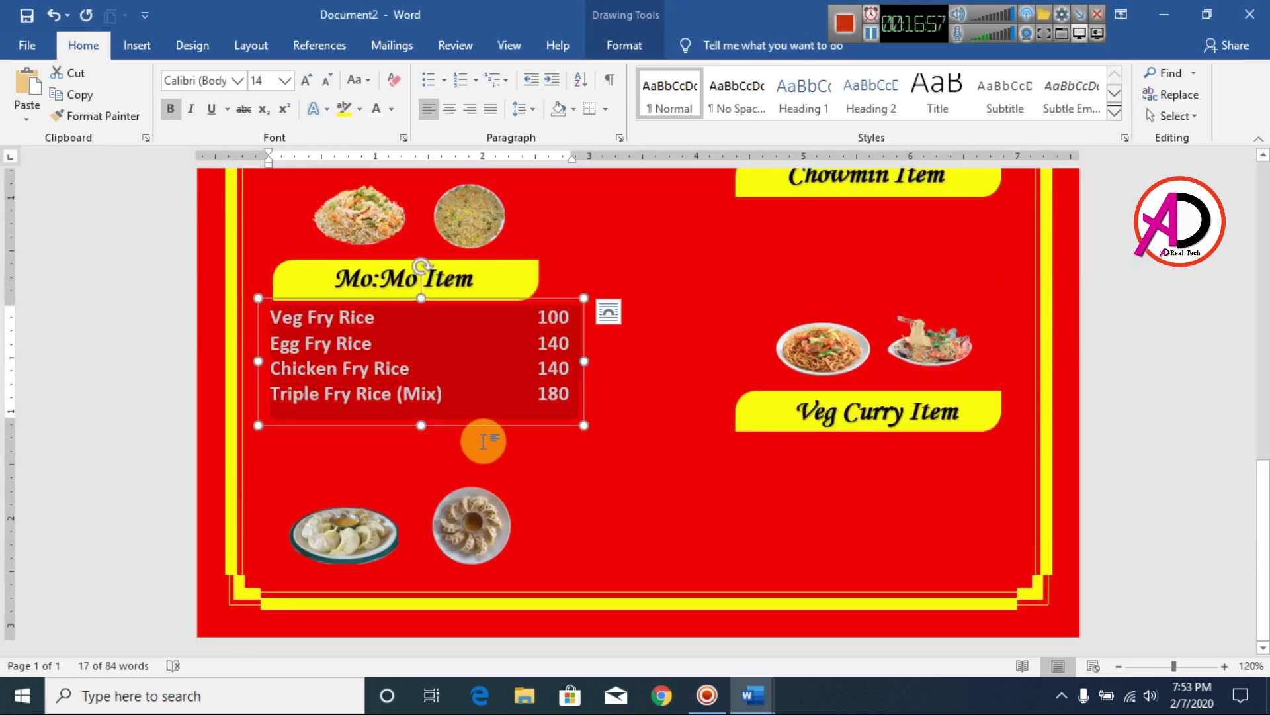
{"action": "key", "text": "ctrl+v"}
- Fit the MO:MO list's text box to its six lines just below the heading and change all its text to white
{"action": "left_click_drag", "start_coordinate": [423, 425], "coordinate": [421, 473]}
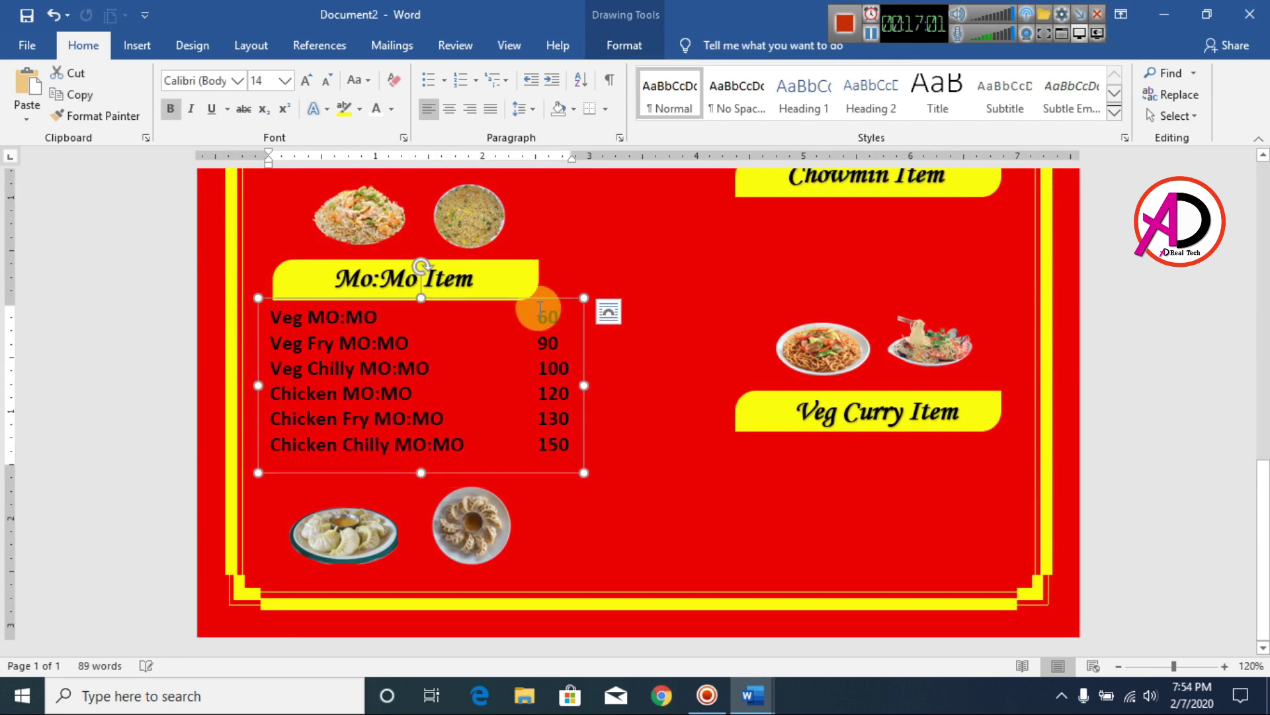
{"action": "left_click_drag", "start_coordinate": [546, 299], "coordinate": [546, 306]}
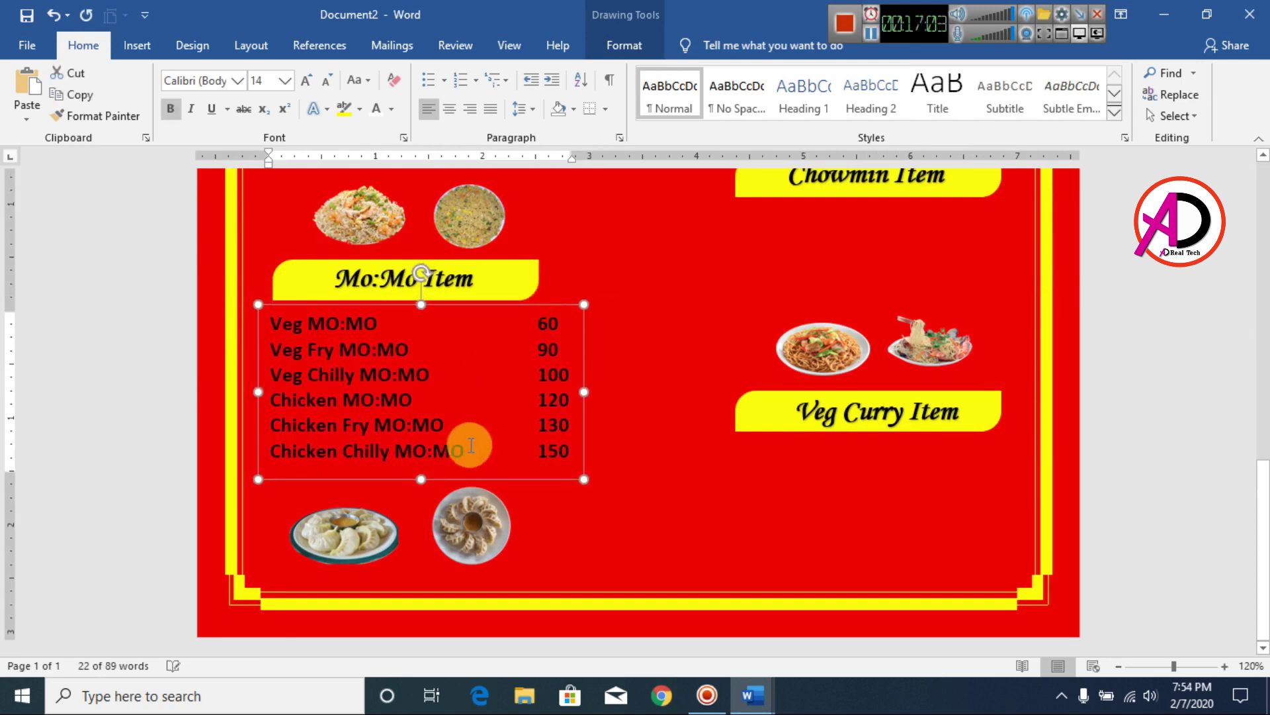
{"action": "left_click", "coordinate": [461, 454]}
{"action": "key", "text": "ctrl+a"}
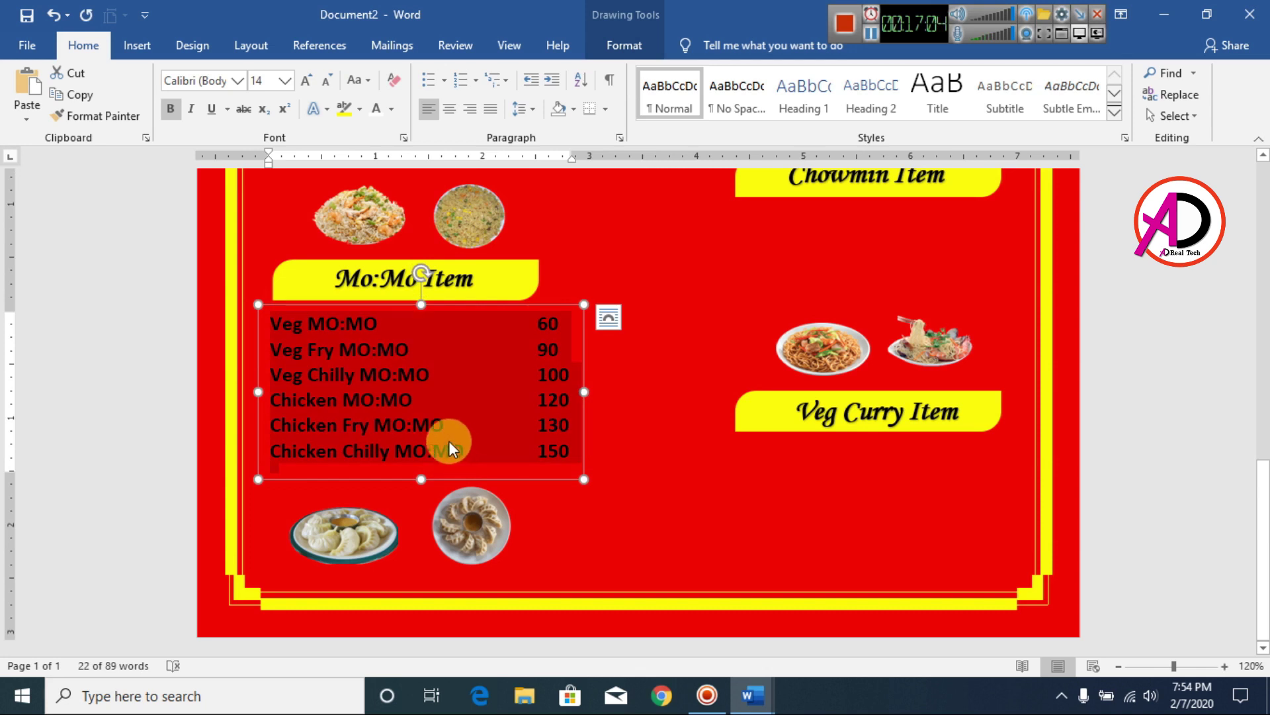
{"action": "left_click", "coordinate": [377, 109]}
{"action": "left_click", "coordinate": [533, 469]}
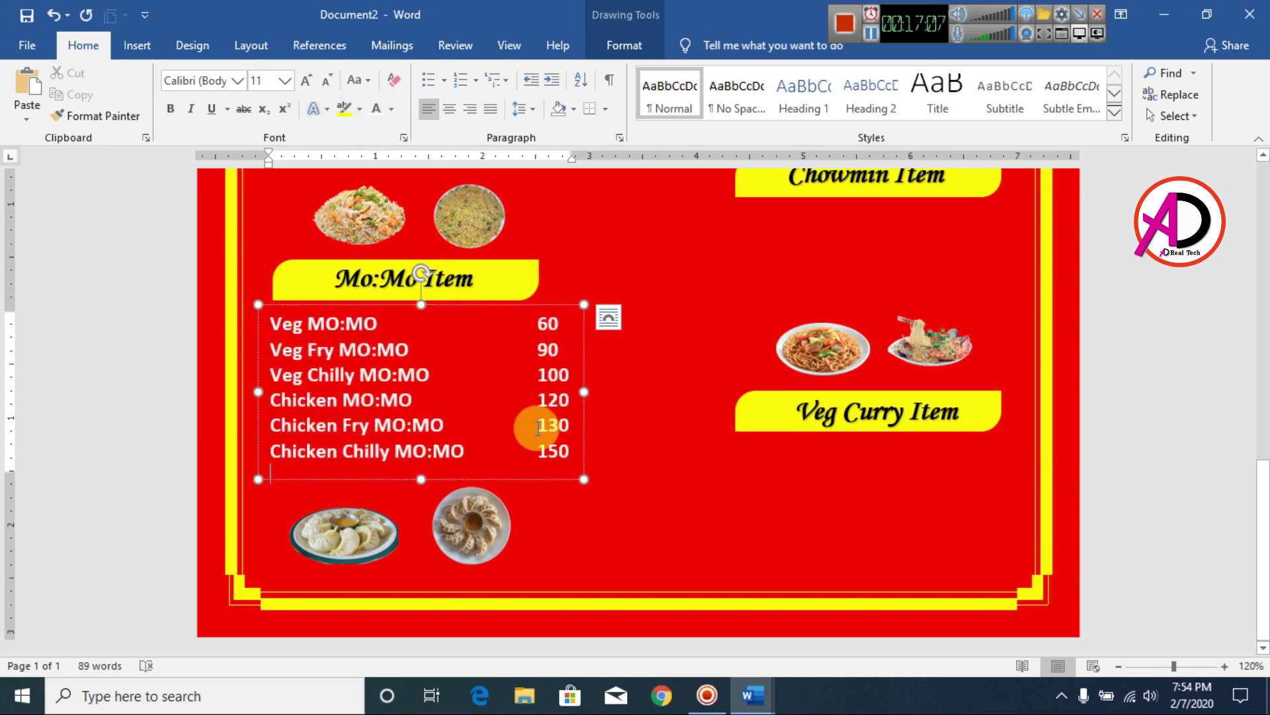
- Duplicate the MO:MO list's text box and place the copy directly below the "Roll" heading
{"action": "left_click_drag", "start_coordinate": [540, 309], "coordinate": [669, 294]}
{"action": "scroll", "coordinate": [711, 351], "scroll_direction": "up", "scroll_amount": 3}
{"action": "left_click_drag", "start_coordinate": [660, 453], "coordinate": [728, 254]}
{"action": "scroll", "coordinate": [732, 352], "scroll_direction": "up", "scroll_amount": 6}
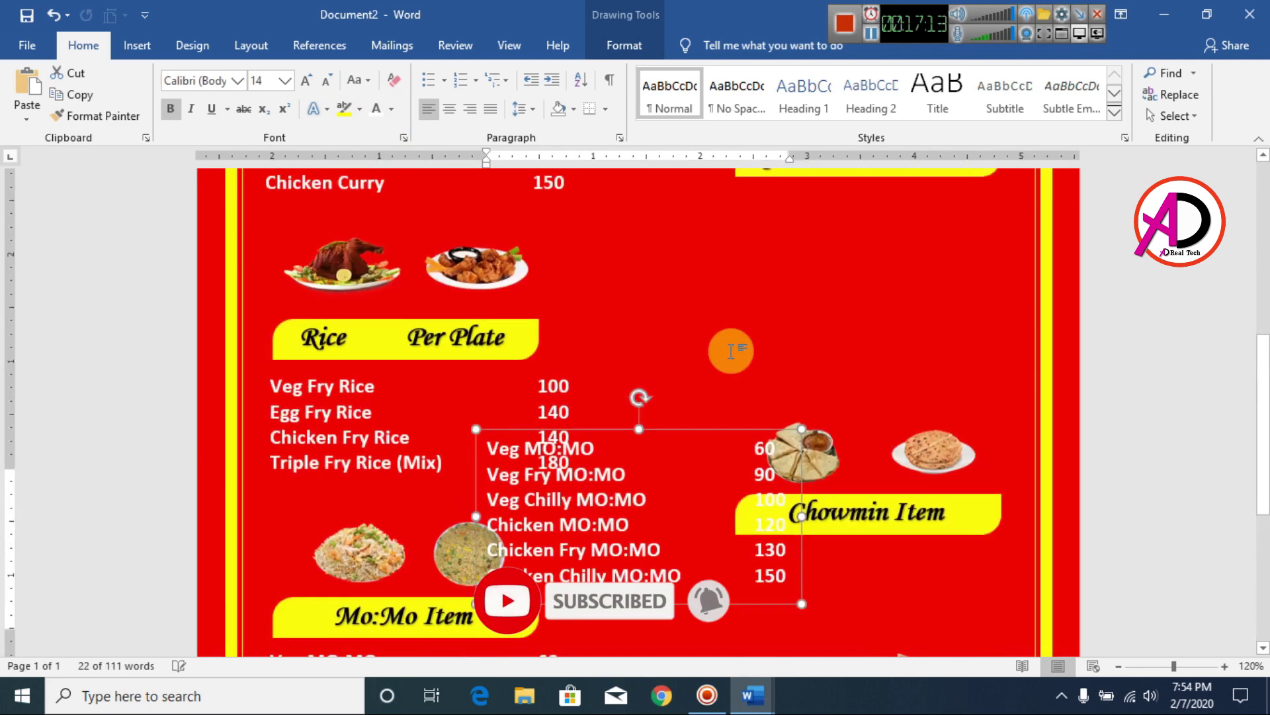
{"action": "left_click_drag", "start_coordinate": [691, 463], "coordinate": [745, 209]}
{"action": "scroll", "coordinate": [780, 307], "scroll_direction": "up", "scroll_amount": 5}
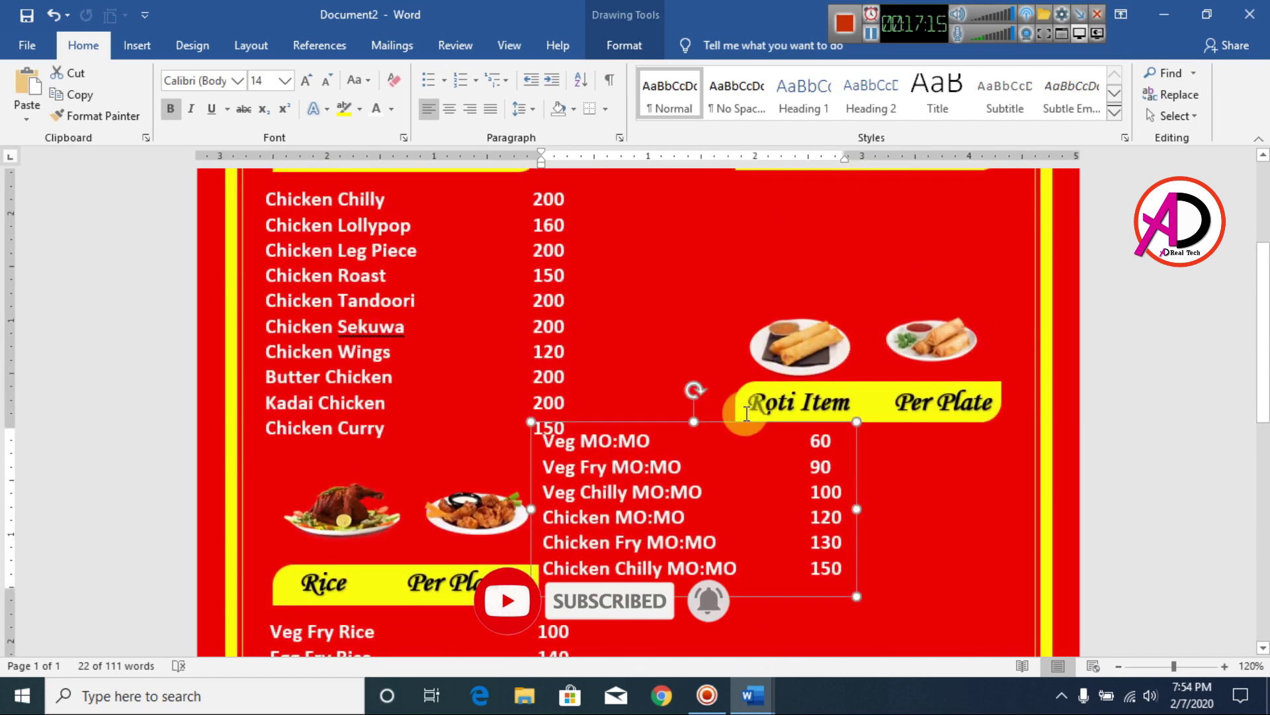
{"action": "left_click_drag", "start_coordinate": [791, 485], "coordinate": [910, 264]}
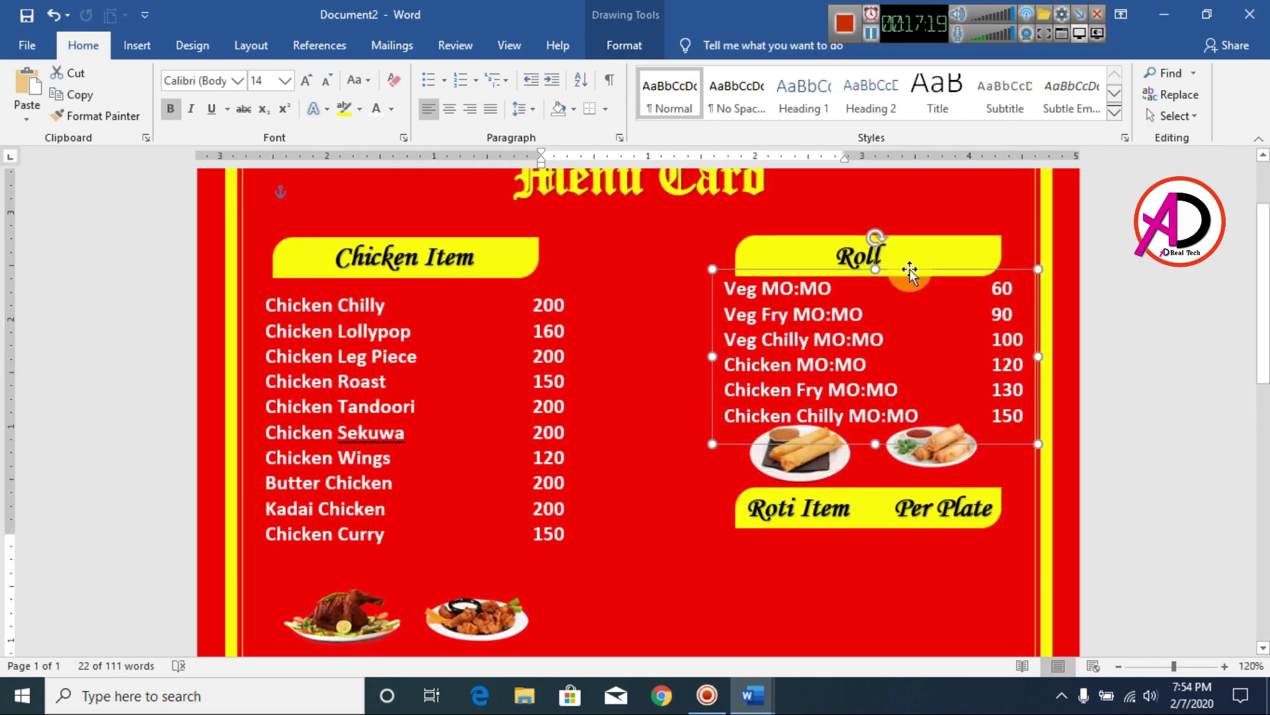
- Replace the duplicated list with the three roll items and prices, Veg Roll to Chicken Roll, from the Menu Item document
{"action": "left_click", "coordinate": [942, 373]}
{"action": "key", "text": "ctrl+a"}
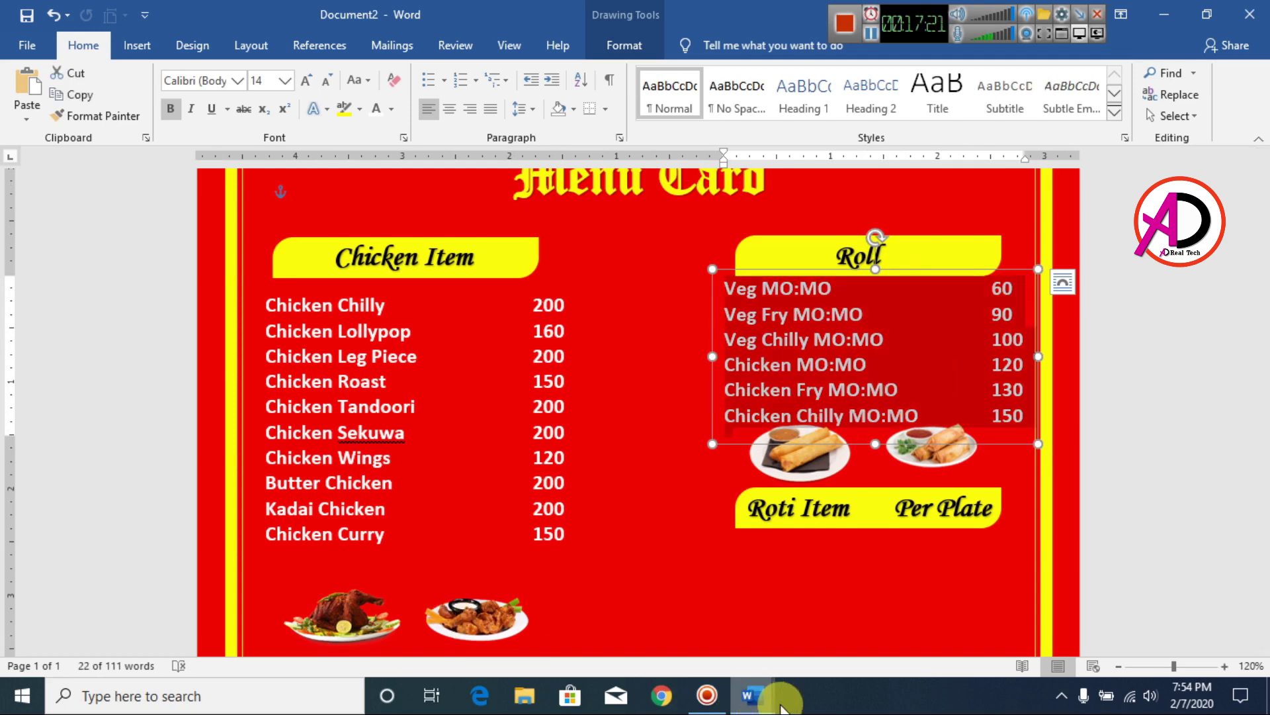
{"action": "mouse_move", "coordinate": [751, 694]}
{"action": "left_click", "coordinate": [734, 597]}
{"action": "scroll", "coordinate": [681, 474], "scroll_direction": "down", "scroll_amount": 3}
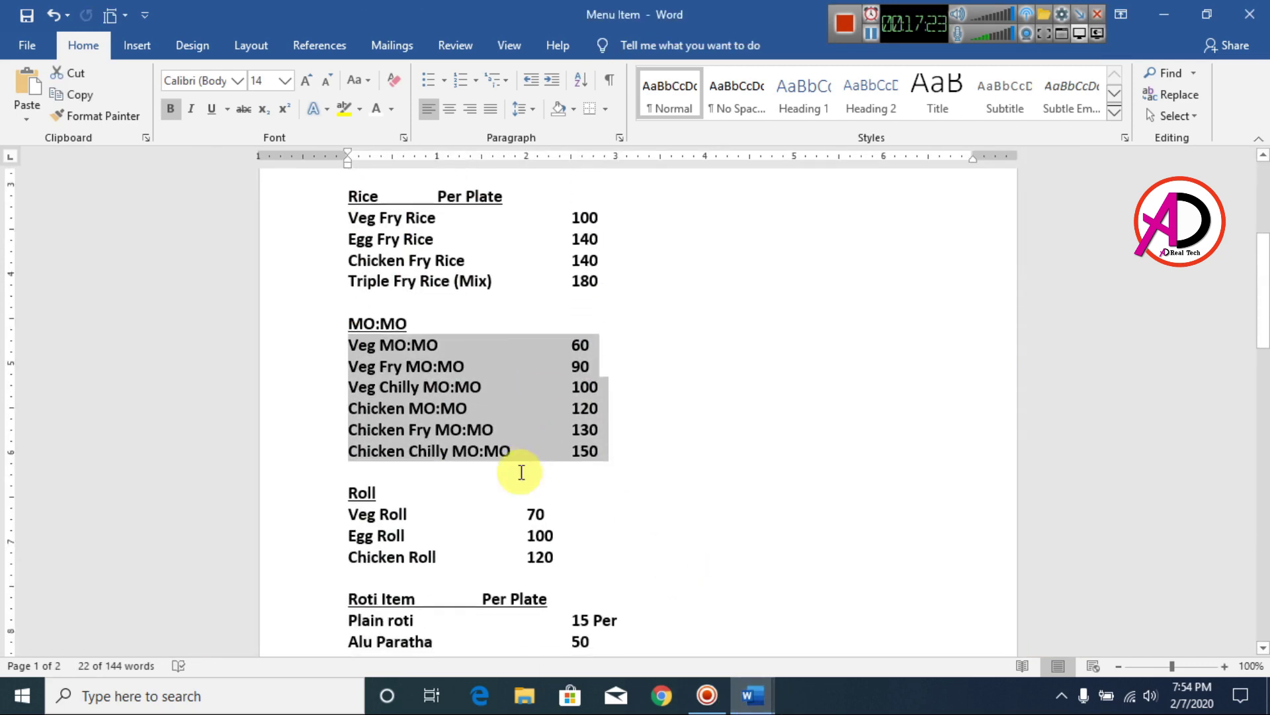
{"action": "left_click_drag", "start_coordinate": [351, 411], "coordinate": [578, 468]}
{"action": "key", "text": "ctrl+c"}
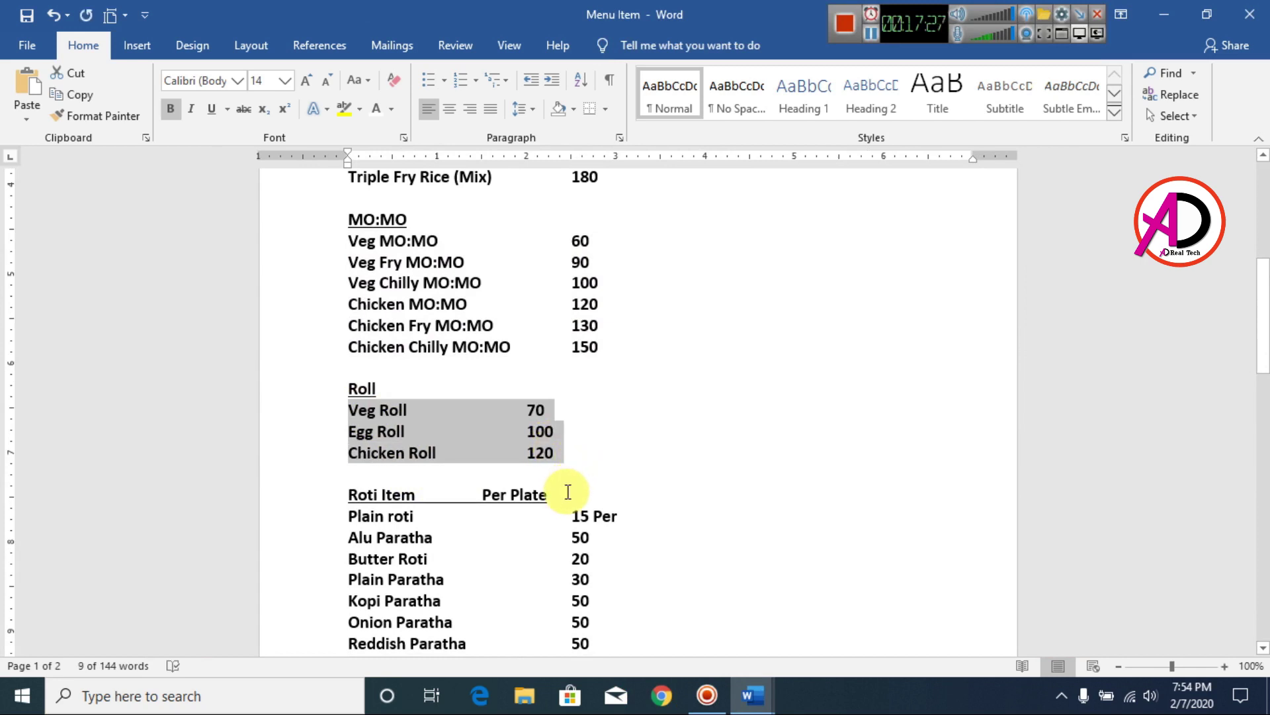
{"action": "key", "text": "alt+Tab"}
{"action": "key", "text": "ctrl+v"}
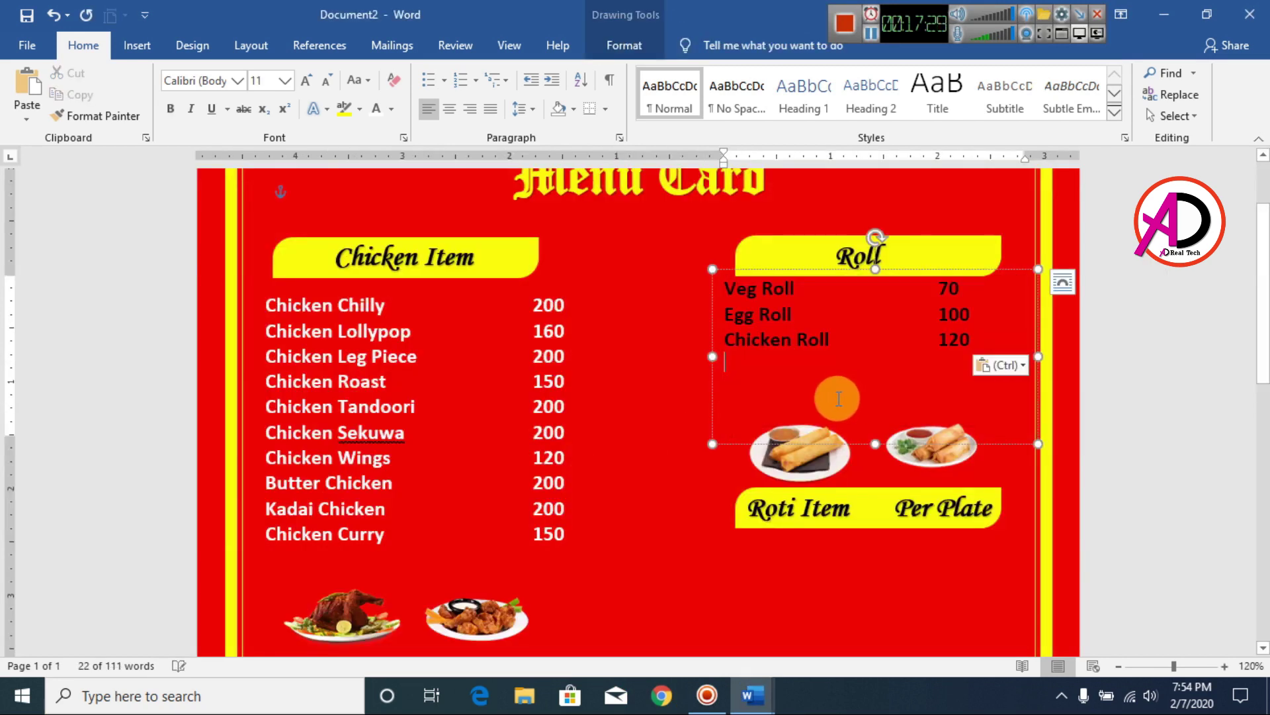
- Move the roll list's text box slightly down and right, and shorten it to fit its three lines above the roll pictures
{"action": "left_click_drag", "start_coordinate": [835, 271], "coordinate": [846, 279]}
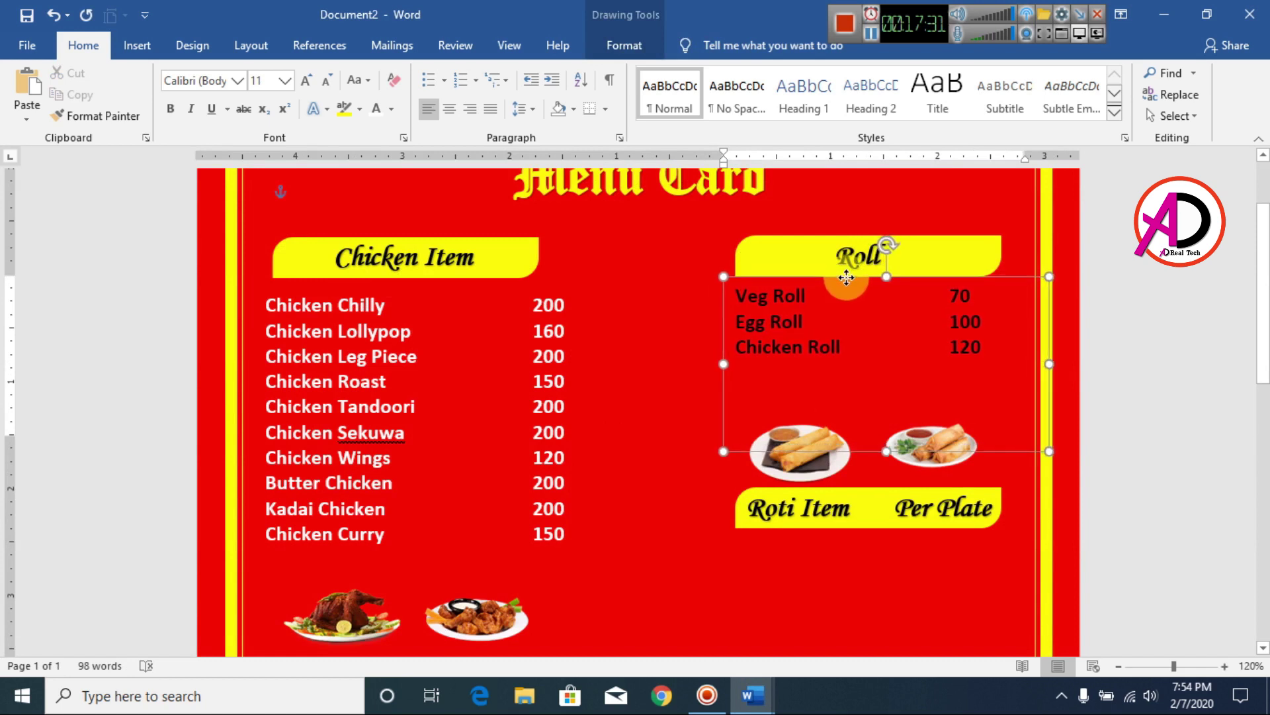
{"action": "left_click", "coordinate": [823, 433]}
{"action": "left_click_drag", "start_coordinate": [884, 451], "coordinate": [887, 377]}
- Change the font colour of the whole roll list to white and nudge its text box slightly to the right
{"action": "key", "text": "ctrl+a"}
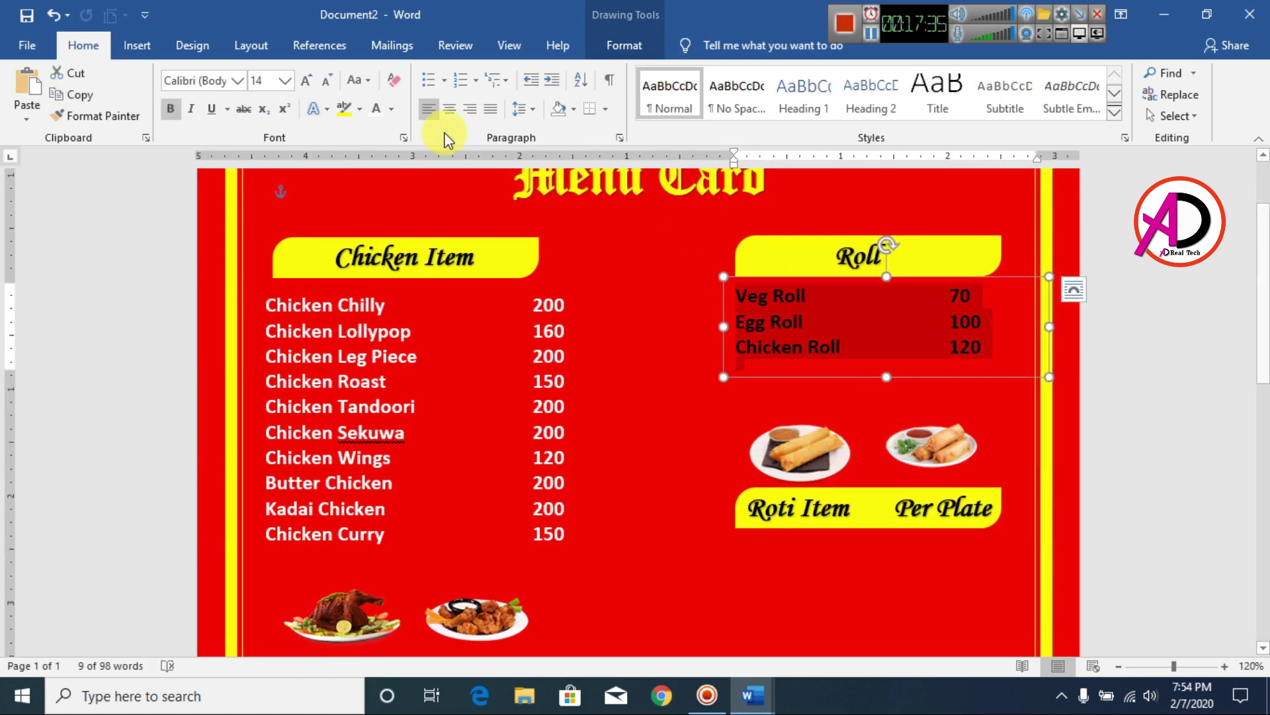
{"action": "left_click", "coordinate": [378, 110]}
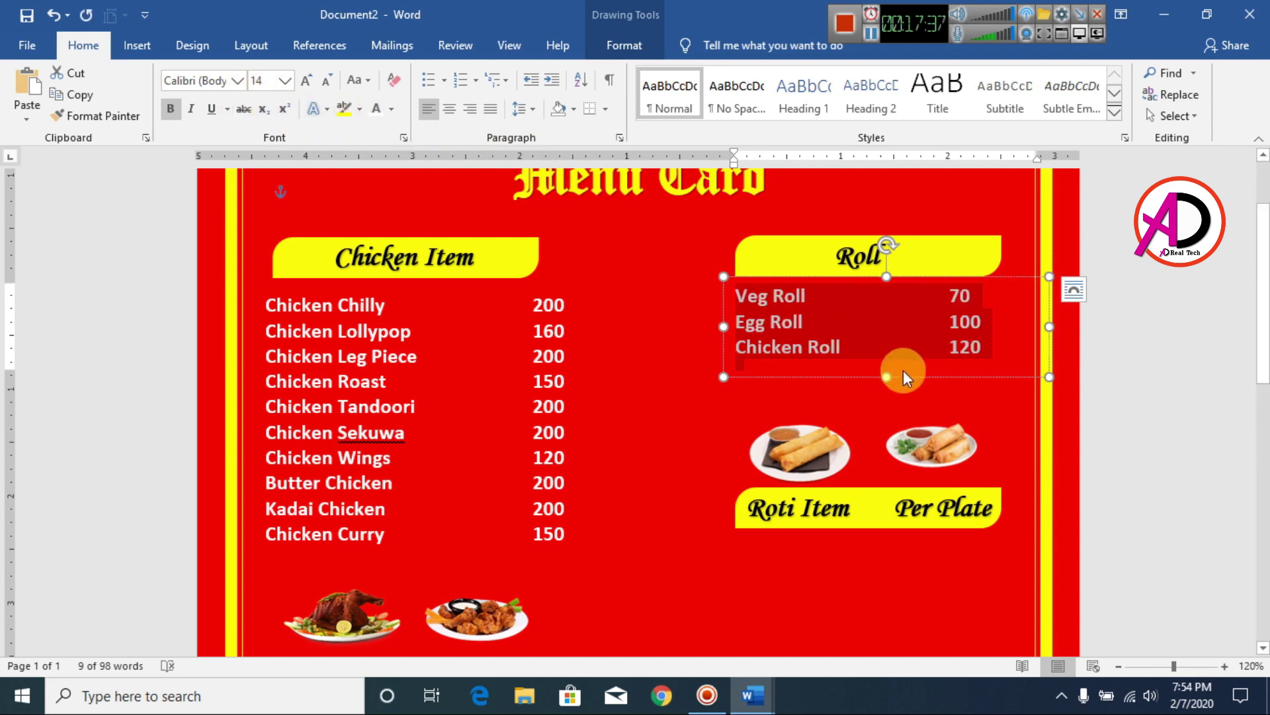
{"action": "left_click", "coordinate": [912, 378]}
{"action": "key", "text": "Right"}
{"action": "key", "text": "Right"}
{"action": "key", "text": "Right"}
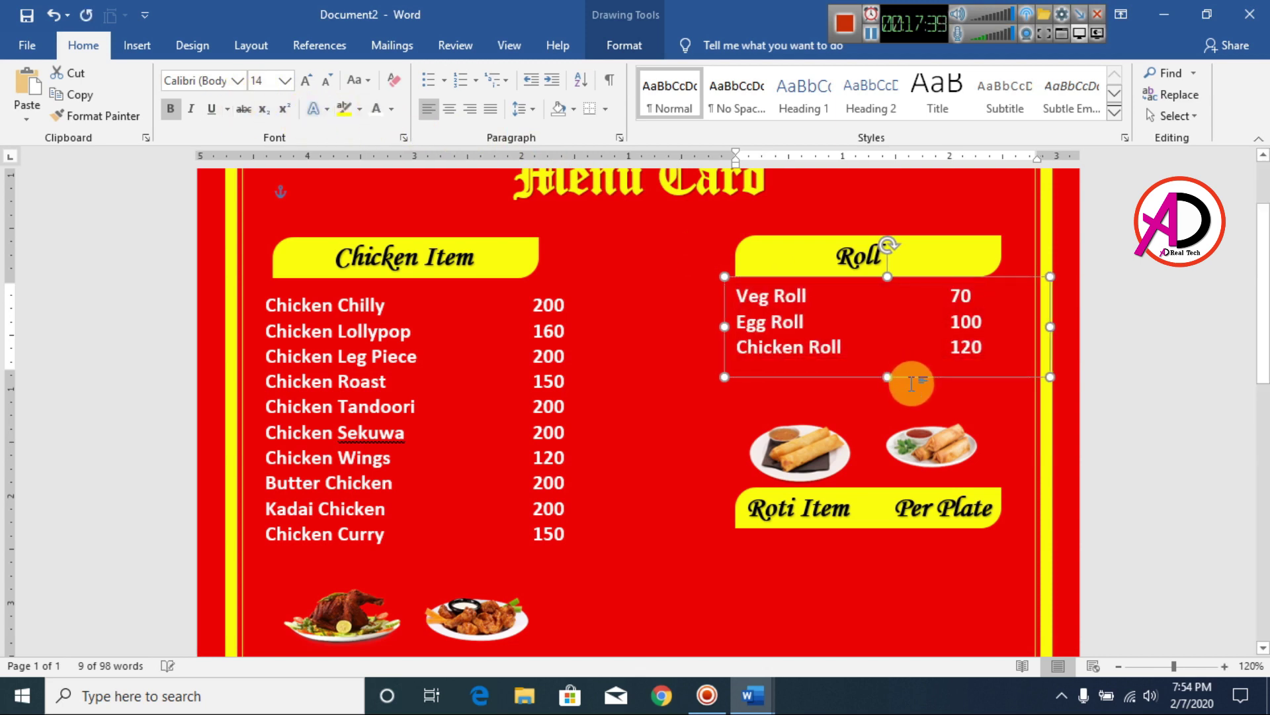
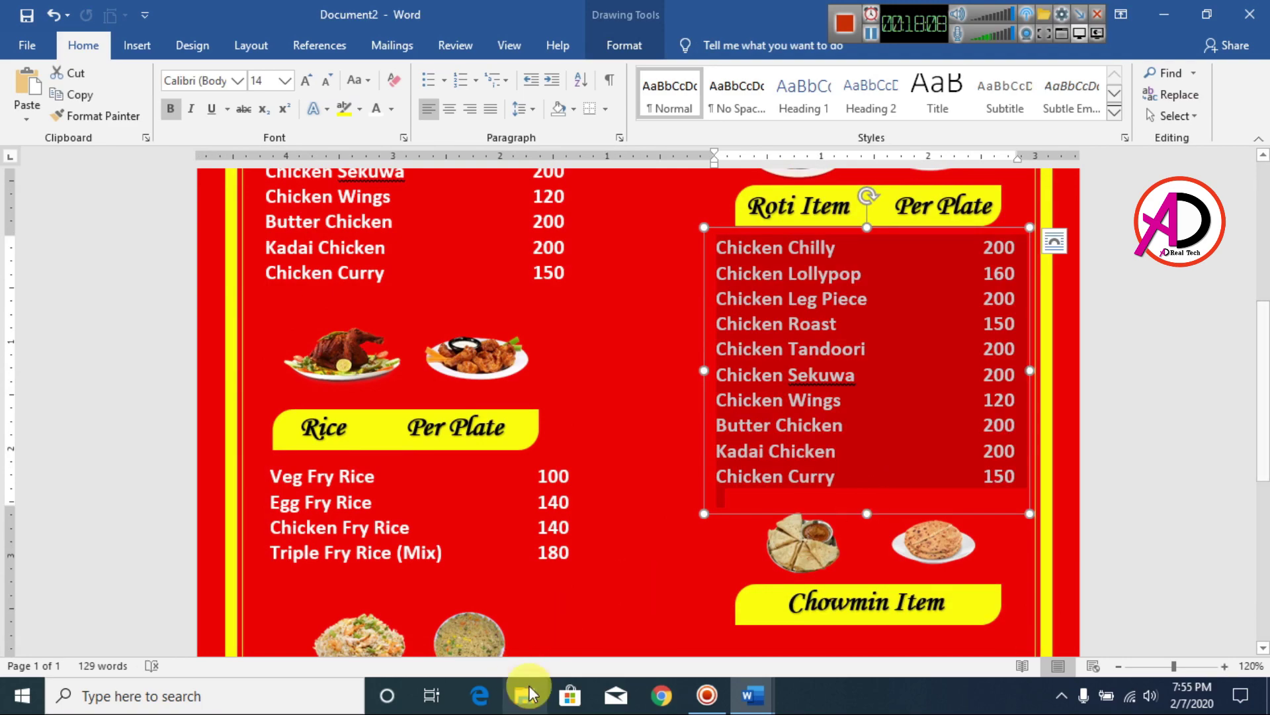
- Replace the chicken list under the "Roti Item" heading with the roti items and prices, Plain roti to Garlic Naan, from the Menu Item document
{"action": "left_click", "coordinate": [741, 701]}
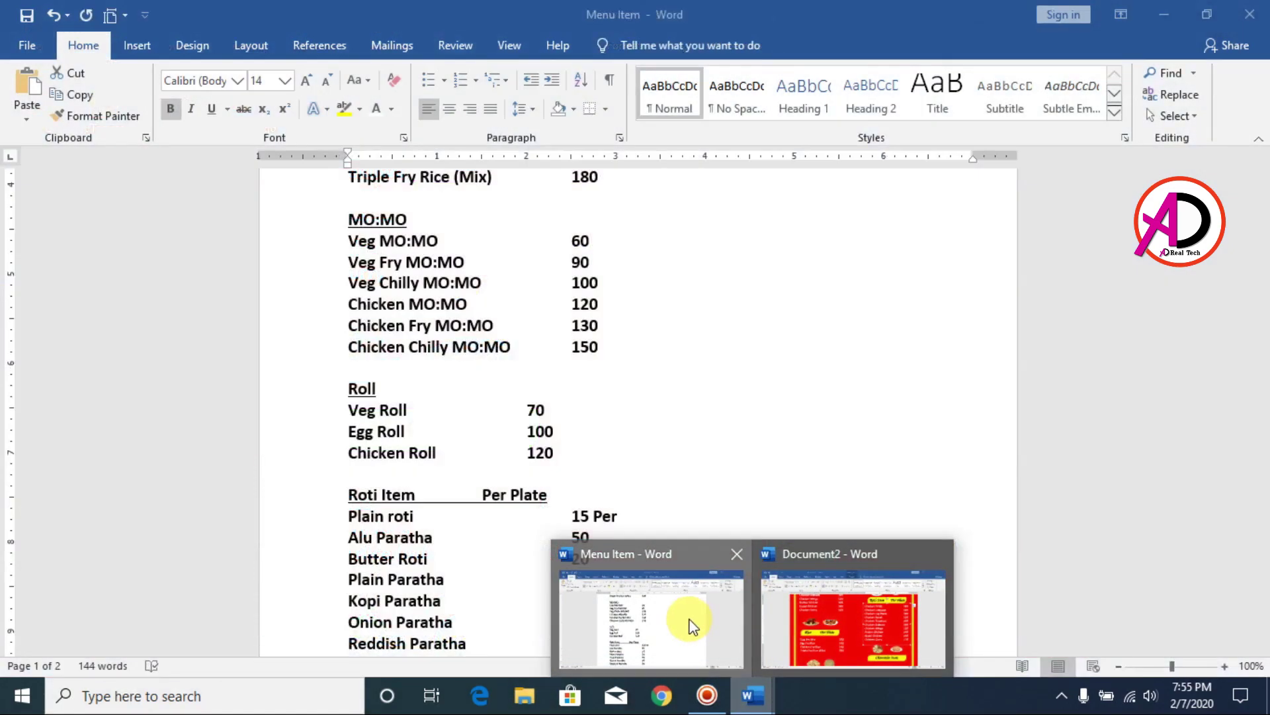
{"action": "left_click", "coordinate": [688, 625]}
{"action": "scroll", "coordinate": [604, 511], "scroll_direction": "down", "scroll_amount": 1}
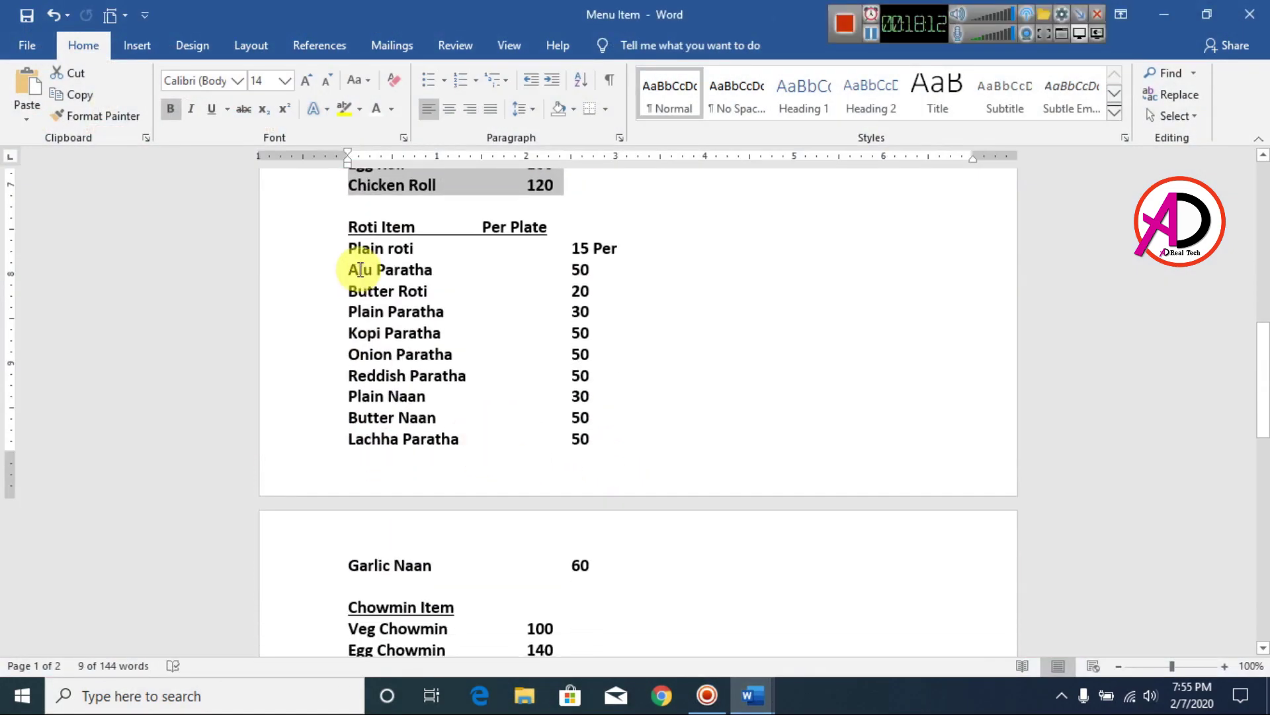
{"action": "left_click_drag", "start_coordinate": [353, 250], "coordinate": [604, 439]}
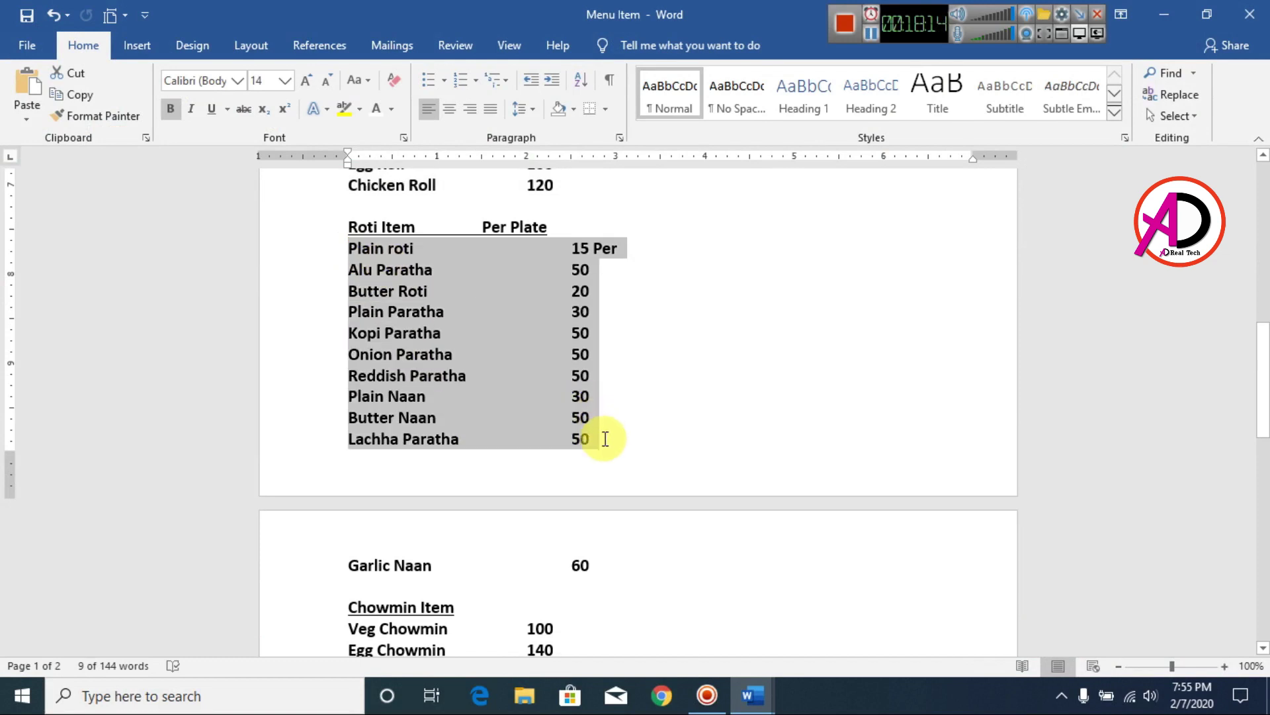
{"action": "left_click_drag", "start_coordinate": [598, 501], "coordinate": [601, 564]}
{"action": "key", "text": "ctrl+c"}
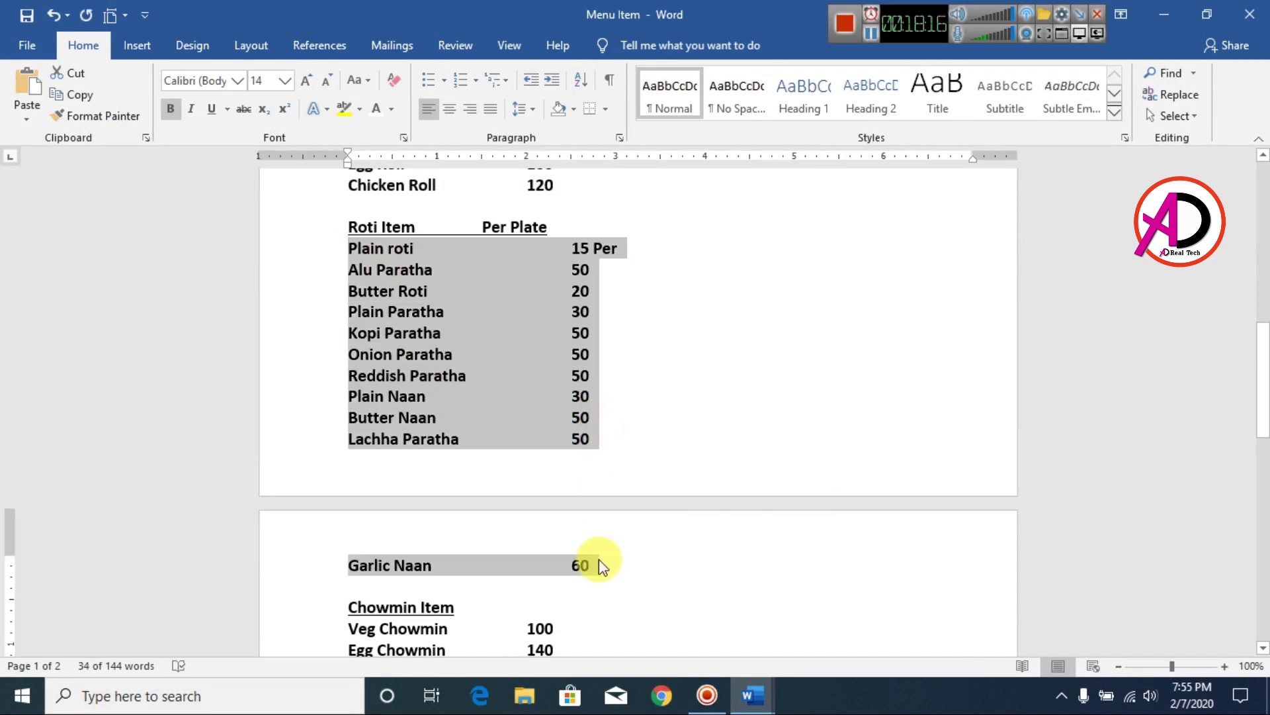
{"action": "key", "text": "alt+Tab"}
{"action": "scroll", "coordinate": [788, 464], "scroll_direction": "down", "scroll_amount": 4}
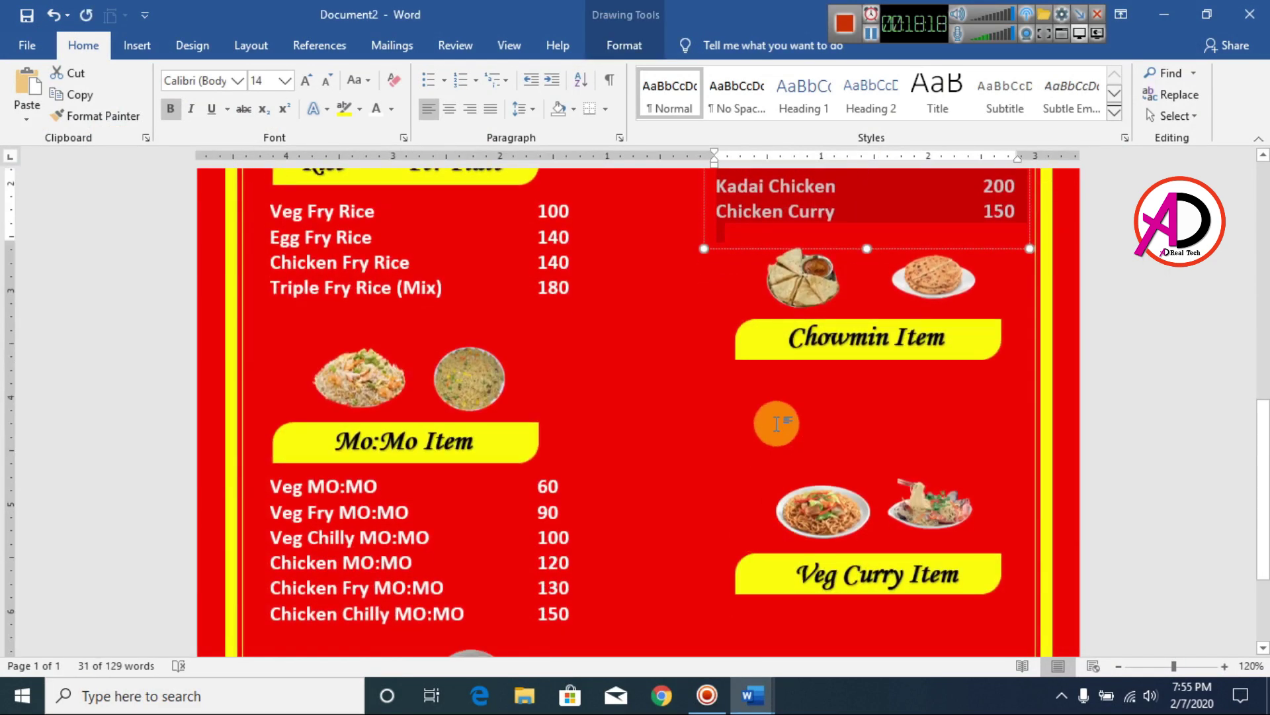
{"action": "scroll", "coordinate": [768, 448], "scroll_direction": "up", "scroll_amount": 5}
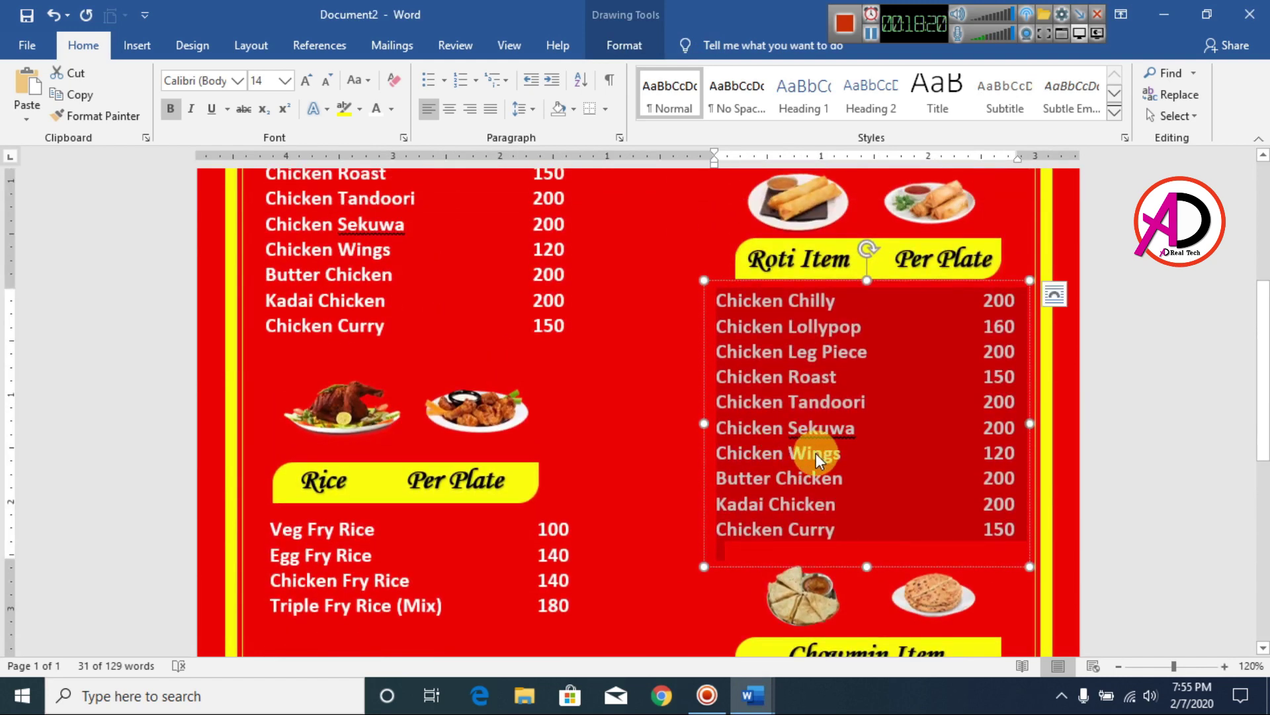
{"action": "key", "text": "ctrl+v"}
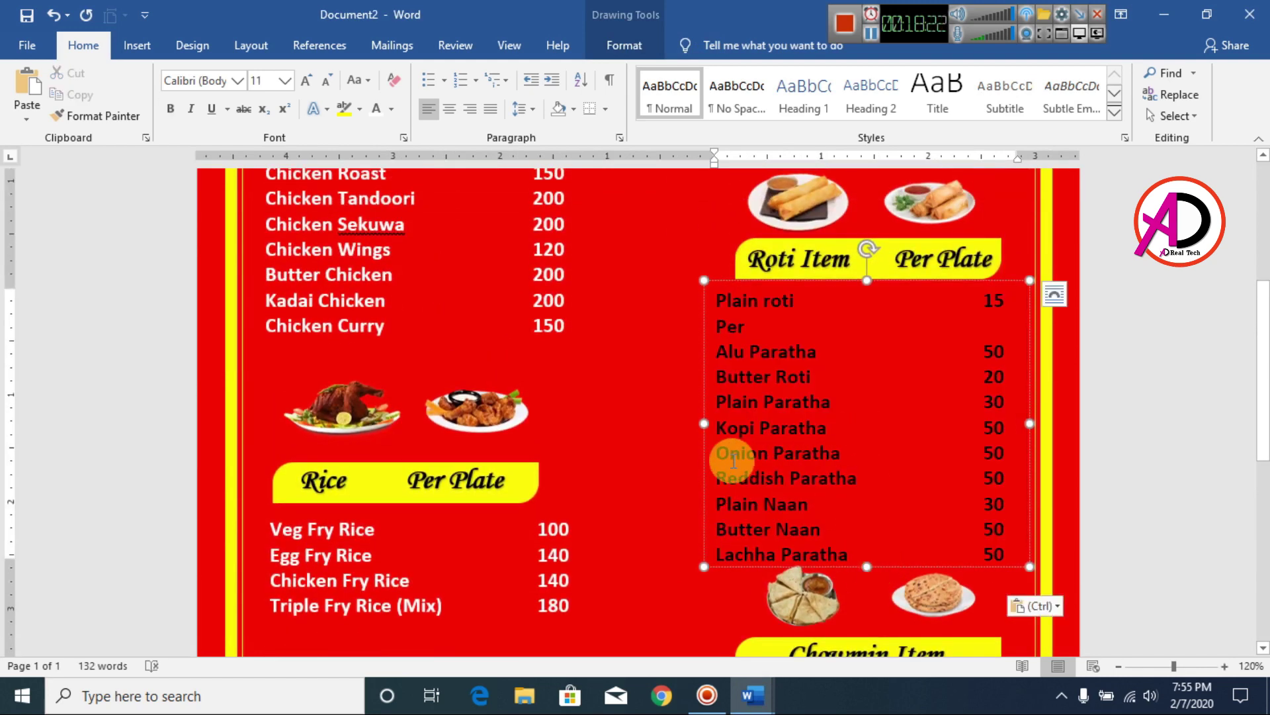
- Widen the roti list's text box on its left side and delete "Per" after the Plain roti price
{"action": "left_click_drag", "start_coordinate": [705, 425], "coordinate": [680, 422]}
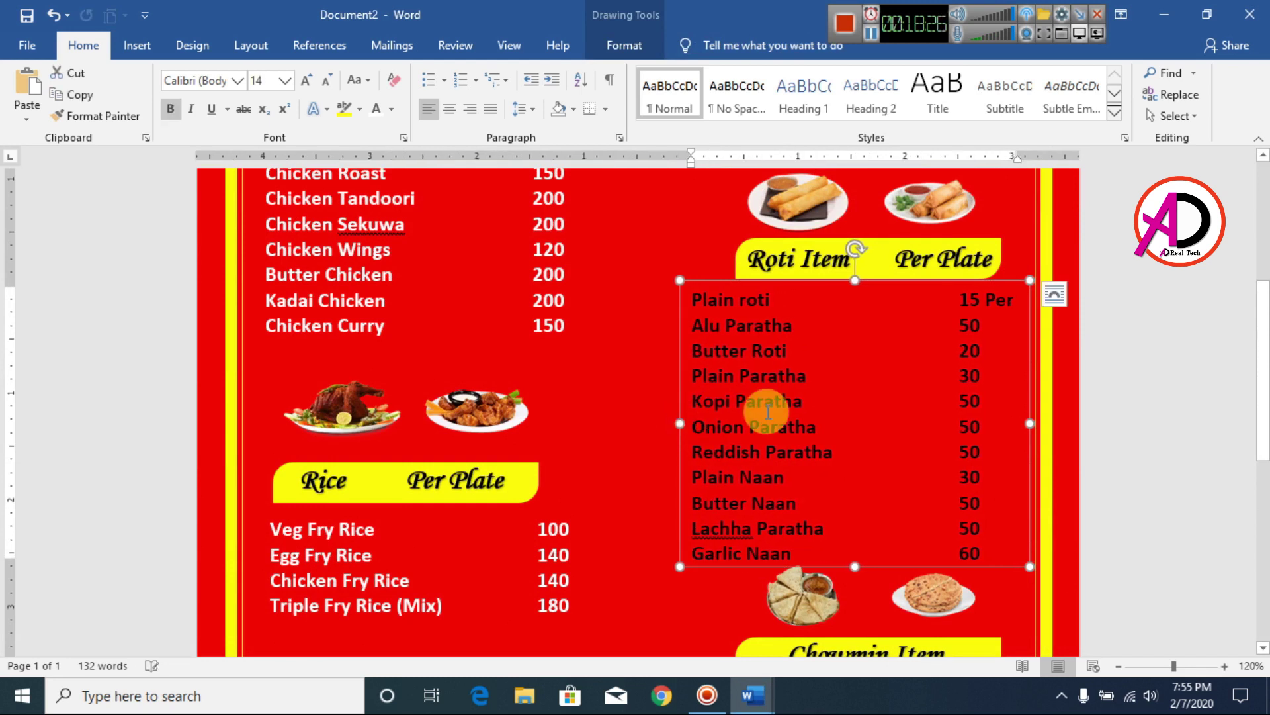
{"action": "left_click", "coordinate": [1014, 299]}
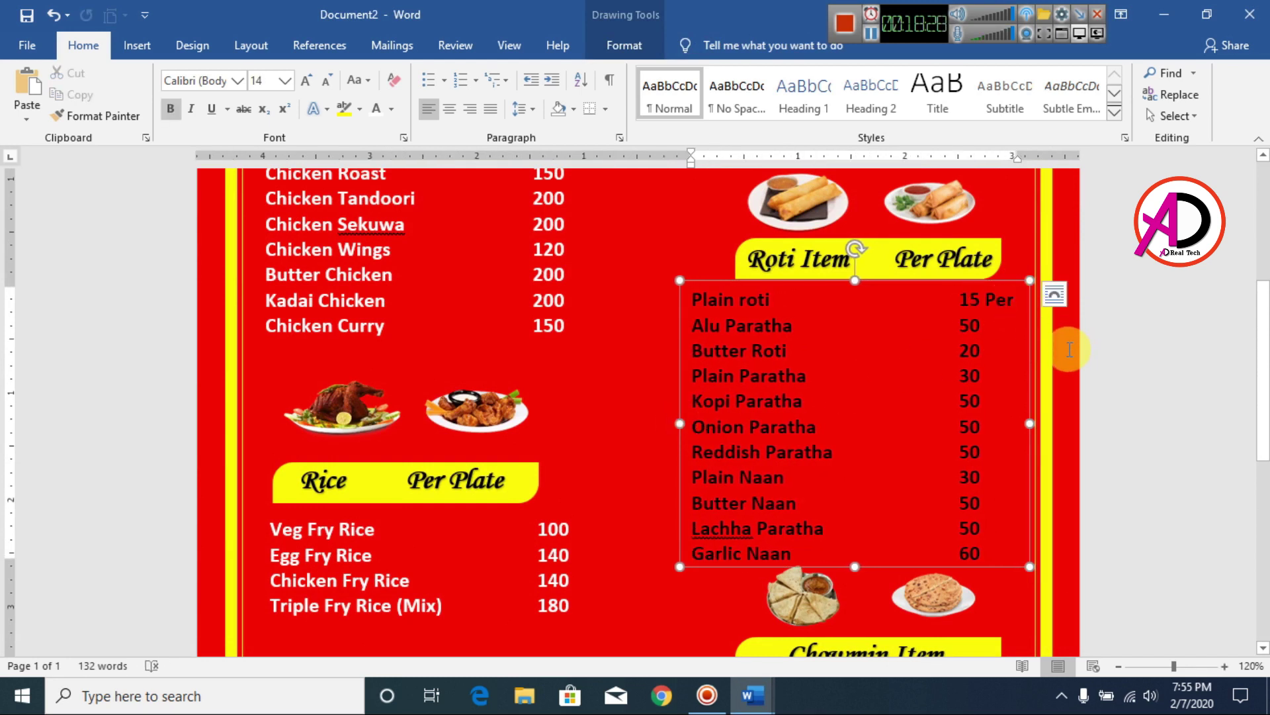
- Move the roti list's text box to the right so its lines roughly align with the roll list above
{"action": "left_click_drag", "start_coordinate": [791, 281], "coordinate": [823, 280]}
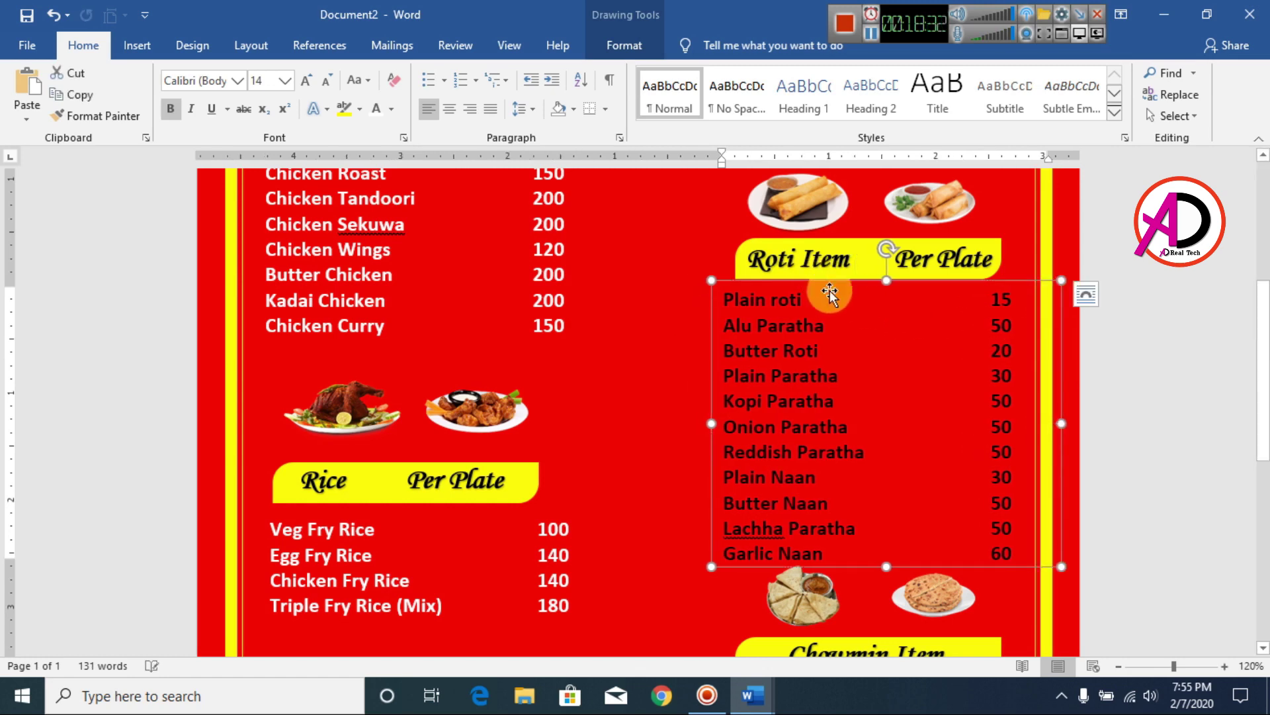
{"action": "scroll", "coordinate": [823, 281], "scroll_direction": "up", "scroll_amount": 4}
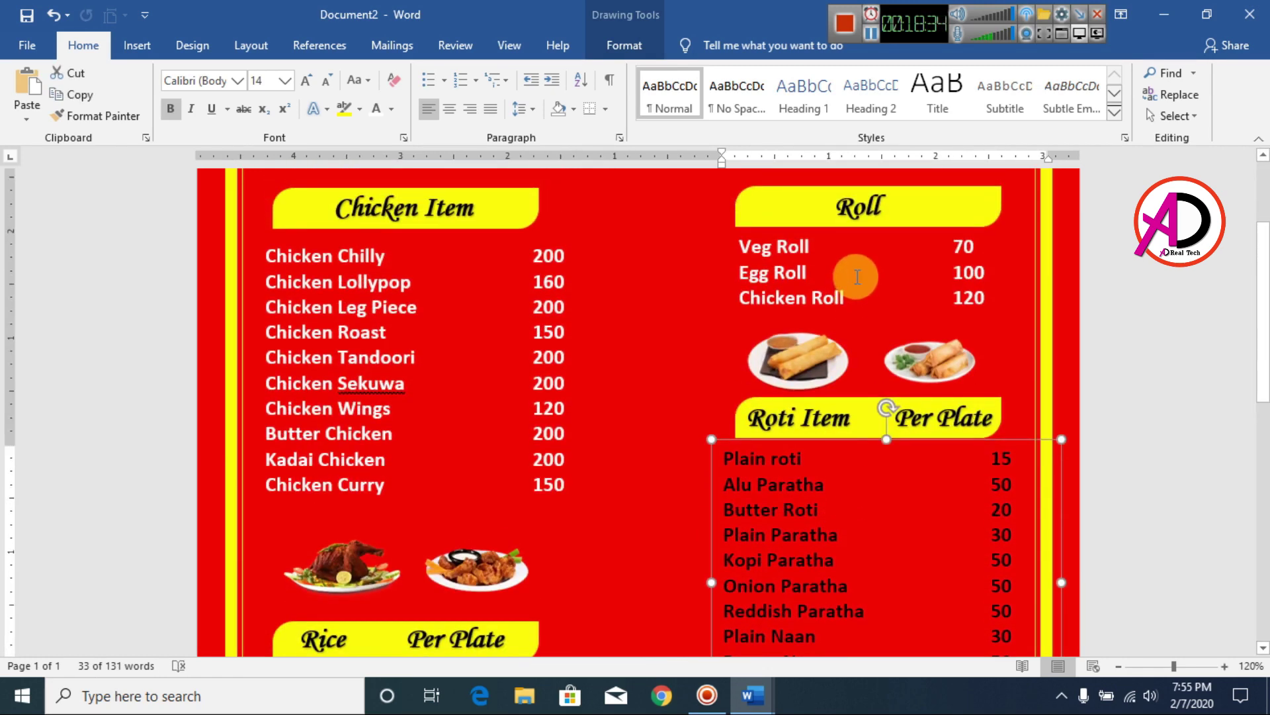
{"action": "scroll", "coordinate": [863, 414], "scroll_direction": "down", "scroll_amount": 1}
{"action": "left_click_drag", "start_coordinate": [773, 391], "coordinate": [782, 389]}
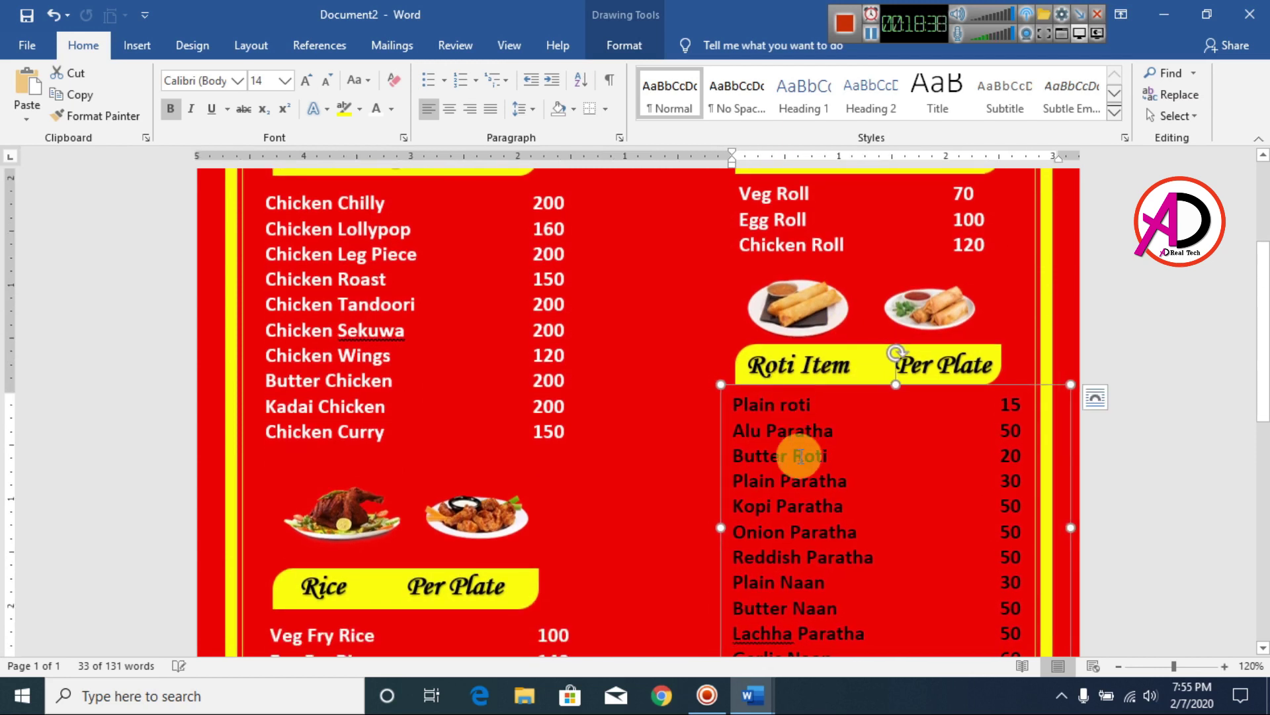
- Change the font colour of the whole roti list to white
{"action": "key", "text": "ctrl+a"}
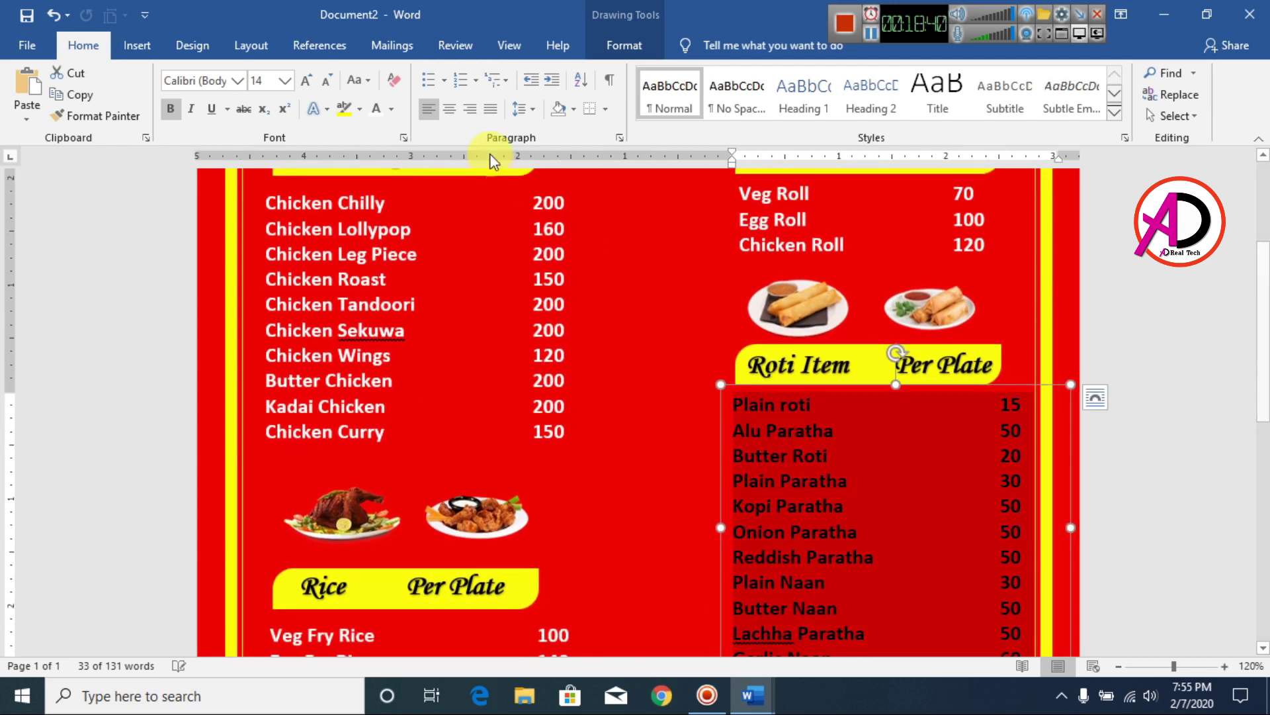
{"action": "left_click", "coordinate": [377, 111]}
{"action": "scroll", "coordinate": [856, 485], "scroll_direction": "down", "scroll_amount": 5}
{"action": "left_click", "coordinate": [1005, 546]}
{"action": "scroll", "coordinate": [973, 516], "scroll_direction": "up", "scroll_amount": 5}
{"action": "scroll", "coordinate": [907, 502], "scroll_direction": "down", "scroll_amount": 7}
{"action": "scroll", "coordinate": [727, 490], "scroll_direction": "up", "scroll_amount": 4}
{"action": "scroll", "coordinate": [681, 475], "scroll_direction": "down", "scroll_amount": 4}
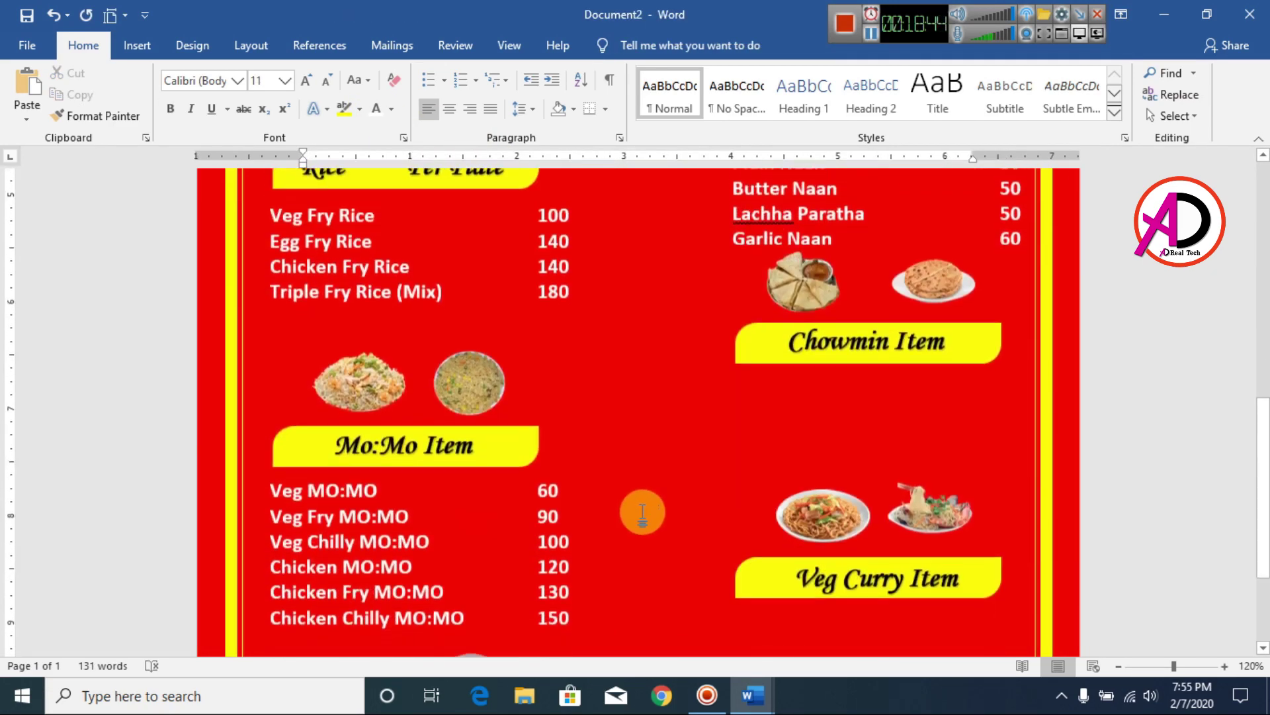
- Move the two rice pictures up towards the rice list and raise the "Mo:Mo Item" heading beneath them
{"action": "left_click", "coordinate": [361, 379]}
{"action": "left_click", "coordinate": [463, 383], "text": "shift"}
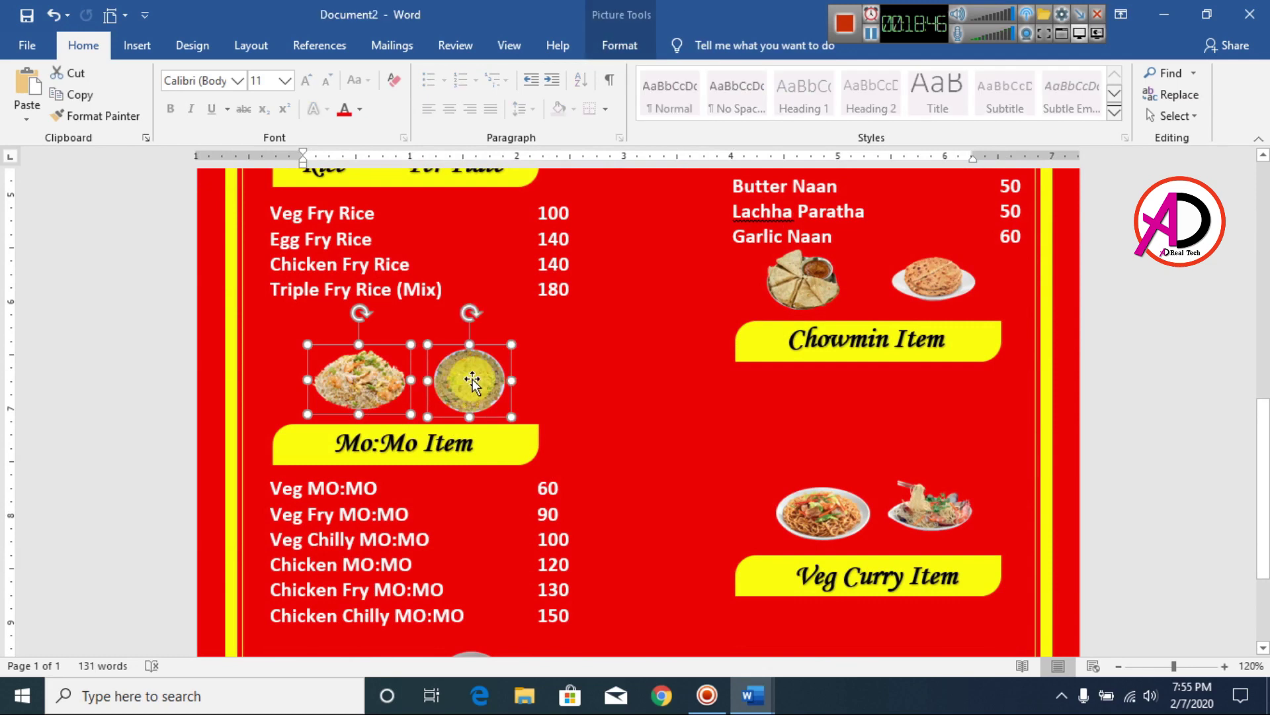
{"action": "left_click_drag", "start_coordinate": [464, 384], "coordinate": [472, 355]}
{"action": "left_click", "coordinate": [479, 455]}
{"action": "mouse_move", "coordinate": [503, 427]}
{"action": "left_mouse_down"}
{"action": "mouse_move", "coordinate": [504, 398]}
{"action": "mouse_move", "coordinate": [458, 394]}
{"action": "left_mouse_up"}
{"action": "left_click", "coordinate": [453, 444]}
- Move the MO:MO list's text box up close below its heading and raise the two momo pictures beneath it
{"action": "scroll", "coordinate": [482, 493], "scroll_direction": "down", "scroll_amount": 3}
{"action": "left_click", "coordinate": [467, 456]}
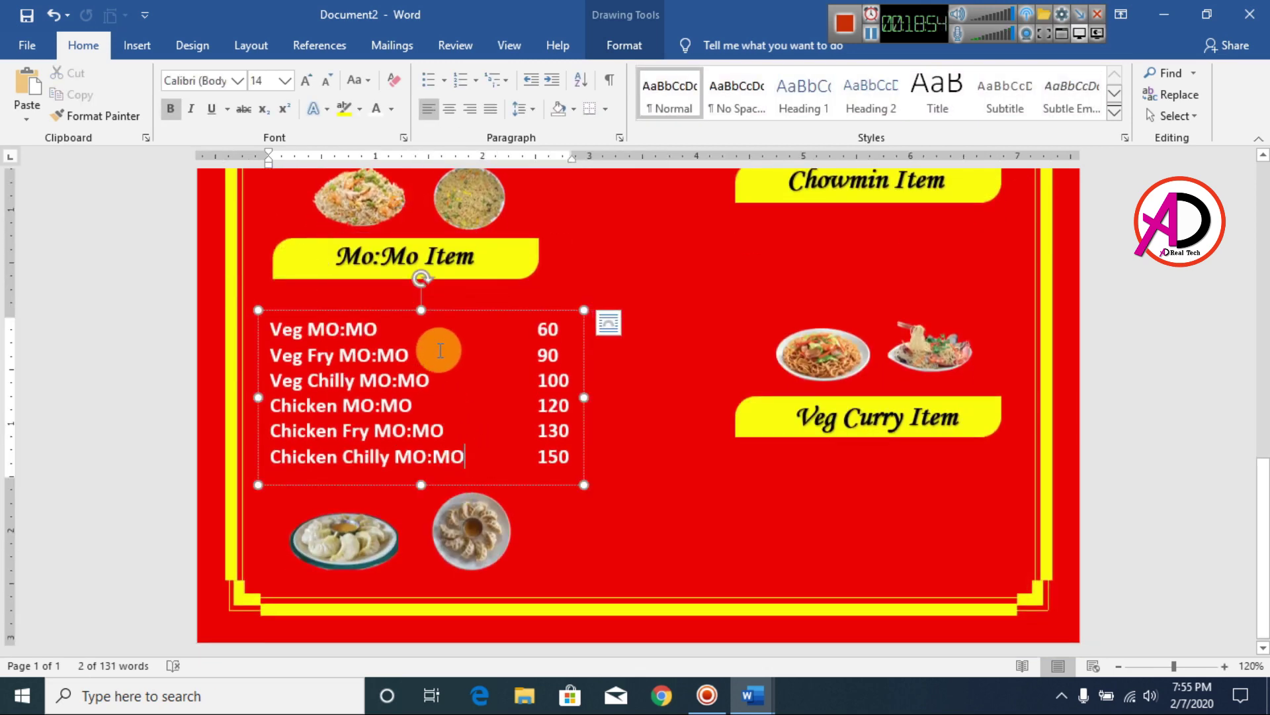
{"action": "left_click_drag", "start_coordinate": [450, 299], "coordinate": [450, 278]}
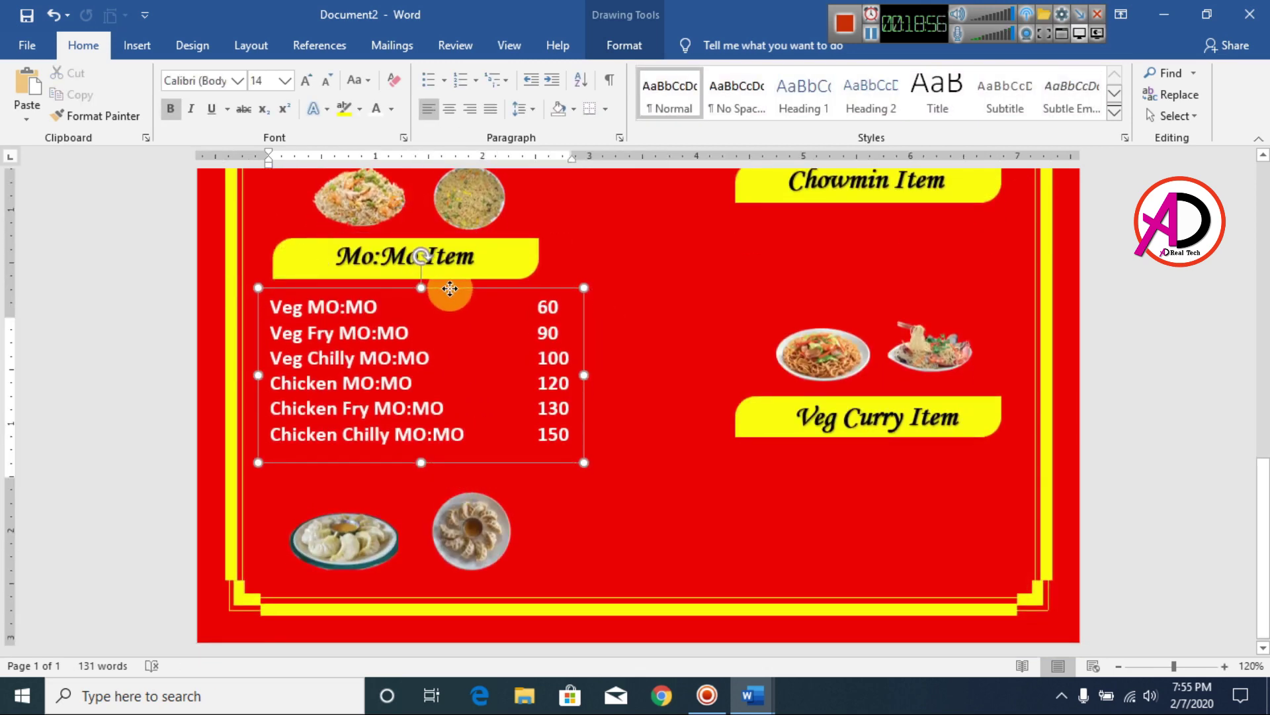
{"action": "left_click", "coordinate": [462, 526]}
{"action": "left_click_drag", "start_coordinate": [359, 529], "coordinate": [358, 493]}
{"action": "left_click", "coordinate": [657, 529]}
{"action": "scroll", "coordinate": [657, 529], "scroll_direction": "up", "scroll_amount": 10}
{"action": "scroll", "coordinate": [689, 589], "scroll_direction": "down", "scroll_amount": 10}
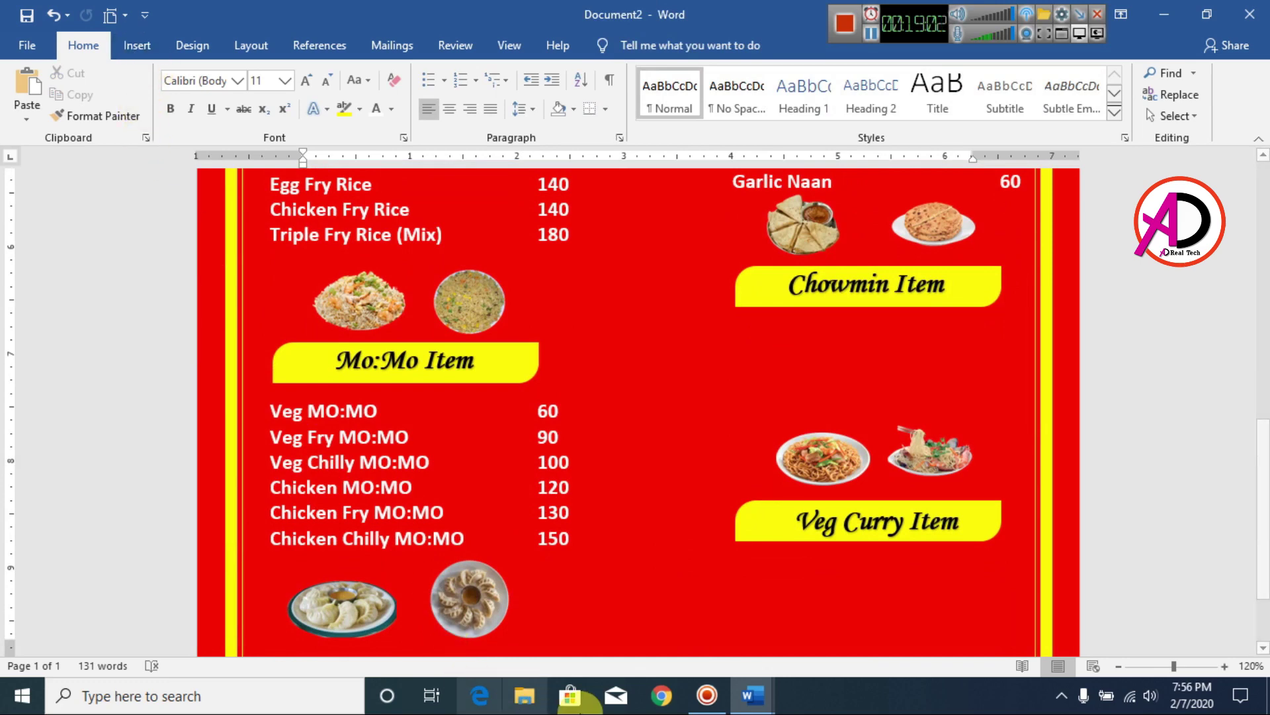
- Select and copy the three chowmin items with prices, Veg Chowmin to Chicken Chowmin, in the Menu Item document
{"action": "mouse_move", "coordinate": [752, 695]}
{"action": "left_click", "coordinate": [659, 614]}
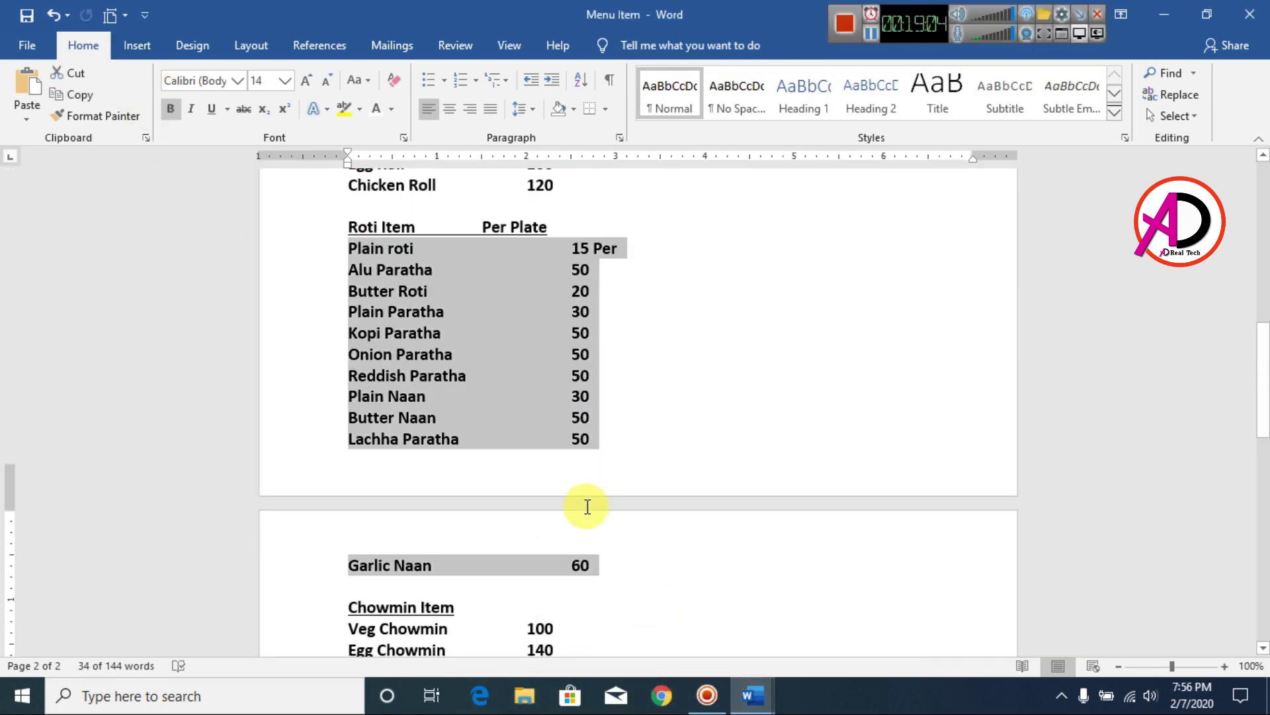
{"action": "scroll", "coordinate": [586, 498], "scroll_direction": "down", "scroll_amount": 4}
{"action": "left_click_drag", "start_coordinate": [349, 362], "coordinate": [549, 401]}
{"action": "key", "text": "ctrl+c"}
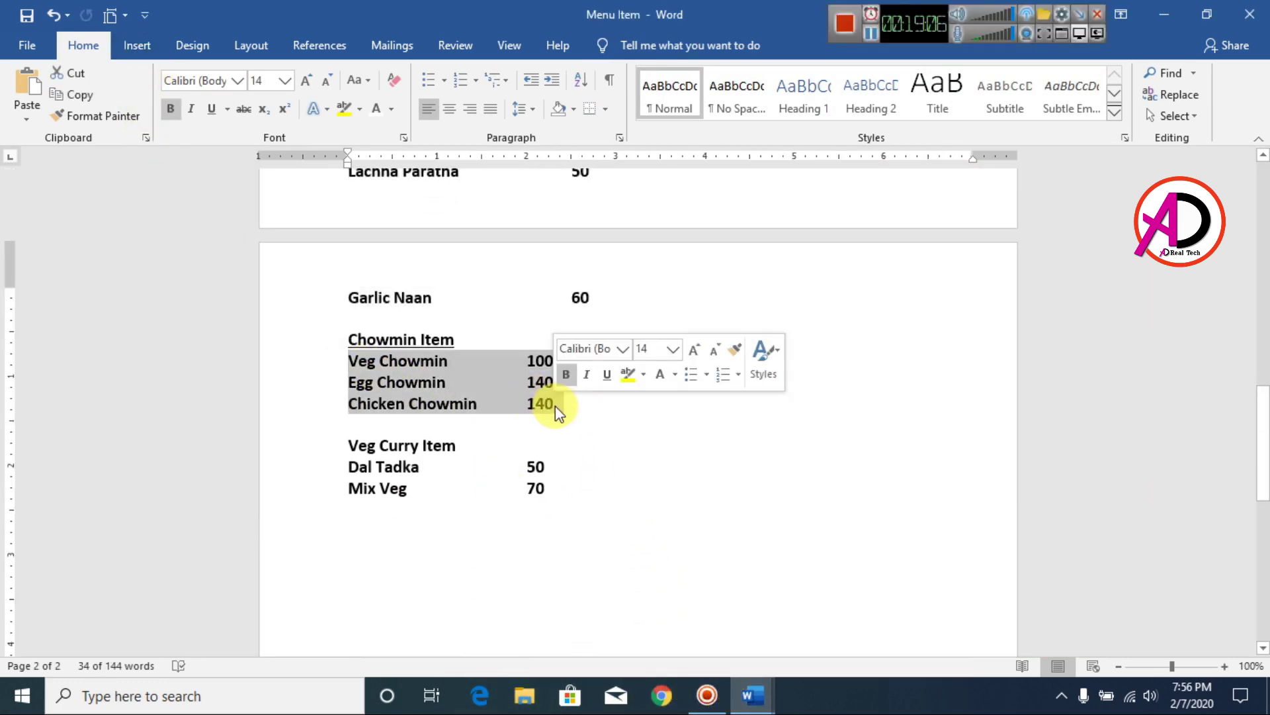
{"action": "key", "text": "alt+Tab"}
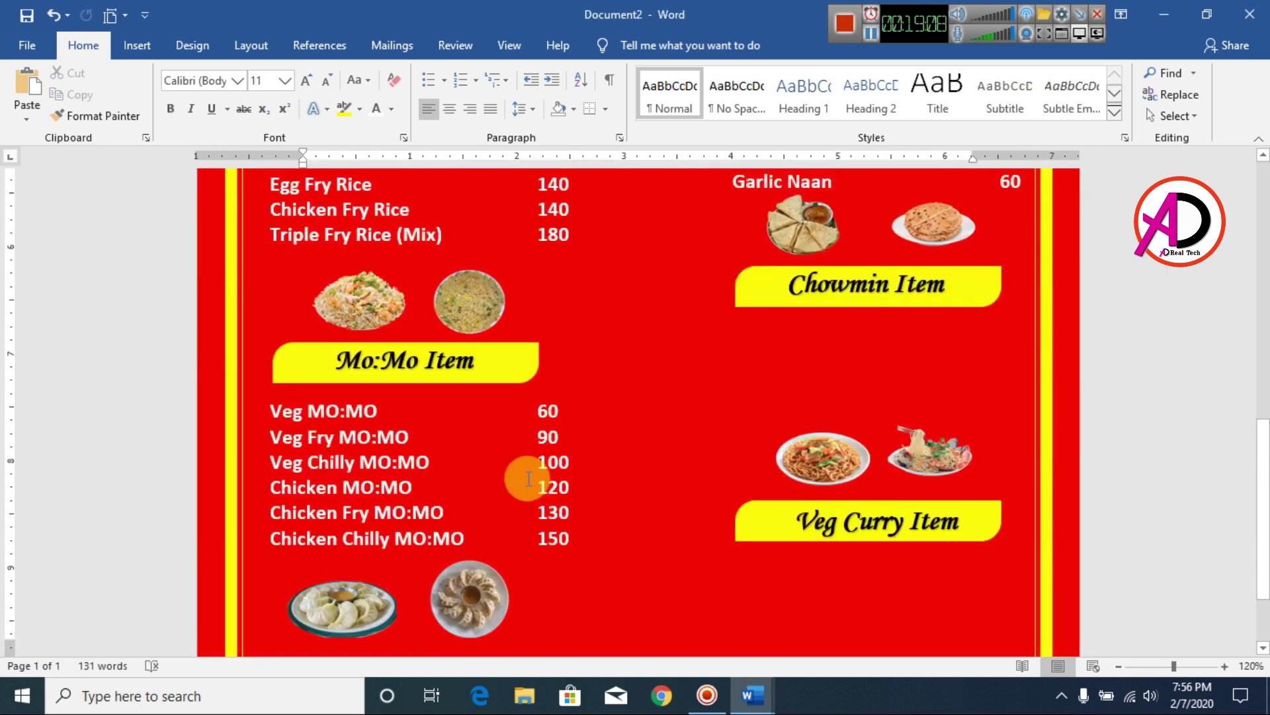
- Duplicate the rice list's text box and place the copy directly below the "Chowmin Item" heading
{"action": "scroll", "coordinate": [530, 483], "scroll_direction": "up", "scroll_amount": 5}
{"action": "scroll", "coordinate": [423, 330], "scroll_direction": "down", "scroll_amount": 2}
{"action": "left_click", "coordinate": [429, 316]}
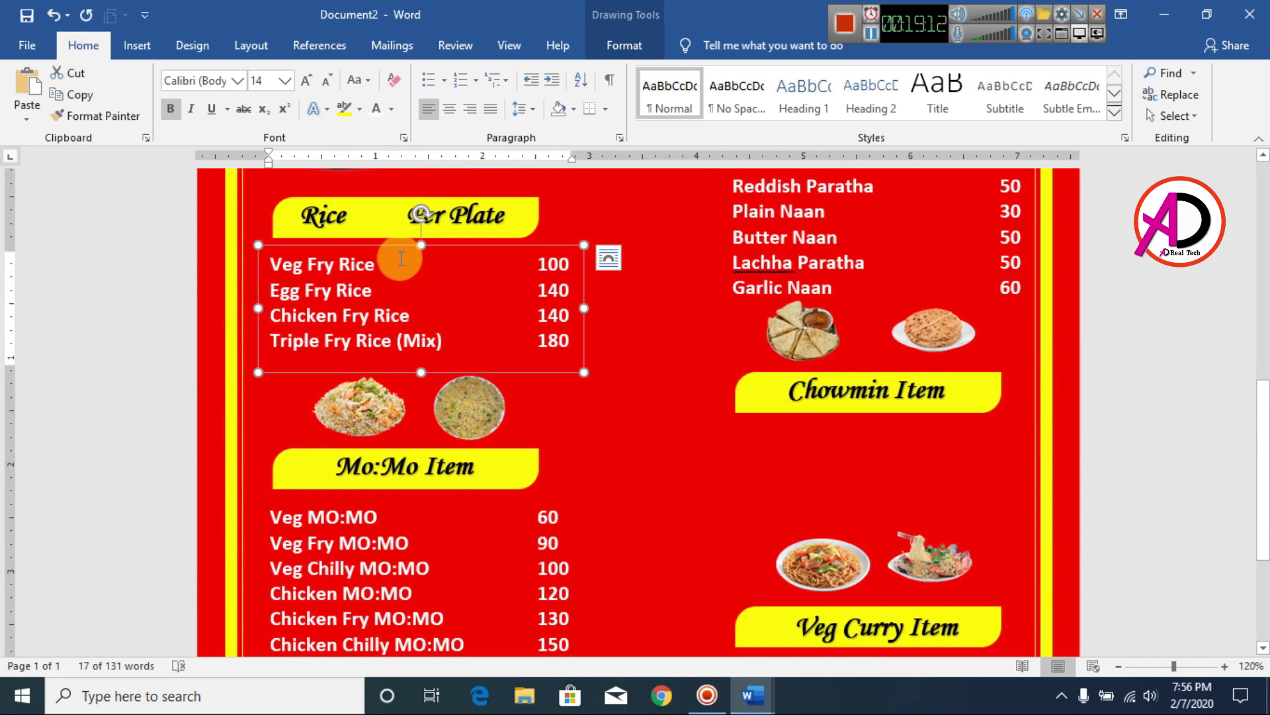
{"action": "key", "text": "ctrl+v"}
{"action": "key", "text": "ctrl"}
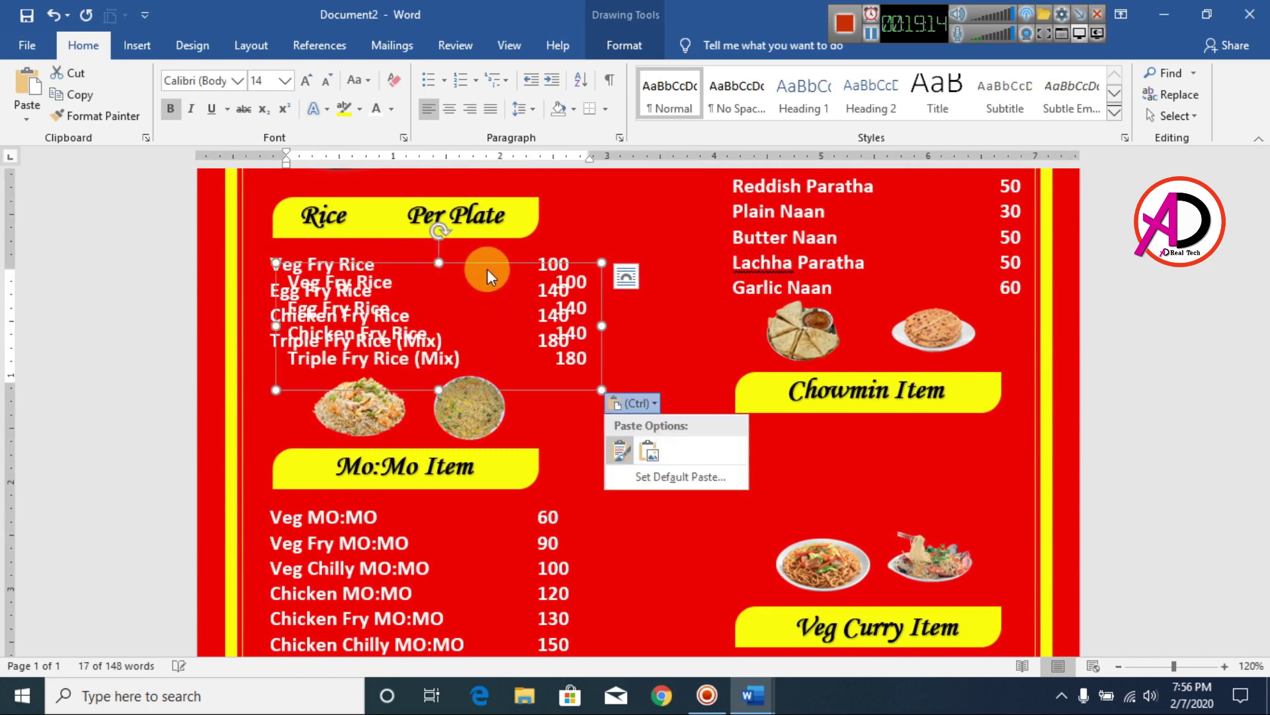
{"action": "left_click_drag", "start_coordinate": [489, 267], "coordinate": [928, 414]}
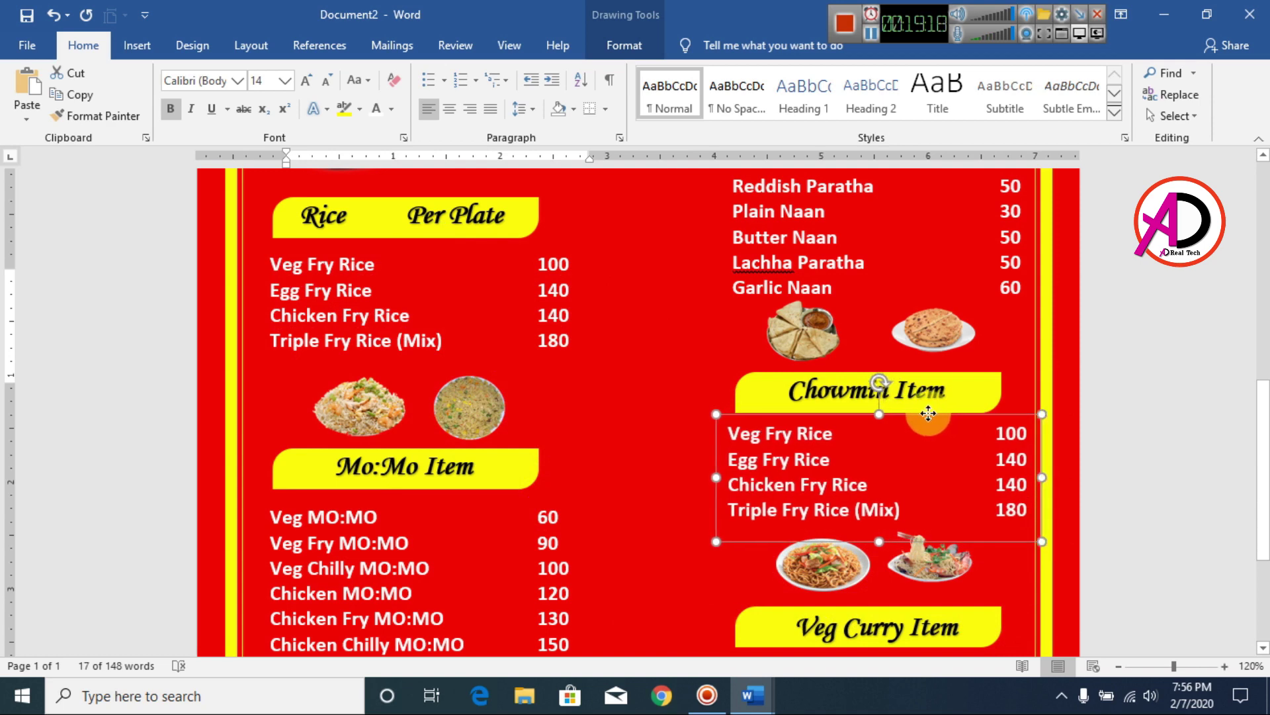
- Replace the duplicated rice list with the three chowmin items and prices, Veg Chowmin to Chicken Chowmin, from the Menu Item document
{"action": "key", "text": "ctrl+a"}
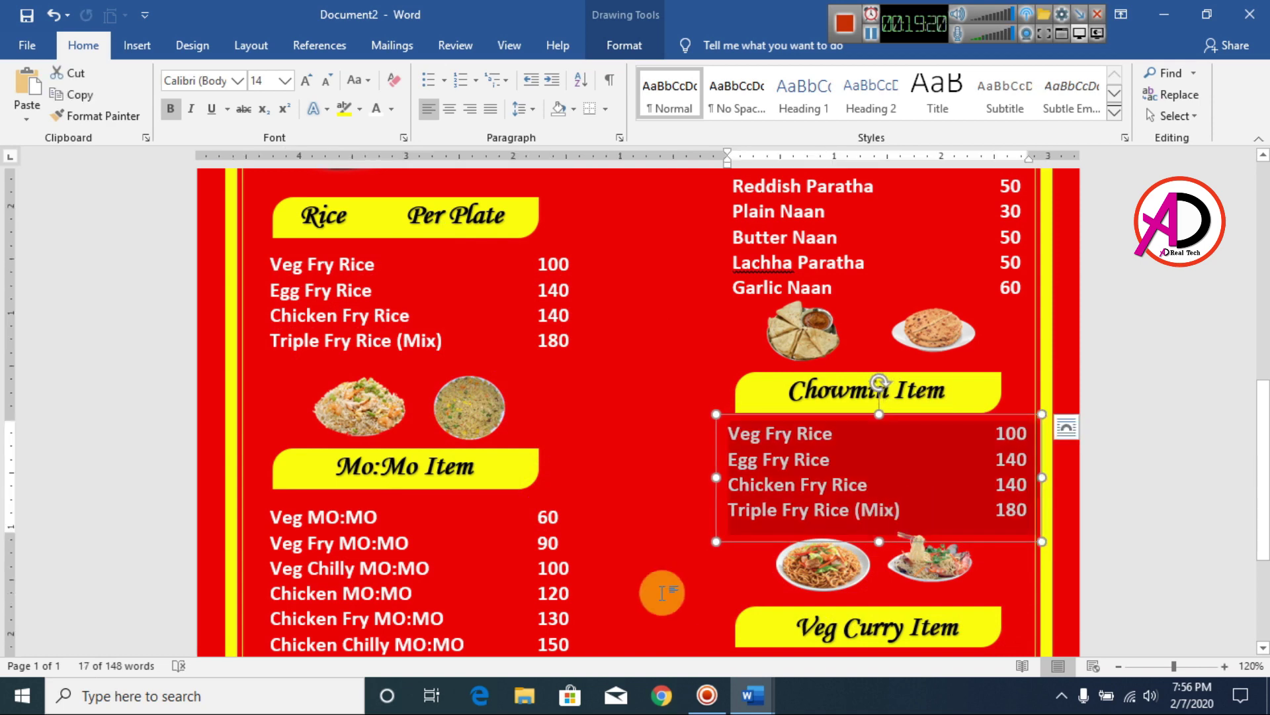
{"action": "left_click", "coordinate": [751, 695]}
{"action": "mouse_move", "coordinate": [691, 621]}
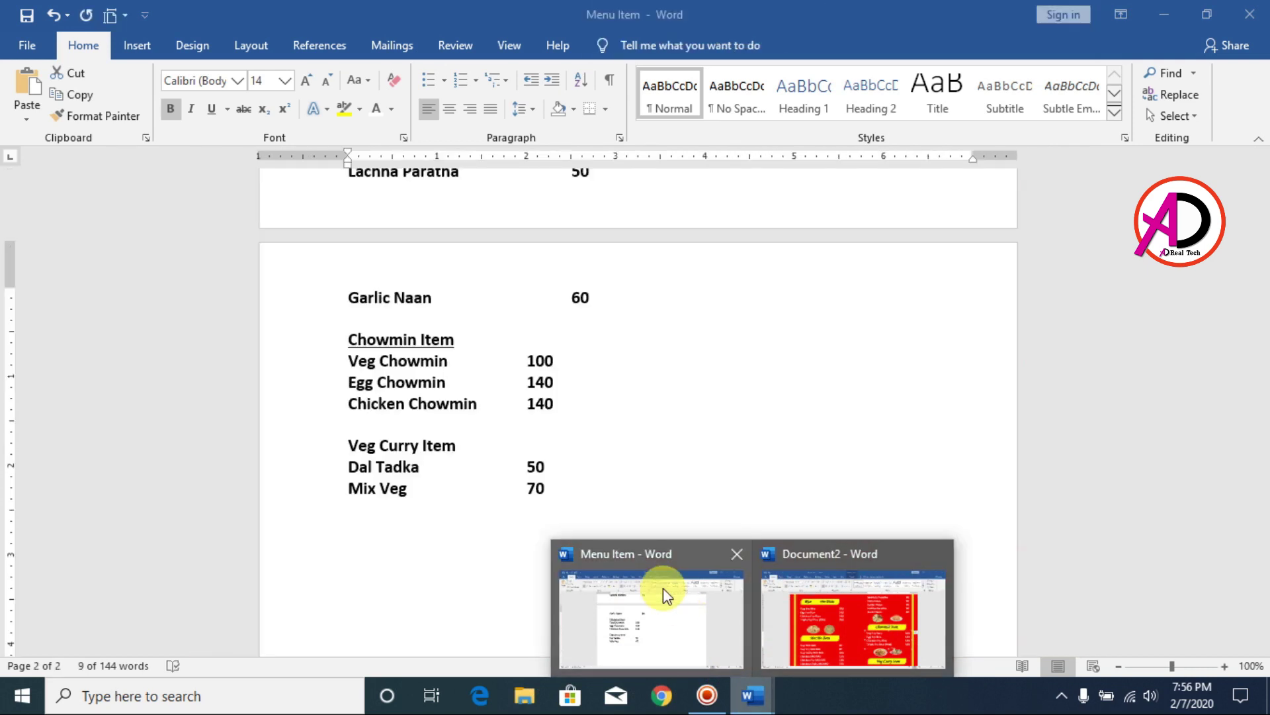
{"action": "left_click", "coordinate": [663, 588]}
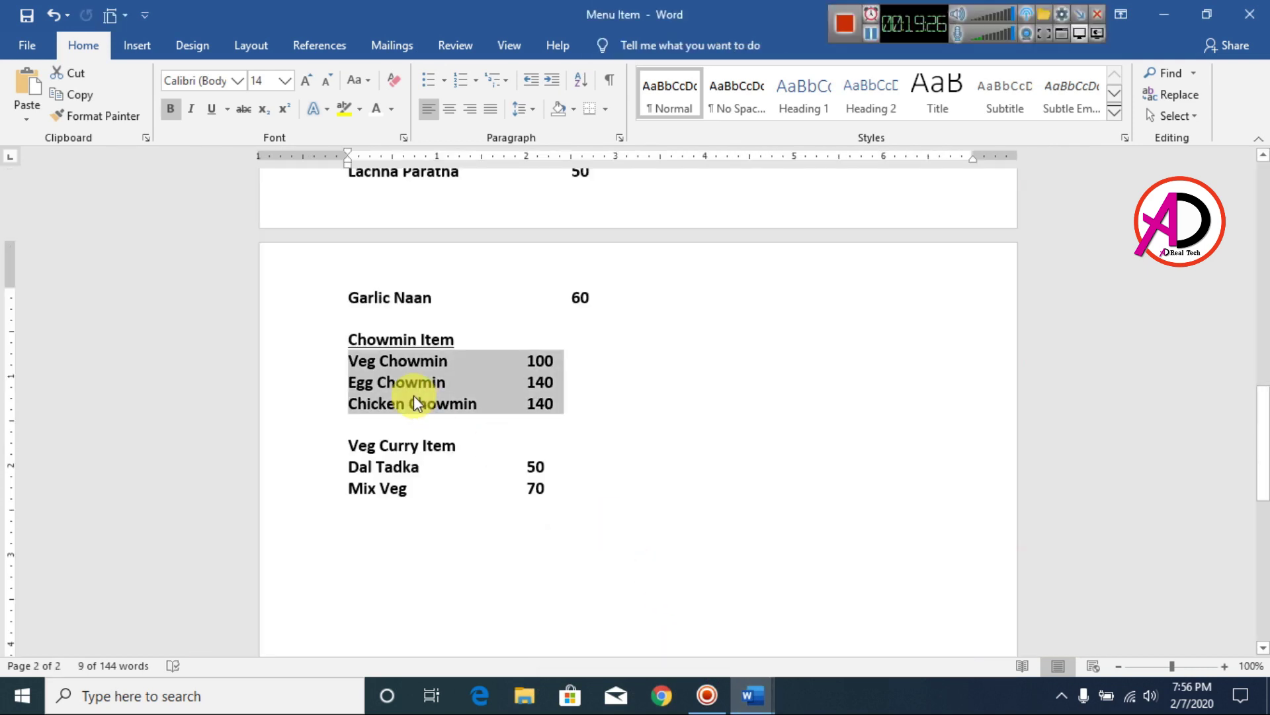
{"action": "key", "text": "alt+Tab"}
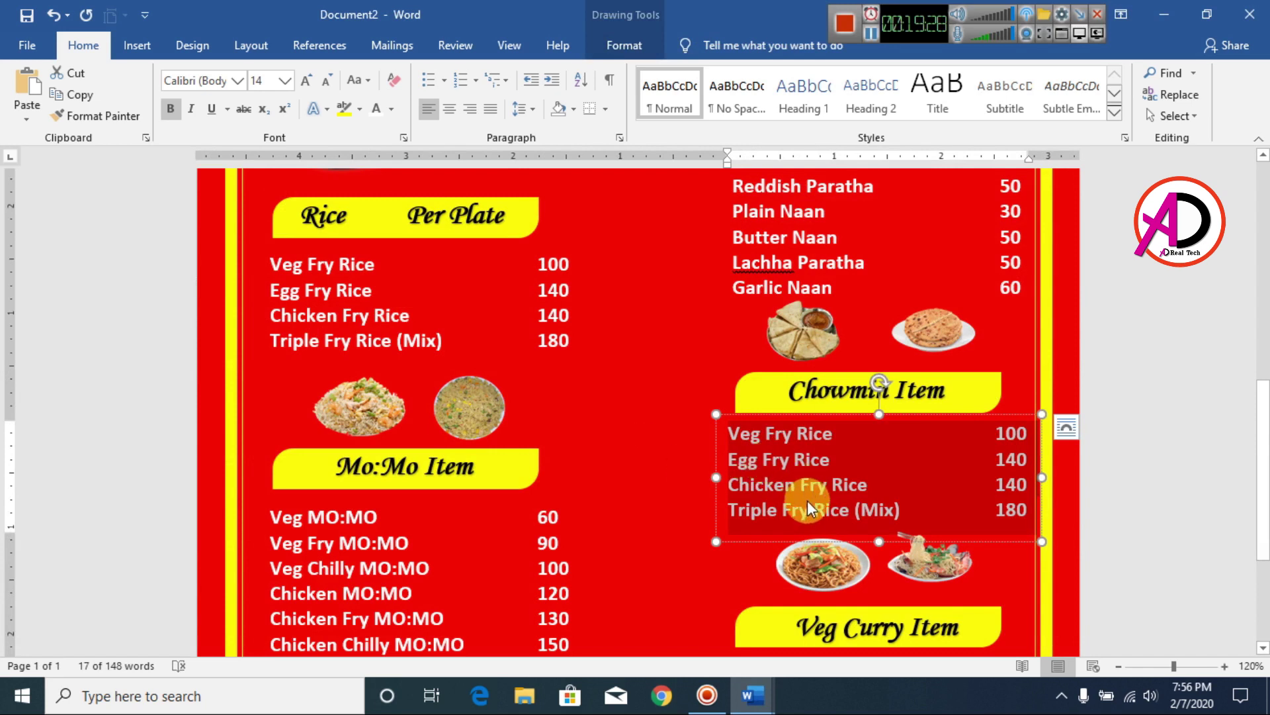
{"action": "key", "text": "ctrl+v"}
- Shorten the chowmin list's text box and nudge it slightly right, and change all its text to white
{"action": "left_click_drag", "start_coordinate": [877, 539], "coordinate": [878, 521]}
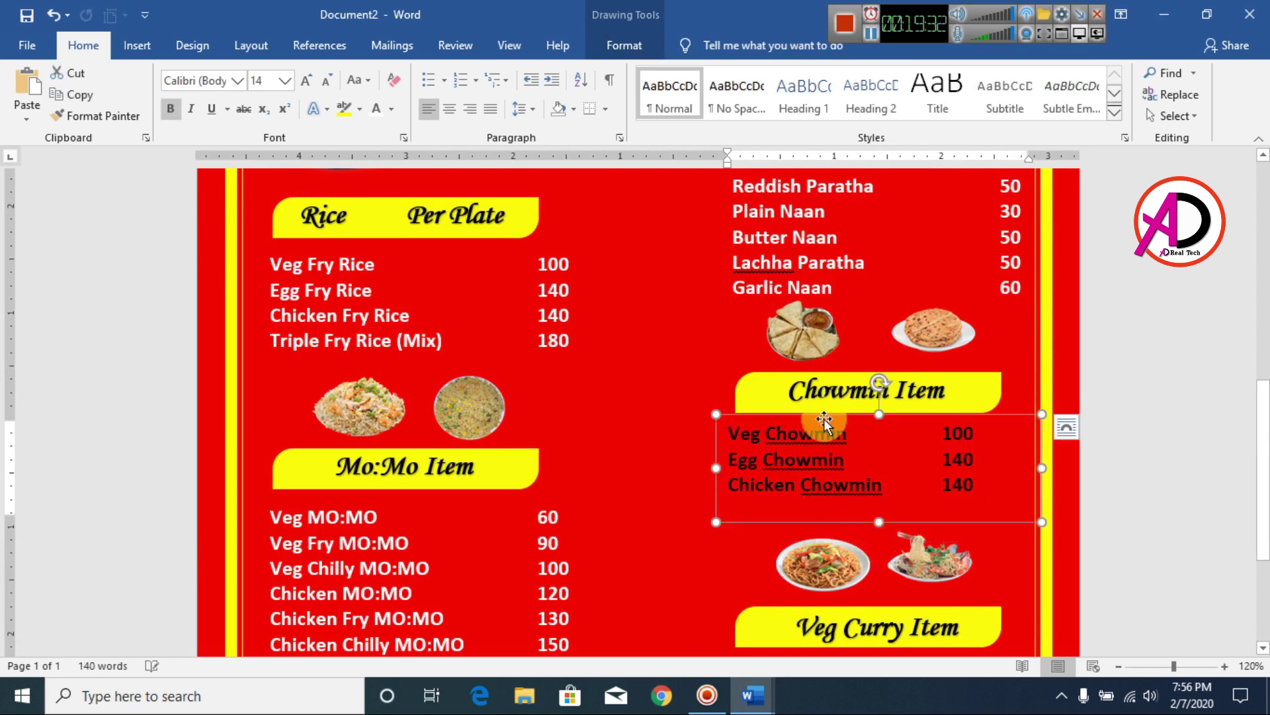
{"action": "left_click_drag", "start_coordinate": [808, 411], "coordinate": [812, 412]}
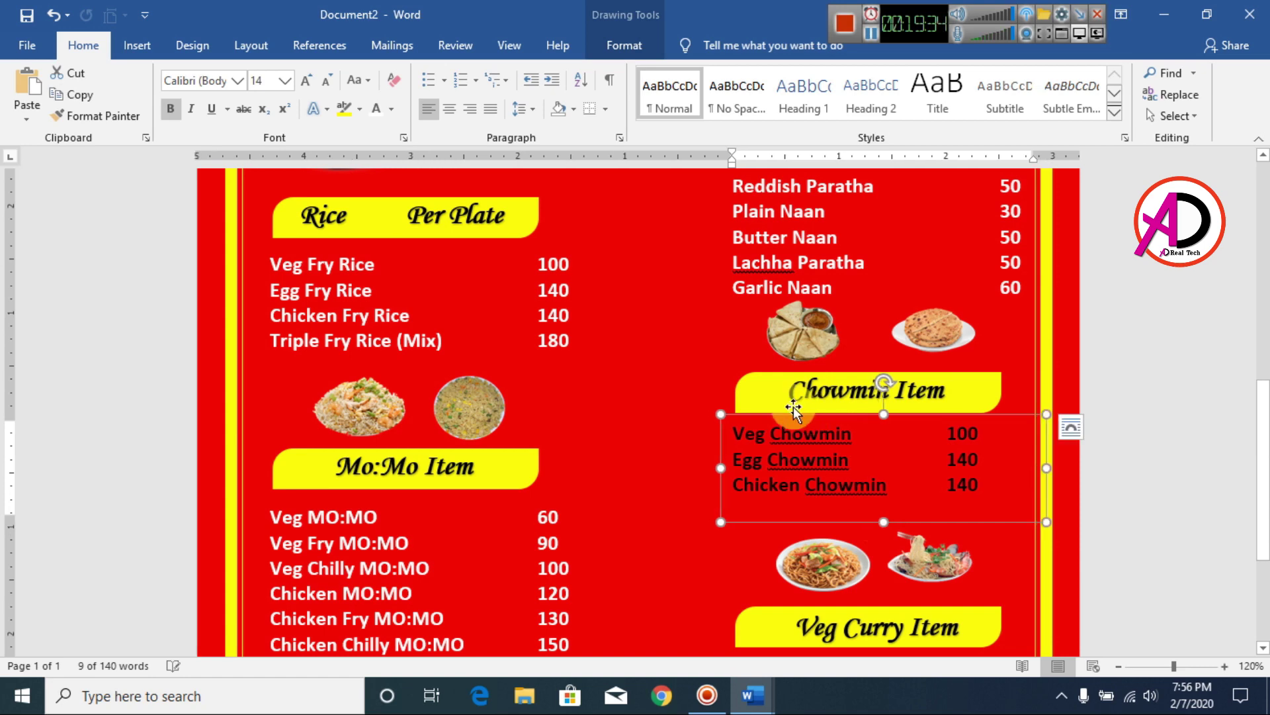
{"action": "left_click", "coordinate": [761, 507]}
- Move the two chowmin pictures up towards their list and raise the "Veg Curry Item" heading beneath them
{"action": "scroll", "coordinate": [849, 487], "scroll_direction": "down", "scroll_amount": 3}
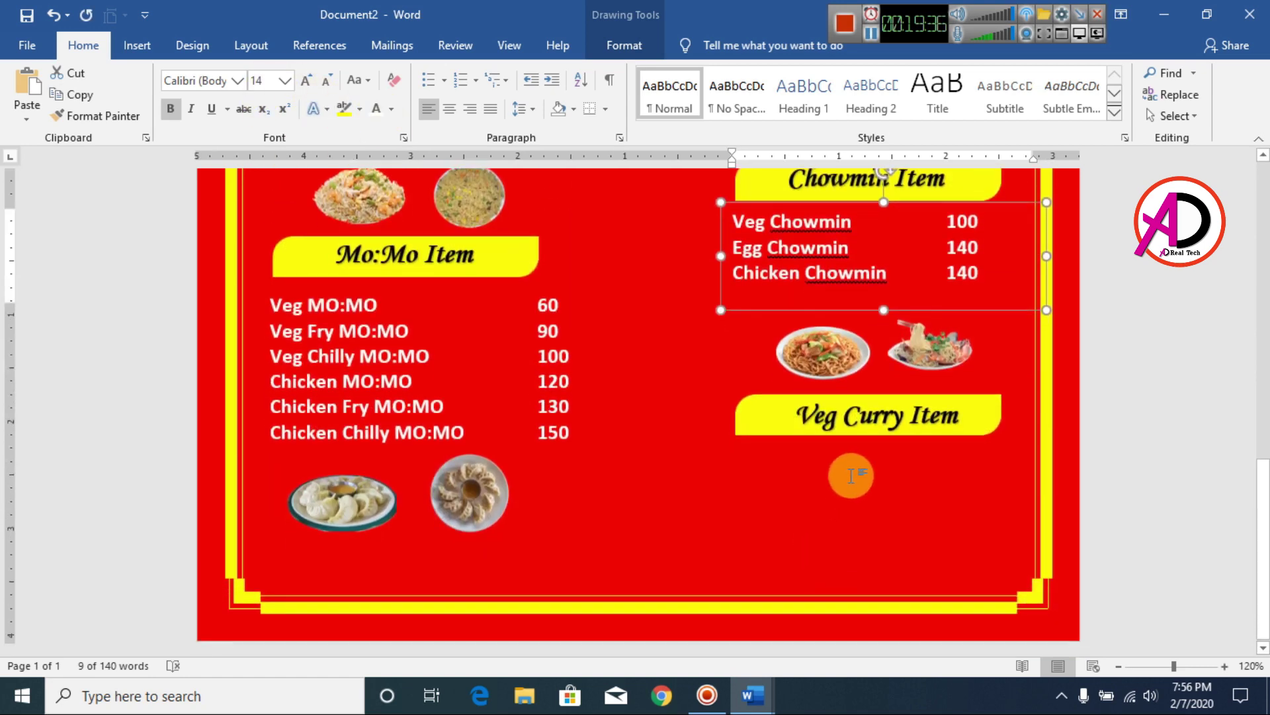
{"action": "left_click", "coordinate": [804, 342]}
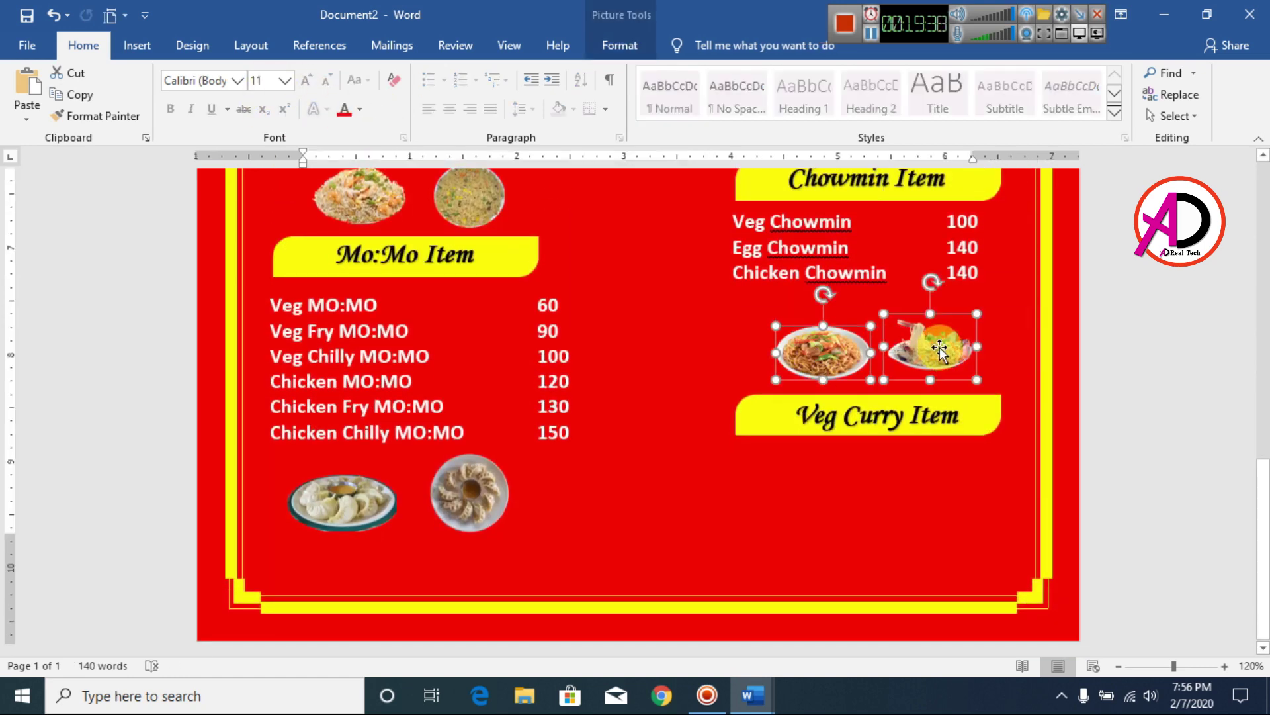
{"action": "left_click_drag", "start_coordinate": [940, 347], "coordinate": [937, 325]}
{"action": "left_click", "coordinate": [940, 430]}
{"action": "mouse_move", "coordinate": [978, 403]}
{"action": "left_mouse_down"}
{"action": "mouse_move", "coordinate": [976, 373]}
{"action": "mouse_move", "coordinate": [932, 367]}
{"action": "left_mouse_up"}
{"action": "left_click", "coordinate": [935, 415]}
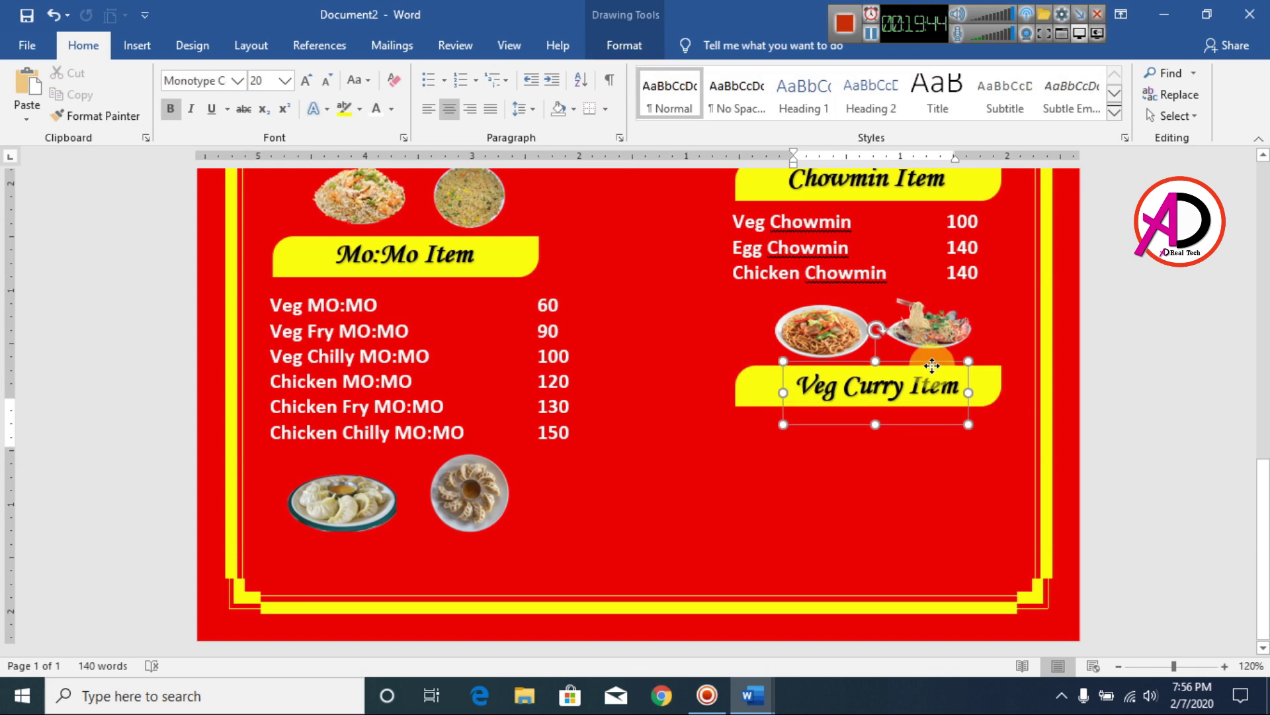
{"action": "left_click", "coordinate": [1077, 493]}
- Duplicate the chowmin list's text box and place the copy directly below the "Veg Curry Item" heading
{"action": "scroll", "coordinate": [913, 553], "scroll_direction": "down", "scroll_amount": 10}
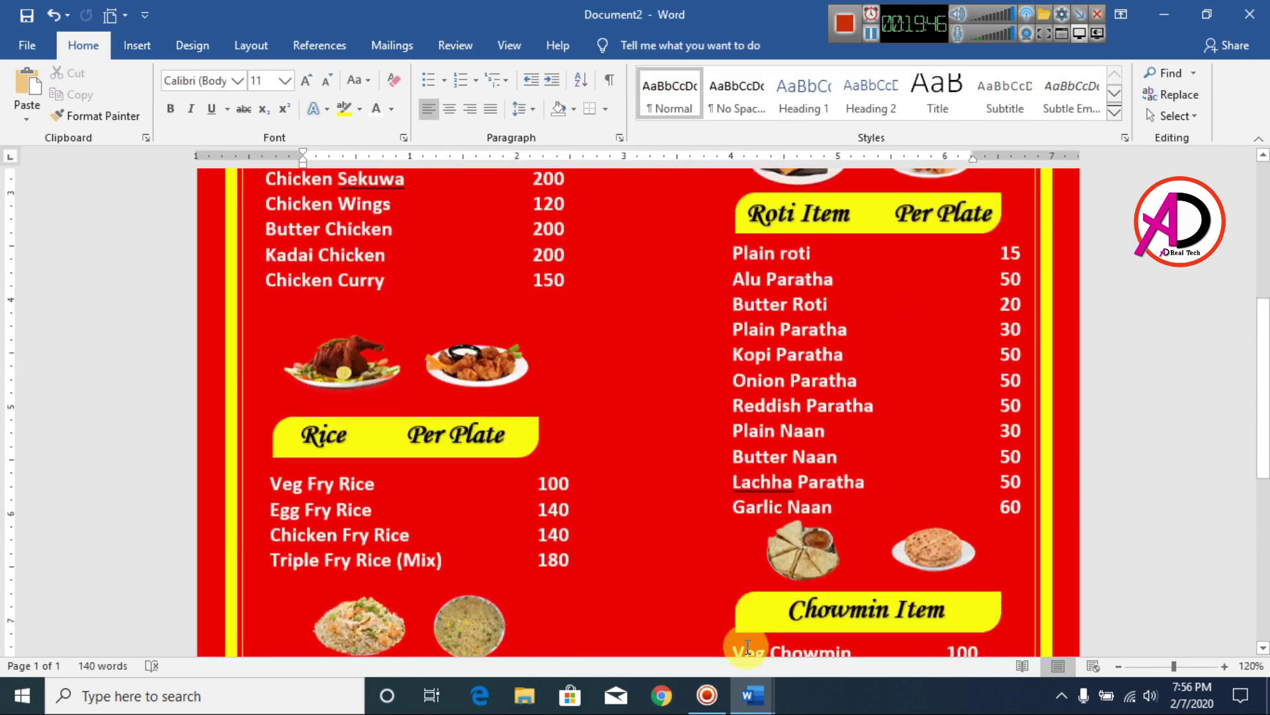
{"action": "left_click", "coordinate": [879, 374]}
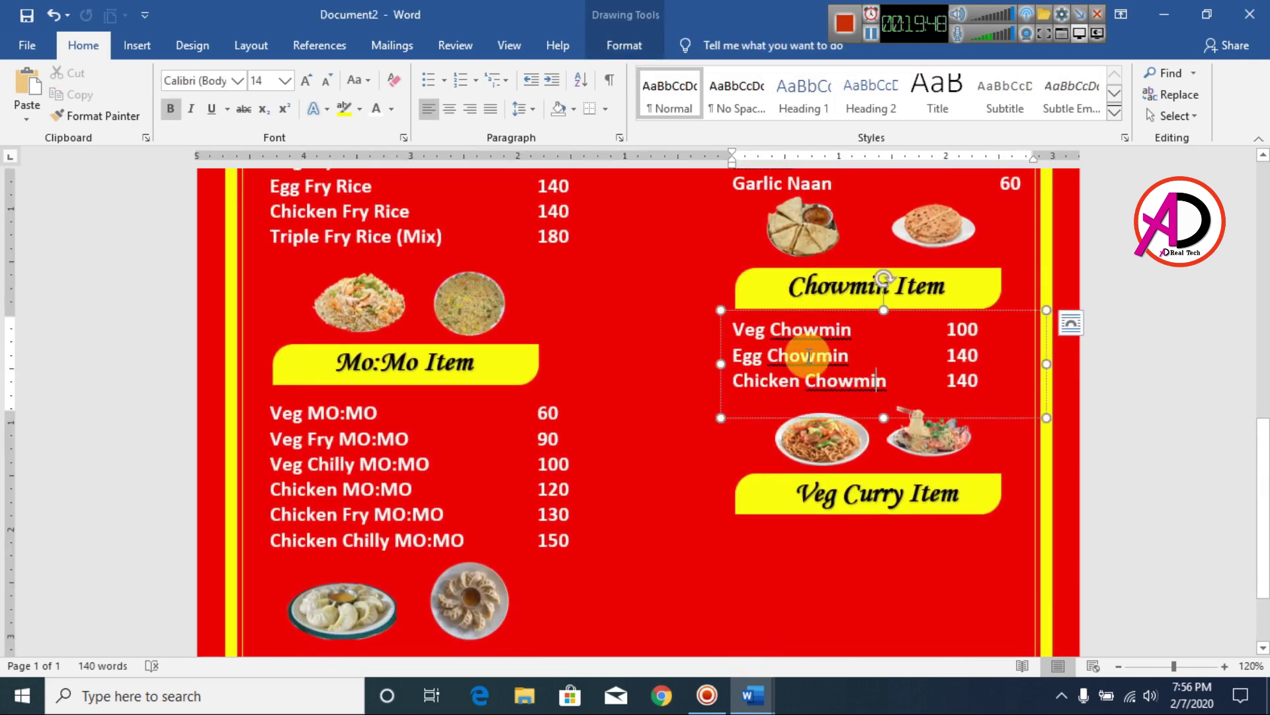
{"action": "left_click", "coordinate": [733, 311]}
{"action": "key", "text": "ctrl+d"}
{"action": "left_click_drag", "start_coordinate": [886, 434], "coordinate": [871, 616]}
{"action": "scroll", "coordinate": [859, 607], "scroll_direction": "down", "scroll_amount": 3}
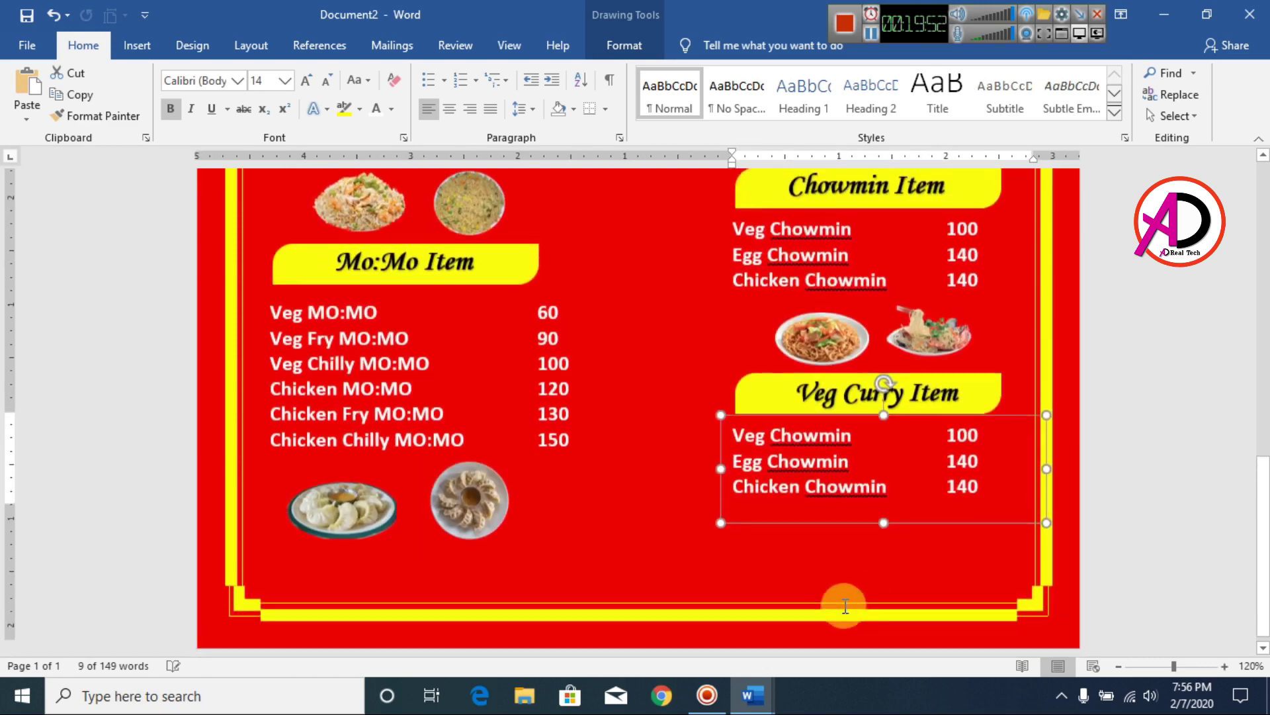
- Replace the duplicated chowmin list with the Dal Tadka 50 and Mix Veg 70 lines copied from the Menu Item document
{"action": "mouse_move", "coordinate": [753, 694]}
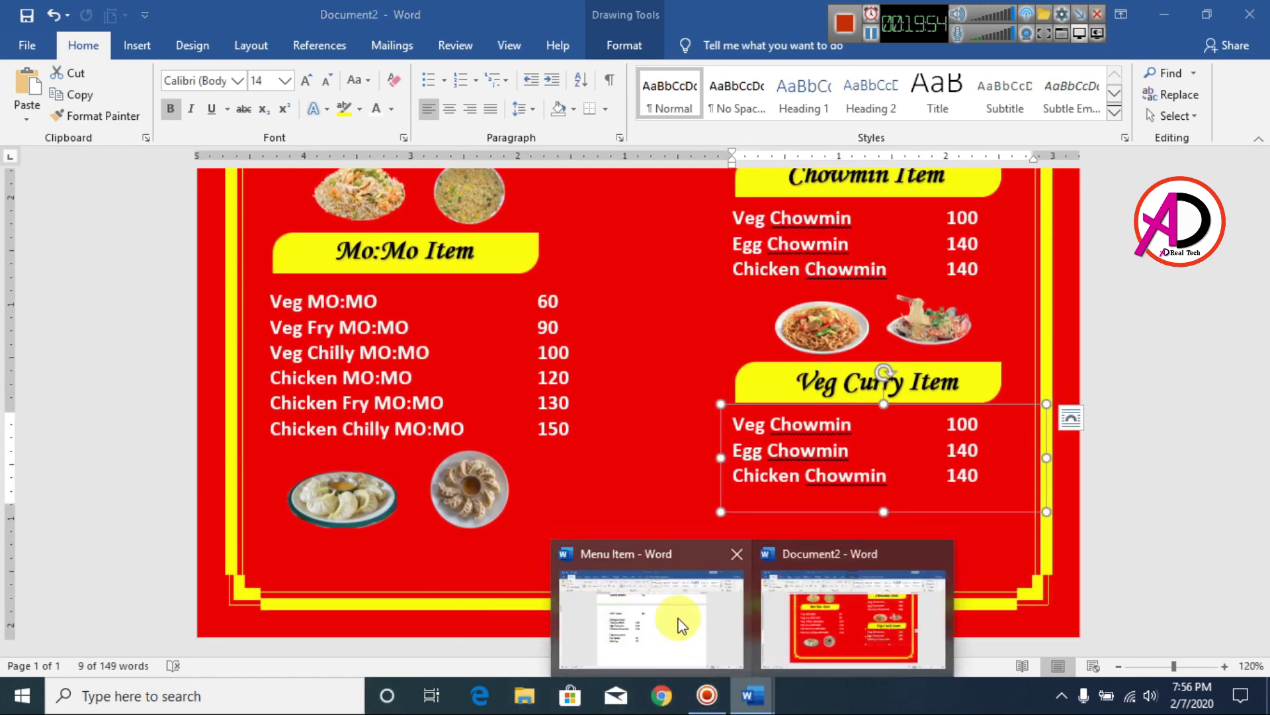
{"action": "left_click", "coordinate": [669, 618]}
{"action": "scroll", "coordinate": [525, 505], "scroll_direction": "down", "scroll_amount": 3}
{"action": "left_click_drag", "start_coordinate": [349, 222], "coordinate": [562, 276]}
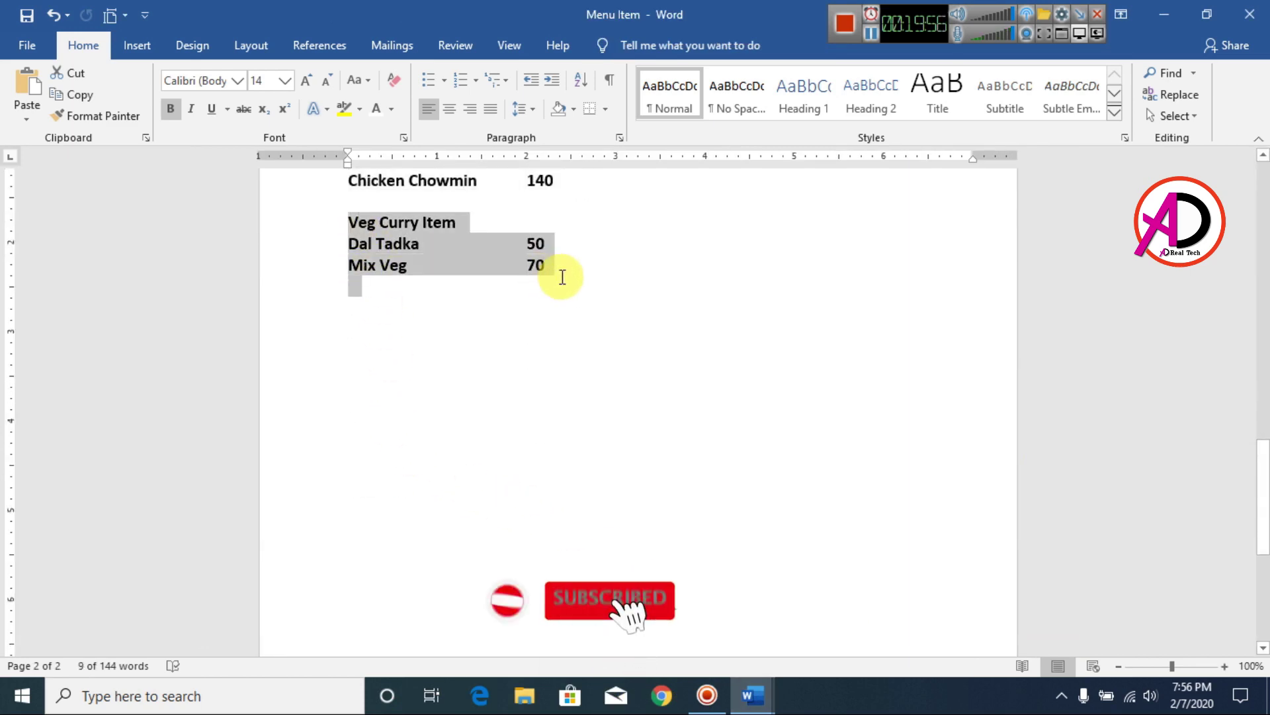
{"action": "left_click", "coordinate": [546, 285]}
{"action": "left_click_drag", "start_coordinate": [350, 245], "coordinate": [557, 274]}
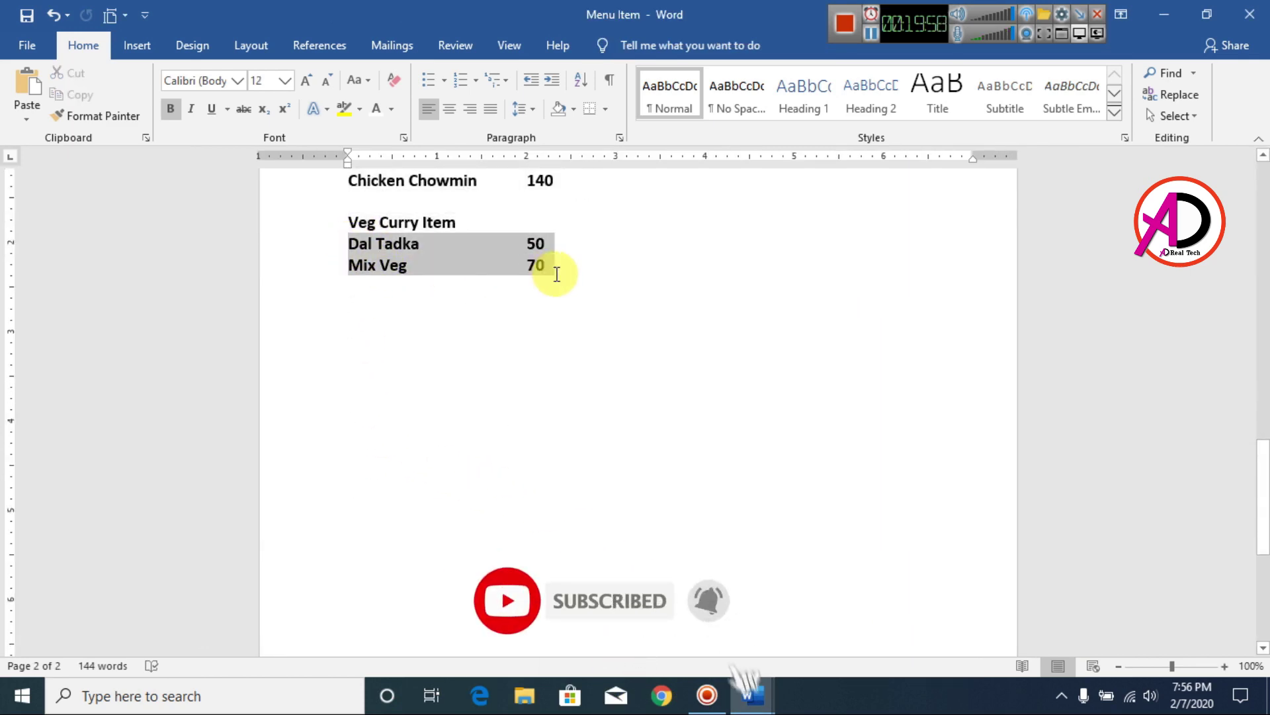
{"action": "key", "text": "ctrl+c"}
{"action": "key", "text": "alt+Tab"}
{"action": "left_click", "coordinate": [880, 521]}
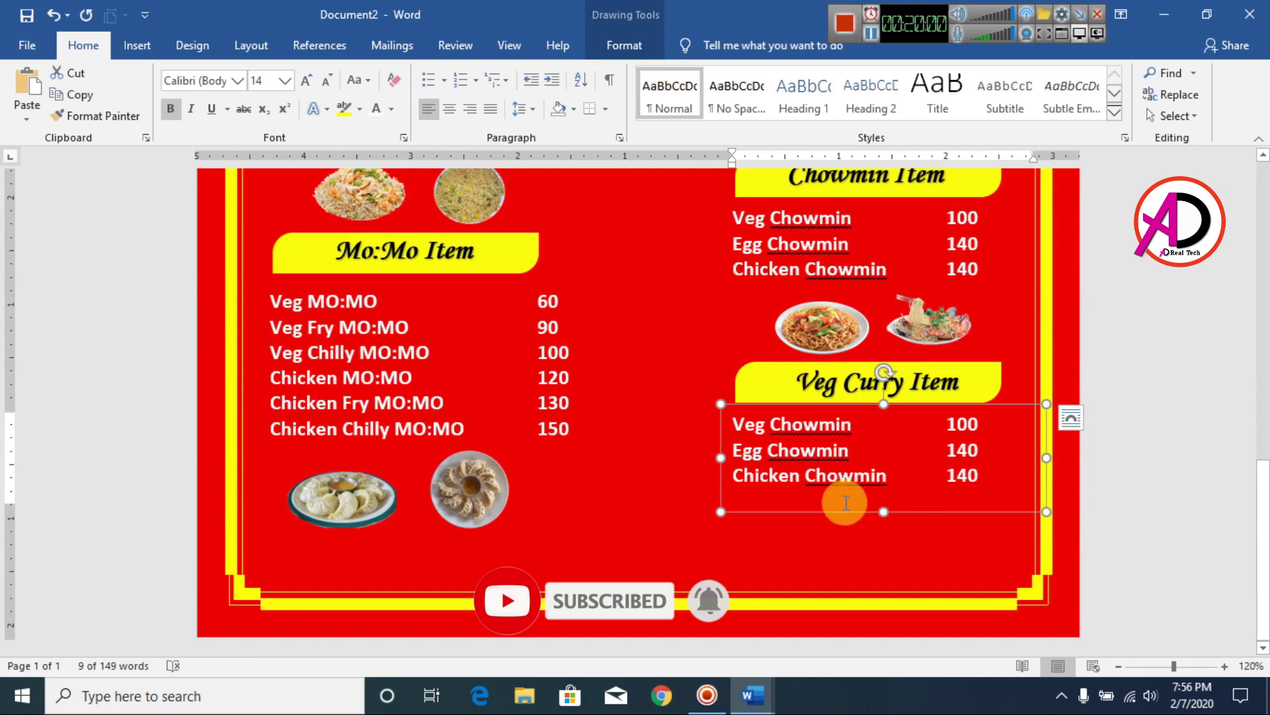
{"action": "key", "text": "ctrl+v"}
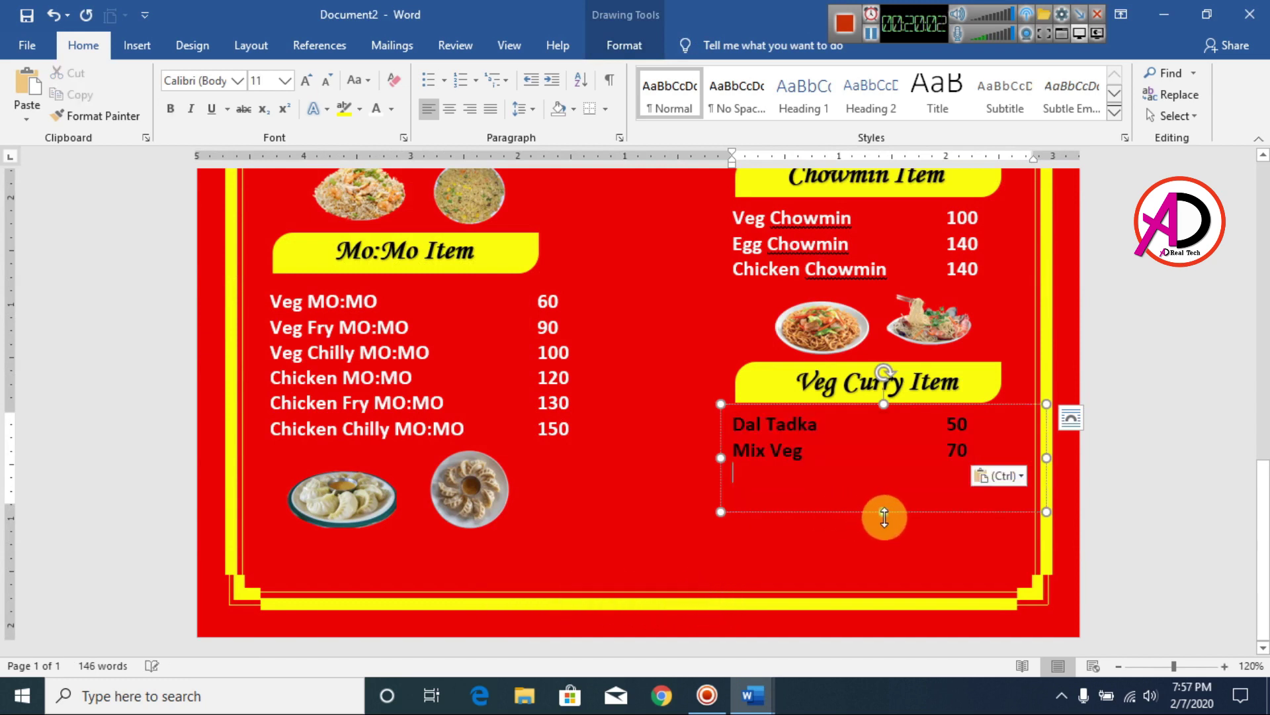
- Shorten the veg curry list's text box to fit its two lines and change all its text to white
{"action": "left_click_drag", "start_coordinate": [883, 511], "coordinate": [882, 477]}
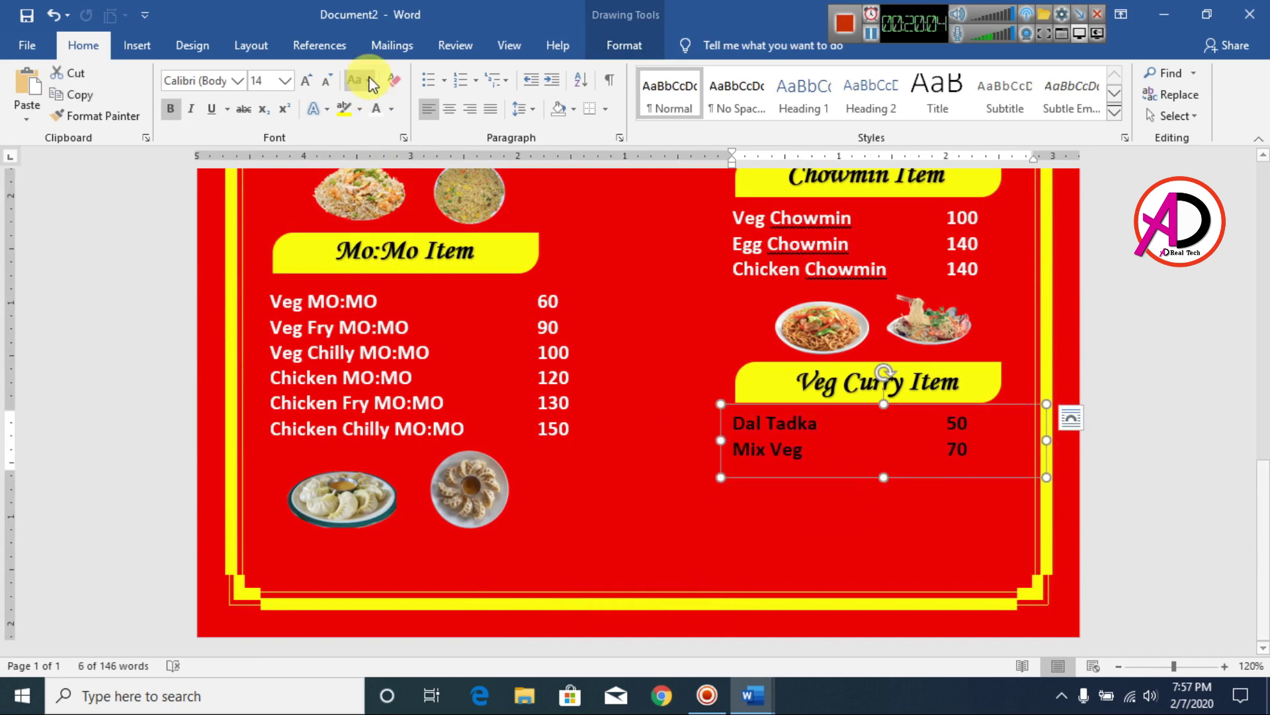
{"action": "left_click", "coordinate": [616, 50]}
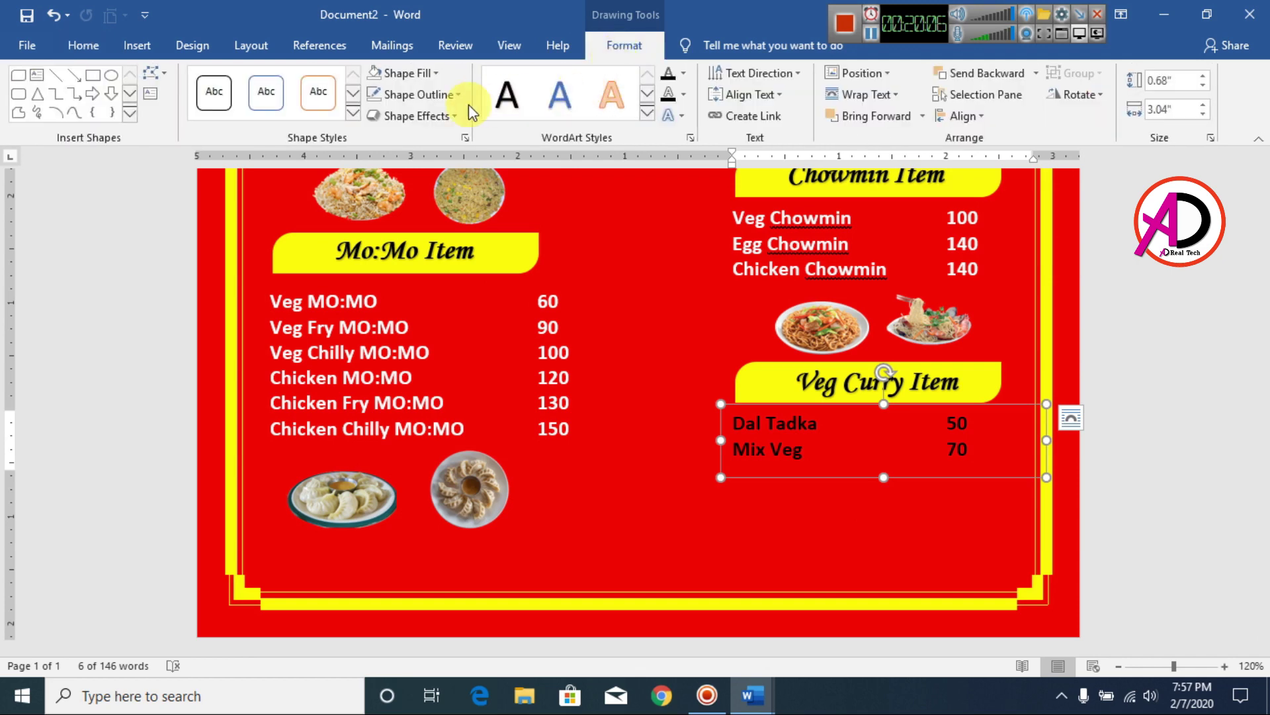
{"action": "left_click", "coordinate": [84, 46]}
{"action": "left_click", "coordinate": [377, 114]}
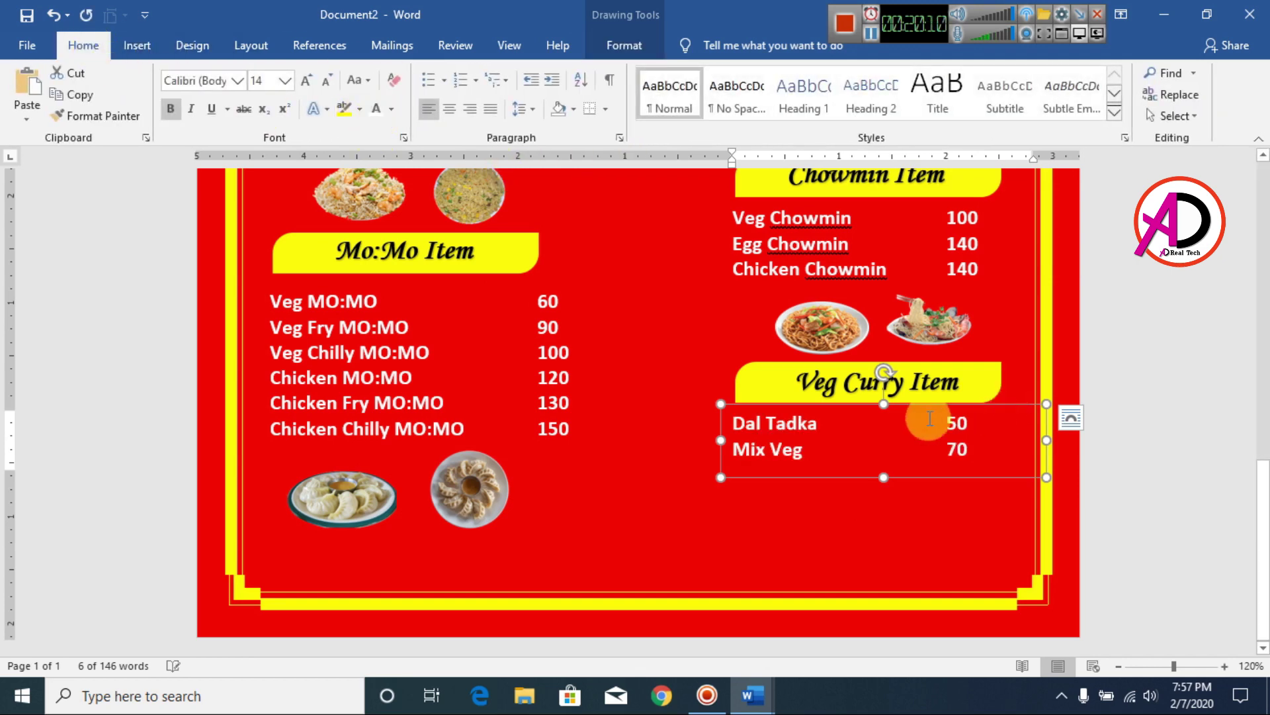
{"action": "left_click", "coordinate": [982, 513]}
- Review the whole menu card page, checking the layout of headings, price lists and pictures in both columns
{"action": "scroll", "coordinate": [860, 539], "scroll_direction": "up", "scroll_amount": 7}
{"action": "scroll", "coordinate": [825, 526], "scroll_direction": "down", "scroll_amount": 5}
{"action": "scroll", "coordinate": [697, 490], "scroll_direction": "up", "scroll_amount": 3}
{"action": "scroll", "coordinate": [689, 499], "scroll_direction": "down", "scroll_amount": 6}
{"action": "scroll", "coordinate": [688, 498], "scroll_direction": "down", "scroll_amount": 4, "text": "ctrl"}
{"action": "scroll", "coordinate": [687, 500], "scroll_direction": "up", "scroll_amount": 5, "text": "ctrl"}
{"action": "scroll", "coordinate": [688, 503], "scroll_direction": "down", "scroll_amount": 3, "text": "ctrl"}
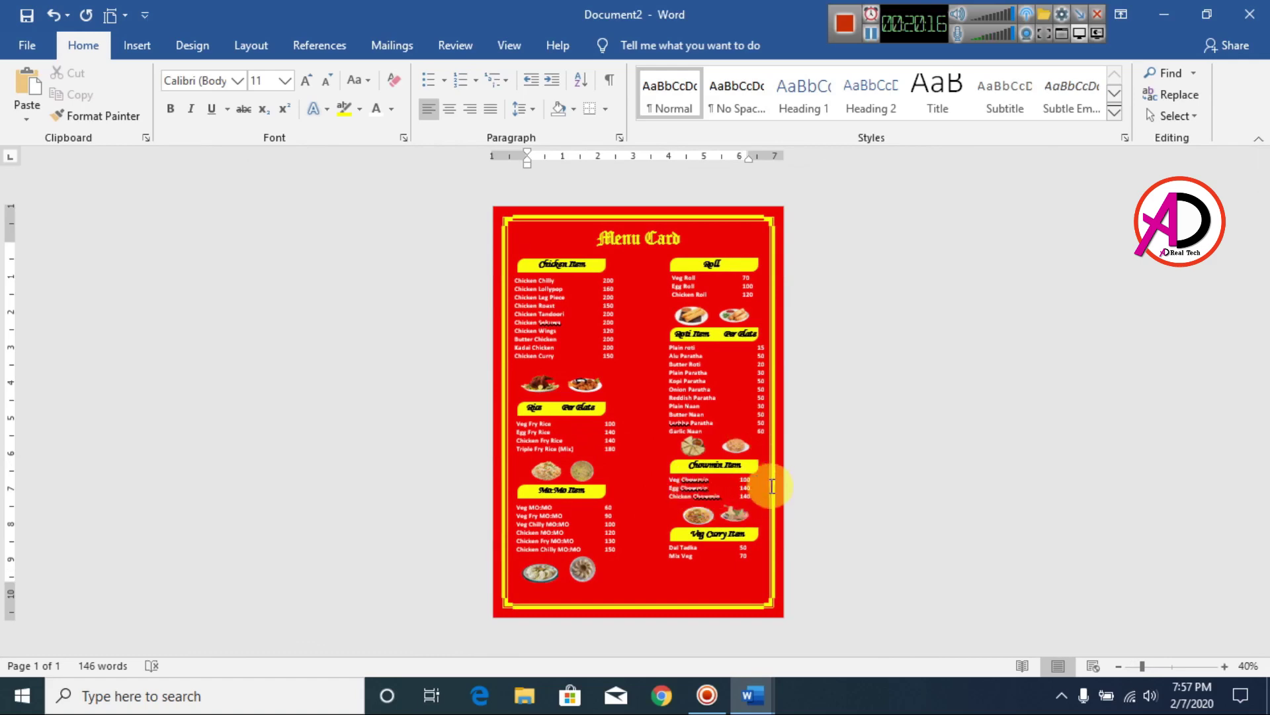
{"action": "scroll", "coordinate": [773, 507], "scroll_direction": "up", "scroll_amount": 4, "text": "ctrl"}
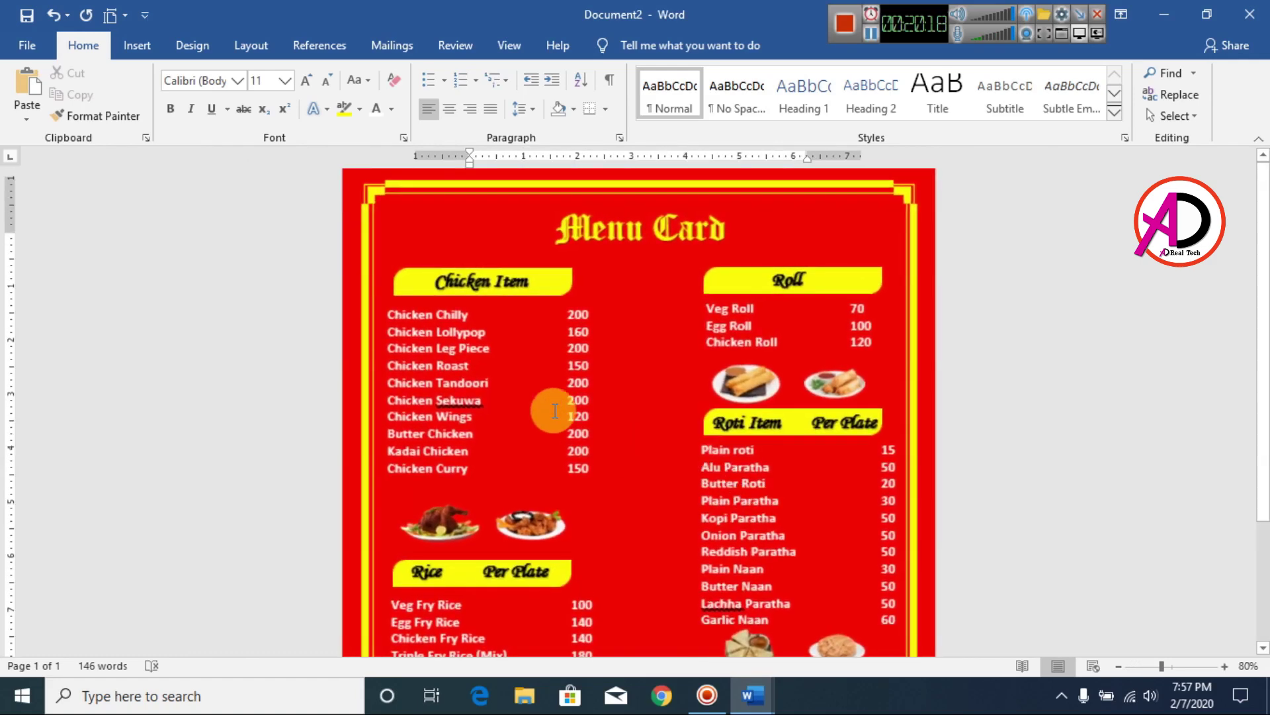